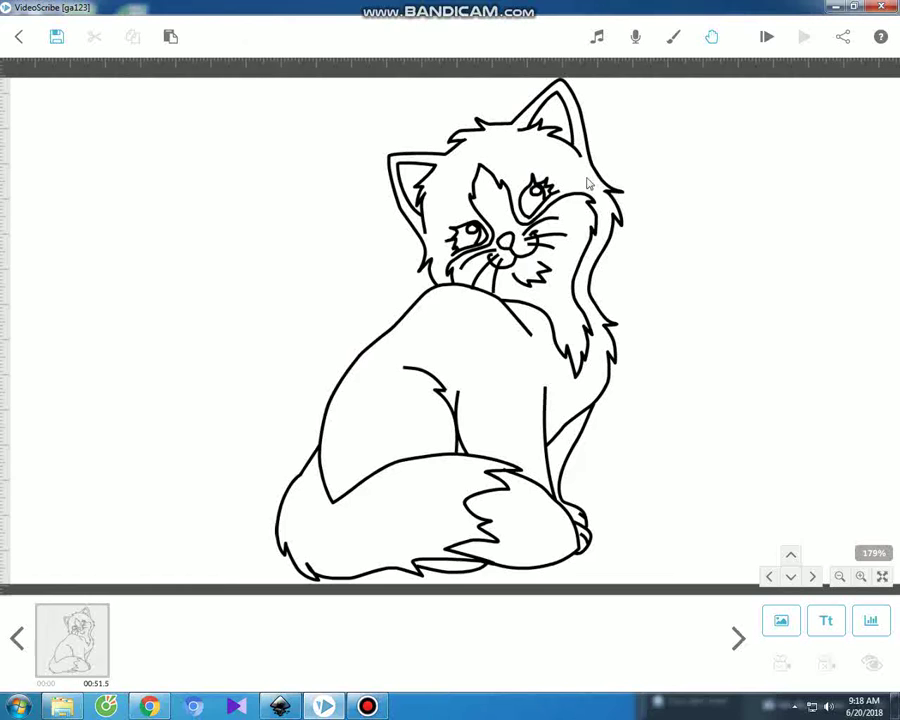
click(367, 706)
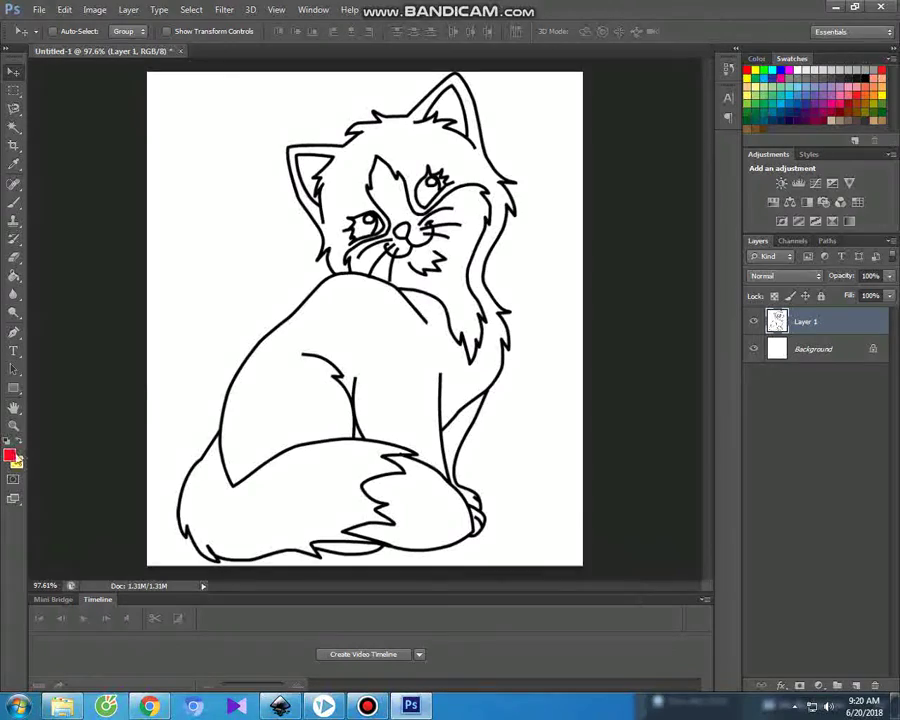
Set the foreground color to bright pink, #fc50ea
click(12, 457)
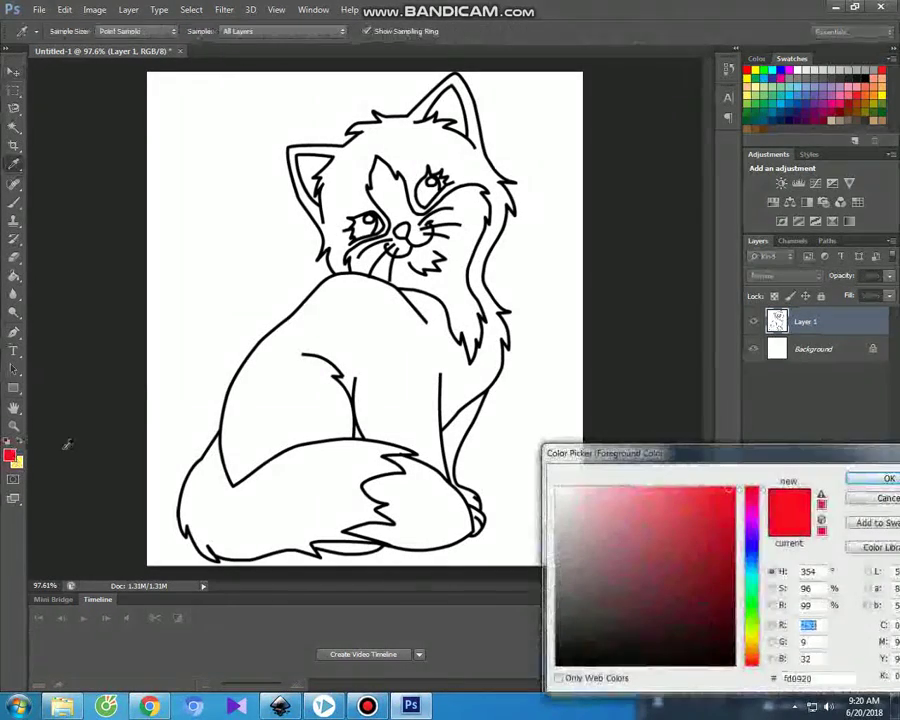
click(751, 516)
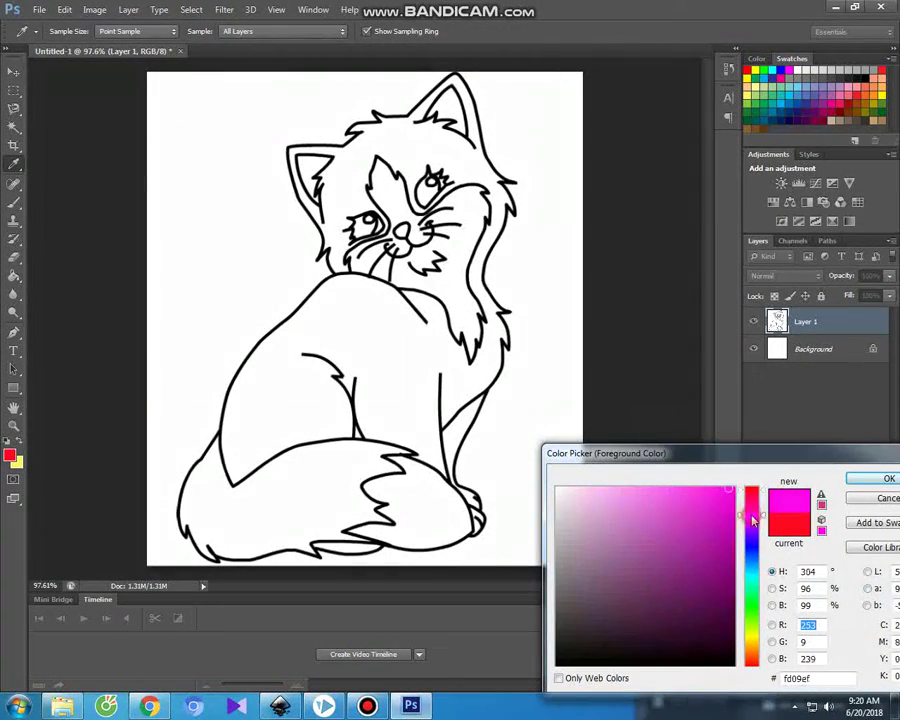
click(680, 489)
drag(663, 488, 634, 489)
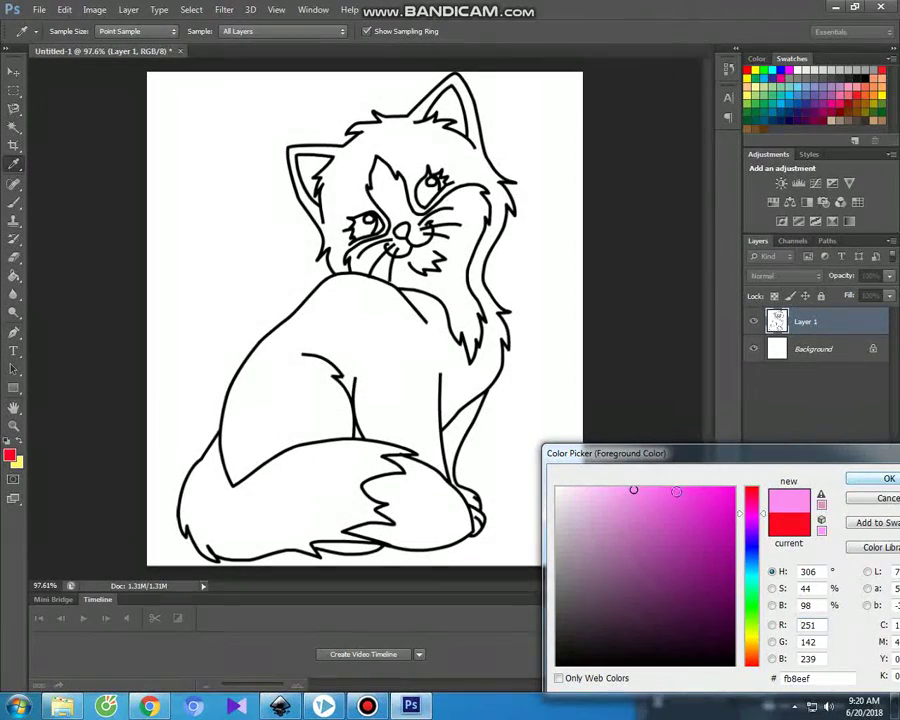
click(866, 478)
key(v)
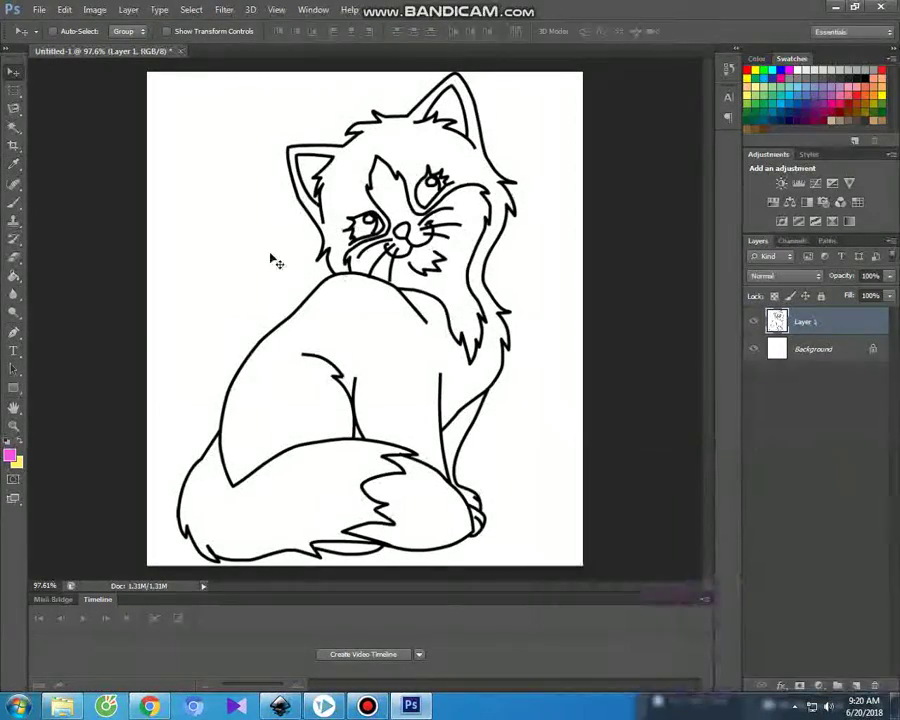
Select the white areas of the cat's head, body, main tail, front leg, paw and the strip under the tail with the Magic Wand
click(14, 126)
click(365, 152)
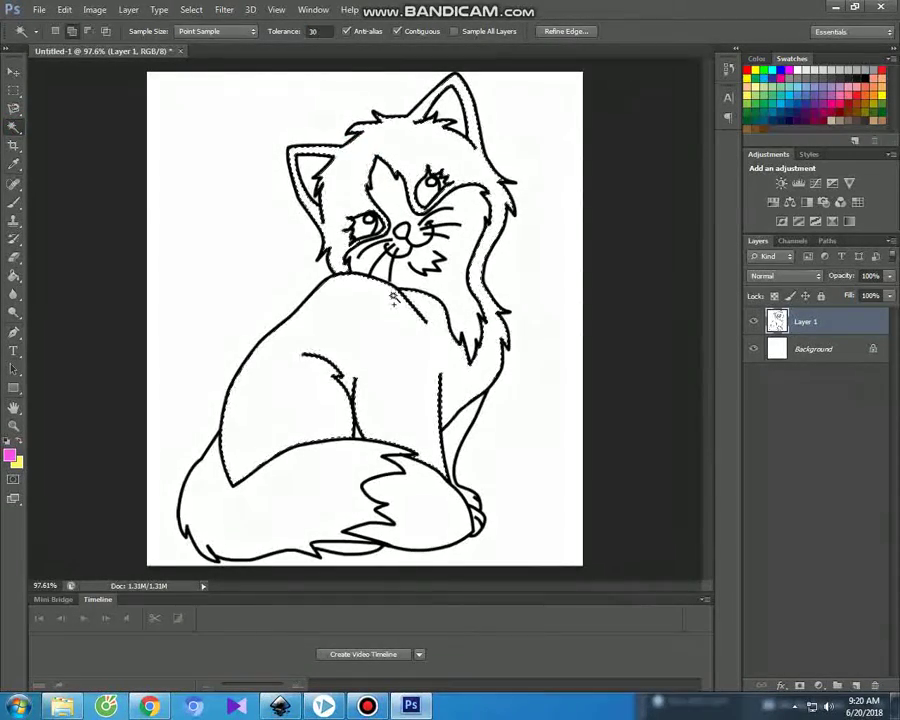
shift+click(395, 298)
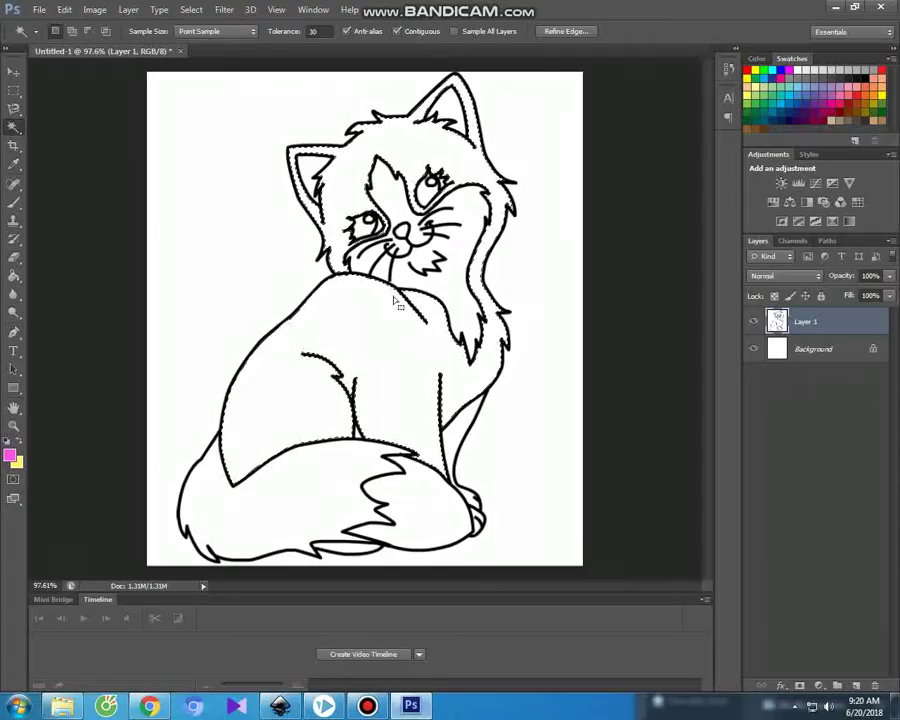
shift+click(343, 454)
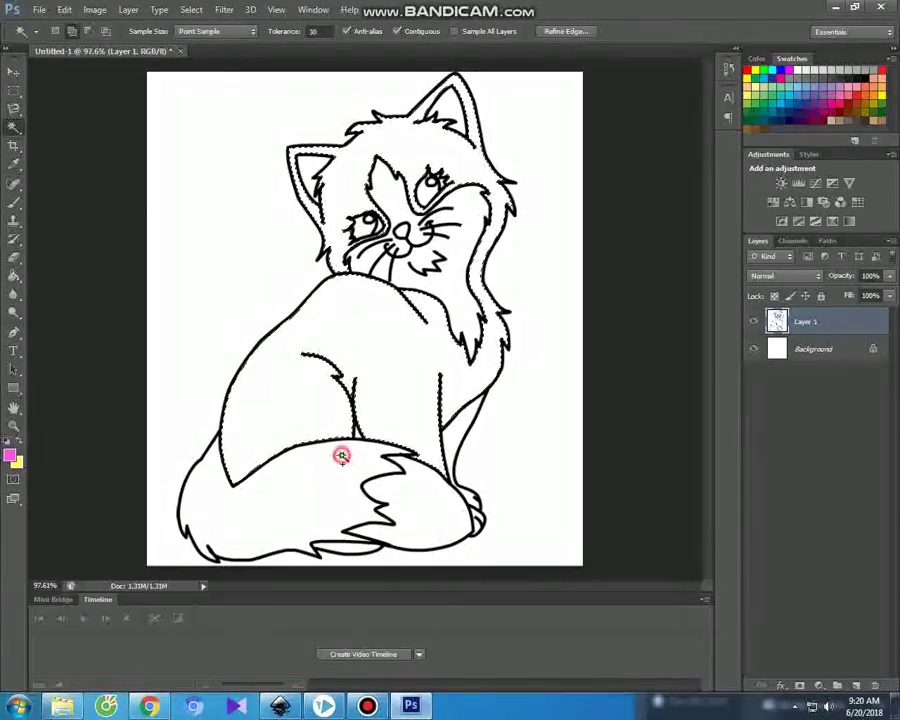
shift+click(457, 436)
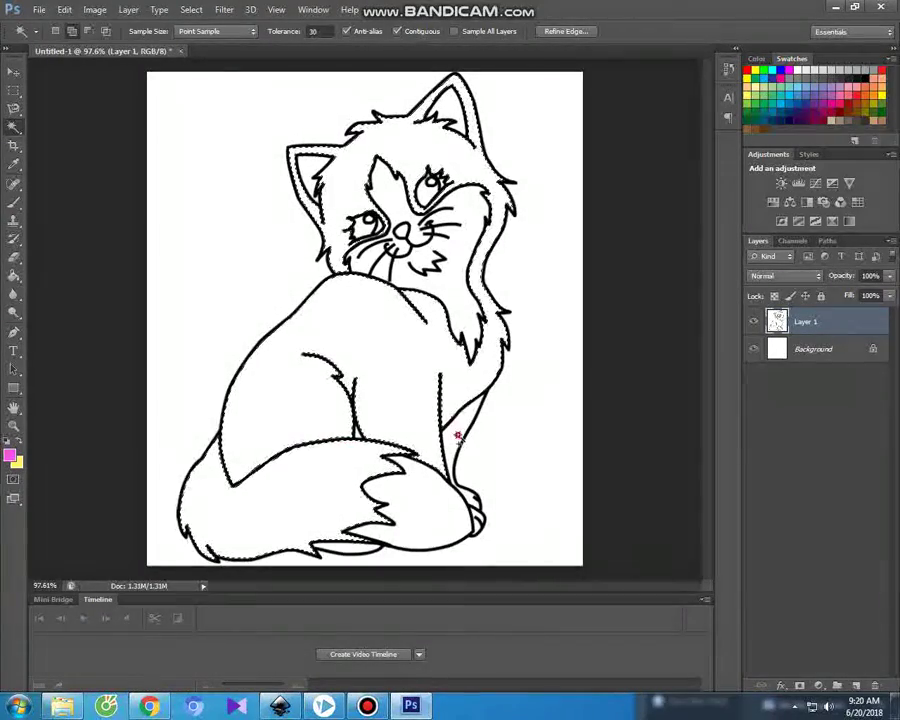
shift+click(356, 545)
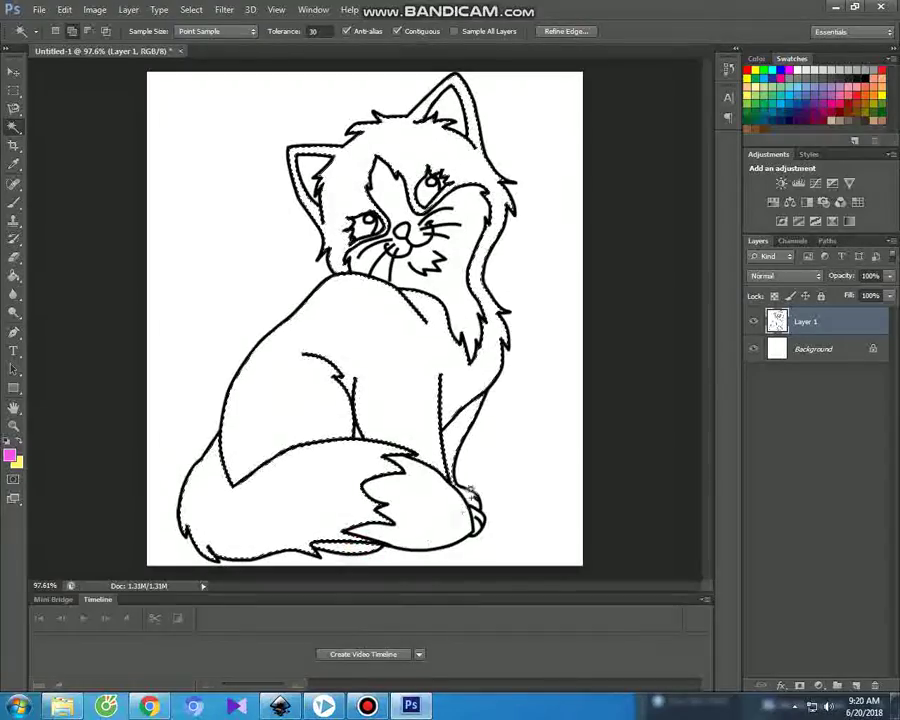
shift+click(470, 494)
shift+click(477, 527)
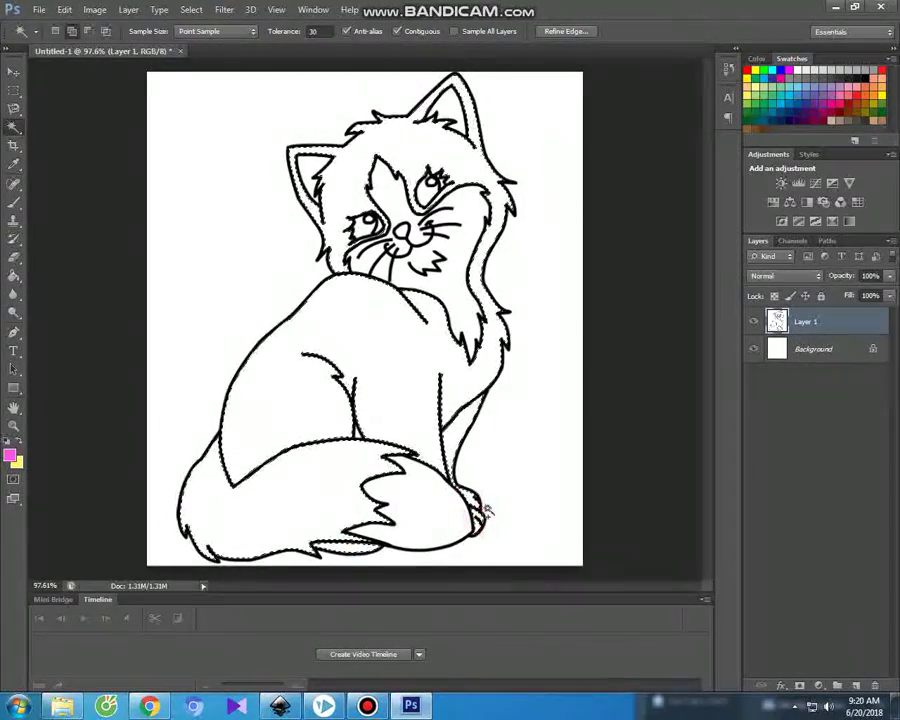
Paint the selected head and ear edges bright pink with a hard brush sized 68 px
click(14, 201)
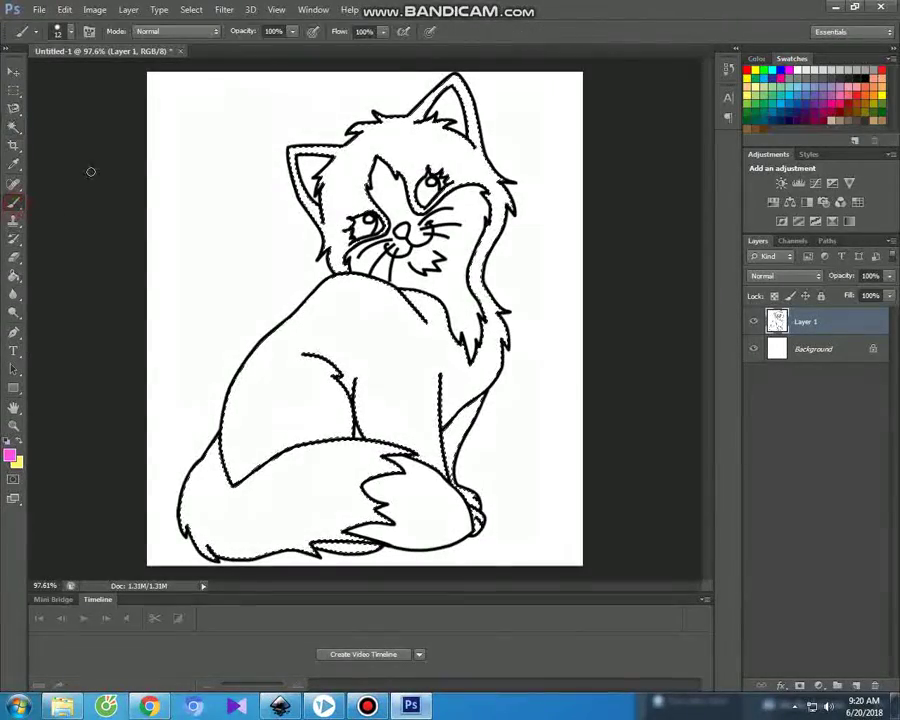
click(62, 31)
drag(32, 80, 57, 88)
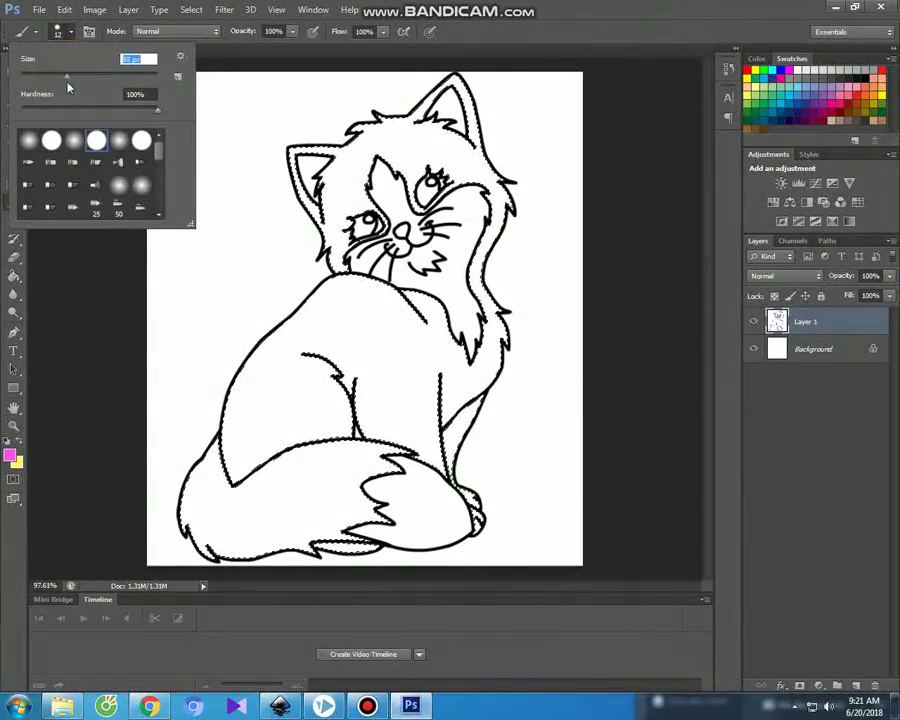
mouse_move(287, 148)
mouse_down()
mouse_move(322, 148)
mouse_move(372, 120)
mouse_up()
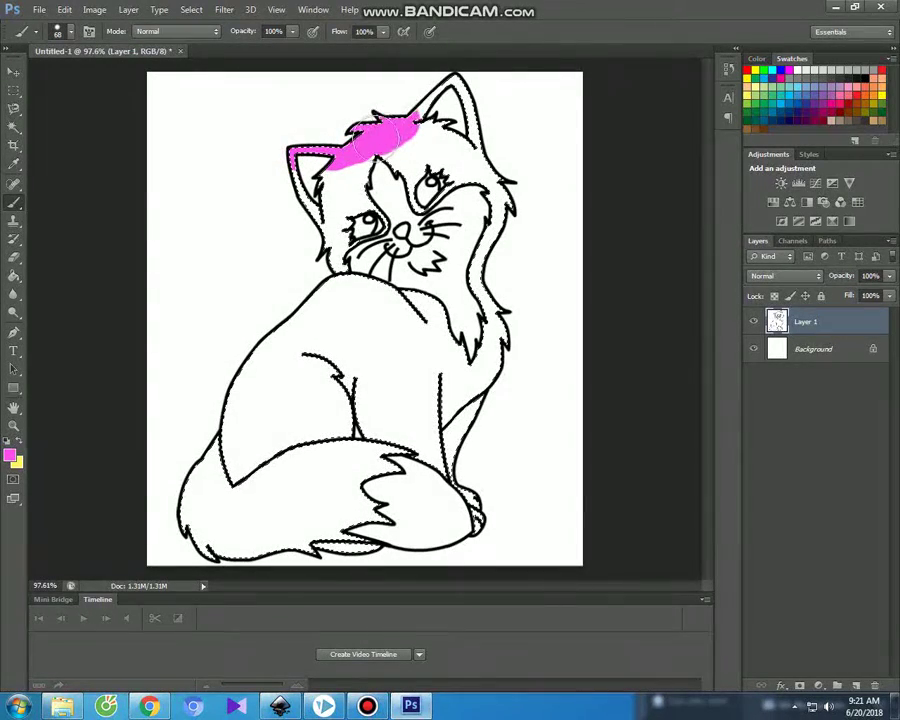
mouse_move(463, 80)
mouse_down()
mouse_move(487, 118)
mouse_move(491, 148)
mouse_up()
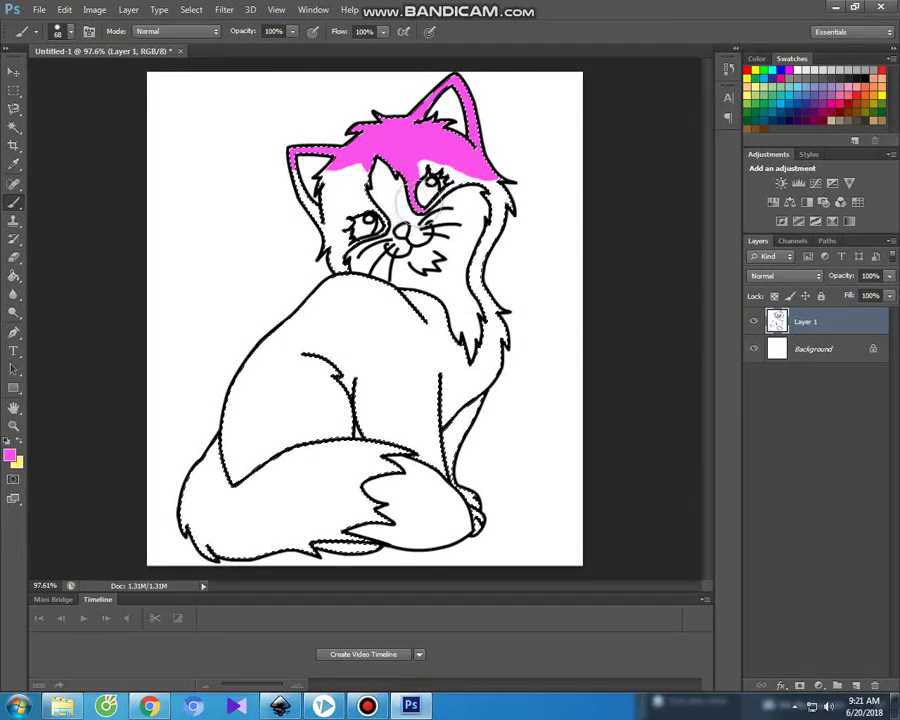
drag(390, 172, 344, 180)
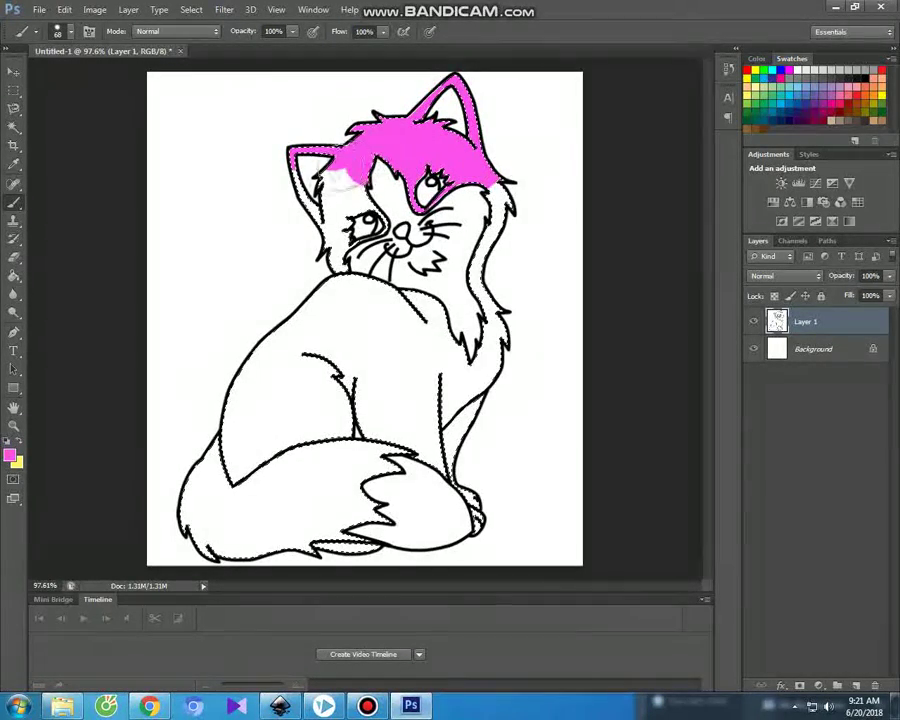
mouse_move(314, 220)
mouse_down()
mouse_move(335, 215)
mouse_move(364, 185)
mouse_up()
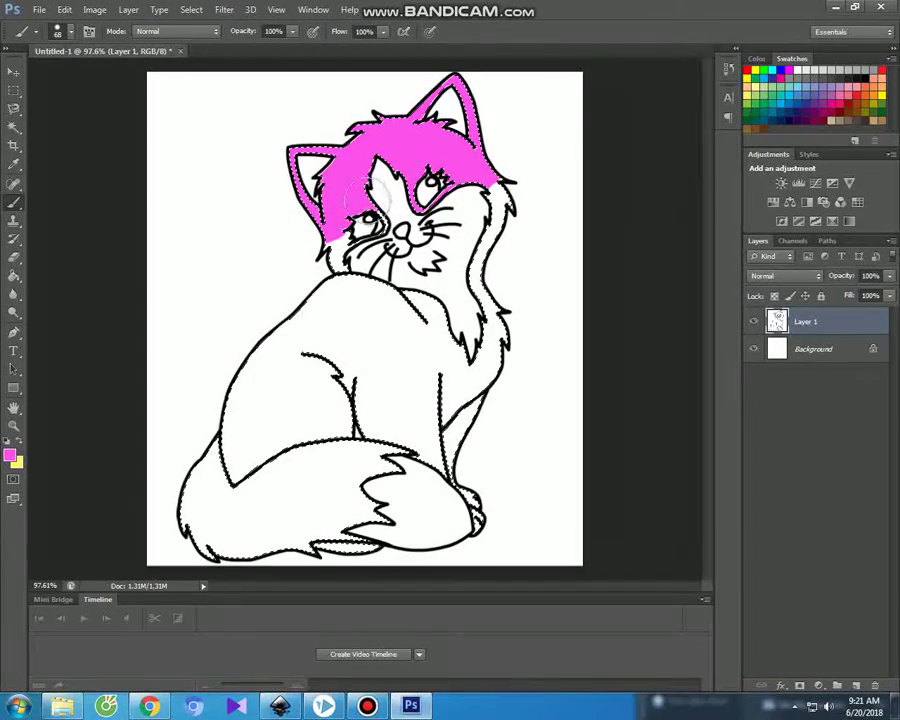
drag(314, 240, 338, 273)
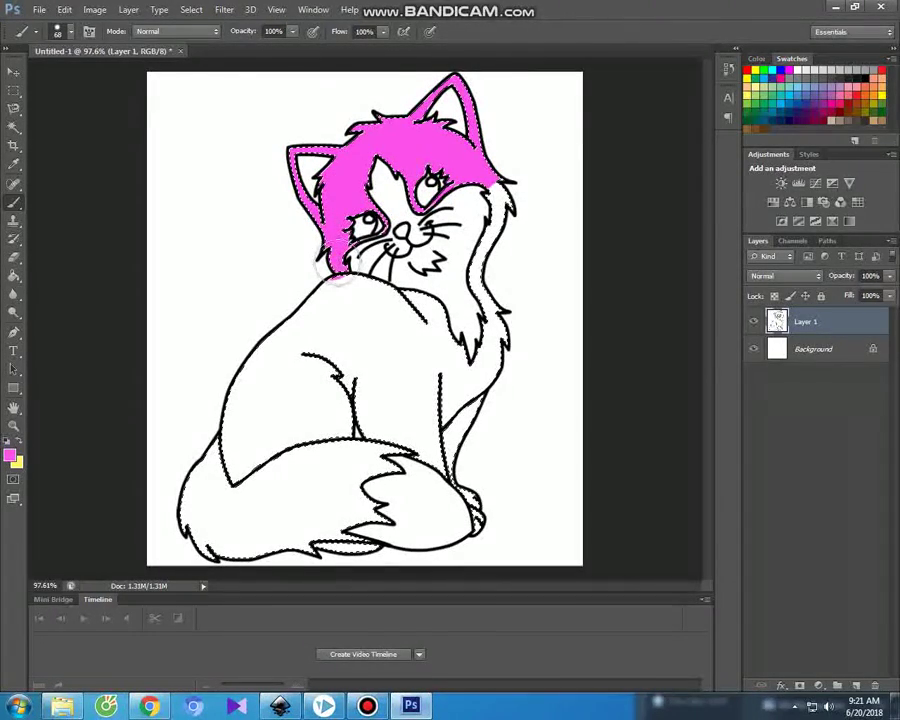
Paint the selected neck fur, back, body, legs and paw bright pink
mouse_move(406, 312)
mouse_down()
mouse_move(426, 338)
mouse_move(478, 364)
mouse_move(500, 345)
mouse_move(488, 275)
mouse_move(496, 245)
mouse_up()
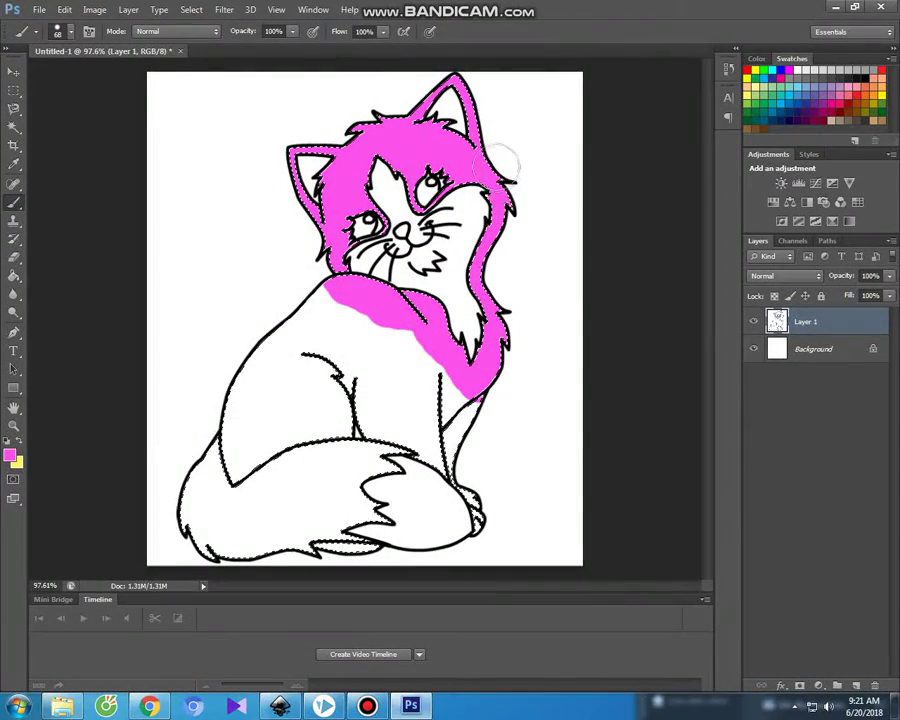
mouse_move(519, 288)
mouse_down()
mouse_move(474, 410)
mouse_move(426, 394)
mouse_move(412, 362)
mouse_move(378, 328)
mouse_move(300, 323)
mouse_up()
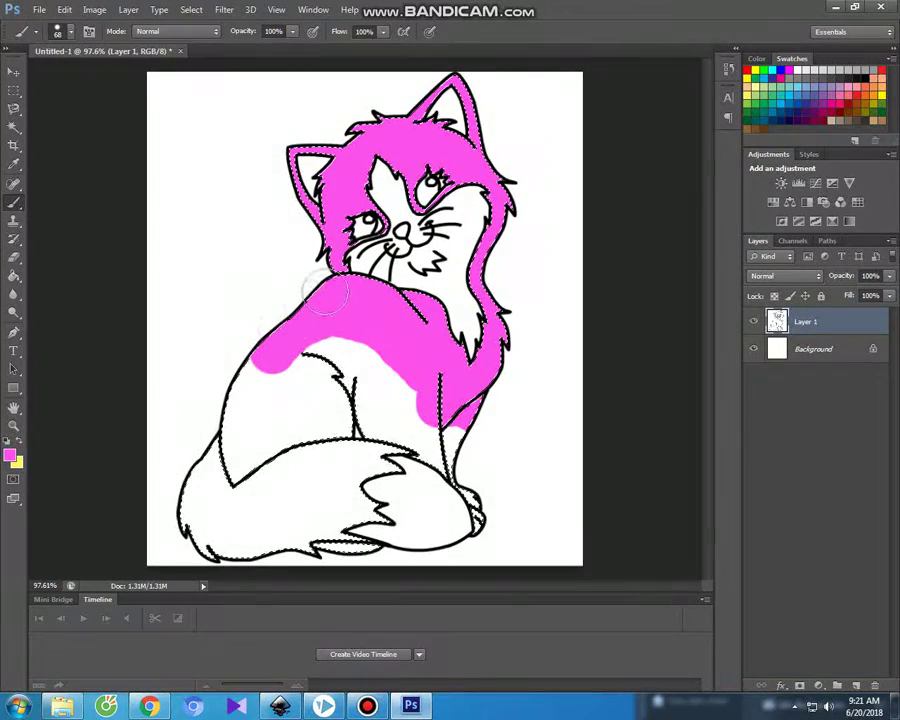
mouse_move(237, 470)
mouse_down()
mouse_move(228, 431)
mouse_move(340, 352)
mouse_up()
drag(385, 378, 455, 455)
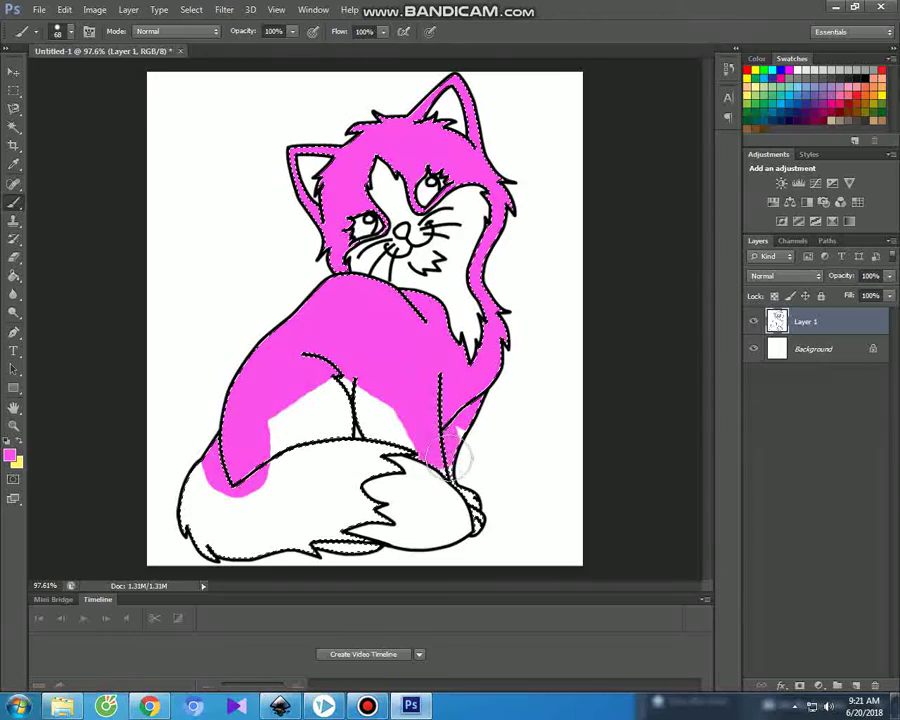
mouse_move(405, 420)
mouse_down()
mouse_move(362, 410)
mouse_move(356, 388)
mouse_up()
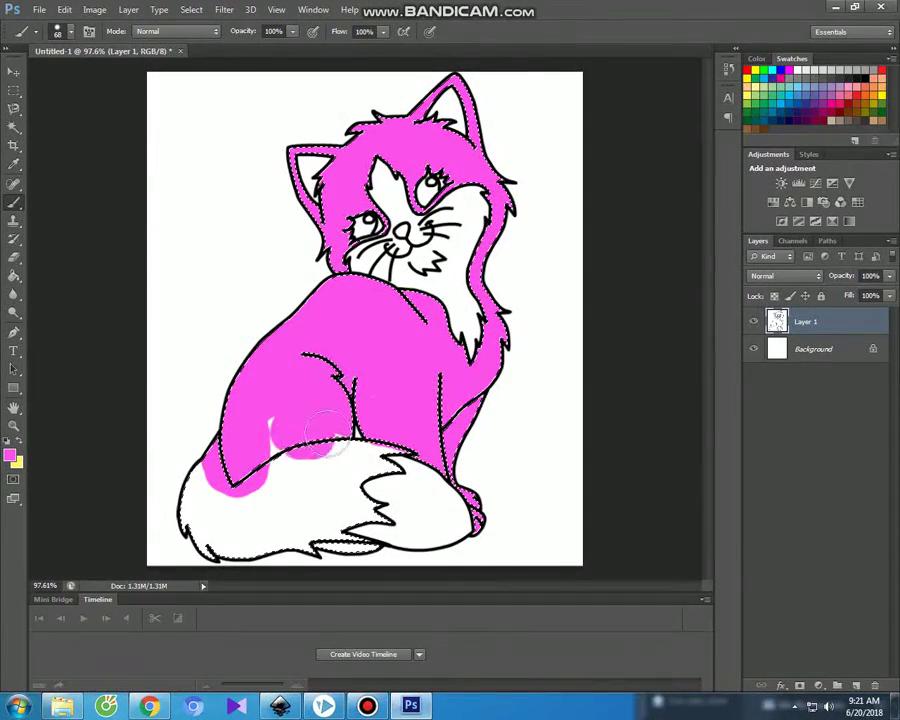
drag(293, 416, 265, 440)
Paint the main part of the tail and the strip beneath it bright pink, leaving the tail tip white
mouse_move(318, 458)
mouse_down()
mouse_move(395, 464)
mouse_move(255, 497)
mouse_move(200, 462)
mouse_up()
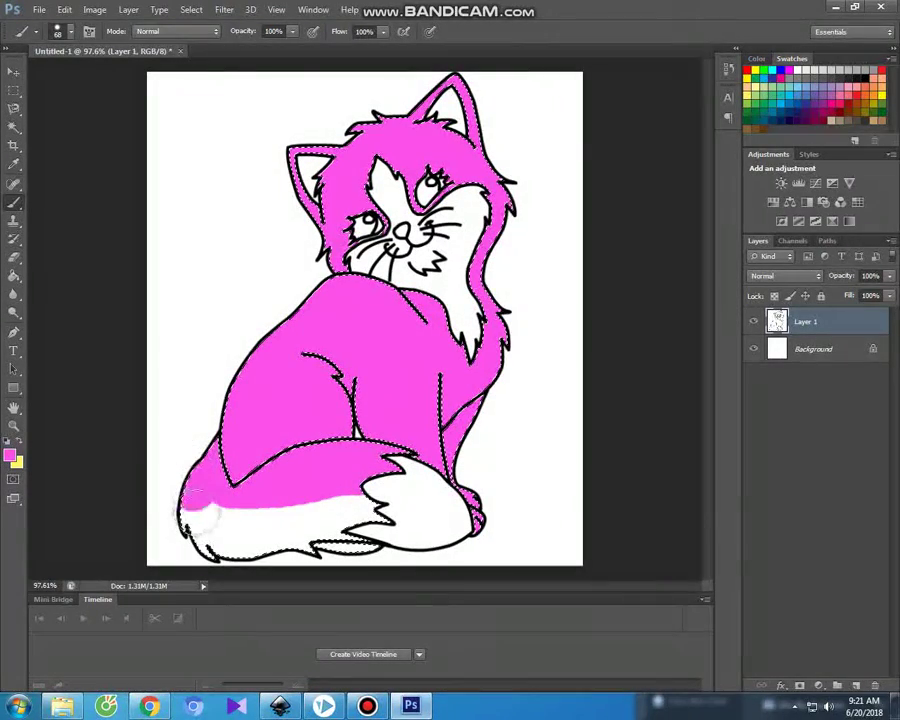
mouse_move(178, 535)
mouse_down()
mouse_move(327, 543)
mouse_move(386, 533)
mouse_up()
drag(343, 506, 232, 512)
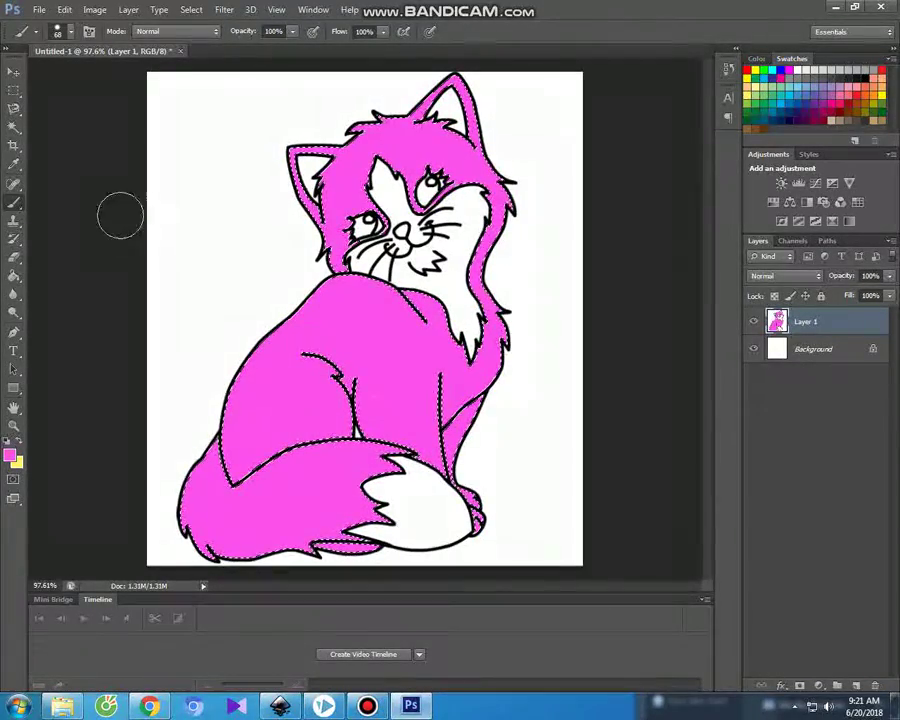
Select the small white gap between the legs above the tail and paint it bright pink, dismissing the malware alert
click(14, 128)
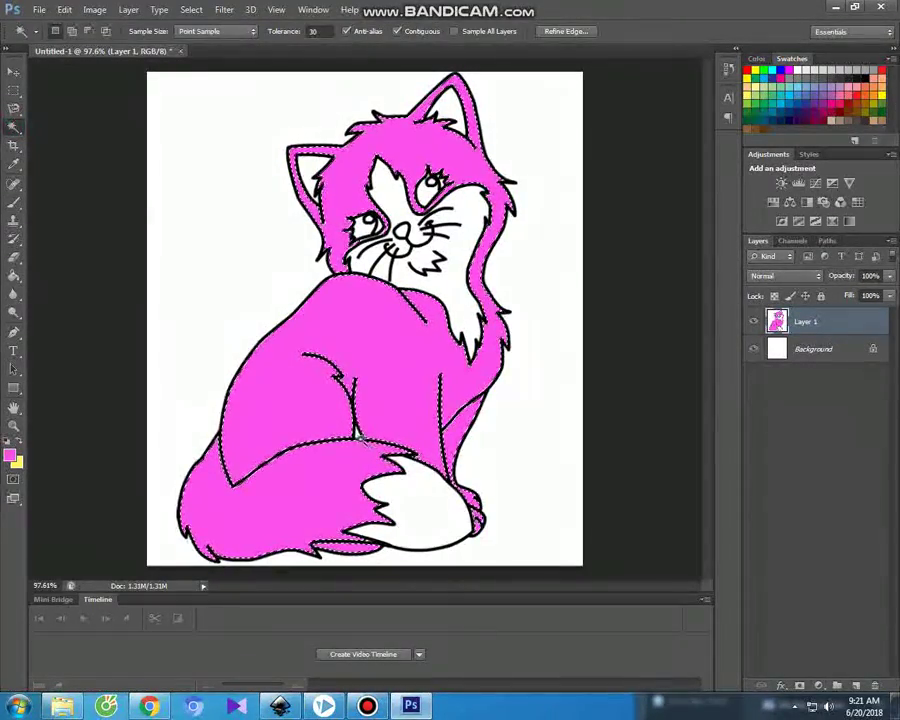
click(357, 432)
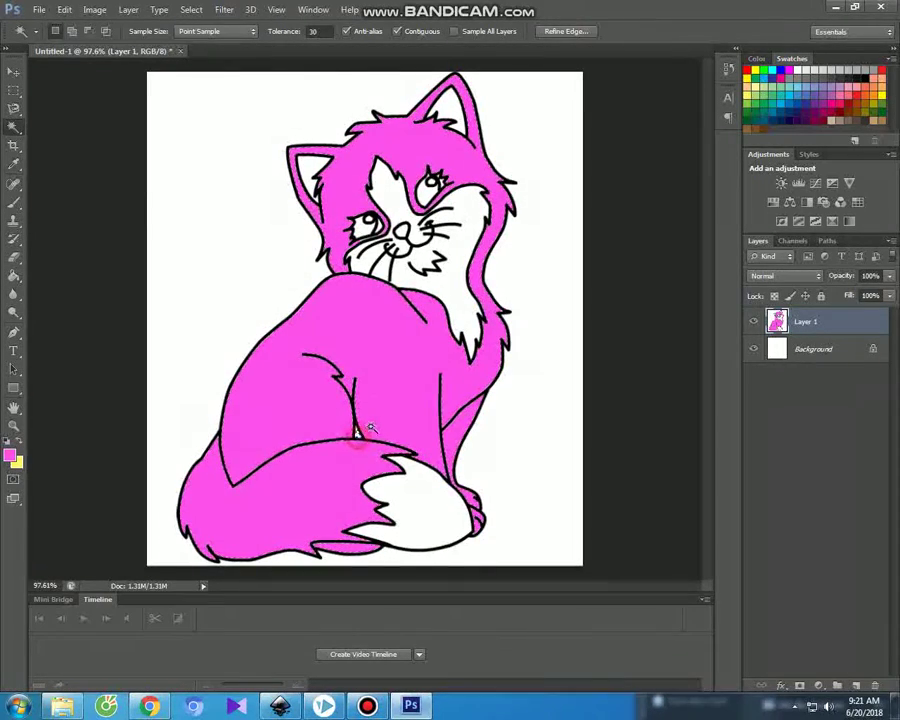
click(14, 201)
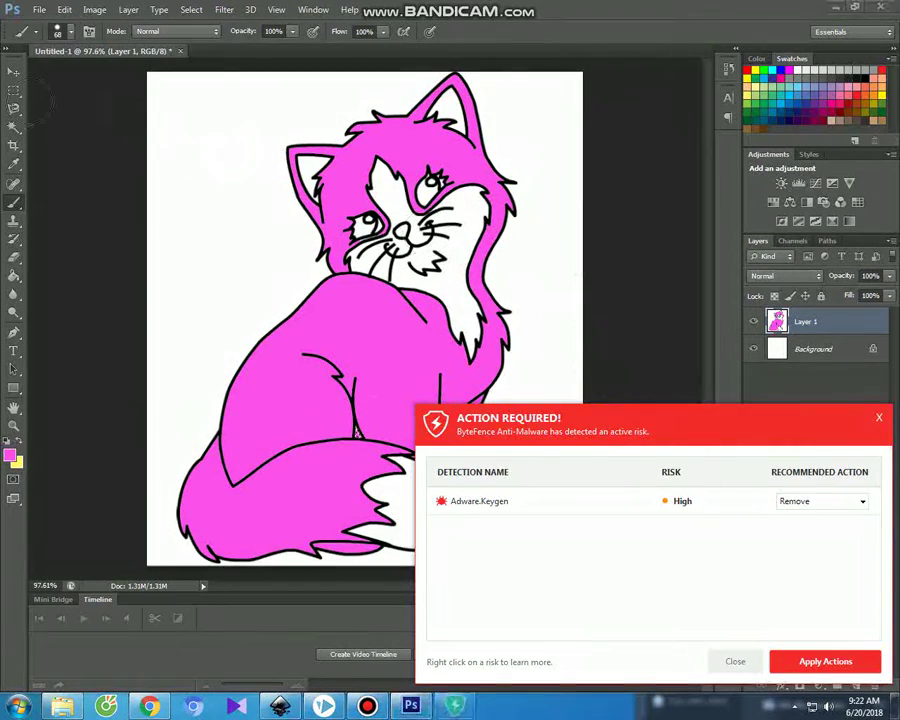
click(735, 661)
click(725, 581)
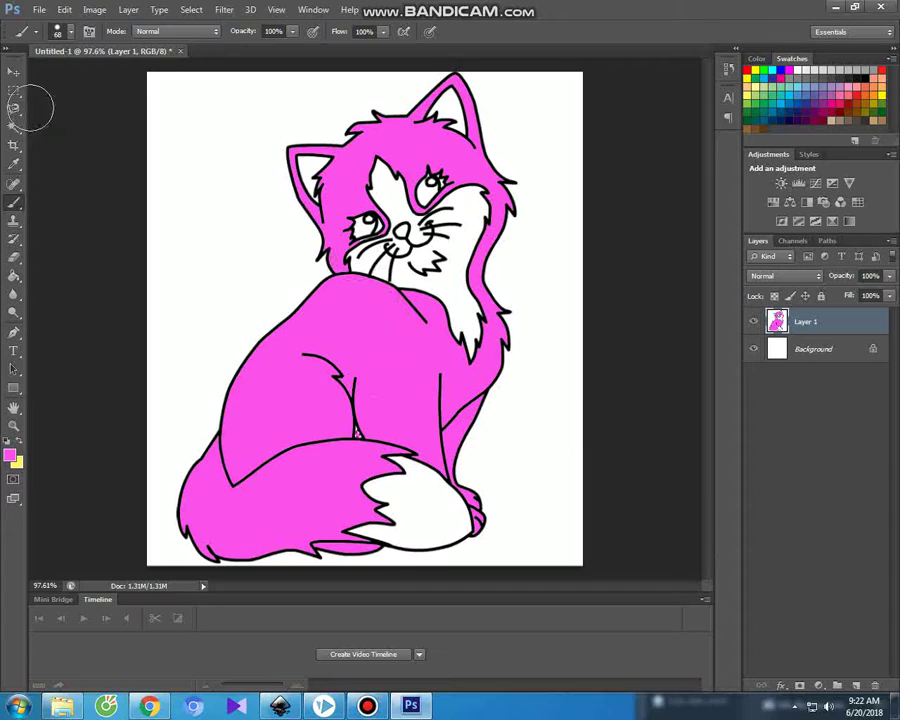
Select the white face and chest patch, both inner ears and the tail tip with the Magic Wand
click(12, 126)
click(390, 190)
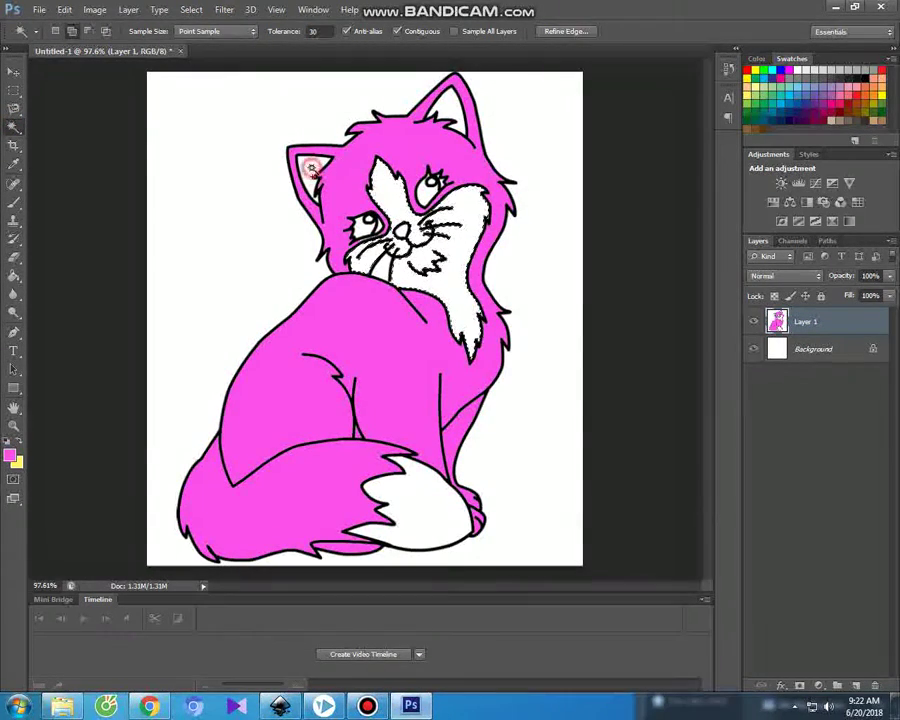
click(425, 492)
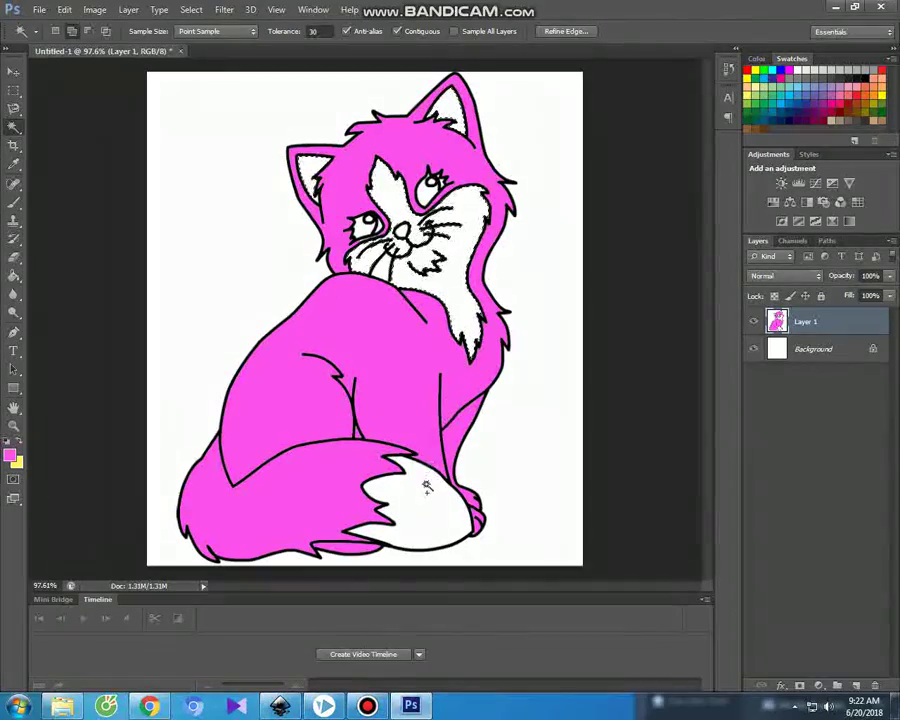
Set the foreground color to light pink and paint the selected inner ears, face and chest patch, and tail tip
click(10, 458)
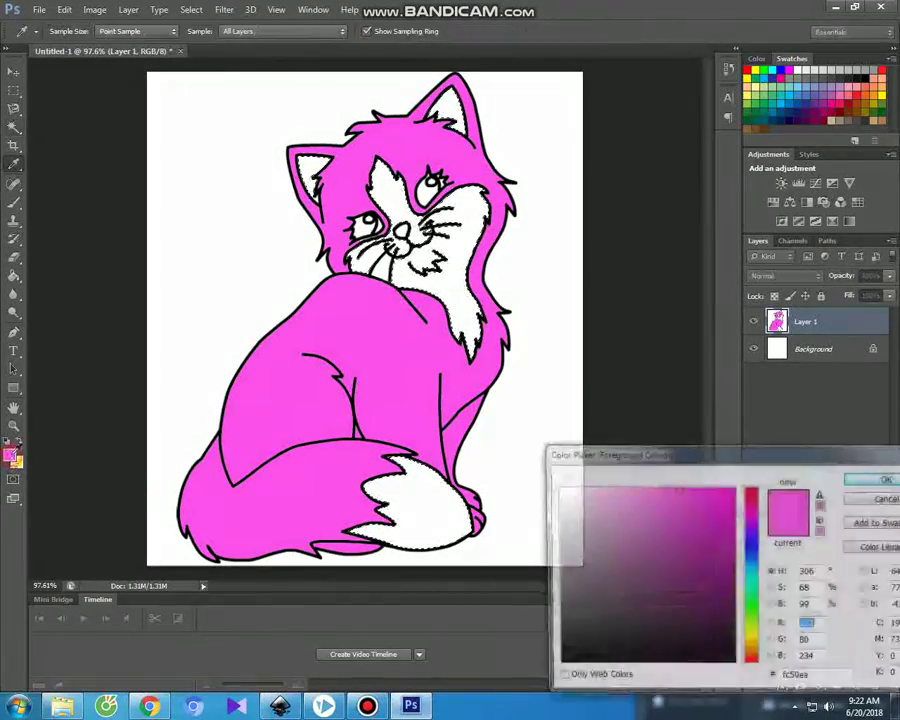
click(597, 494)
key(Return)
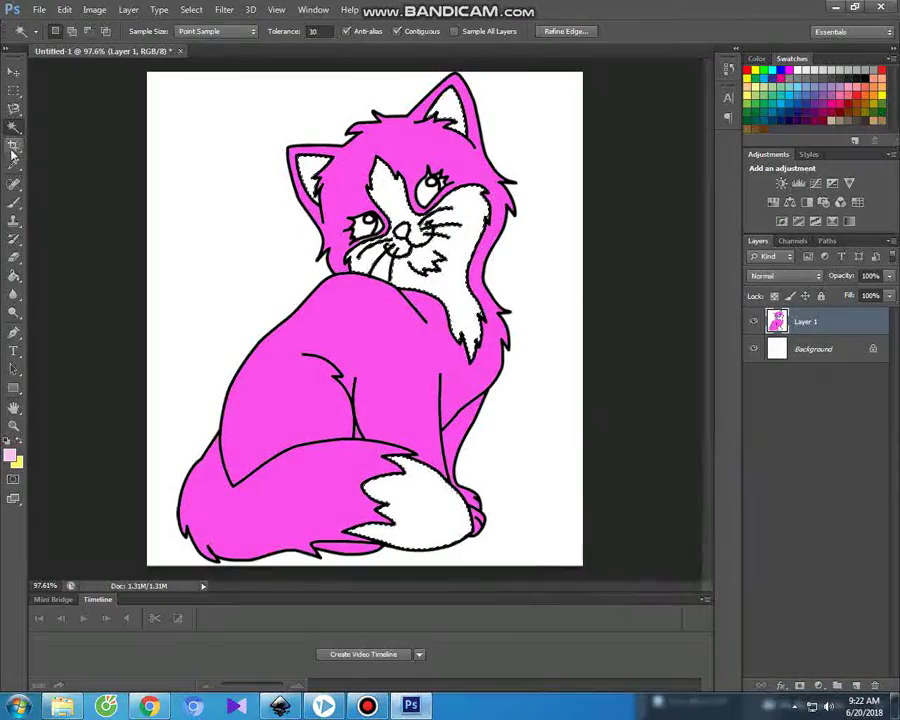
key(b)
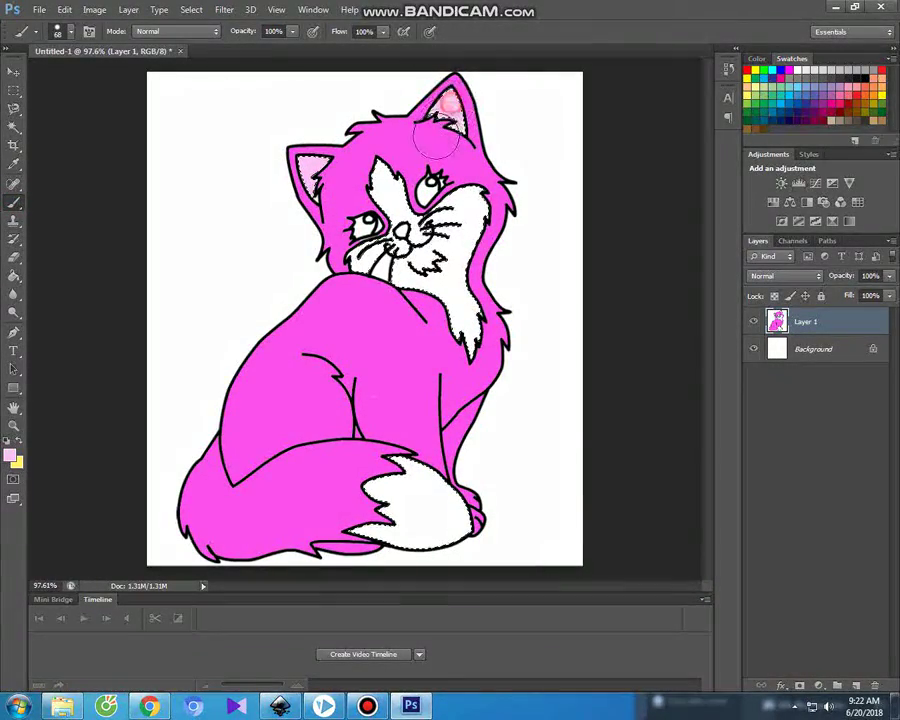
drag(396, 243, 404, 262)
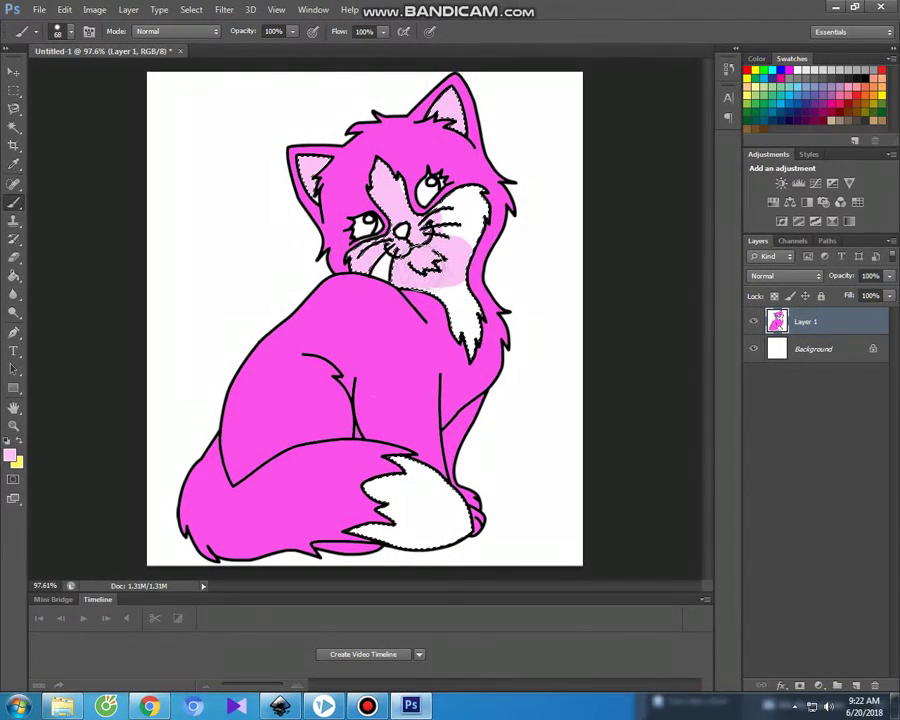
mouse_move(474, 322)
mouse_down()
mouse_move(459, 280)
mouse_move(442, 268)
mouse_move(478, 330)
mouse_up()
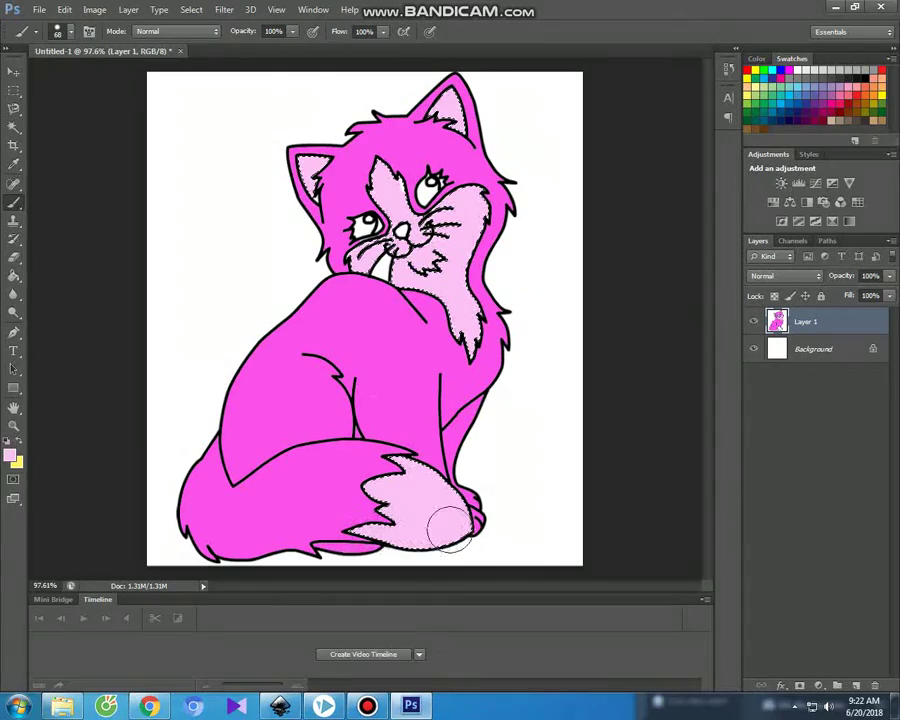
Clear the selection, select the leftover white patch between the whiskers above the shoulder, and paint it light pink
click(14, 127)
key(ctrl+d)
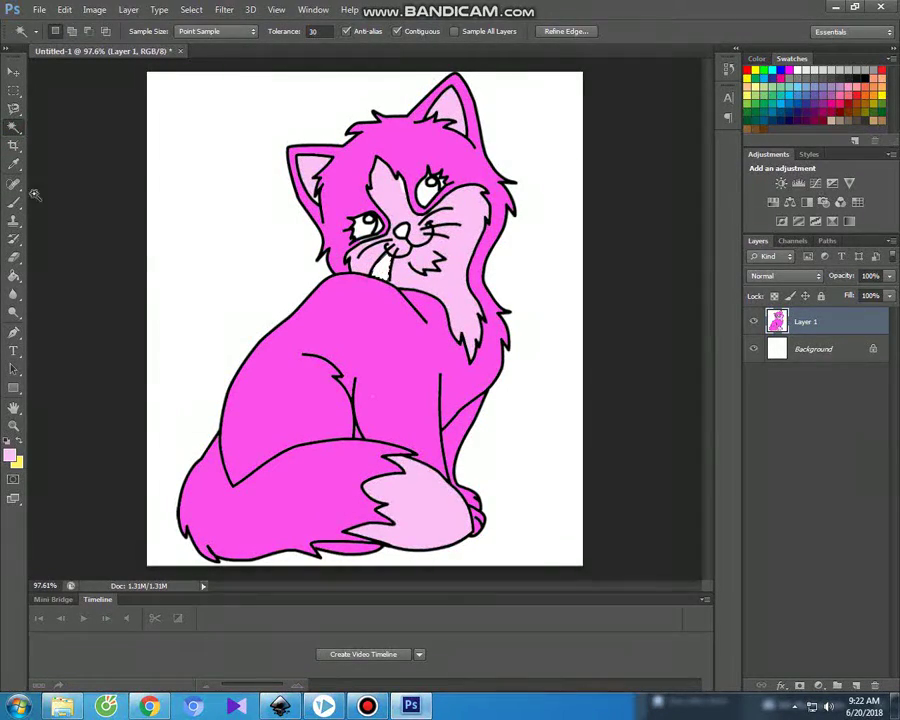
click(14, 201)
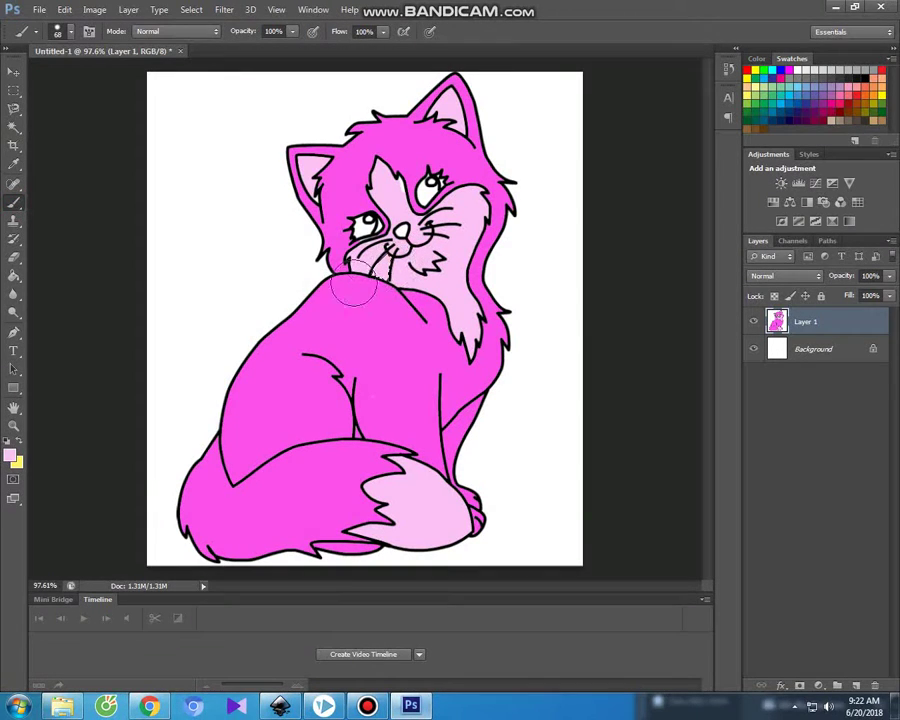
Select the cat's nose with the Magic Wand and paint it dark magenta (#d403be)
click(14, 127)
click(401, 231)
click(12, 455)
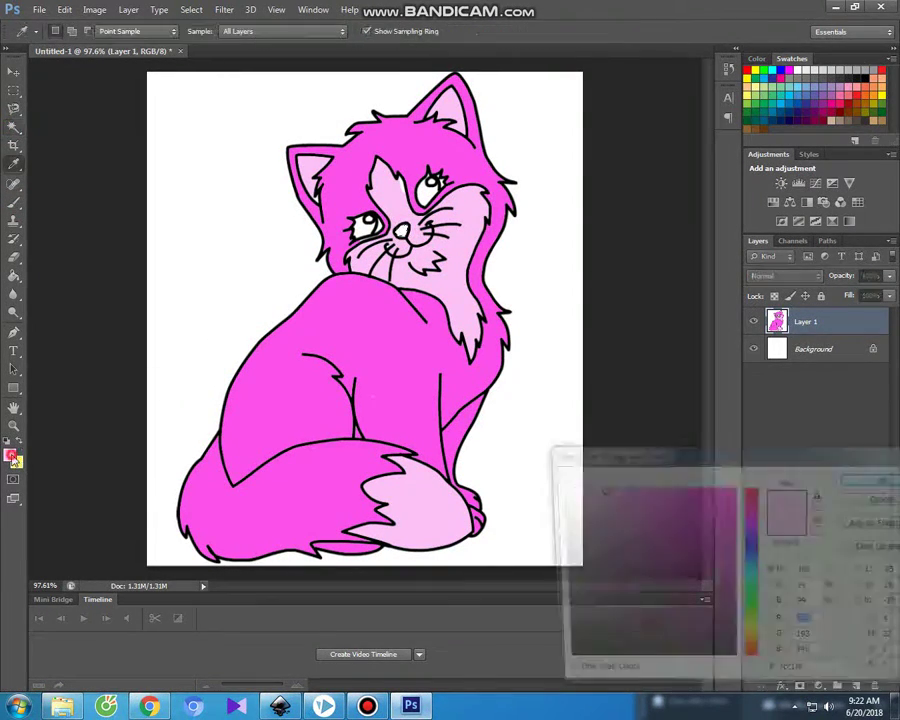
click(222, 291)
click(510, 344)
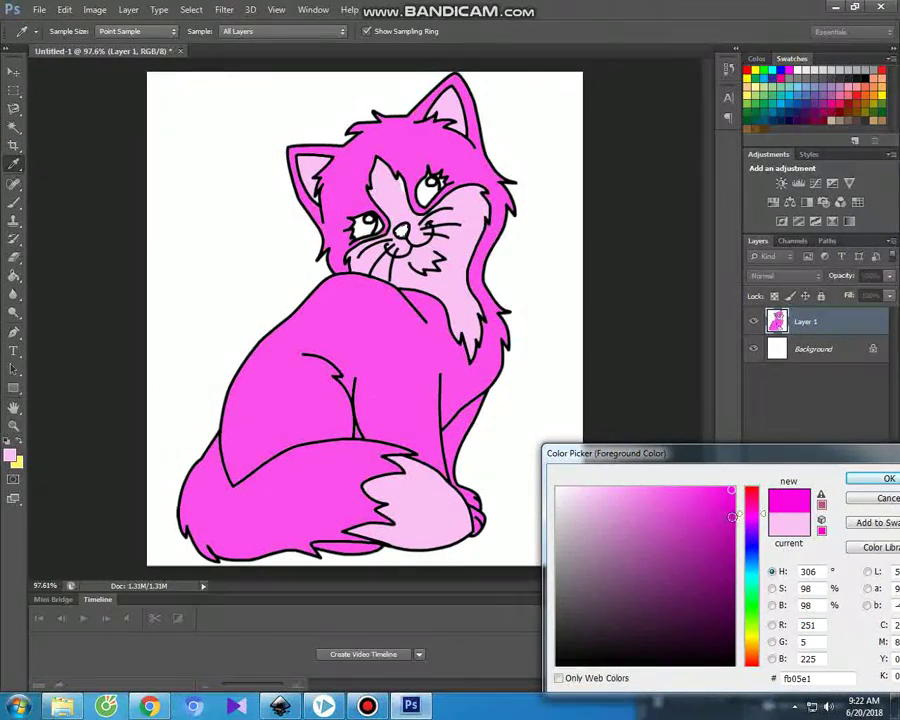
click(511, 363)
click(860, 480)
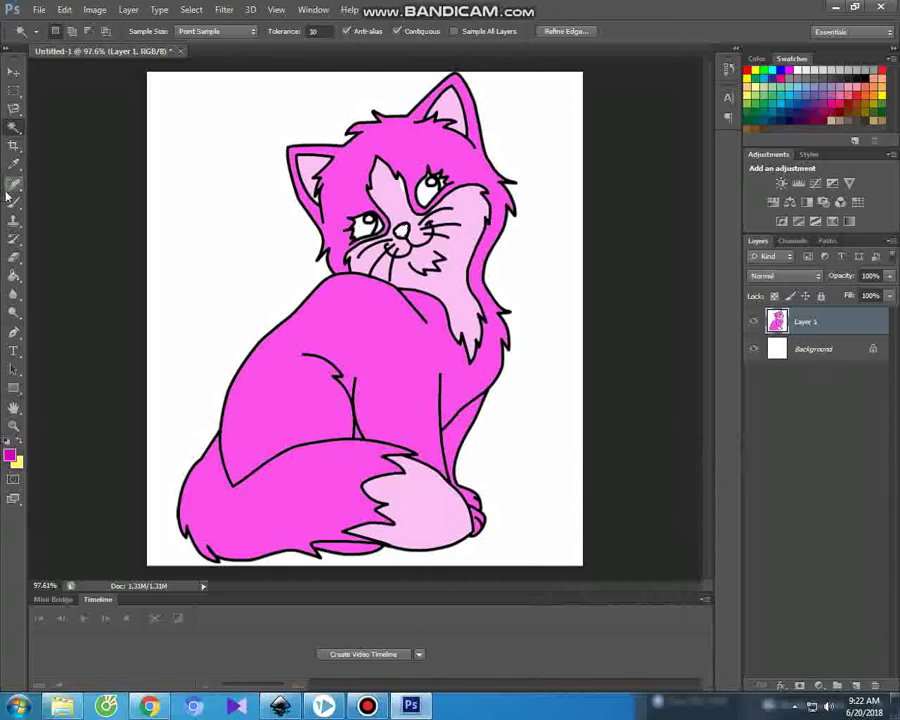
key(b)
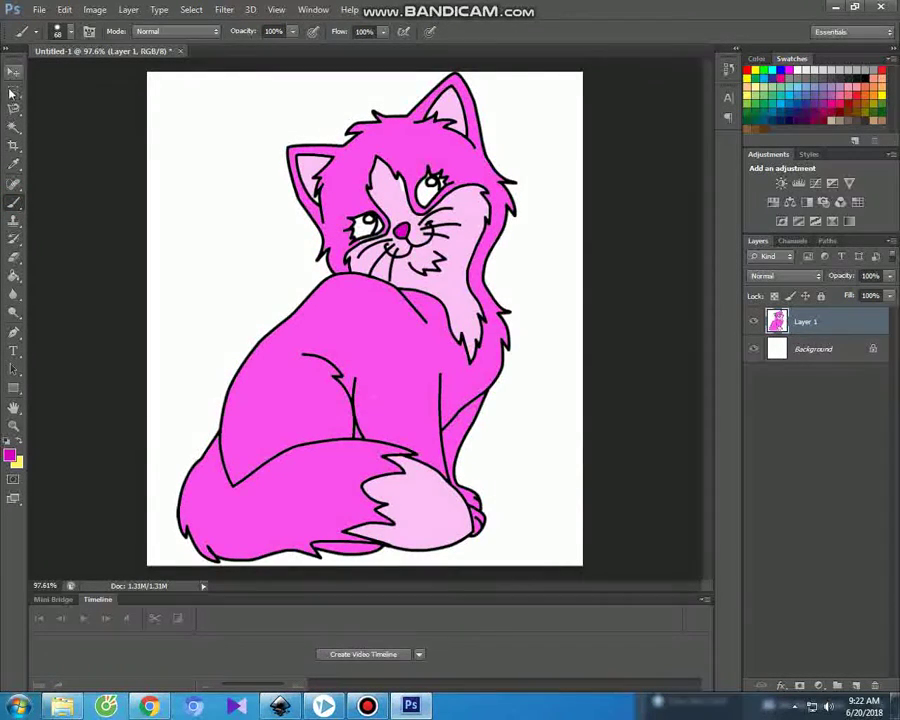
Select the white areas of both eyes around the small highlight circles with the Magic Wand
click(14, 126)
click(368, 229)
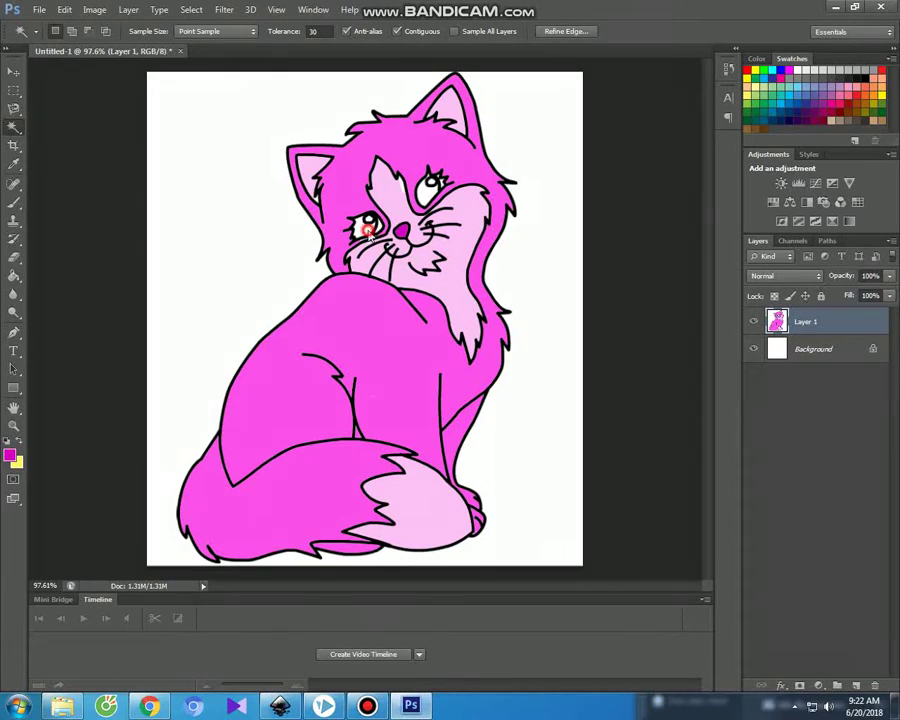
shift+click(432, 195)
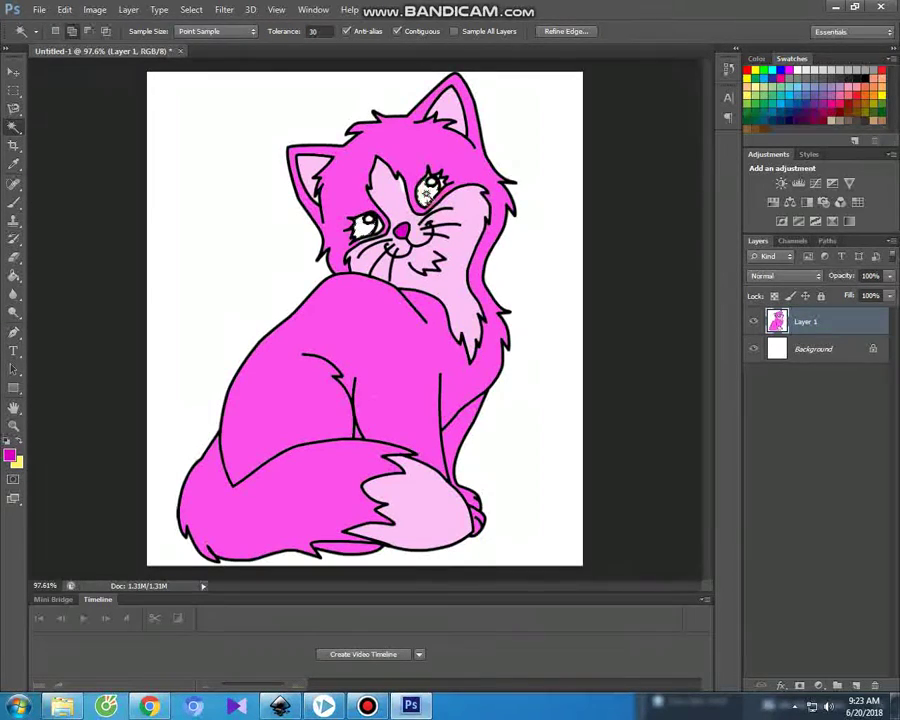
scroll(438, 165, up, 2)
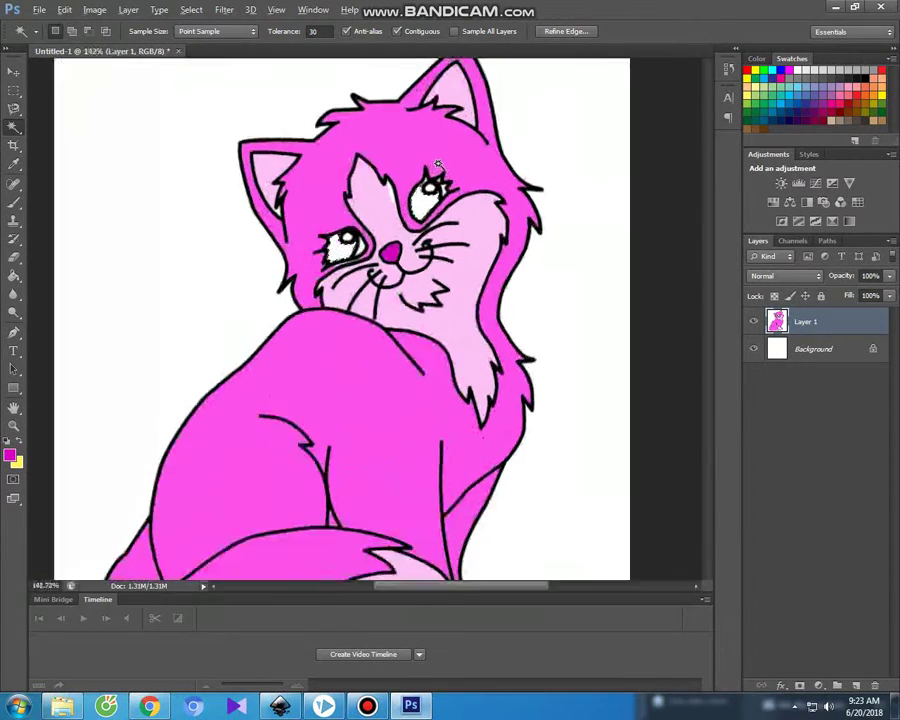
scroll(438, 165, up, 3)
scroll(422, 205, down, 2)
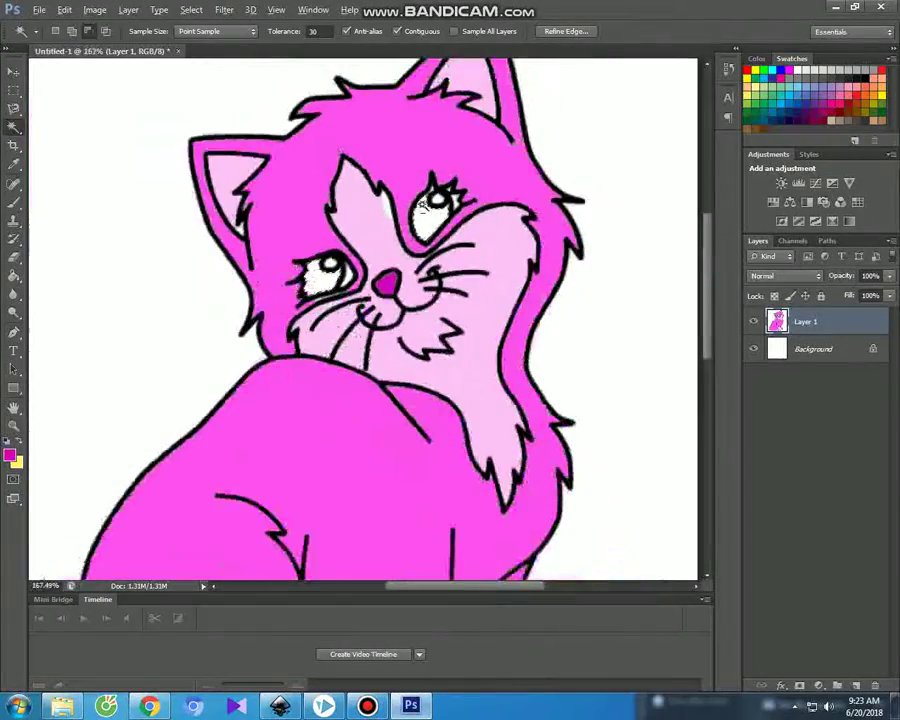
scroll(422, 205, down, 3)
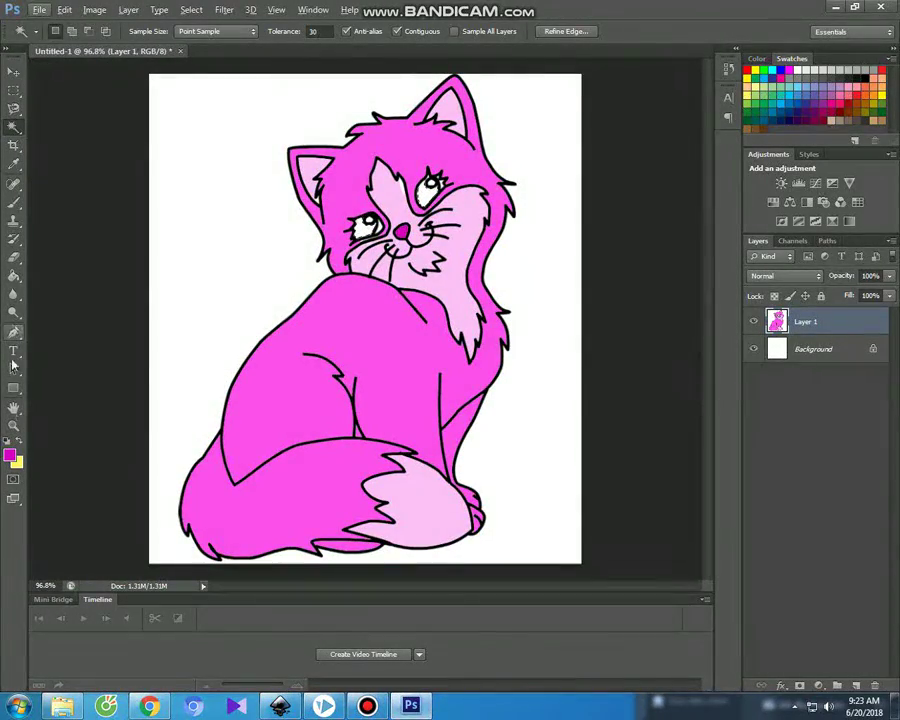
Set the foreground color to black (#000000) and paint the selected areas of both eyes, leaving the highlights white
click(10, 455)
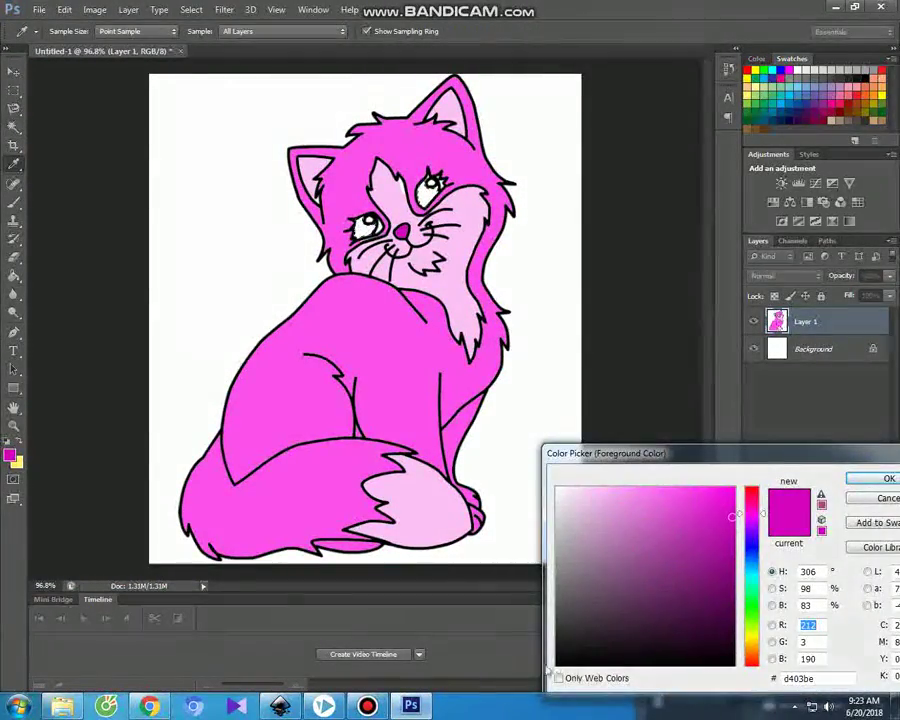
click(557, 665)
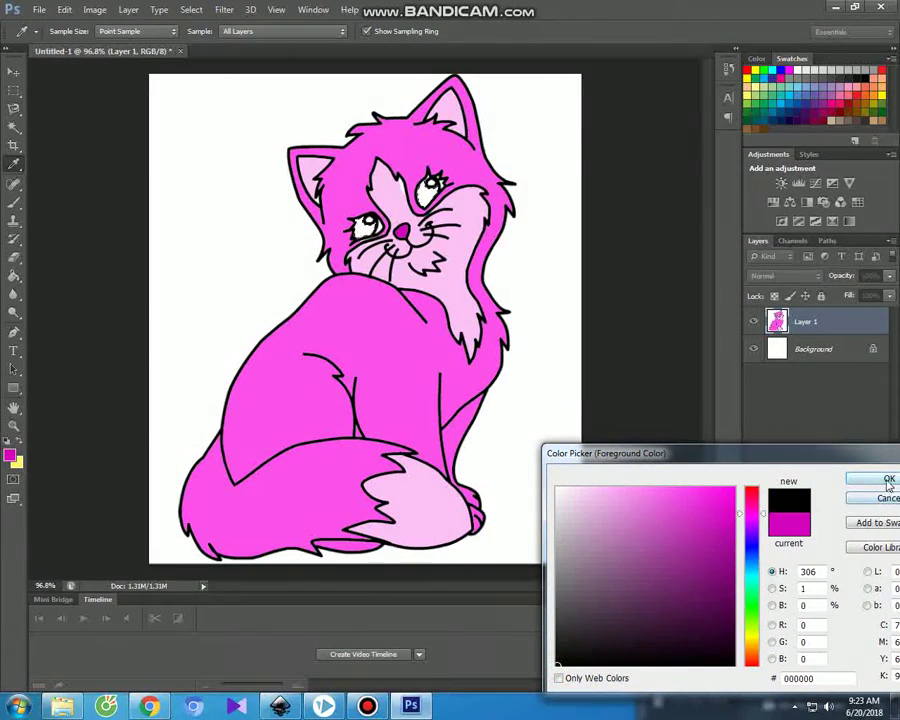
click(887, 480)
click(14, 201)
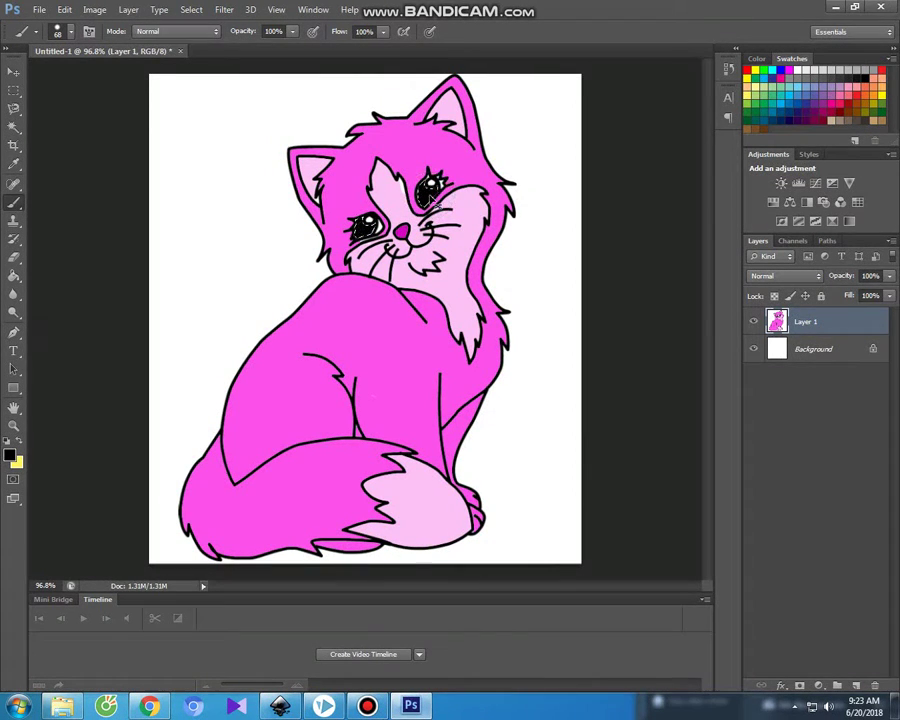
click(13, 74)
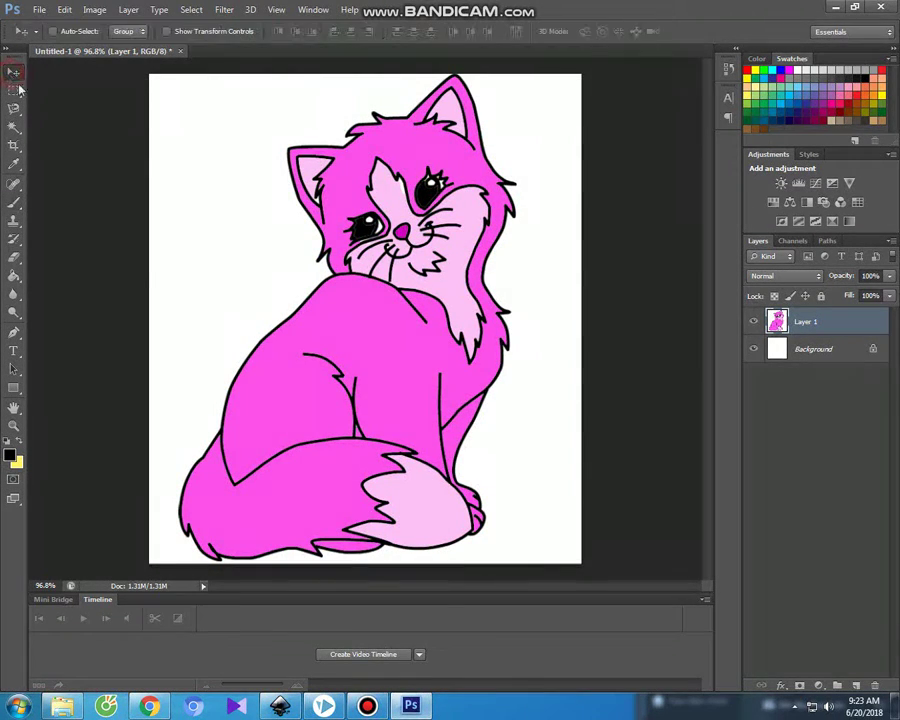
click(370, 707)
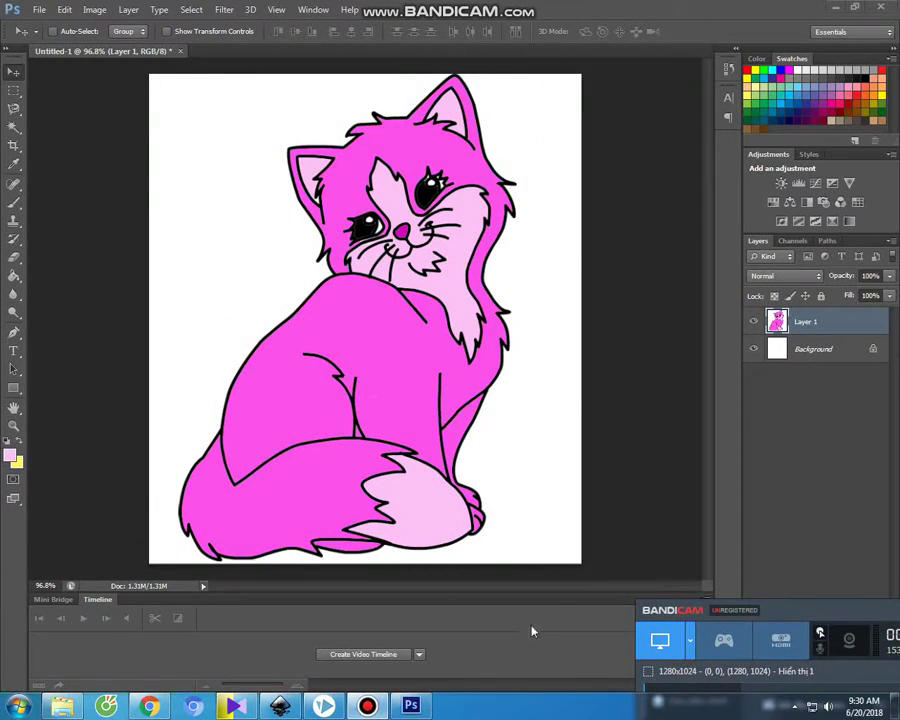
click(576, 552)
Select the white background around the cat with the Magic Wand and set the foreground color to brown (#875207)
click(14, 127)
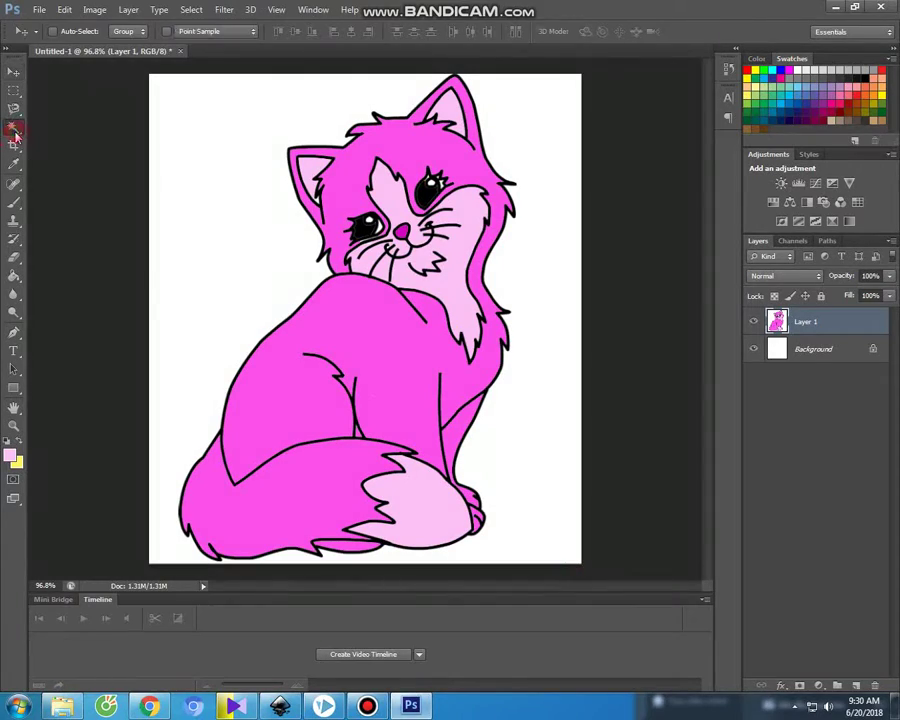
click(222, 190)
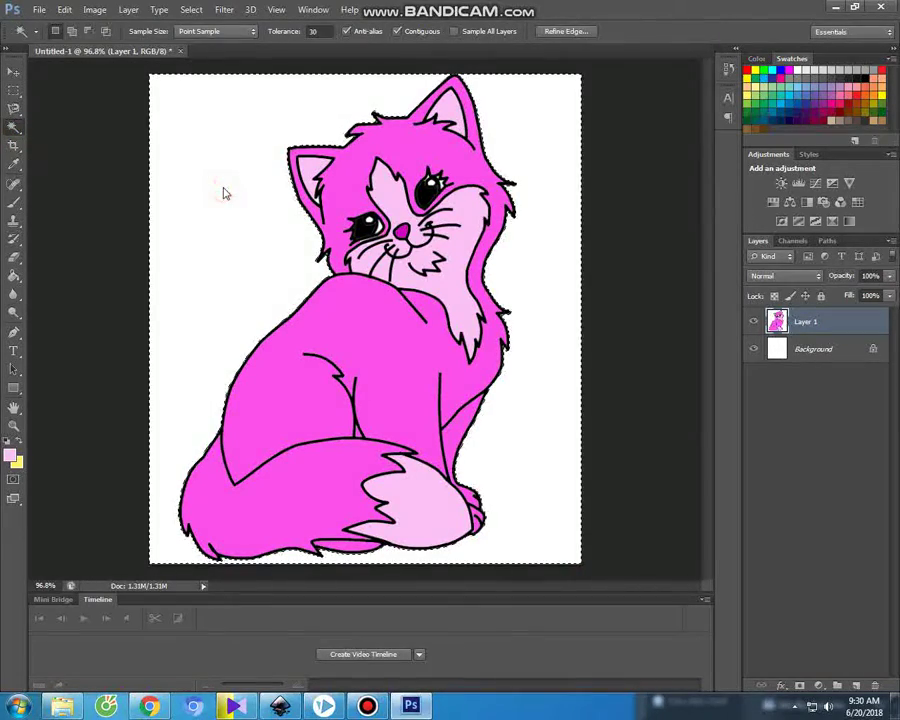
click(11, 456)
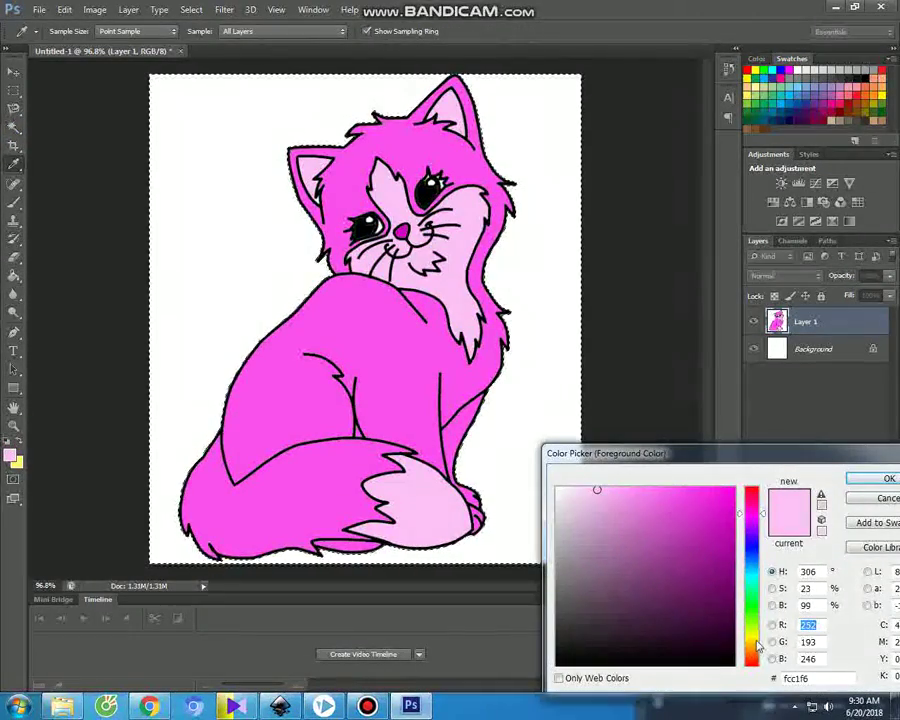
click(752, 642)
click(754, 648)
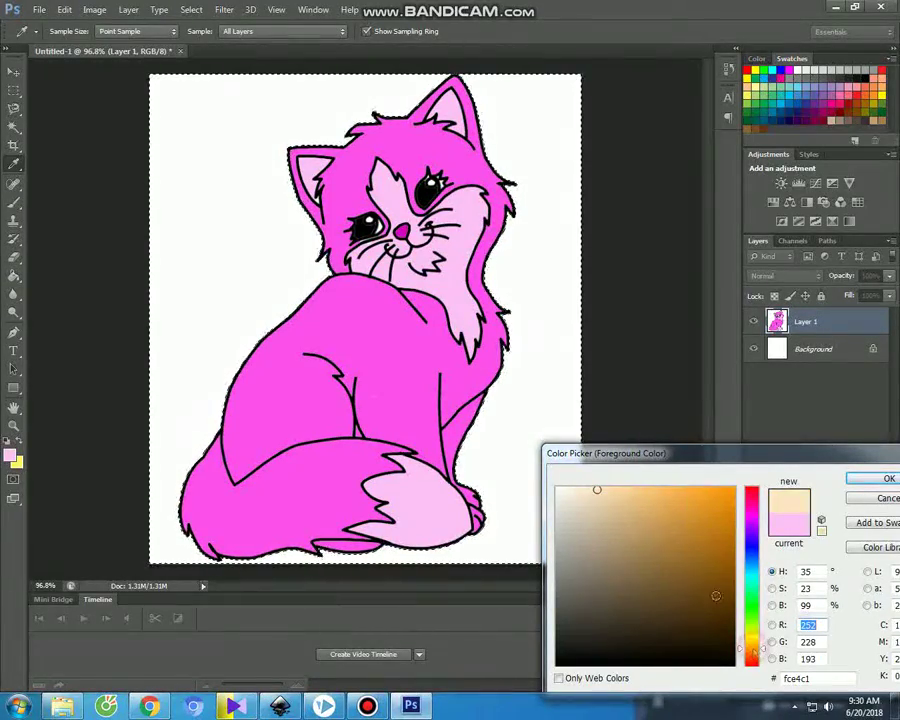
click(705, 597)
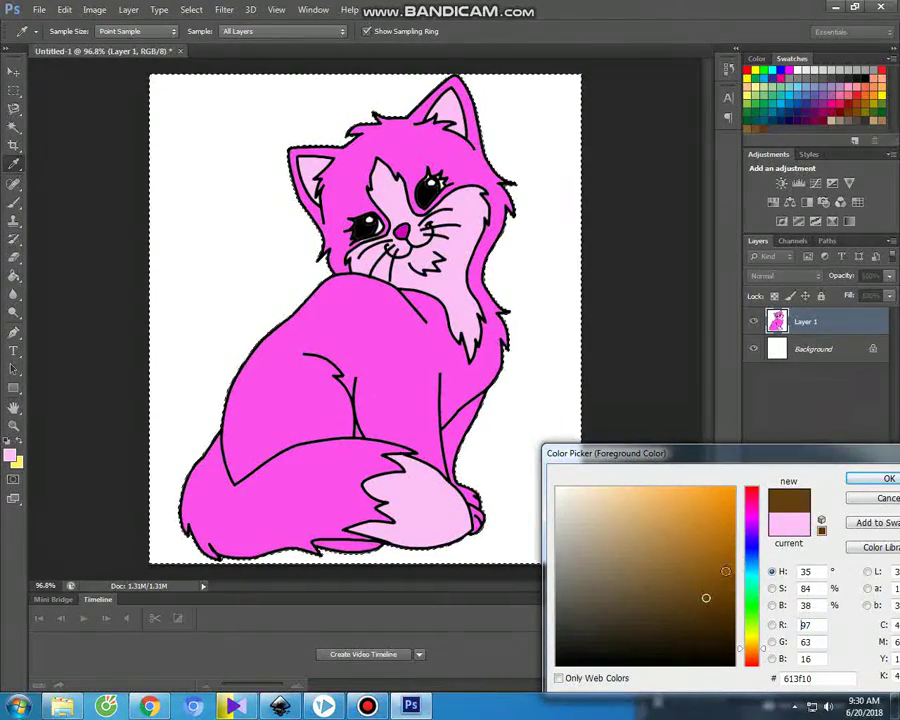
click(725, 570)
click(866, 480)
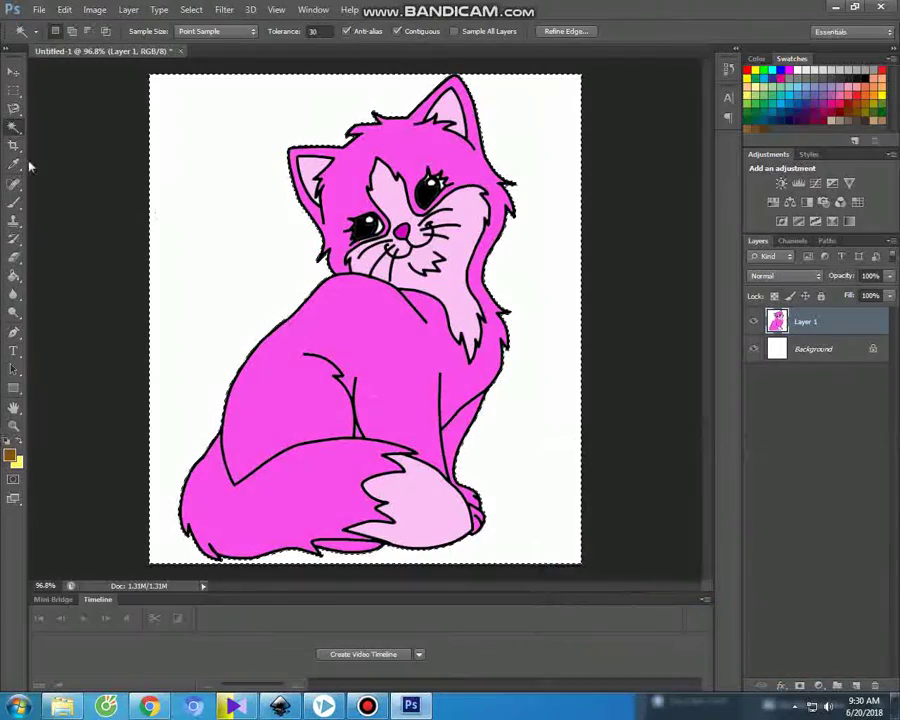
Paint the entire selected background around the cat brown with the brush, and clear the selection
click(14, 202)
mouse_move(165, 98)
mouse_down()
mouse_move(161, 90)
mouse_move(362, 88)
mouse_up()
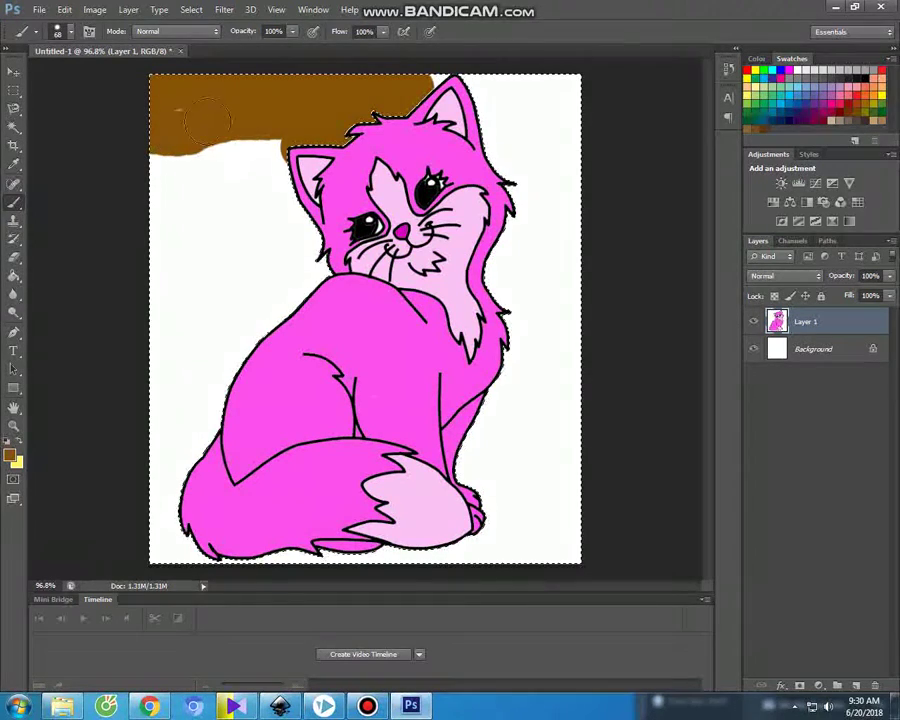
mouse_move(310, 283)
mouse_down()
mouse_move(253, 180)
mouse_move(204, 162)
mouse_move(152, 167)
mouse_move(238, 213)
mouse_move(262, 237)
mouse_move(276, 297)
mouse_up()
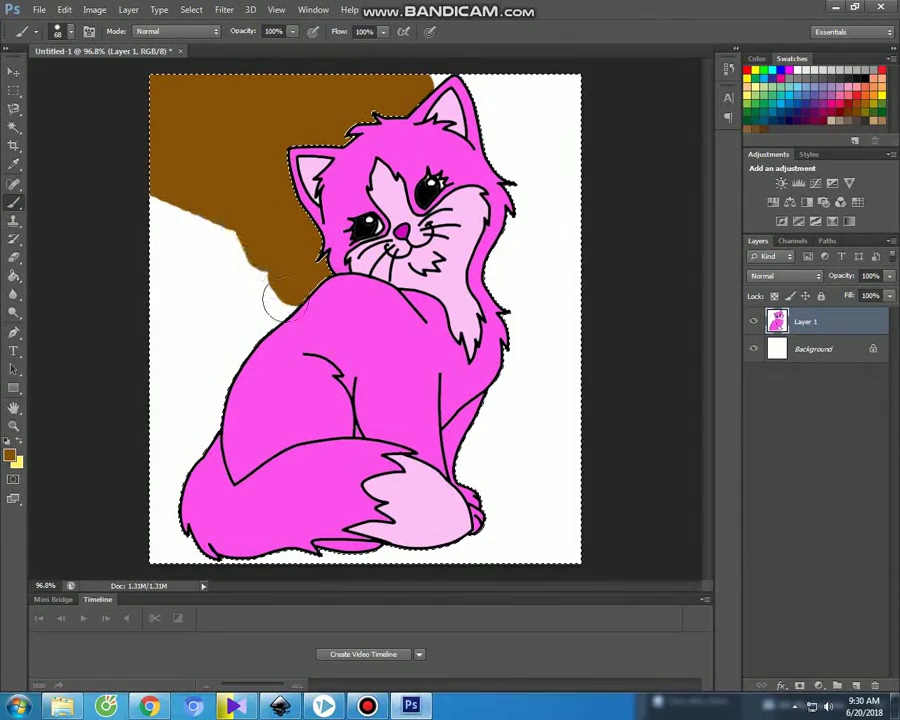
mouse_move(242, 343)
mouse_down()
mouse_move(190, 404)
mouse_move(189, 429)
mouse_move(217, 382)
mouse_up()
drag(222, 244, 252, 365)
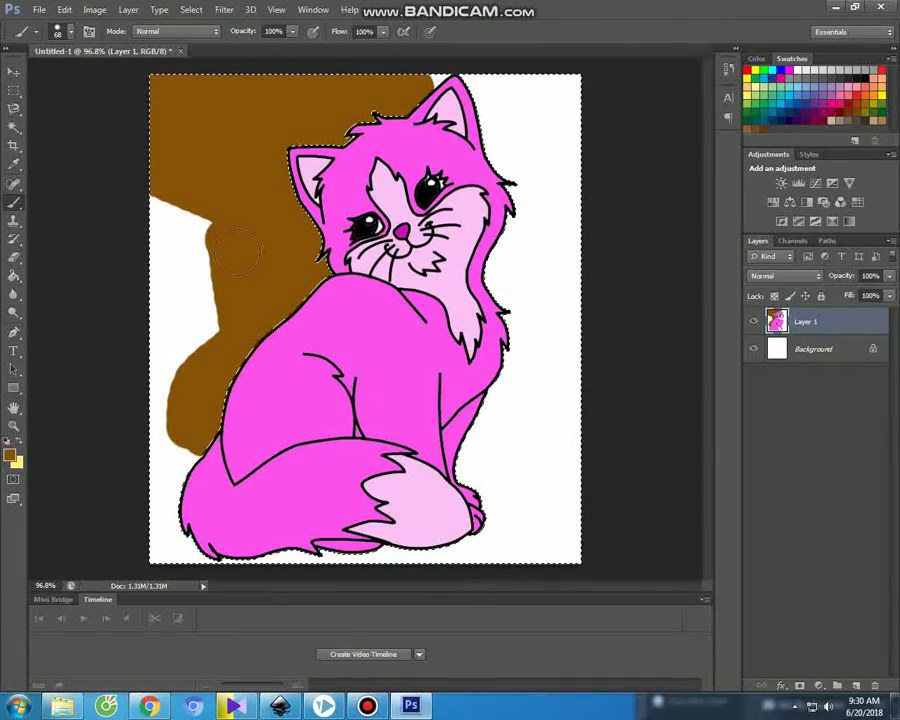
mouse_move(163, 207)
mouse_down()
mouse_move(178, 258)
mouse_move(196, 330)
mouse_move(205, 275)
mouse_up()
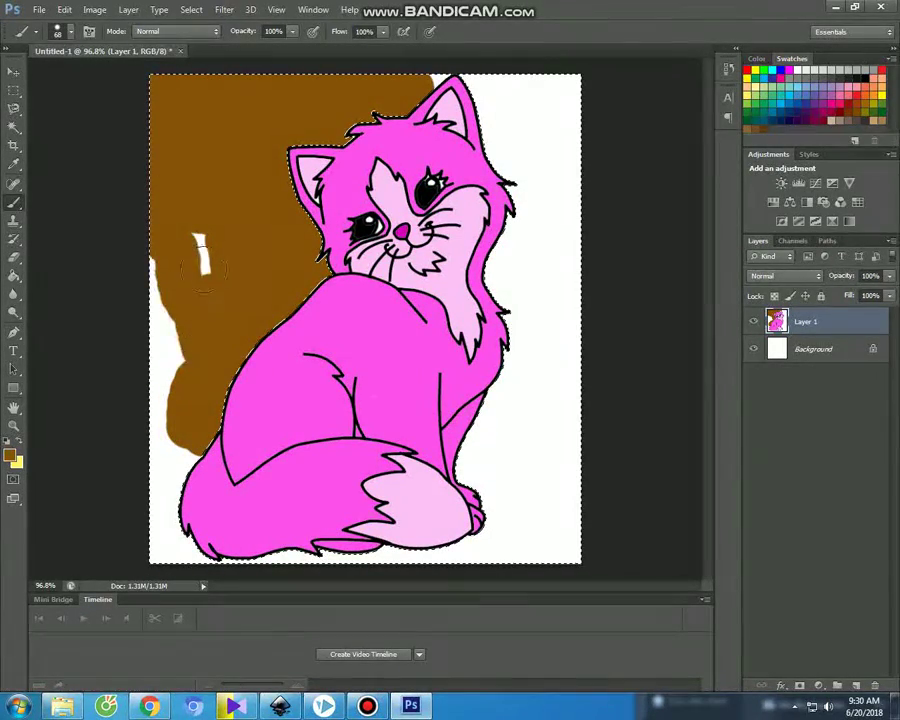
mouse_move(180, 230)
mouse_down()
mouse_move(154, 272)
mouse_move(152, 316)
mouse_move(182, 360)
mouse_up()
mouse_move(172, 448)
mouse_down()
mouse_move(178, 520)
mouse_move(193, 460)
mouse_up()
mouse_move(165, 566)
mouse_down()
mouse_move(212, 549)
mouse_move(360, 566)
mouse_move(372, 562)
mouse_move(366, 556)
mouse_move(586, 550)
mouse_move(498, 522)
mouse_up()
mouse_move(568, 500)
mouse_down()
mouse_move(456, 476)
mouse_move(586, 462)
mouse_move(444, 434)
mouse_move(570, 428)
mouse_move(605, 413)
mouse_move(472, 406)
mouse_move(597, 366)
mouse_move(489, 361)
mouse_move(586, 319)
mouse_move(497, 309)
mouse_move(569, 291)
mouse_up()
mouse_move(478, 84)
mouse_down()
mouse_move(579, 88)
mouse_move(566, 188)
mouse_move(570, 297)
mouse_move(570, 186)
mouse_move(554, 120)
mouse_move(496, 95)
mouse_move(522, 215)
mouse_move(492, 295)
mouse_move(541, 171)
mouse_up()
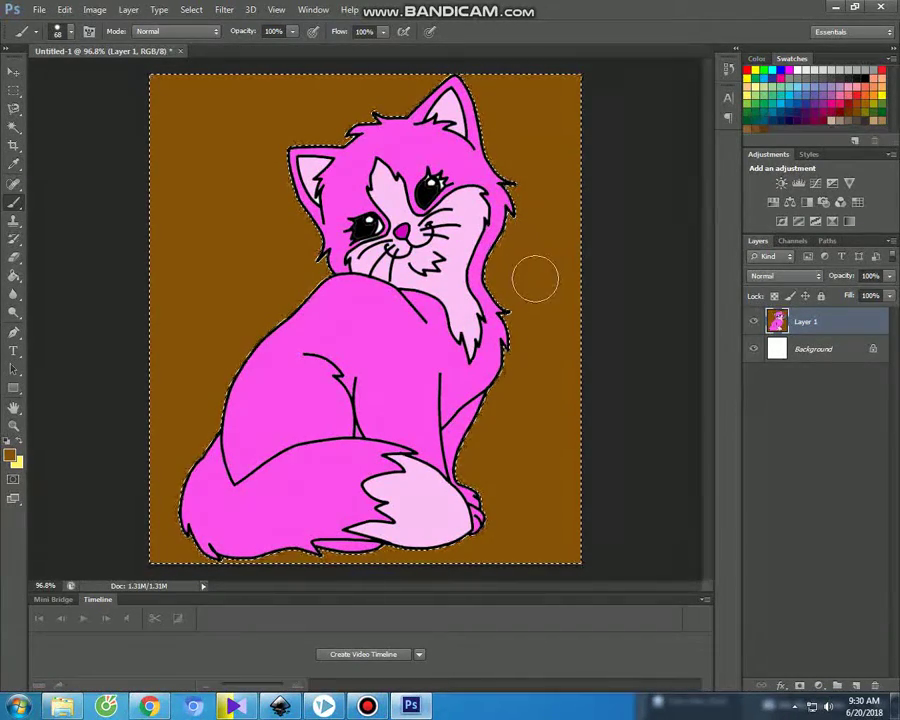
key(ctrl+d)
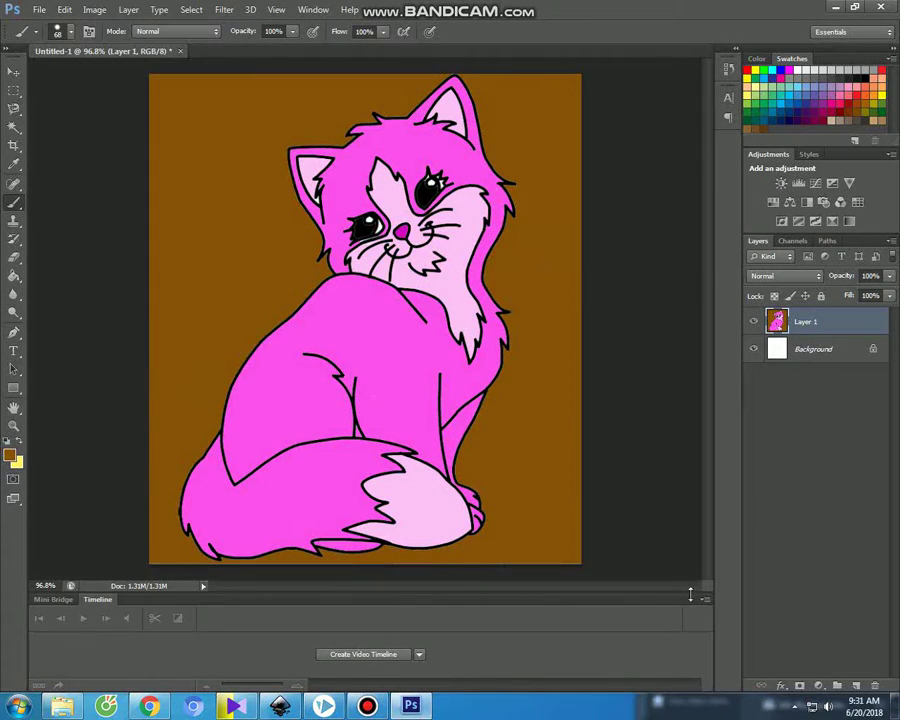
Preview the drawing animation of the one-eyed monster line art in VideoScribe
click(372, 707)
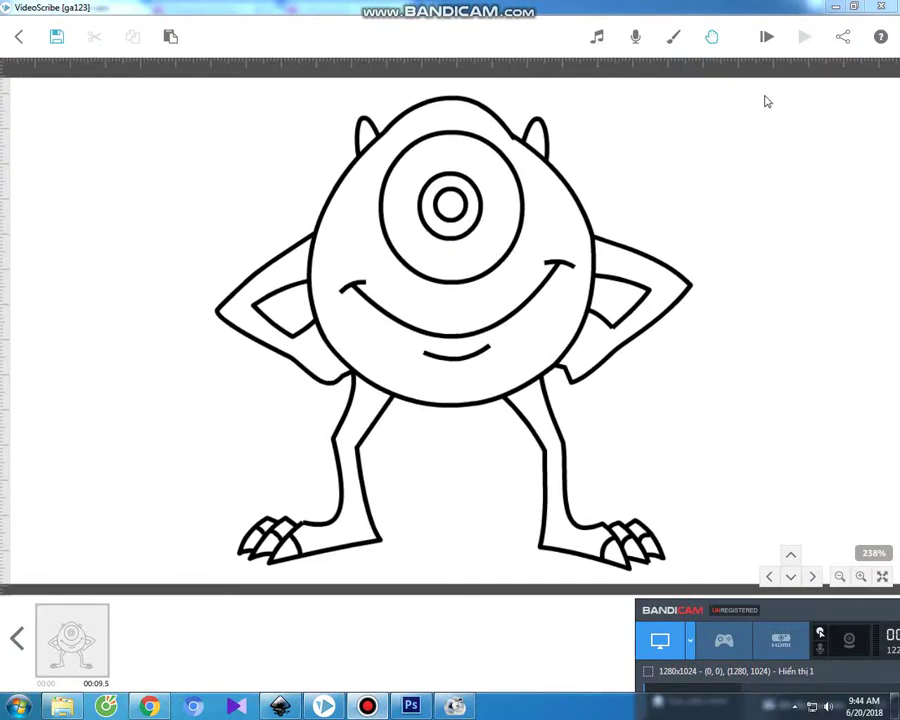
click(764, 38)
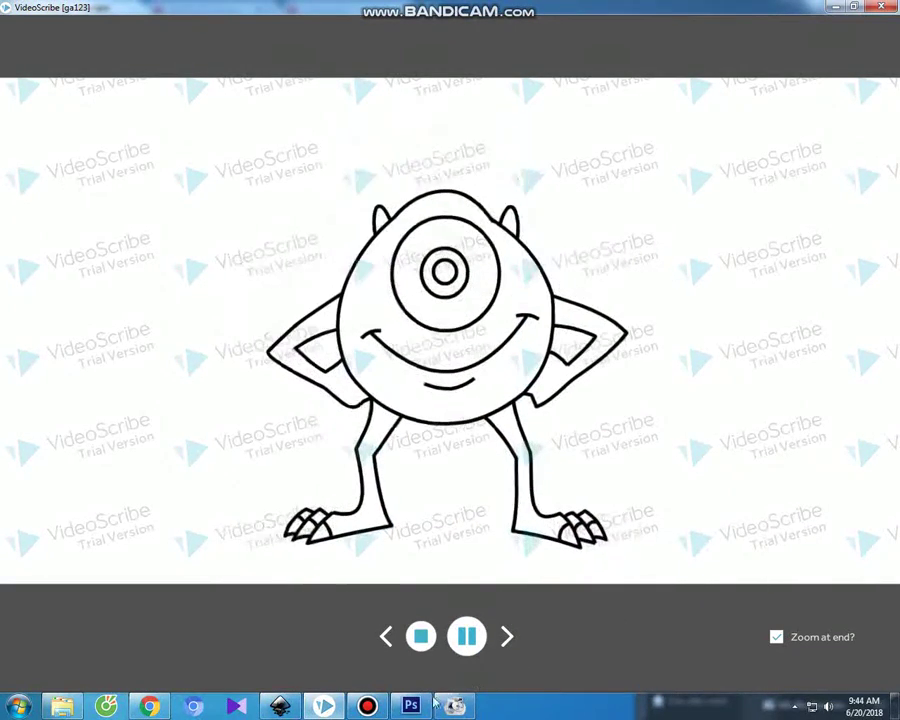
click(455, 706)
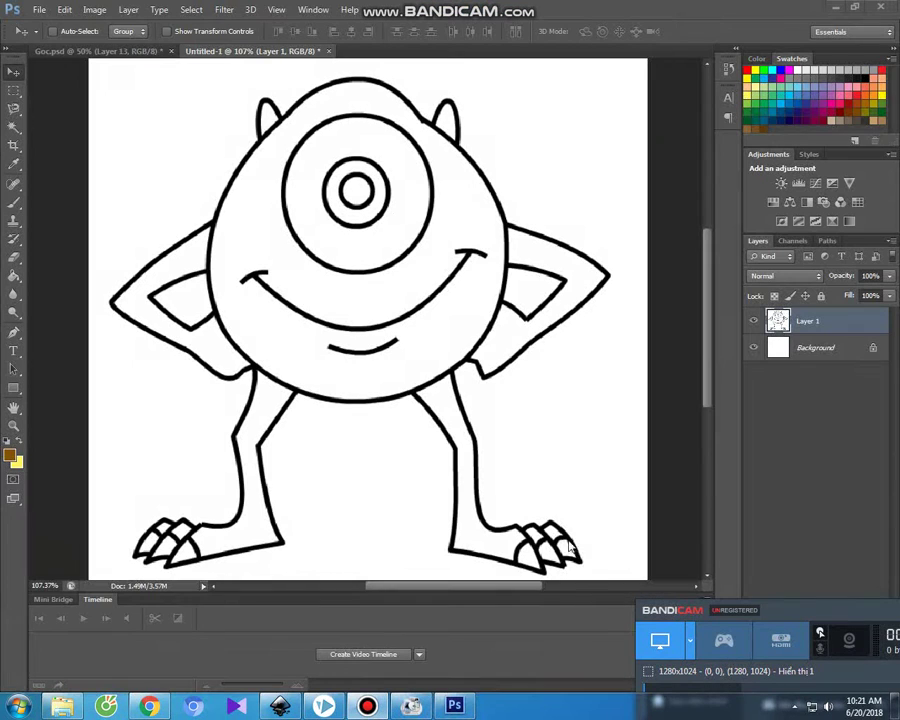
Set the foreground color to bright green (#37c101) for the one-eyed monster drawing
click(581, 508)
click(12, 457)
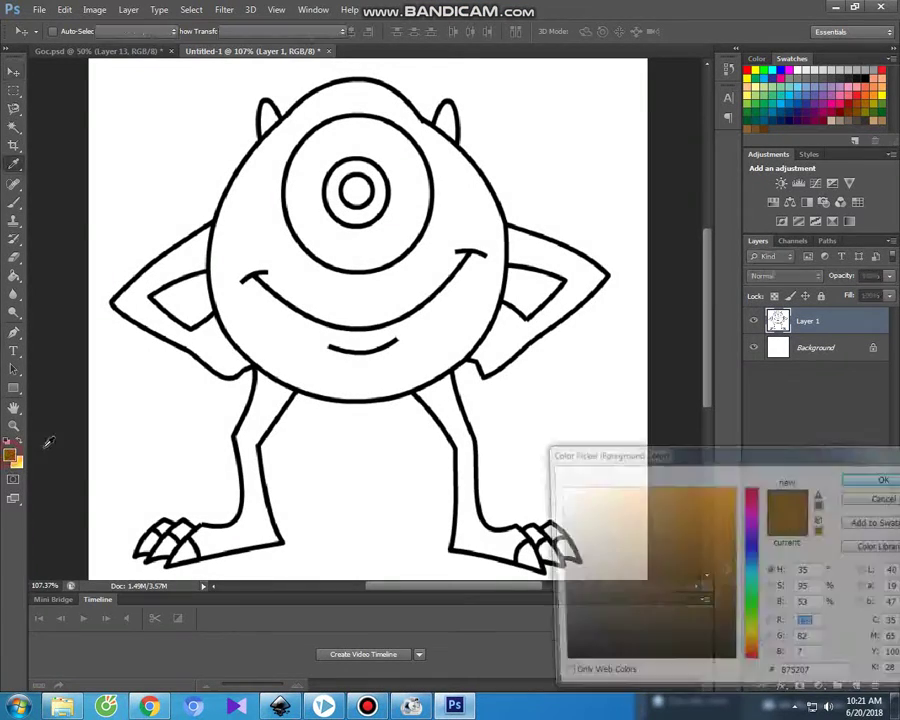
drag(755, 622, 755, 605)
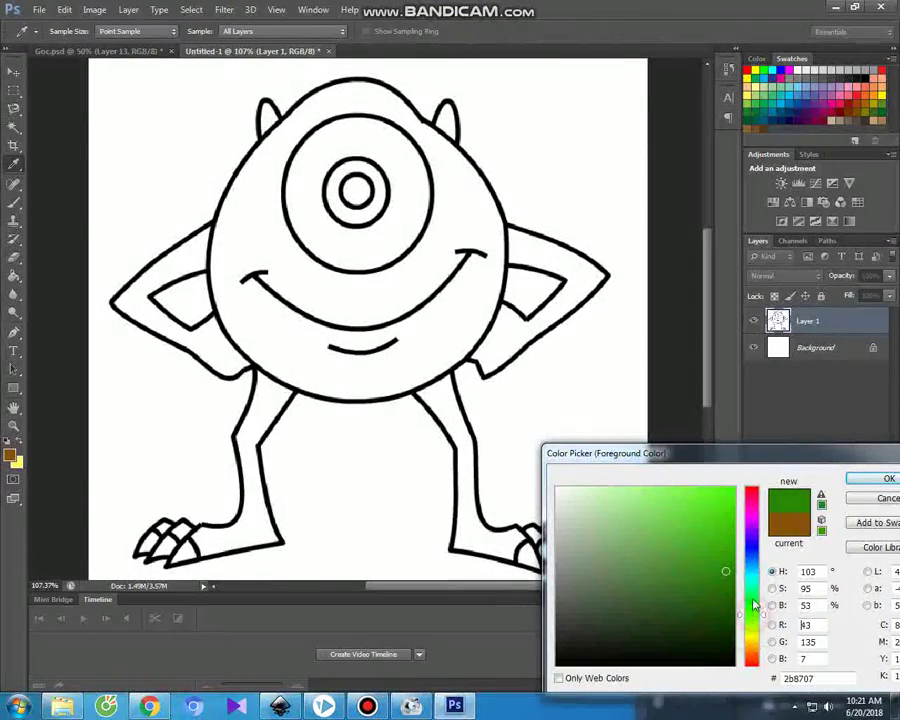
click(721, 520)
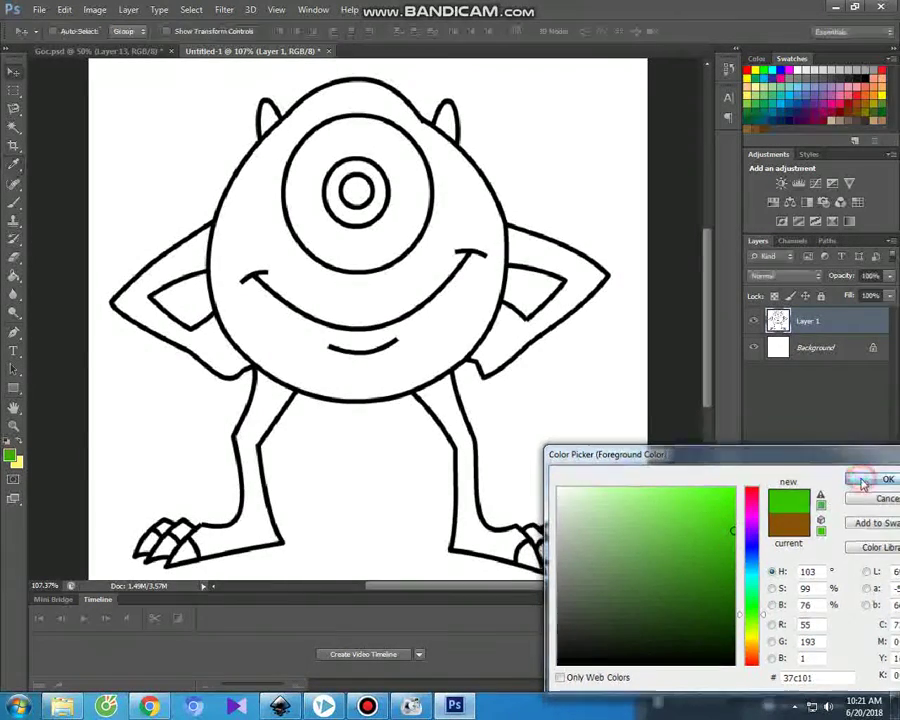
click(870, 478)
Select the monster's body, iris ring, horns, arms, legs and toes together with the Magic Wand, leaving out the claws and outer eye
click(14, 127)
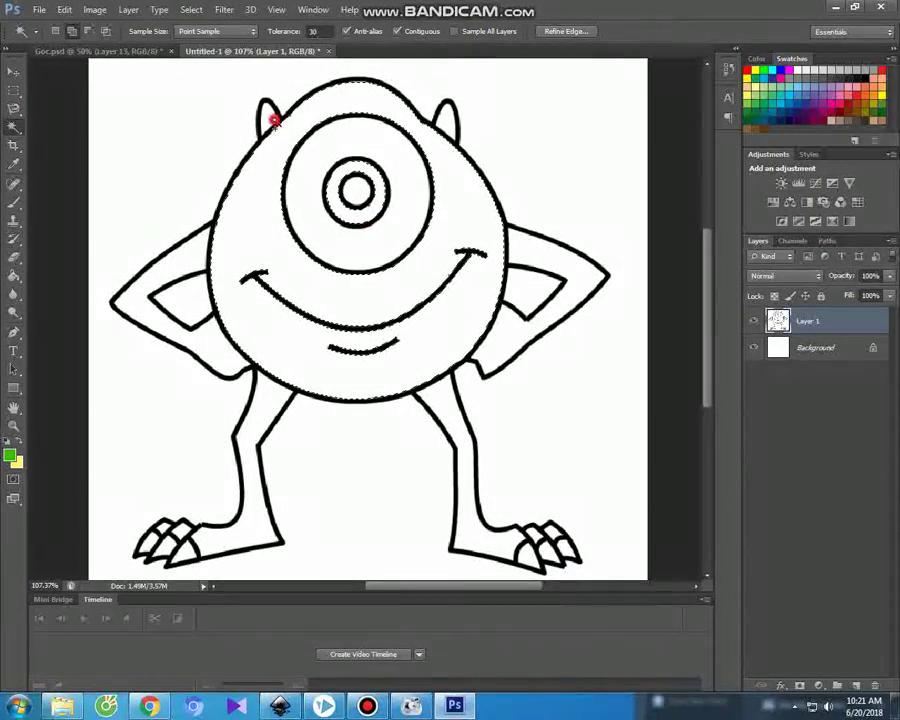
click(440, 121)
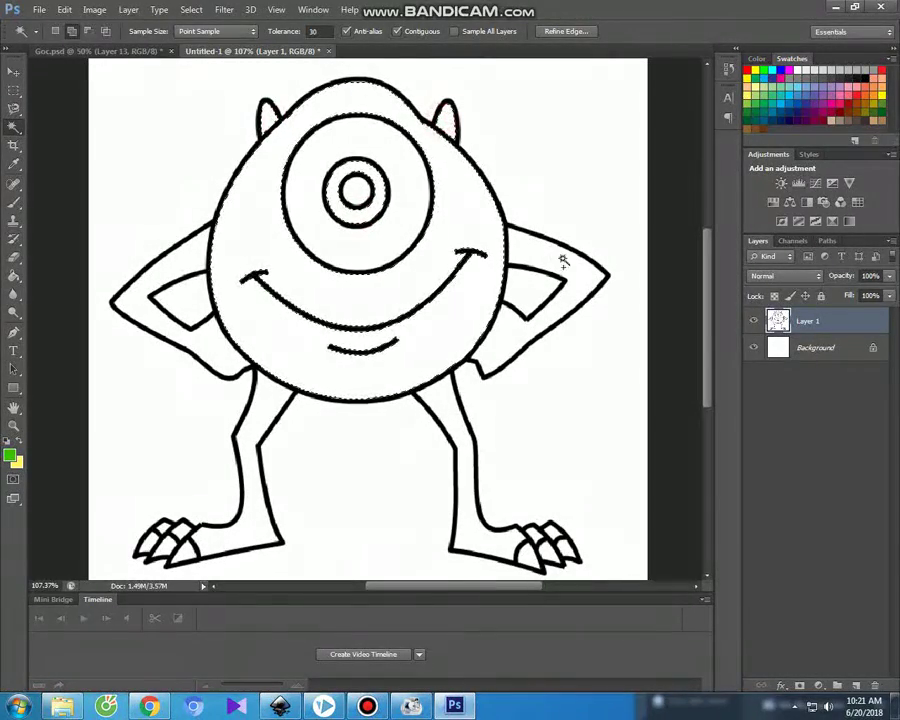
click(187, 261)
click(247, 455)
click(446, 414)
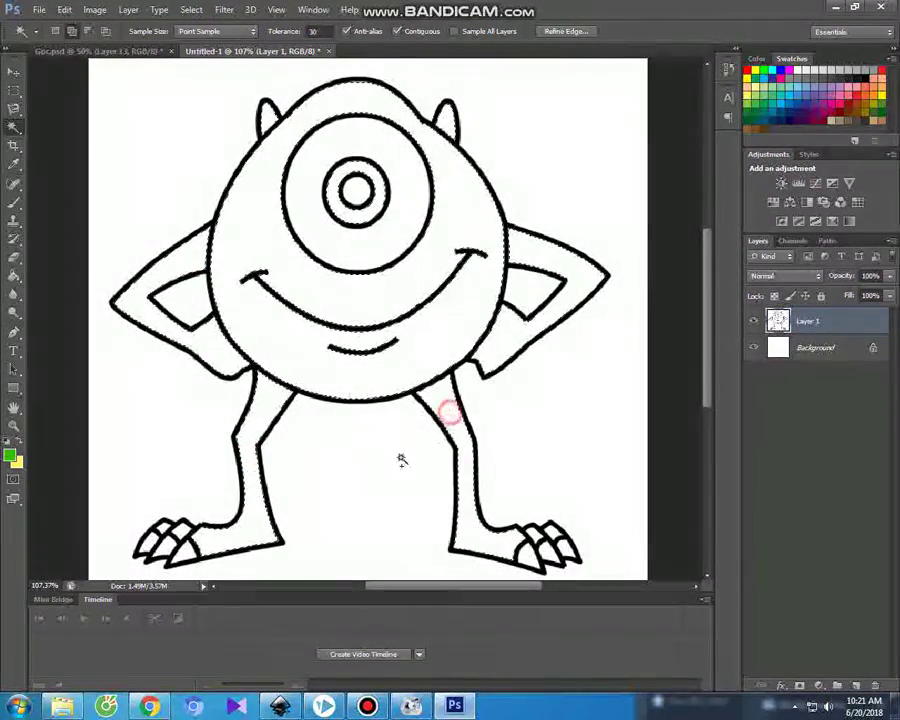
click(181, 535)
click(163, 527)
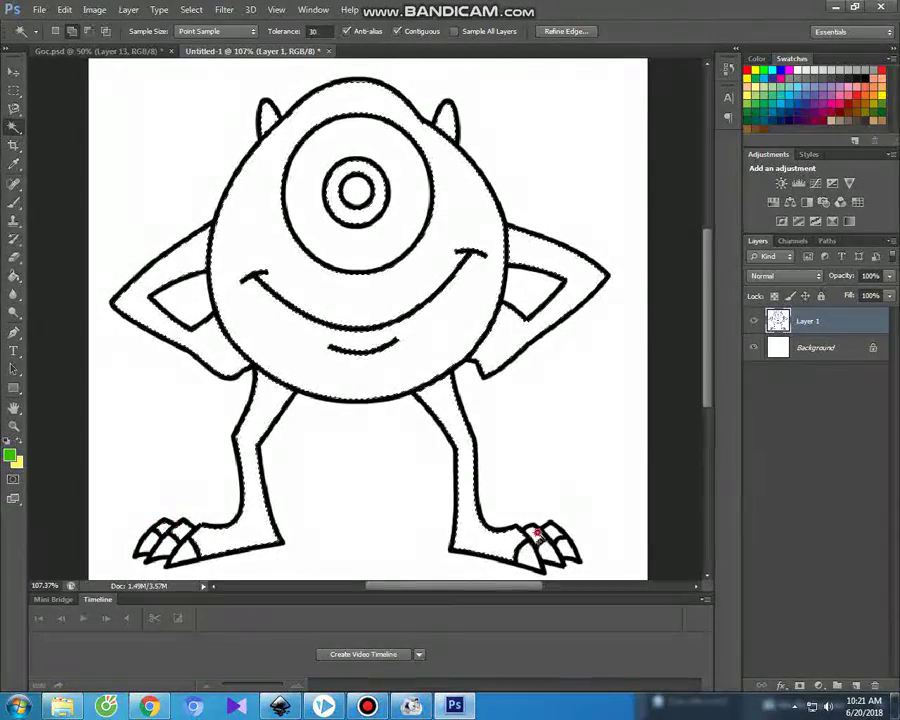
click(545, 532)
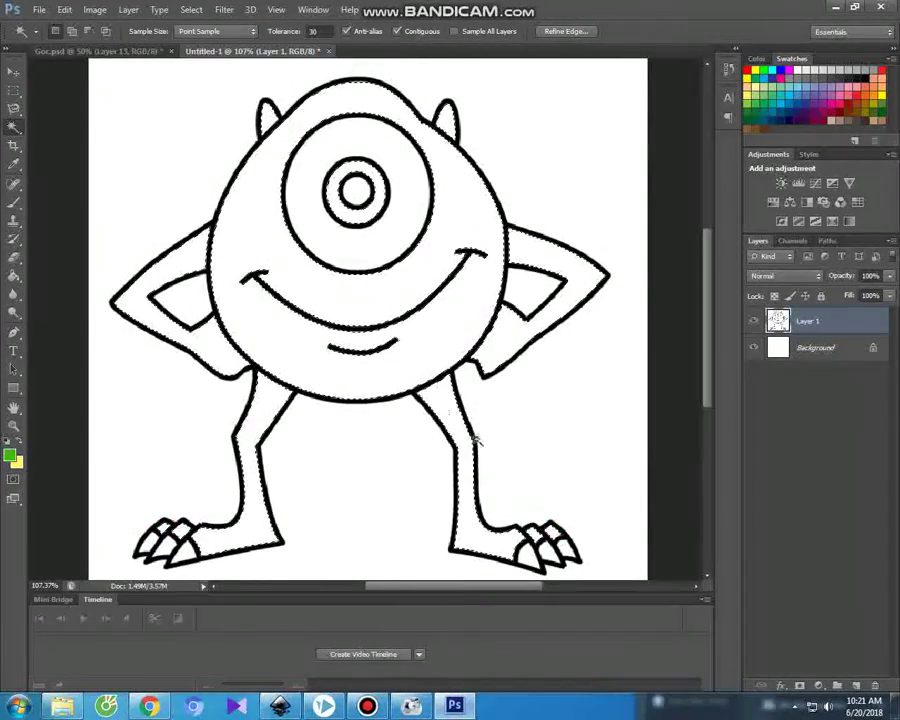
Paint all the selected areas green with the brush: horns, body, arms, legs, toes and the iris ring
click(14, 200)
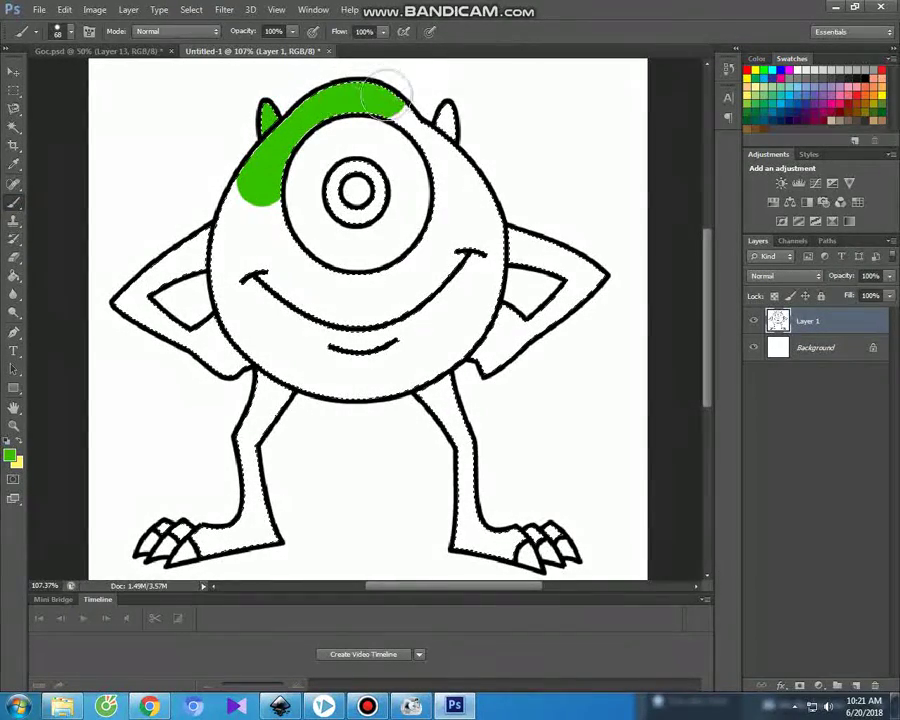
mouse_move(430, 125)
mouse_down()
mouse_move(448, 140)
mouse_move(455, 187)
mouse_up()
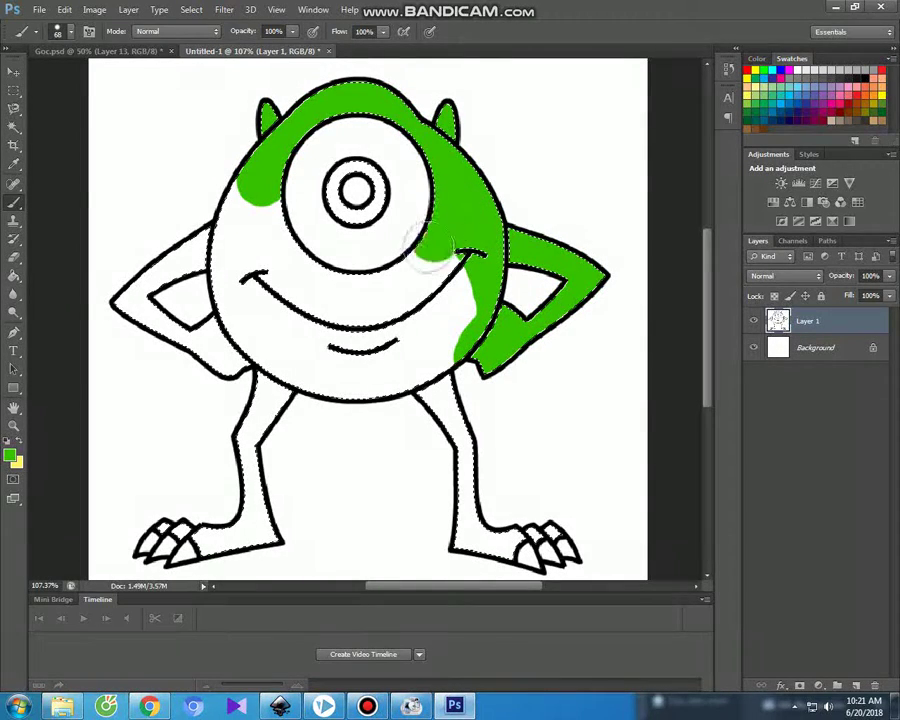
mouse_move(370, 272)
mouse_down()
mouse_move(313, 258)
mouse_move(258, 170)
mouse_move(243, 198)
mouse_move(253, 247)
mouse_move(335, 290)
mouse_move(402, 292)
mouse_move(477, 248)
mouse_move(455, 305)
mouse_move(373, 327)
mouse_move(267, 313)
mouse_move(240, 285)
mouse_move(229, 255)
mouse_move(236, 226)
mouse_move(240, 318)
mouse_move(280, 358)
mouse_move(304, 370)
mouse_move(385, 375)
mouse_move(462, 326)
mouse_up()
mouse_move(278, 342)
mouse_down()
mouse_move(185, 290)
mouse_move(185, 240)
mouse_move(200, 235)
mouse_move(130, 275)
mouse_move(120, 312)
mouse_move(255, 350)
mouse_move(240, 385)
mouse_move(218, 385)
mouse_move(295, 375)
mouse_move(285, 410)
mouse_move(275, 410)
mouse_move(258, 445)
mouse_move(262, 520)
mouse_move(230, 540)
mouse_move(157, 529)
mouse_up()
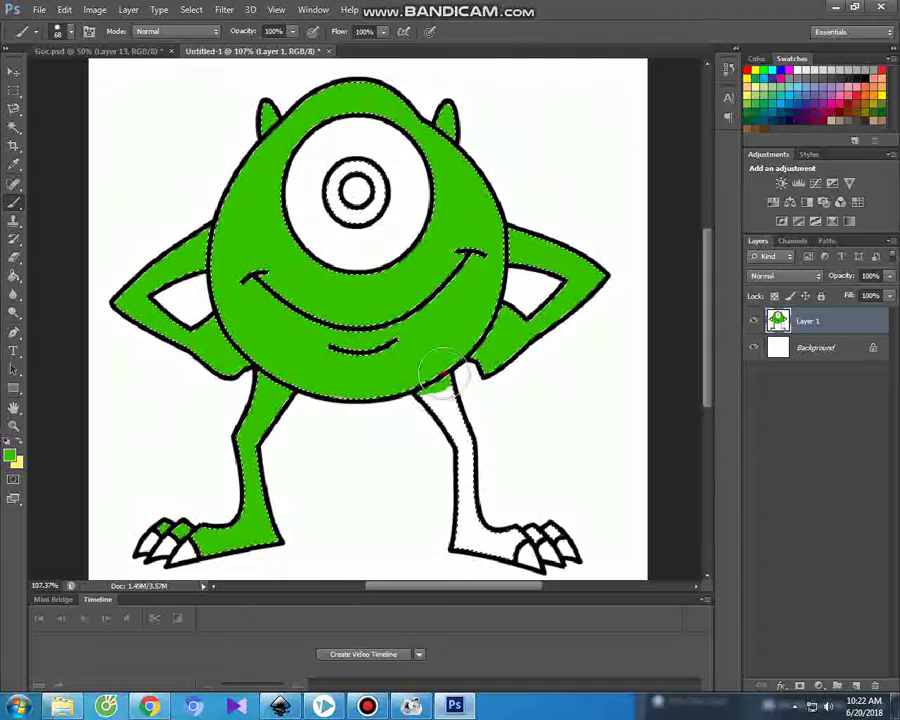
drag(456, 445, 465, 522)
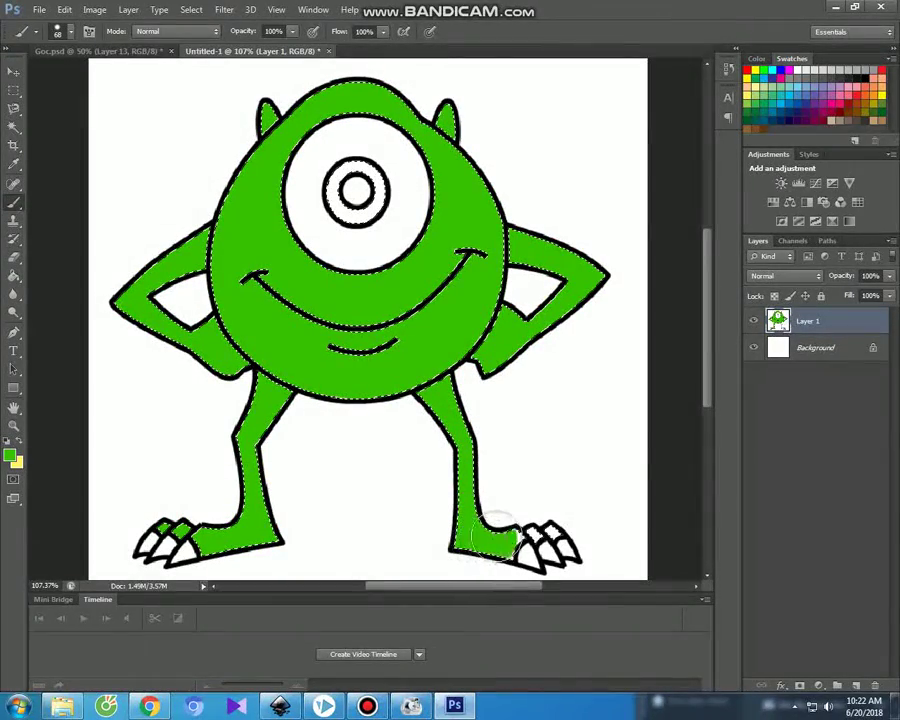
drag(484, 556, 505, 548)
mouse_move(355, 158)
mouse_down()
mouse_move(328, 207)
mouse_move(357, 218)
mouse_up()
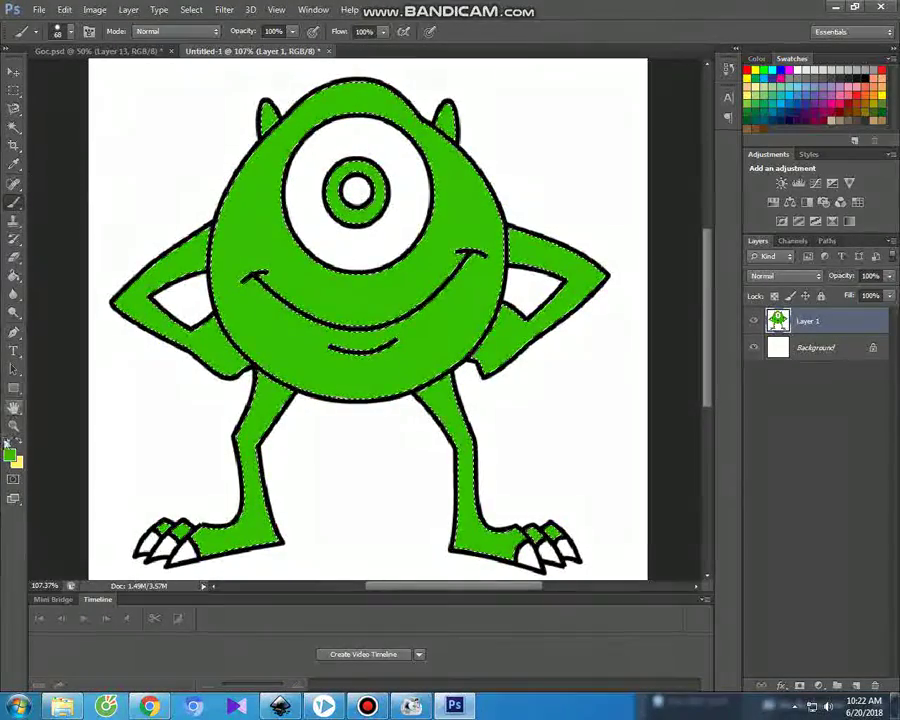
Set the foreground color to yellow (#f9fc04), select the white outer ring of the eye with the Magic Wand and paint it
click(14, 459)
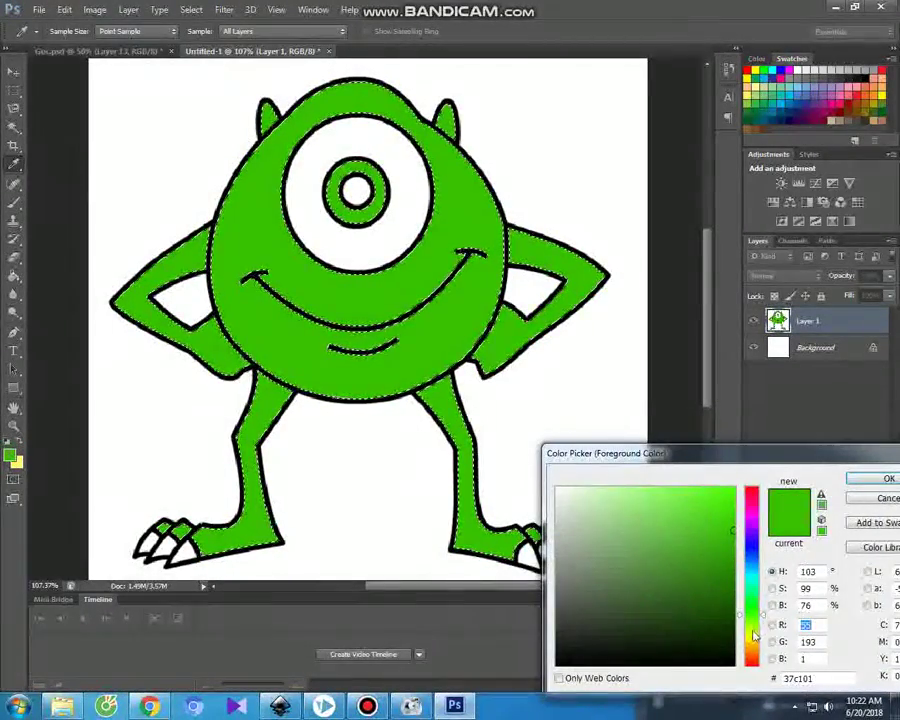
click(753, 637)
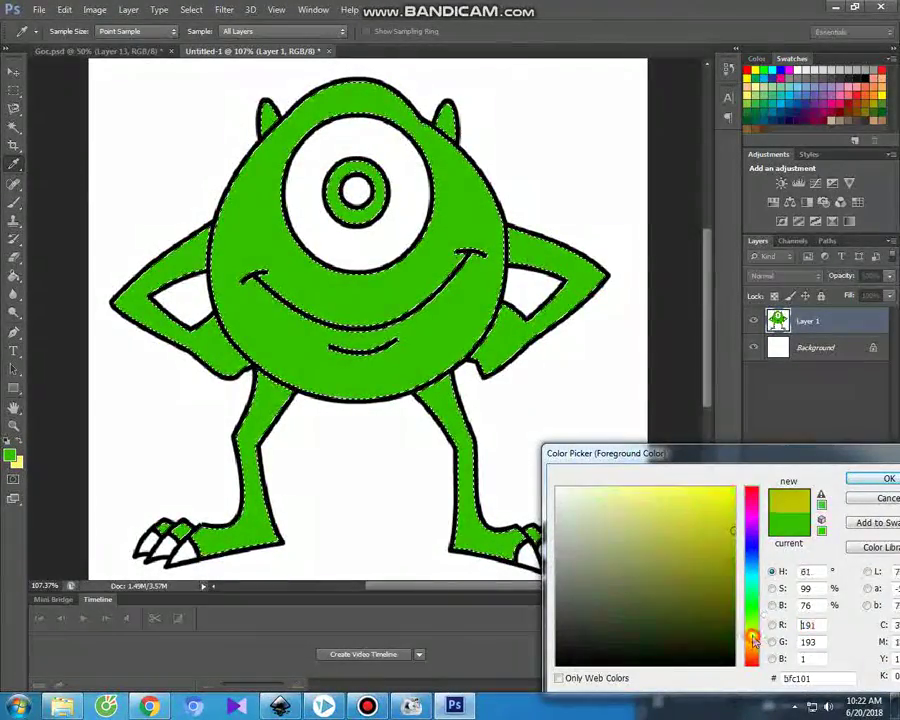
click(733, 489)
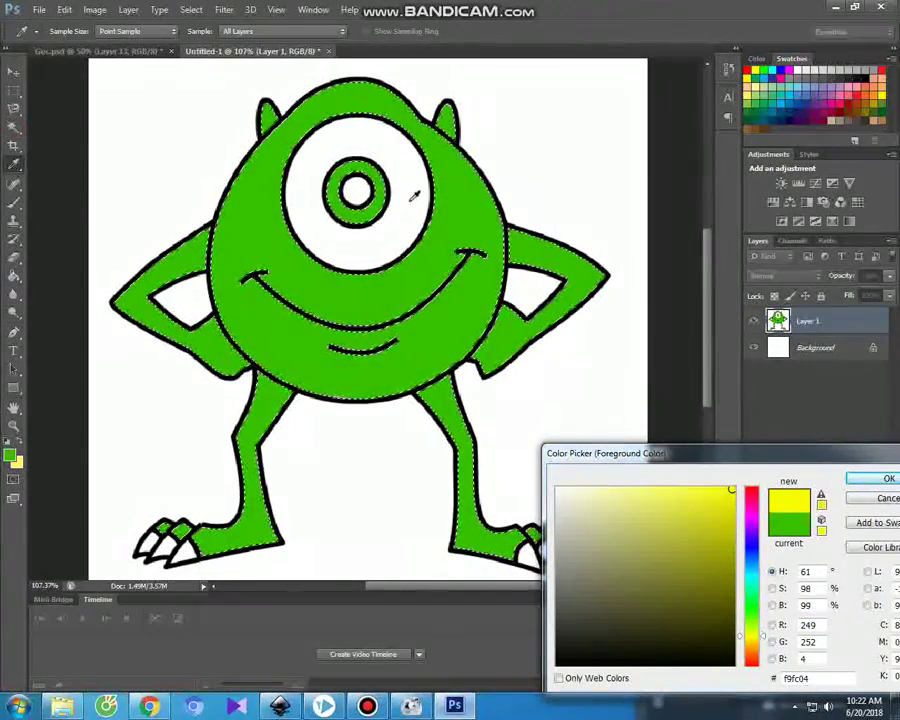
click(880, 478)
key(b)
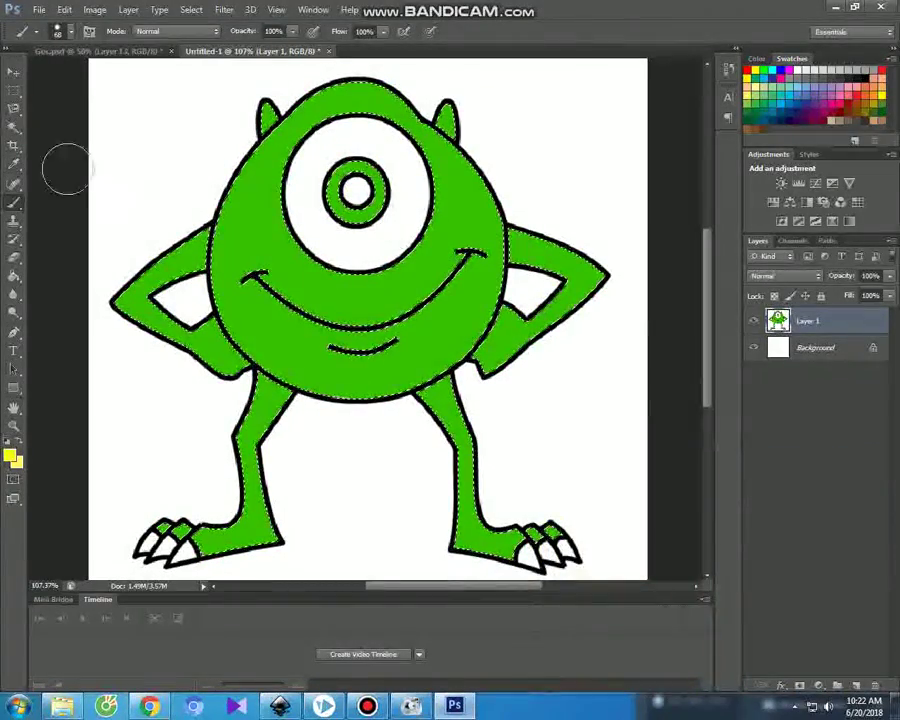
click(14, 126)
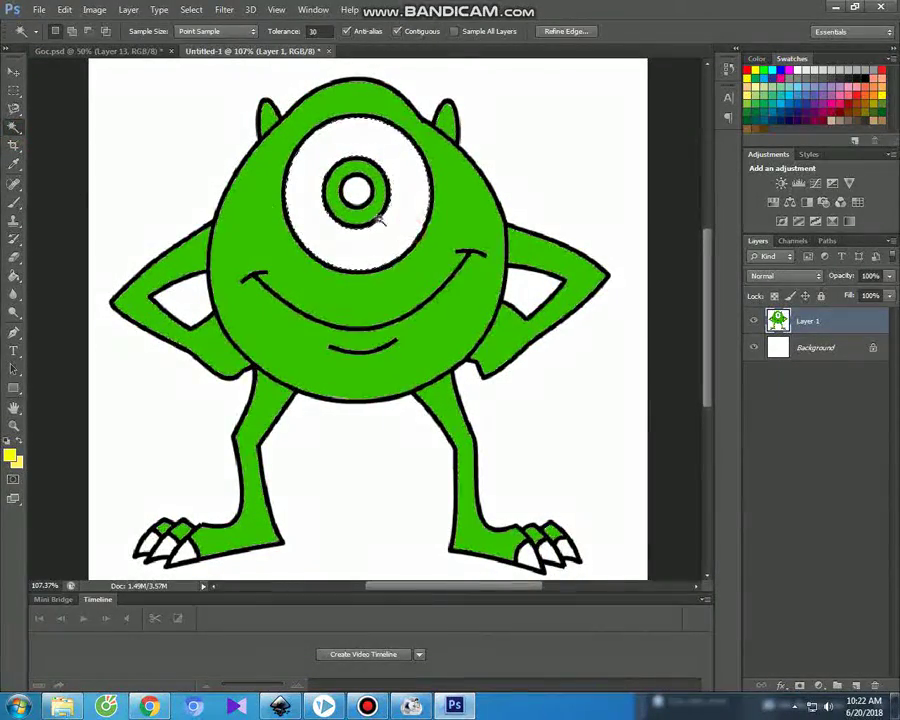
click(12, 204)
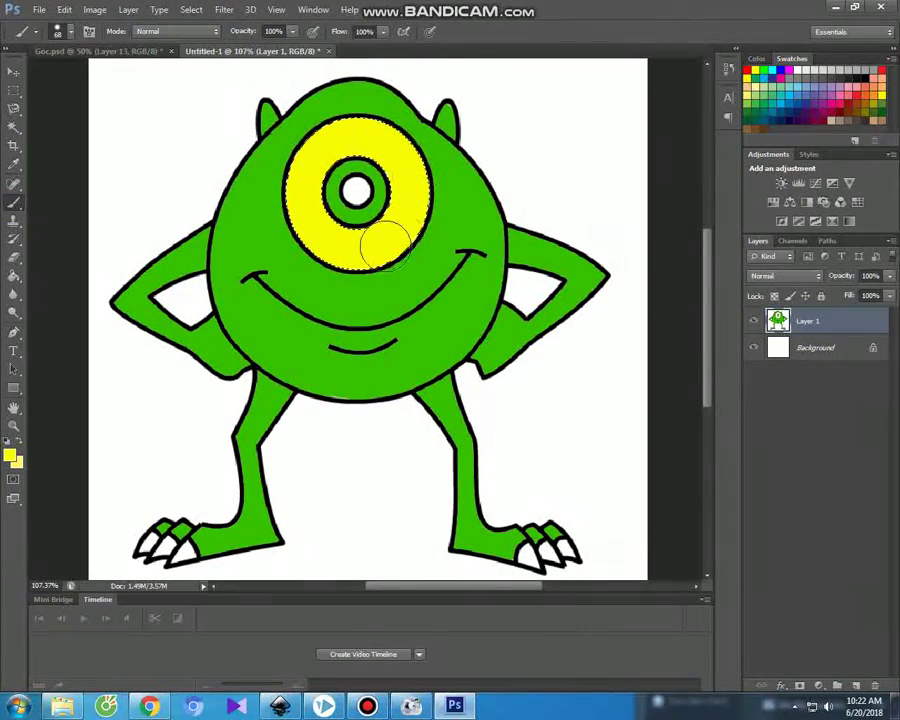
Set the foreground color to near-black (#010101) and select the white claws on both feet with the Magic Wand
click(10, 455)
click(558, 664)
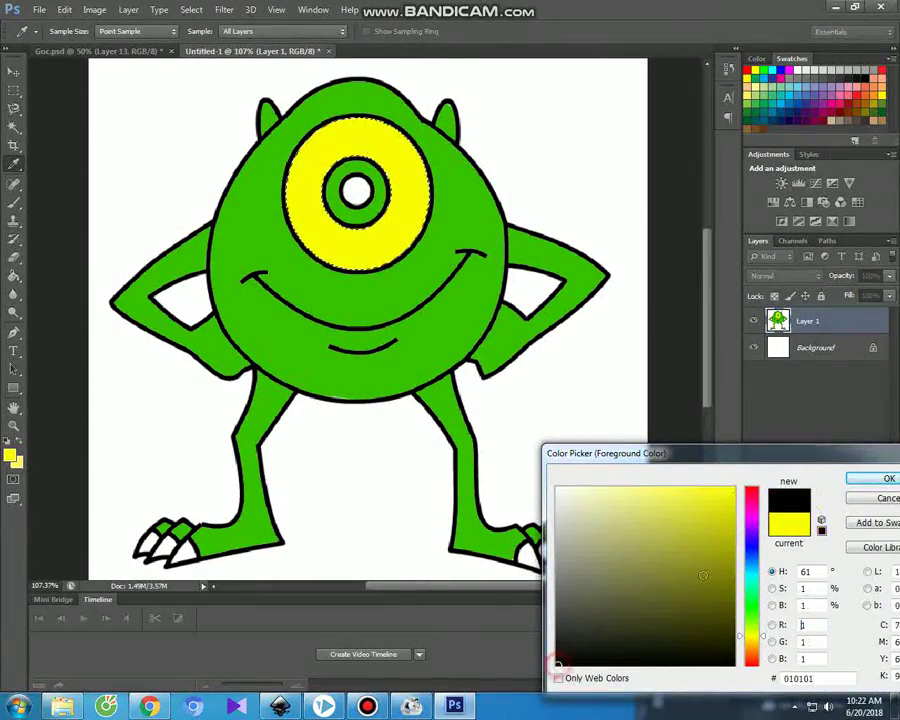
click(885, 479)
click(14, 127)
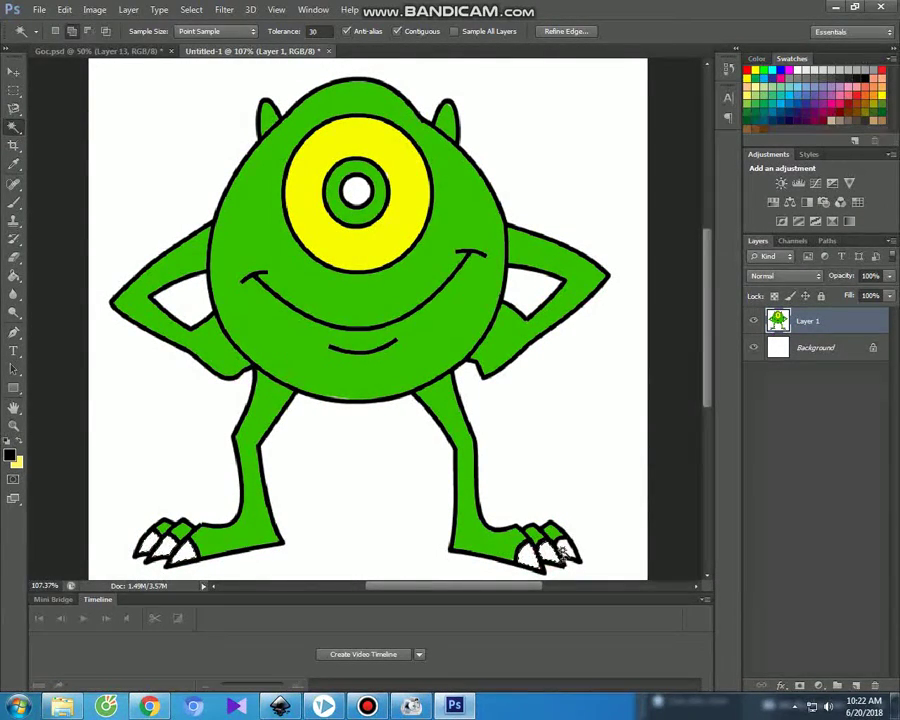
Paint the selected claws on both of the monster's feet black with the brush
click(14, 201)
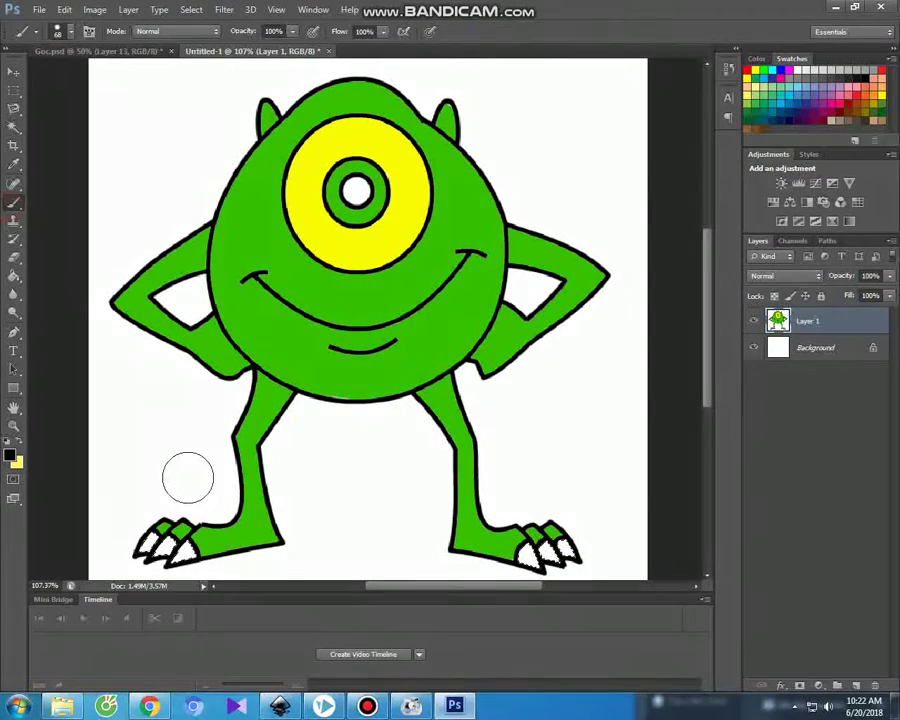
drag(120, 526, 221, 556)
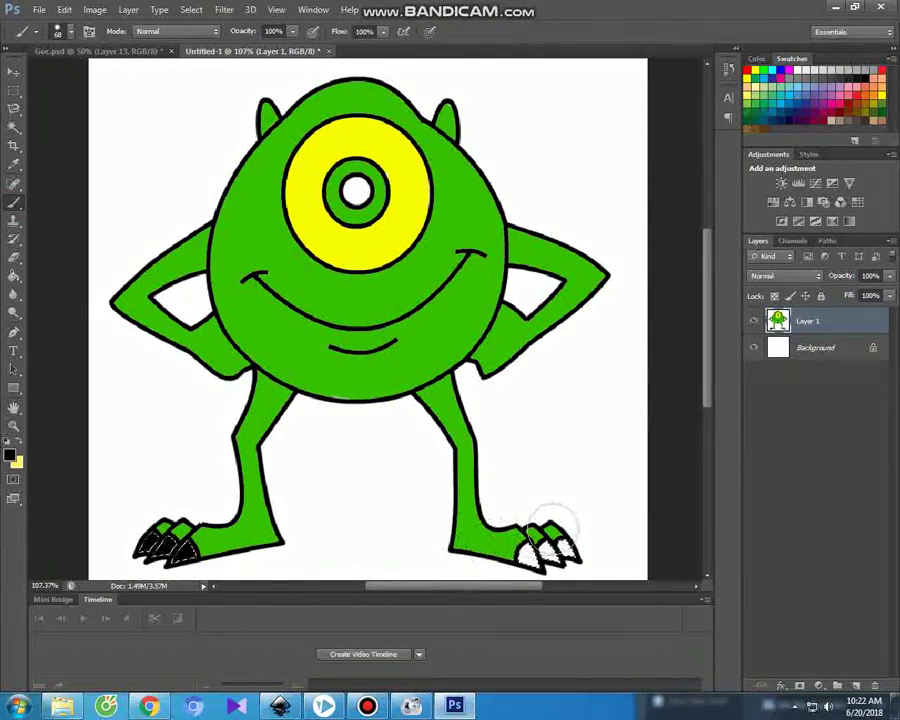
drag(546, 527, 568, 535)
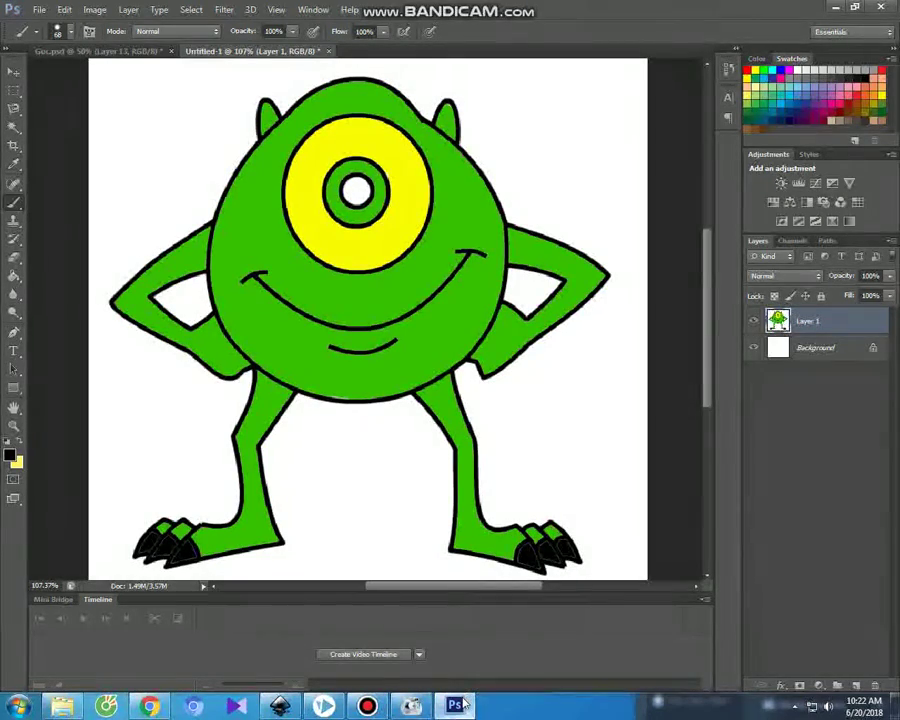
Preview the drawing animation of the fish line art in VideoScribe
click(370, 707)
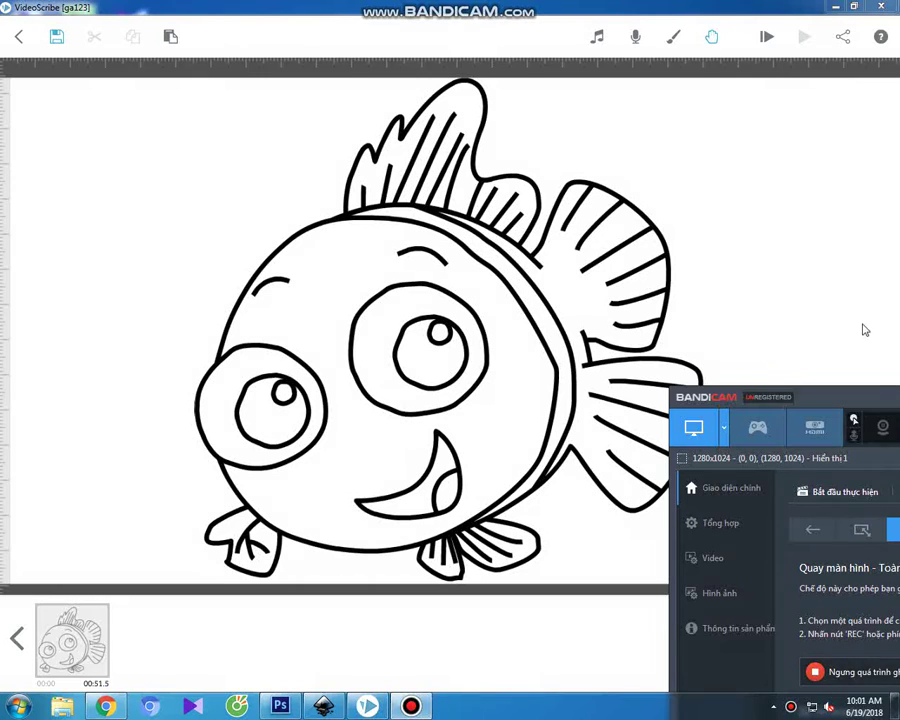
click(860, 323)
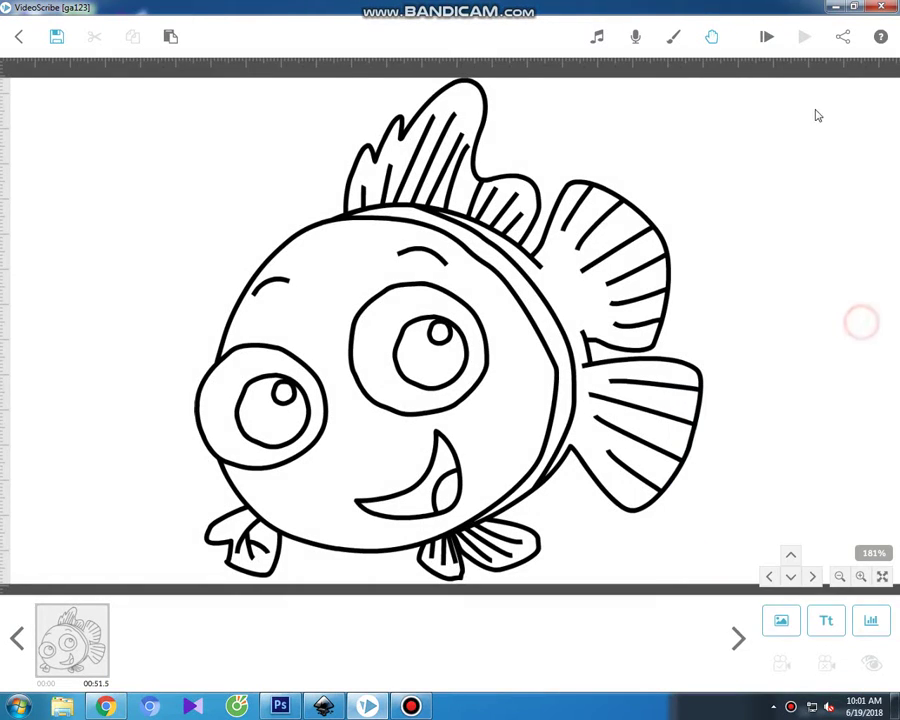
click(774, 42)
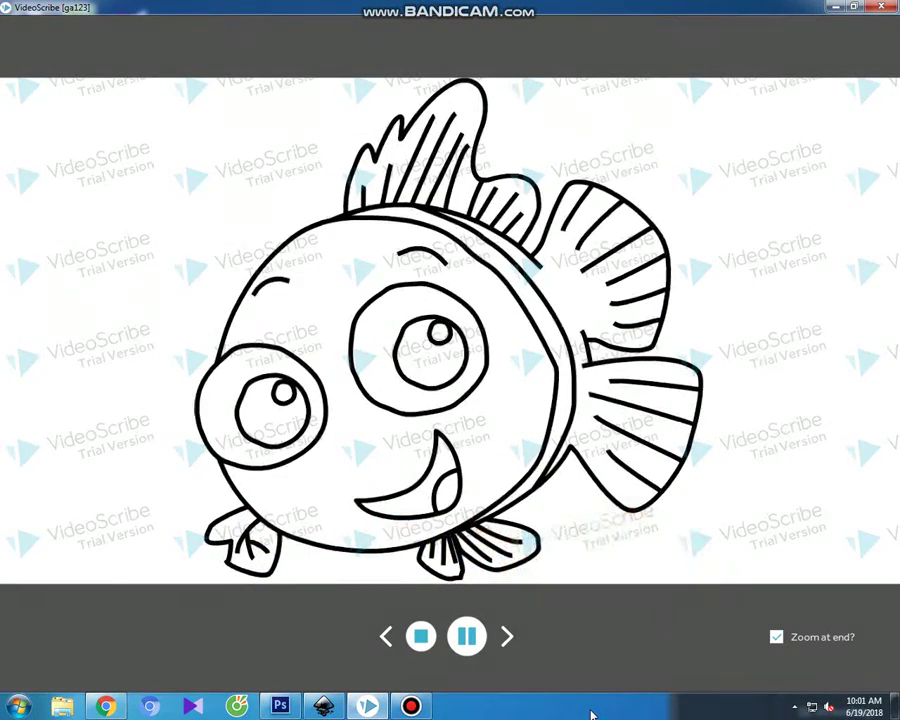
key(Escape)
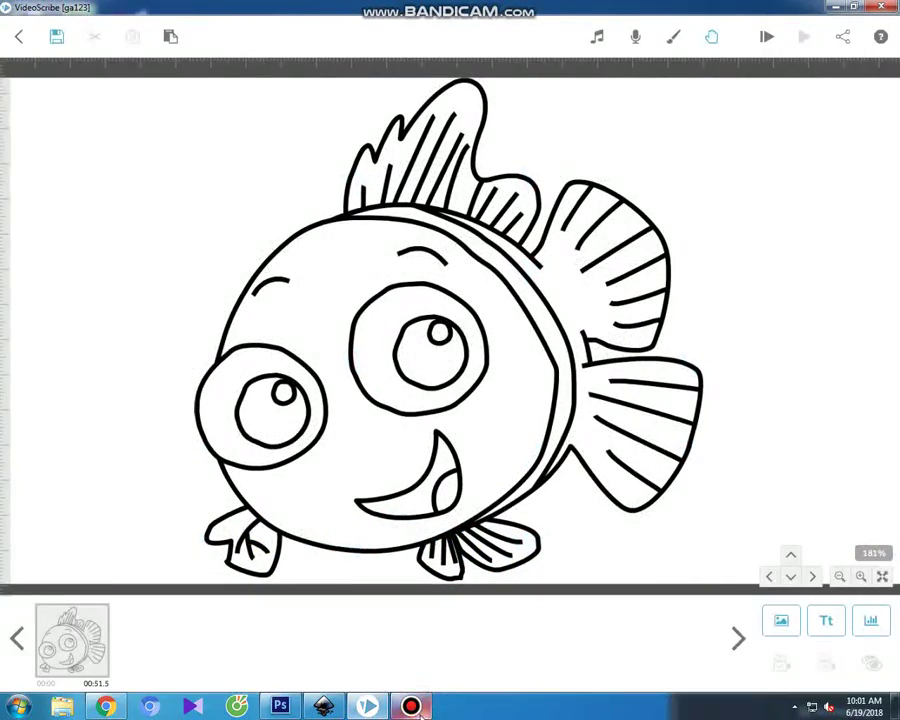
click(411, 706)
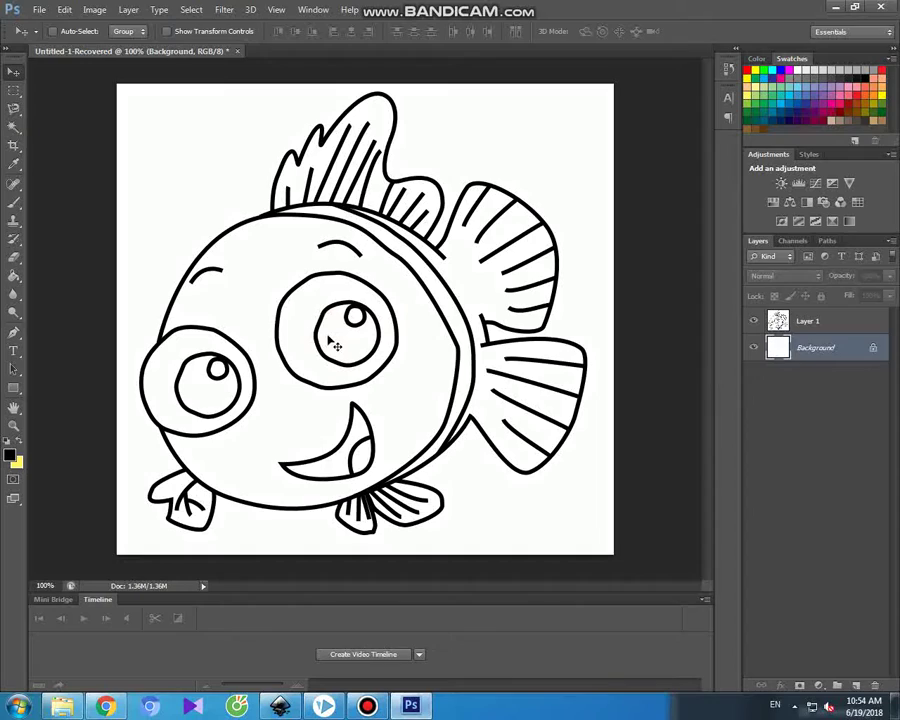
On Layer 1 of the fish drawing, select the right eye's pupil with the Magic Wand and paint it black, leaving the highlight white
click(15, 127)
click(343, 348)
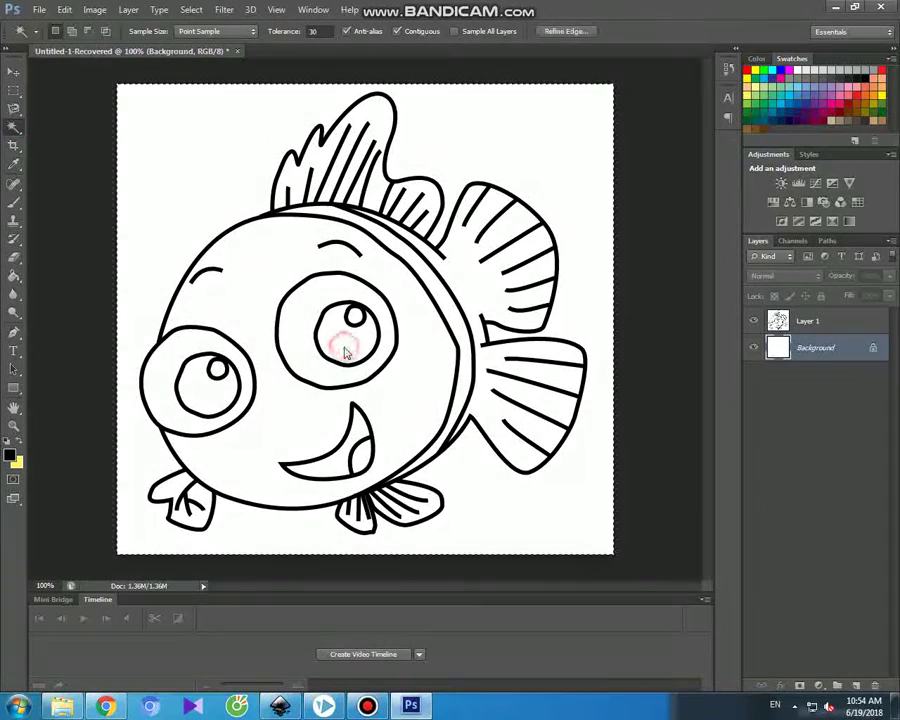
click(807, 320)
click(352, 348)
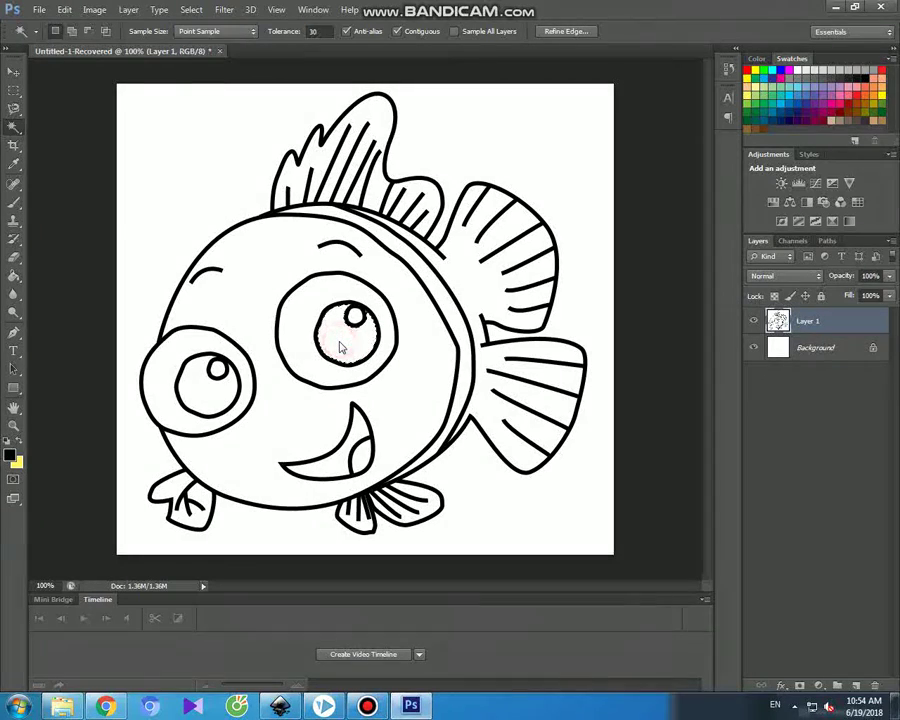
click(20, 200)
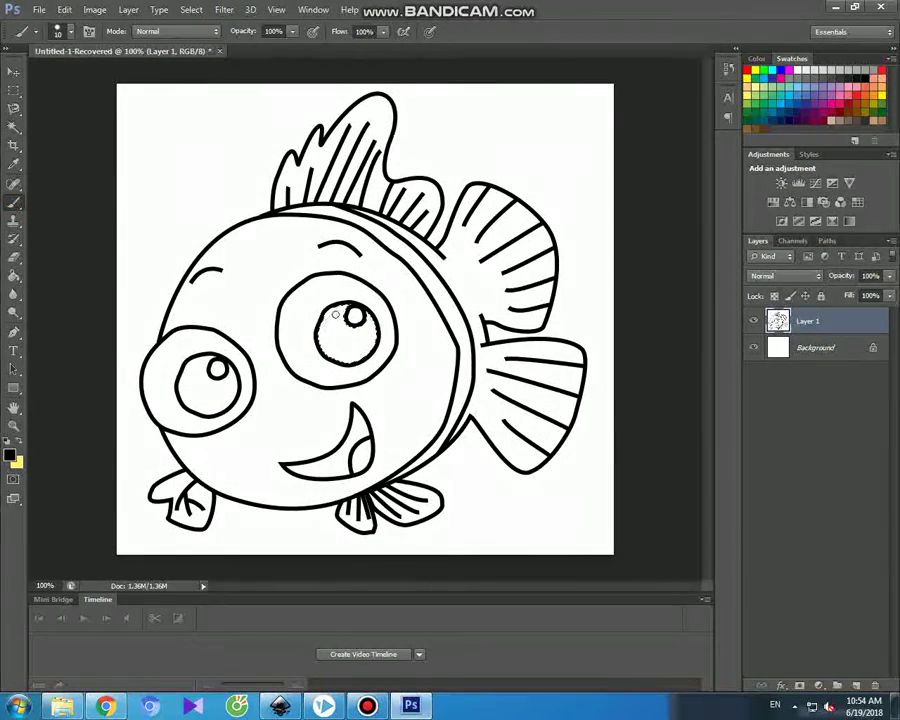
drag(340, 312, 322, 325)
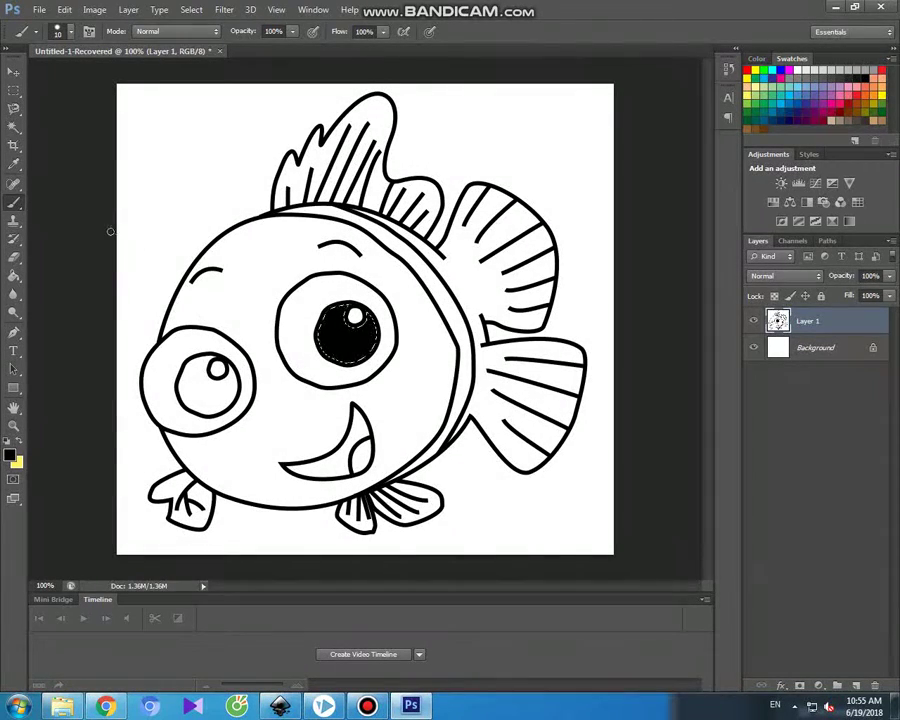
Select the fish's left pupil with the Magic Wand and paint it black with the brush, leaving the highlight white
click(14, 126)
click(206, 396)
click(14, 200)
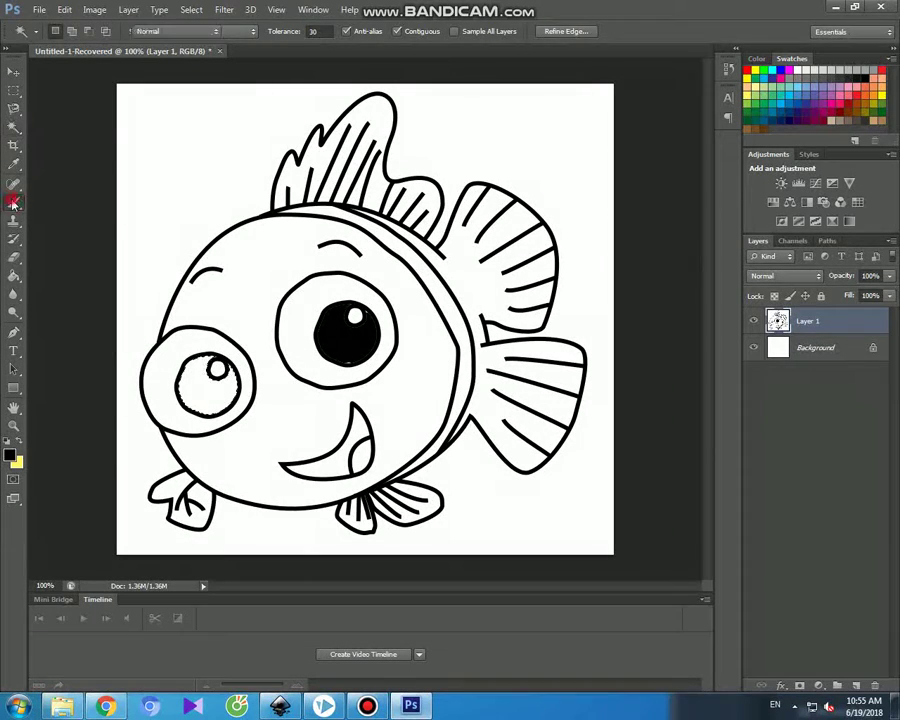
drag(213, 358, 180, 372)
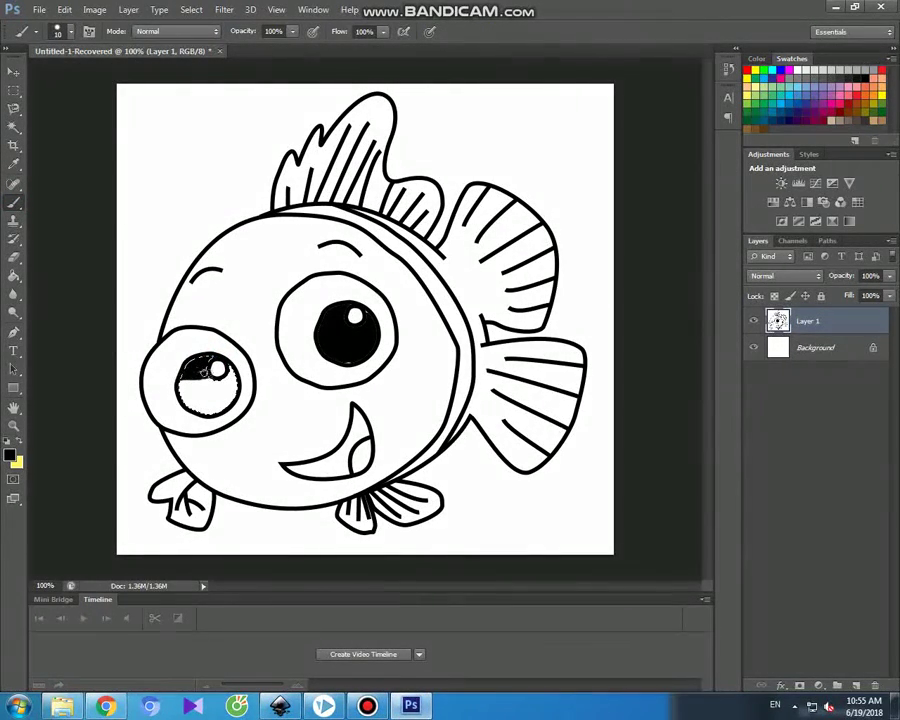
drag(182, 380, 222, 386)
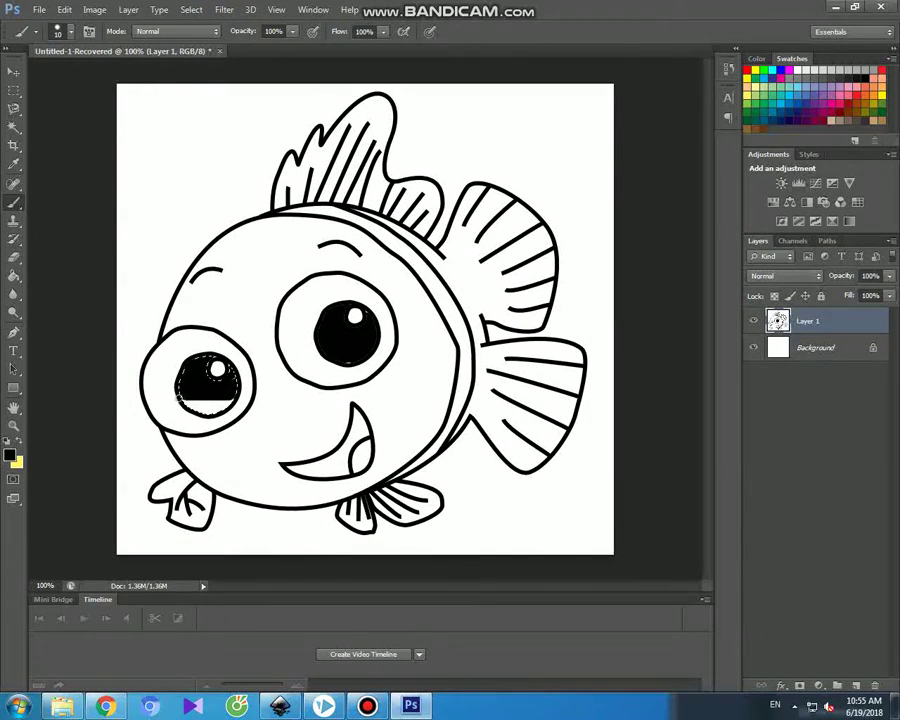
drag(207, 406, 189, 410)
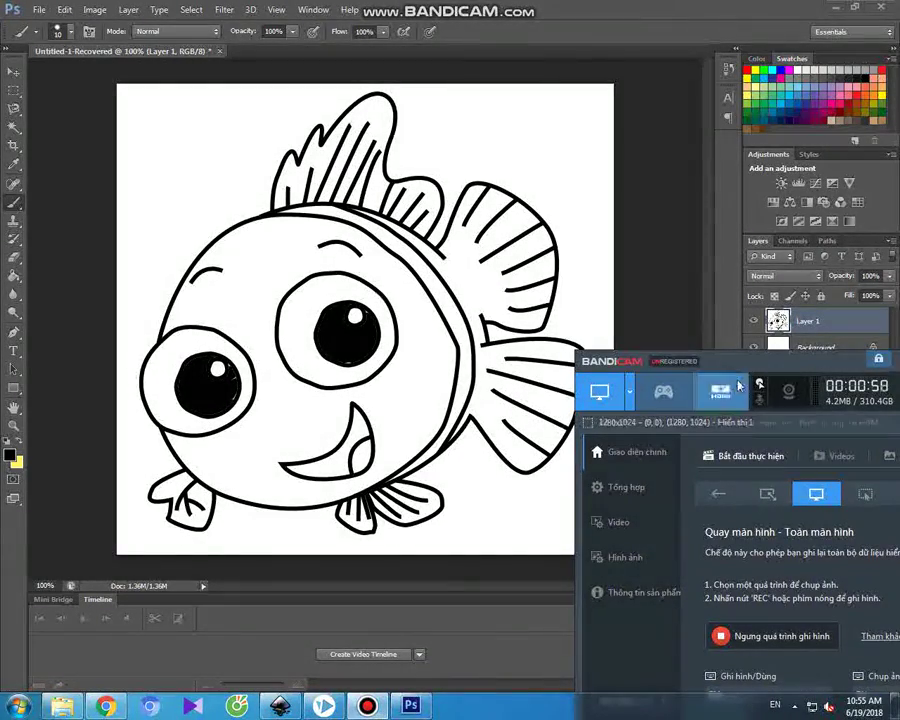
drag(755, 360, 608, 267)
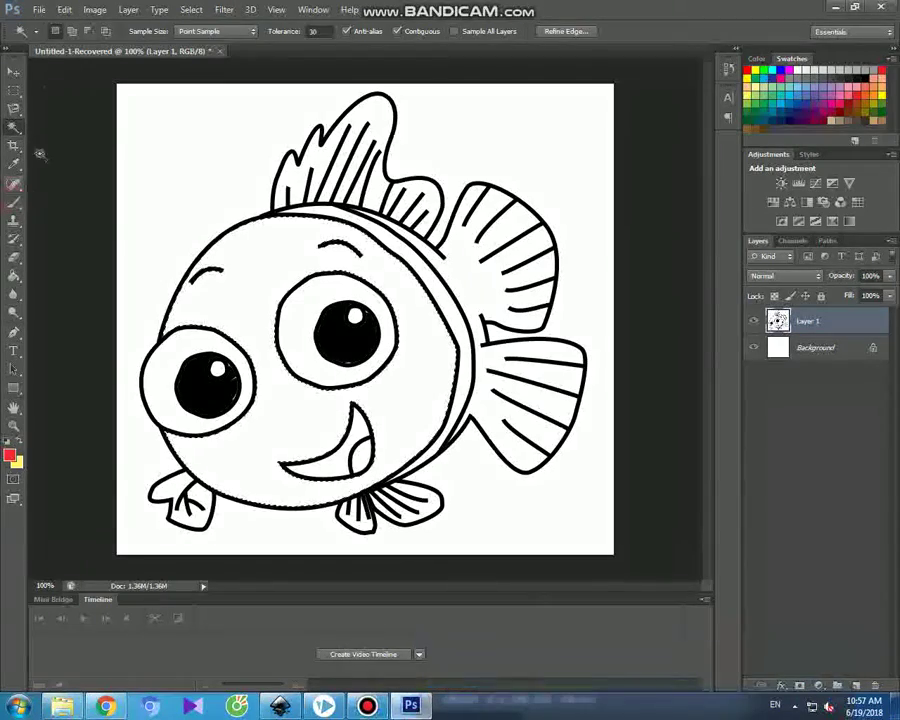
Set the brush size to 62 px, paint the selected fish face red around the eyes and mouth, and deselect
click(14, 203)
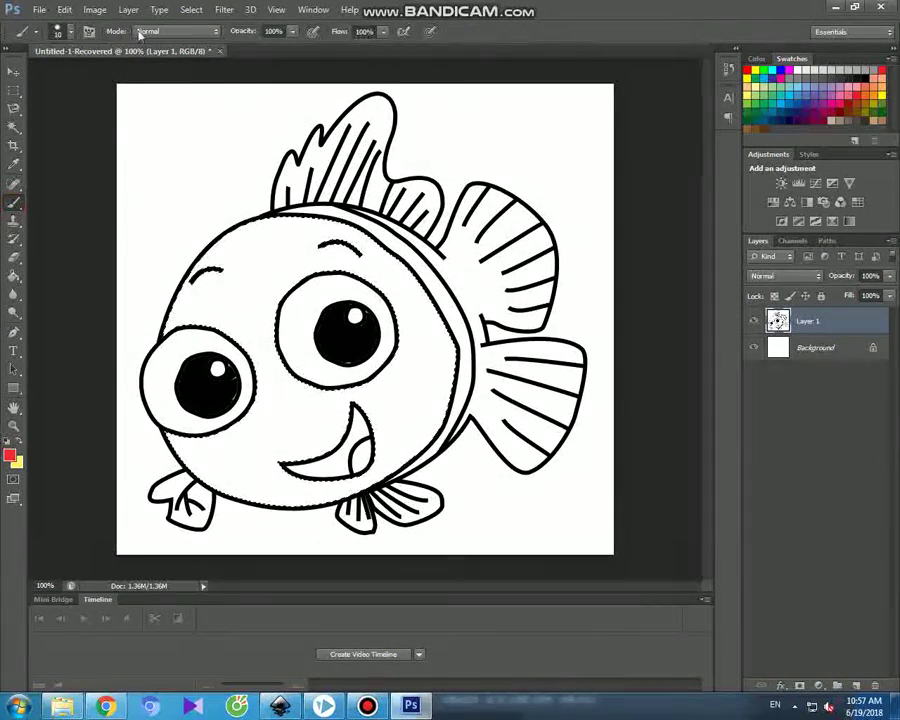
click(63, 31)
drag(30, 77, 62, 77)
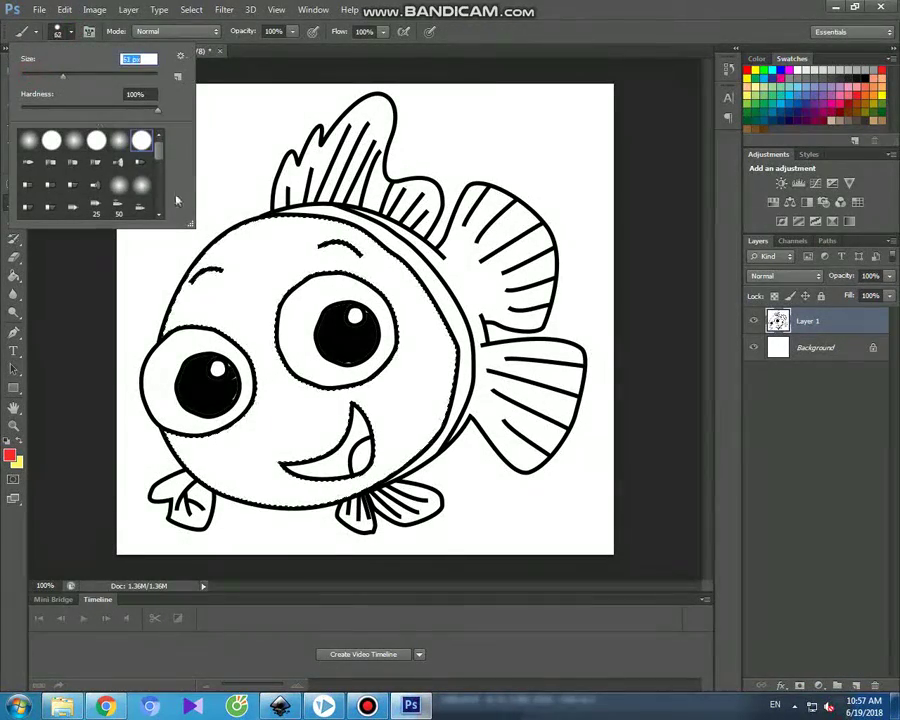
click(249, 186)
mouse_move(267, 231)
mouse_down()
mouse_move(198, 266)
mouse_move(268, 238)
mouse_move(333, 230)
mouse_move(180, 292)
mouse_up()
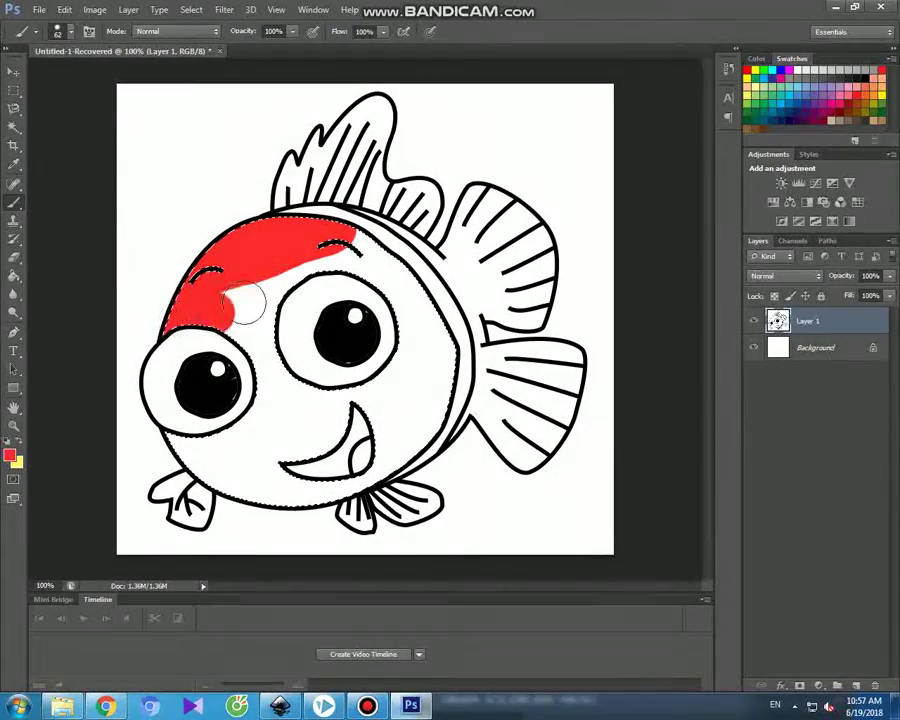
drag(245, 301, 243, 309)
mouse_move(286, 378)
mouse_down()
mouse_move(258, 393)
mouse_move(278, 401)
mouse_move(193, 449)
mouse_up()
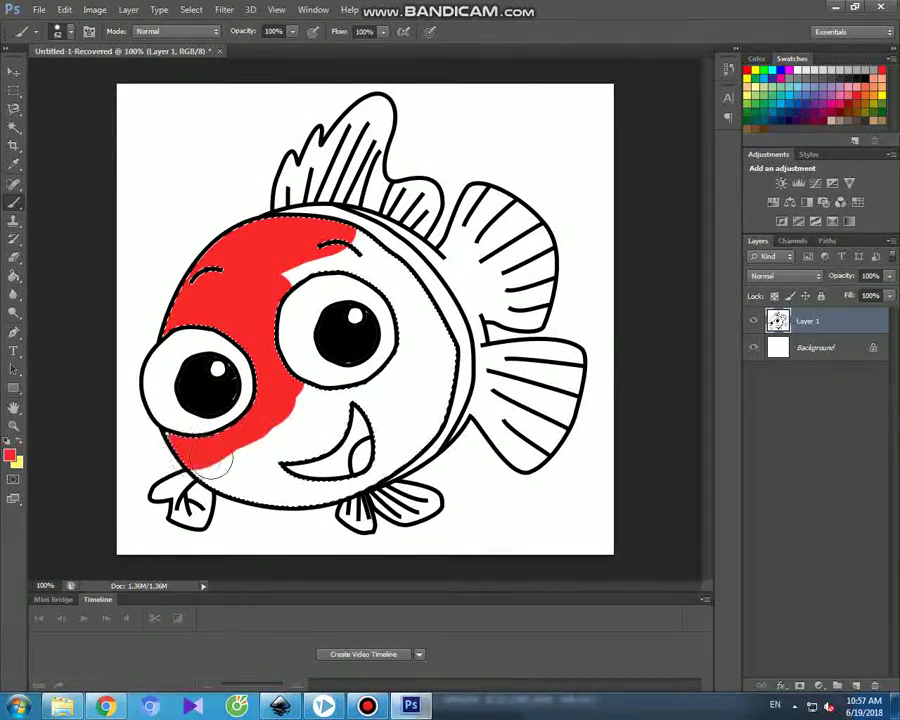
mouse_move(278, 455)
mouse_down()
mouse_move(203, 483)
mouse_move(258, 493)
mouse_move(340, 471)
mouse_up()
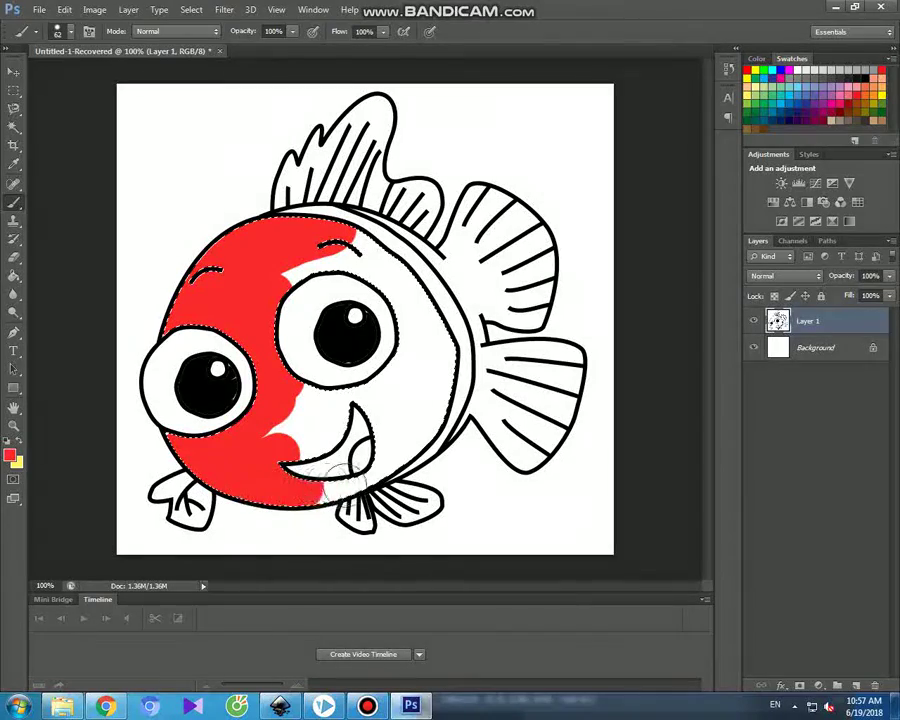
mouse_move(413, 462)
mouse_down()
mouse_move(445, 360)
mouse_move(387, 263)
mouse_move(323, 245)
mouse_move(275, 265)
mouse_move(263, 274)
mouse_move(362, 270)
mouse_move(413, 327)
mouse_move(398, 385)
mouse_move(368, 400)
mouse_move(430, 385)
mouse_move(391, 443)
mouse_up()
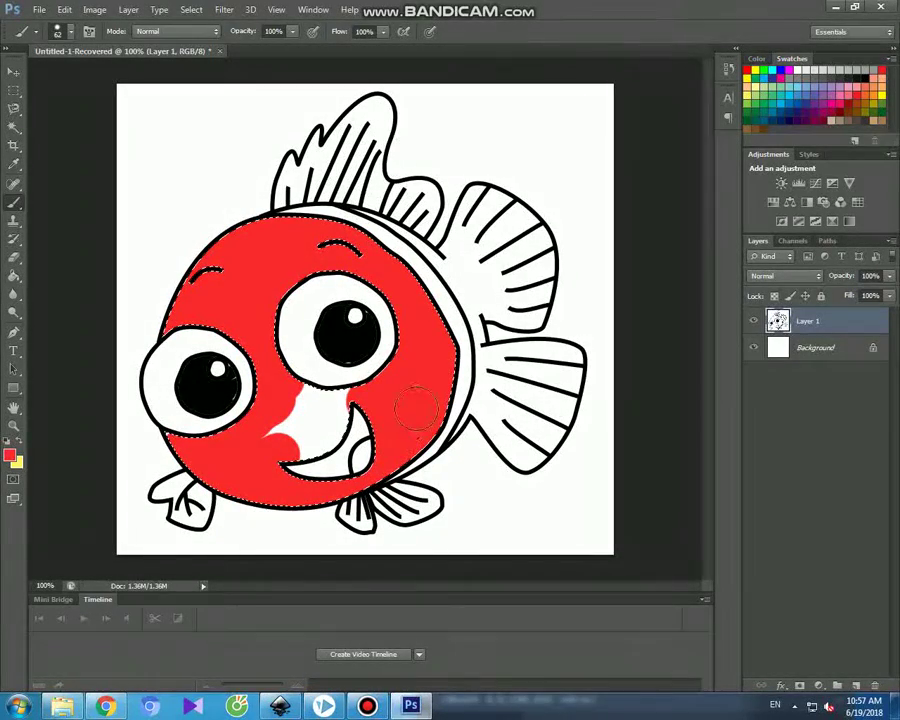
mouse_move(345, 400)
mouse_down()
mouse_move(292, 410)
mouse_move(280, 430)
mouse_move(333, 416)
mouse_move(297, 440)
mouse_up()
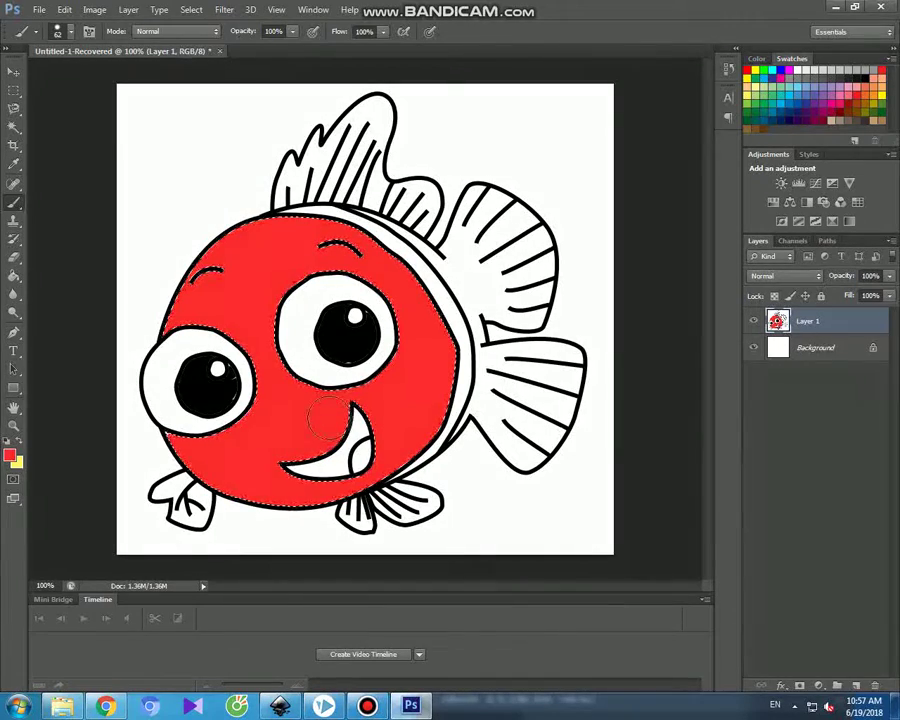
key(ctrl+d)
Select the white areas of the dorsal, tail and lower fins together with the Magic Wand
key(w)
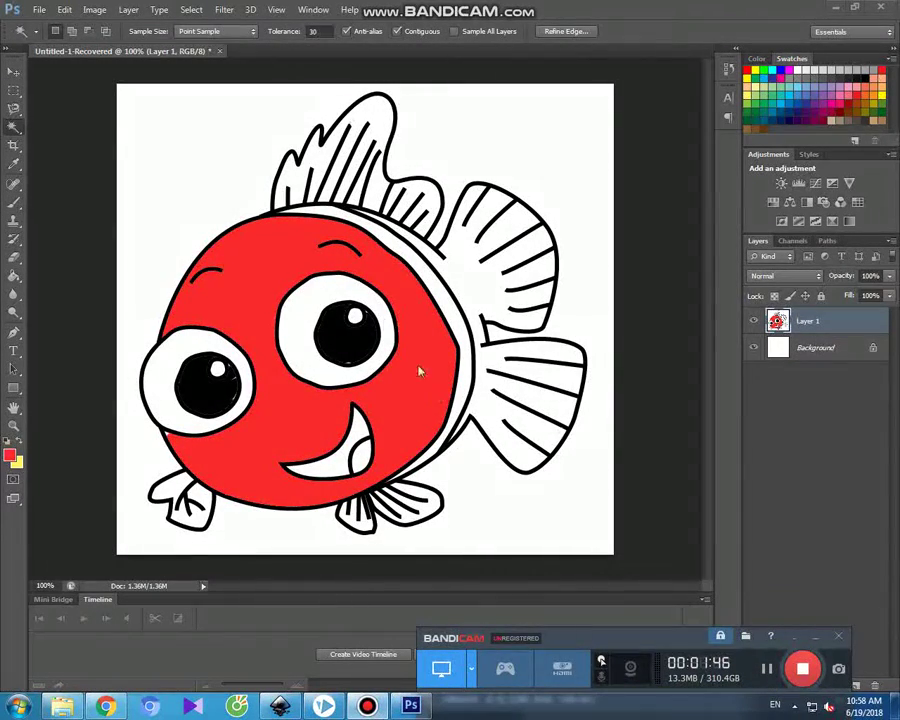
click(395, 210)
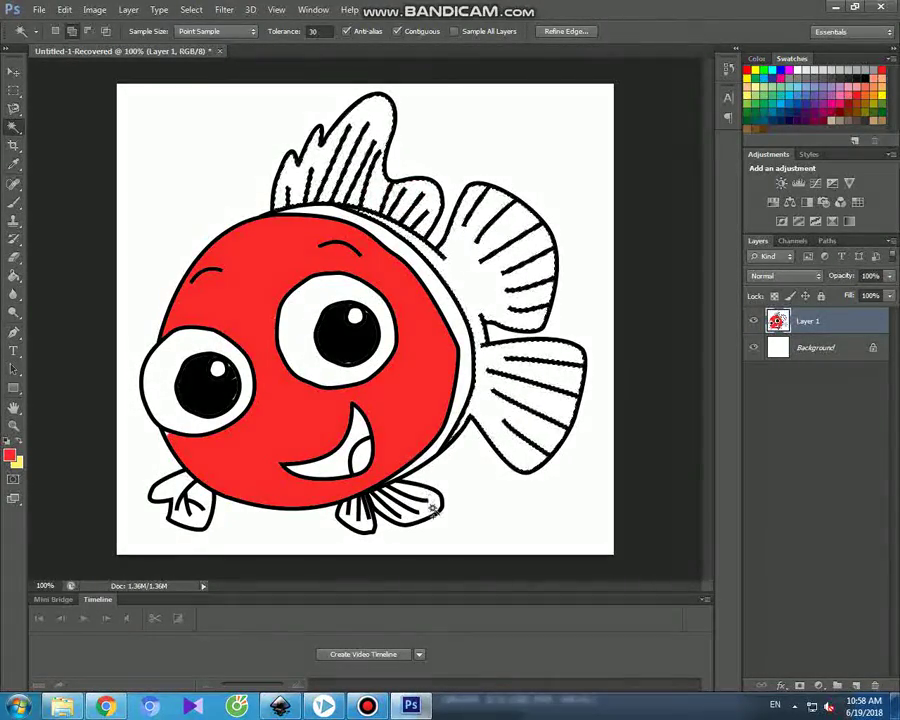
click(369, 527)
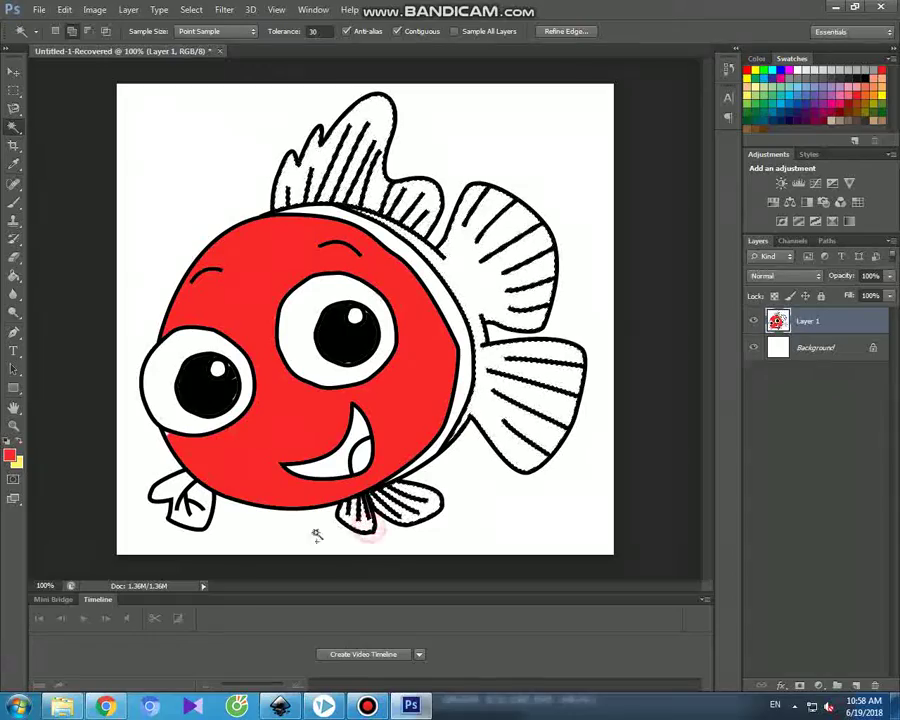
Paint all the selected fins of the fish red with the brush
click(13, 203)
drag(320, 150, 258, 195)
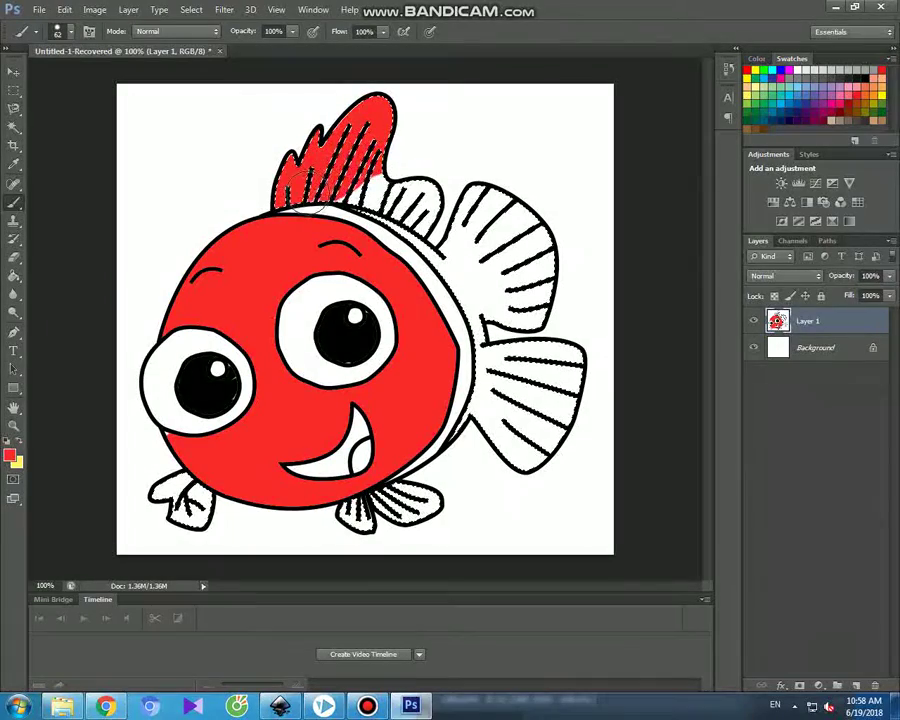
mouse_move(413, 195)
mouse_down()
mouse_move(423, 225)
mouse_move(368, 215)
mouse_up()
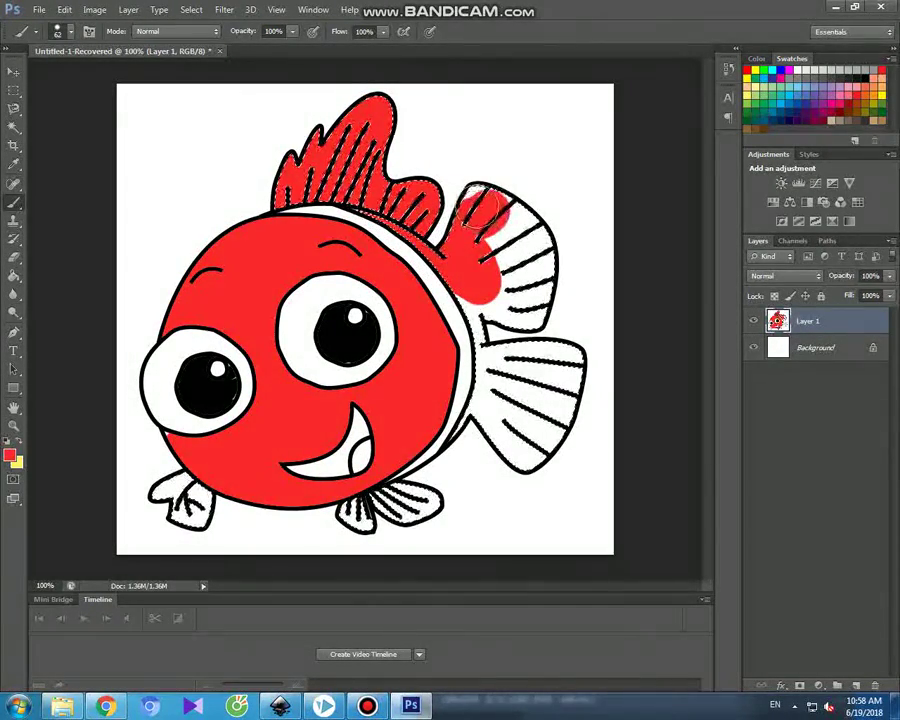
mouse_move(525, 305)
mouse_down()
mouse_move(504, 242)
mouse_move(494, 245)
mouse_move(483, 295)
mouse_up()
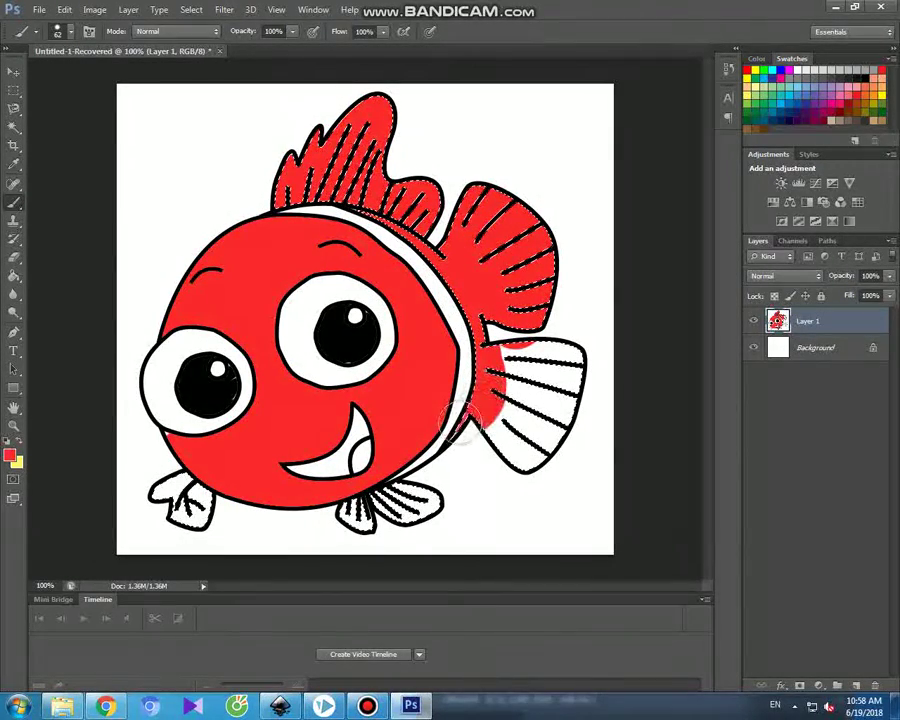
mouse_move(565, 362)
mouse_down()
mouse_move(506, 365)
mouse_move(531, 408)
mouse_up()
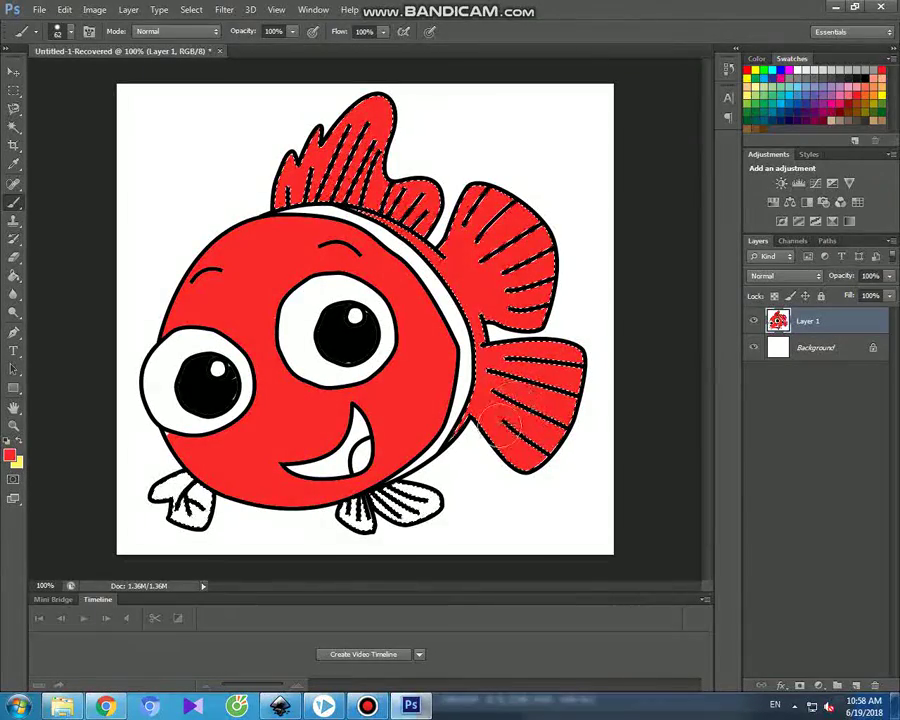
drag(438, 490, 353, 535)
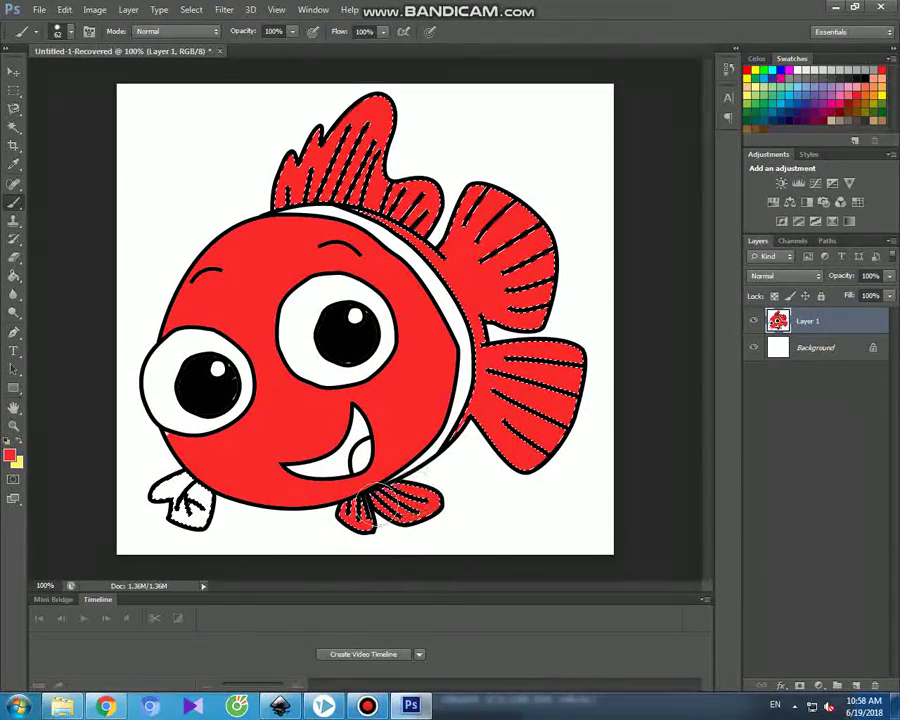
drag(195, 475, 220, 520)
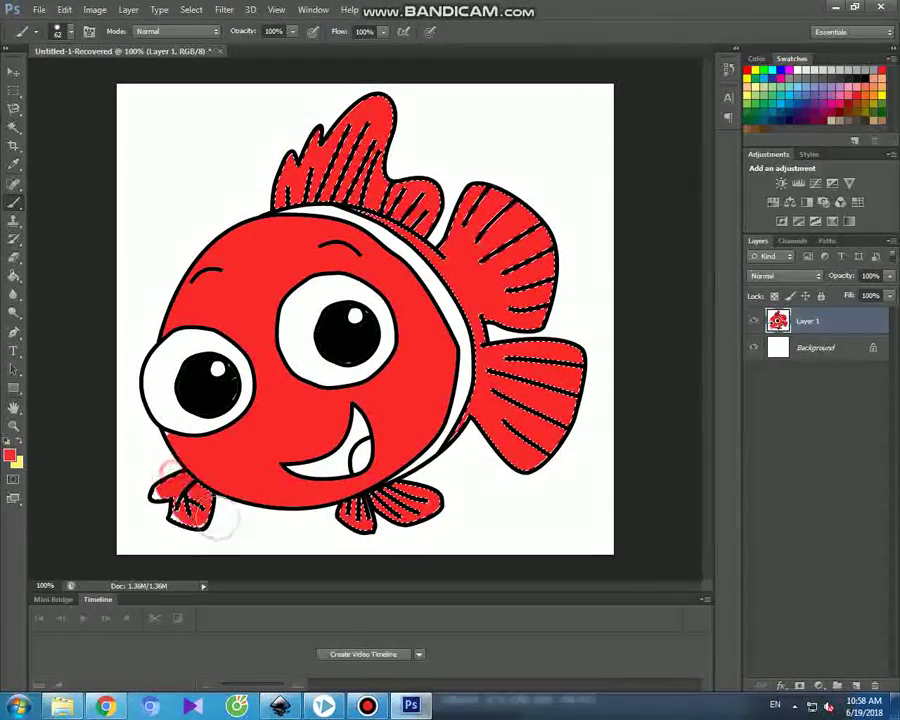
Select the white stripe behind the fish's face with the Magic Wand and set the foreground color to light gray (#d1d1d1)
click(14, 126)
click(456, 325)
click(10, 456)
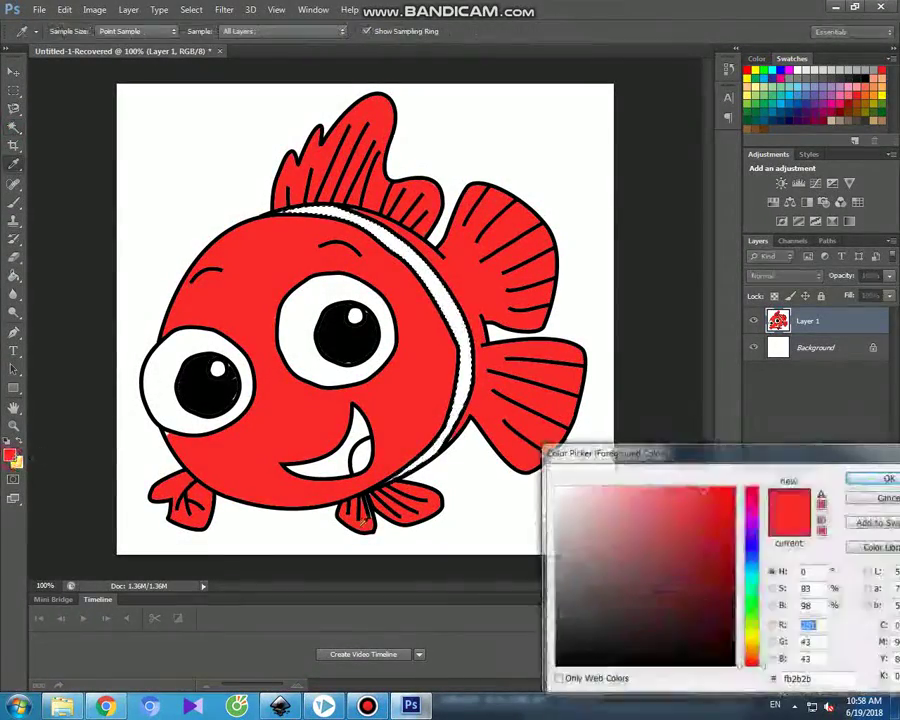
click(565, 553)
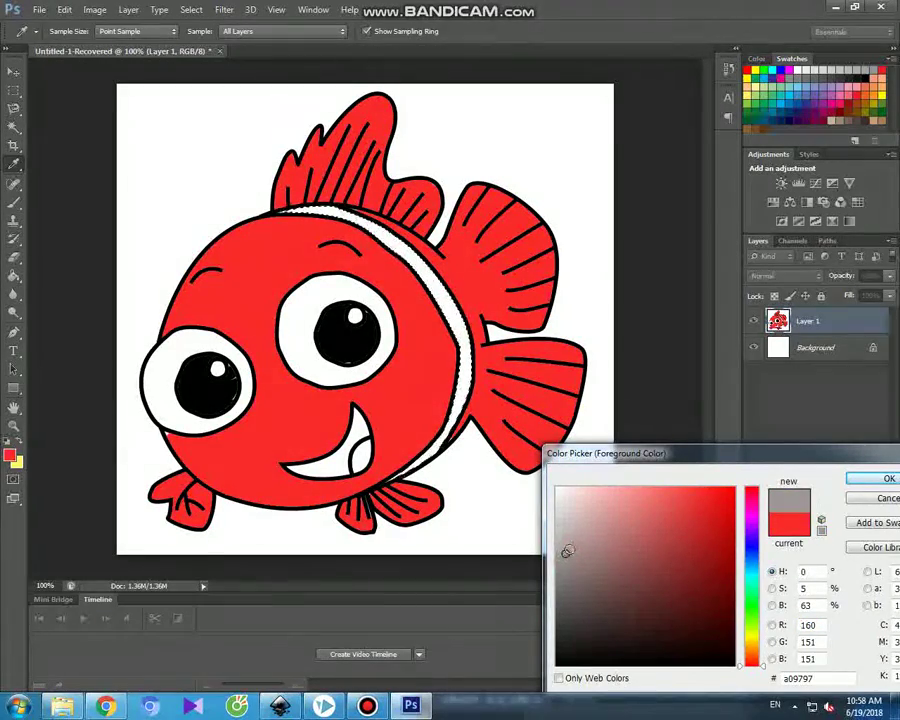
click(558, 541)
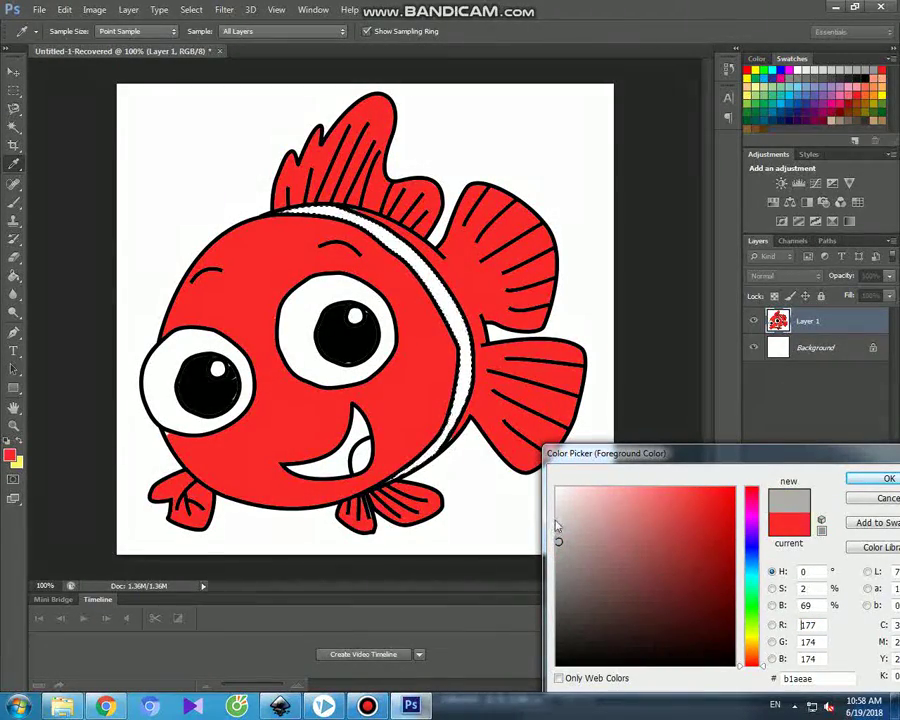
drag(558, 523, 557, 518)
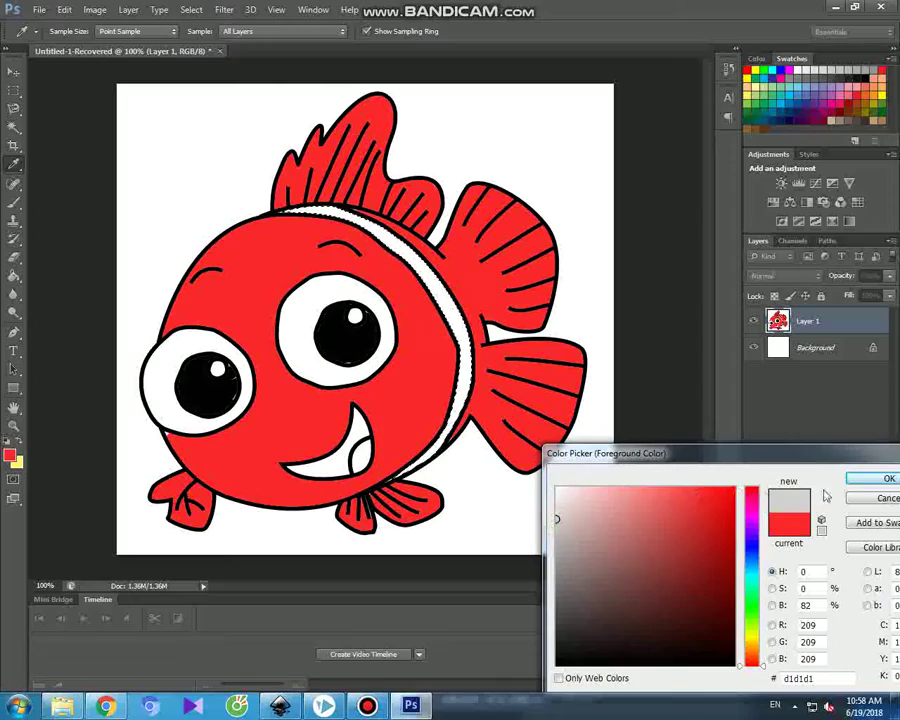
click(855, 479)
Paint the selected stripe behind the fish's face light gray with the brush and clear the selection
key(w)
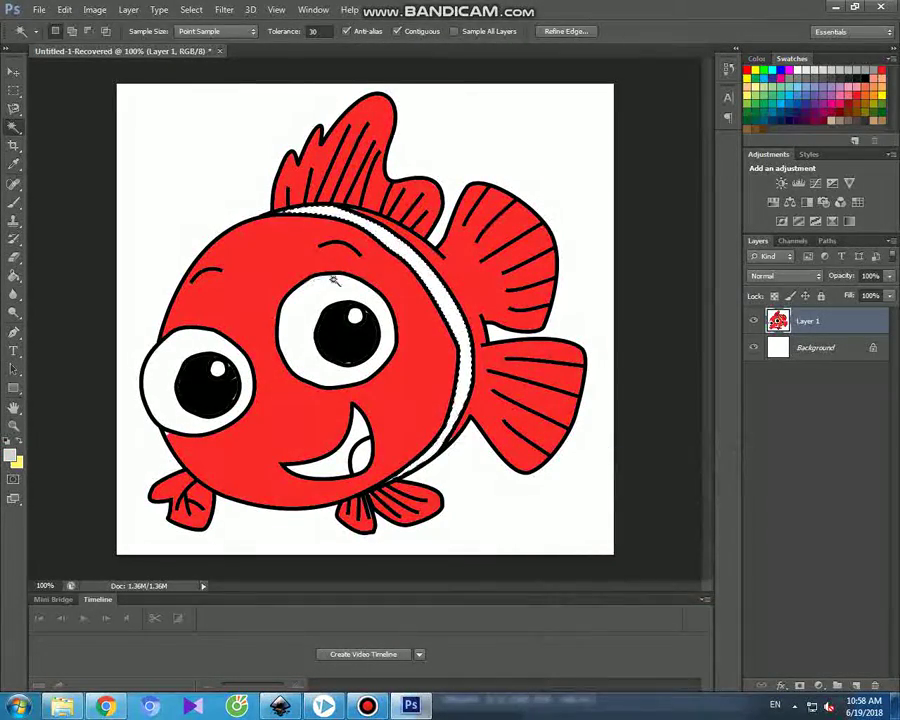
key(b)
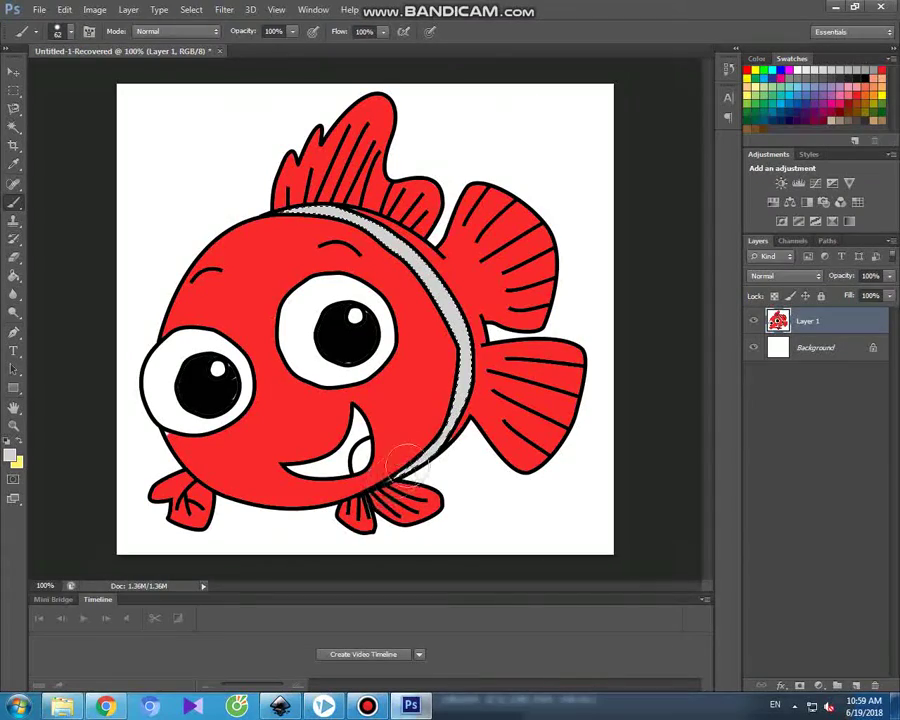
click(13, 71)
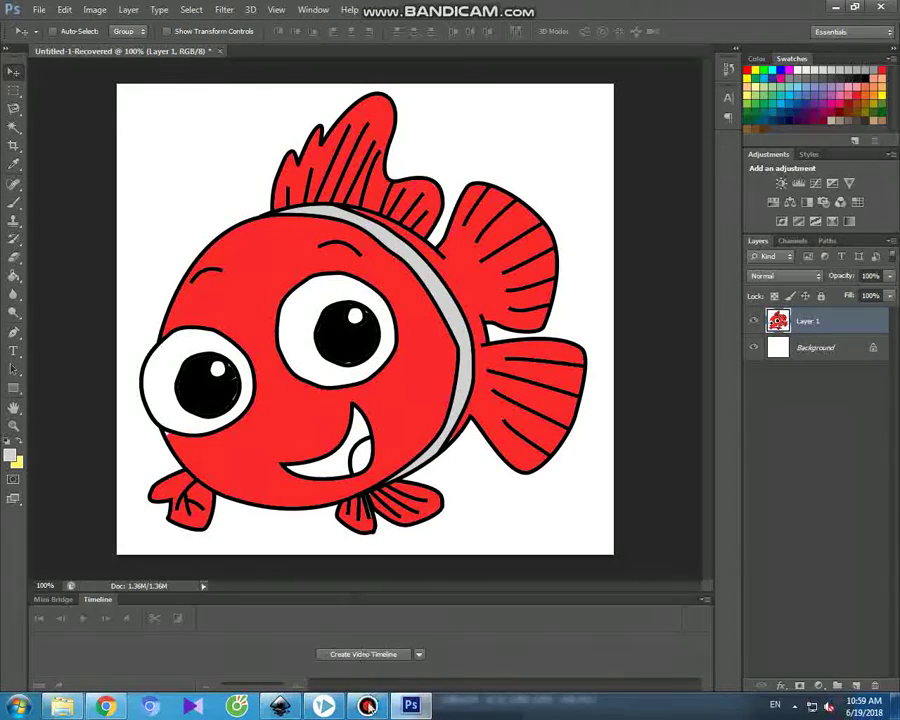
Preview the drawing animation of the gingerbread house line art in VideoScribe
click(368, 707)
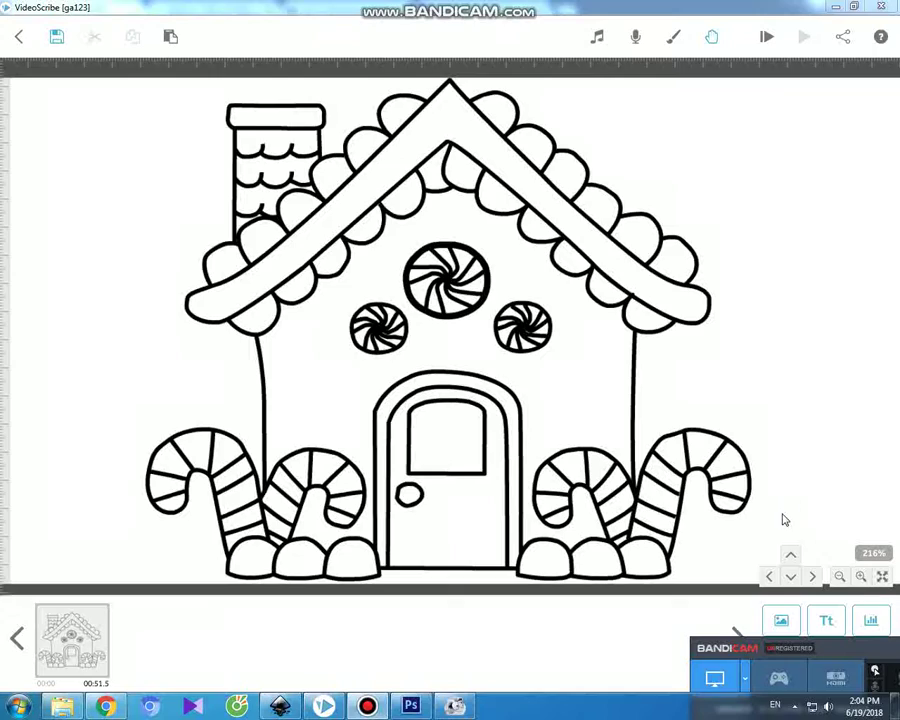
click(785, 467)
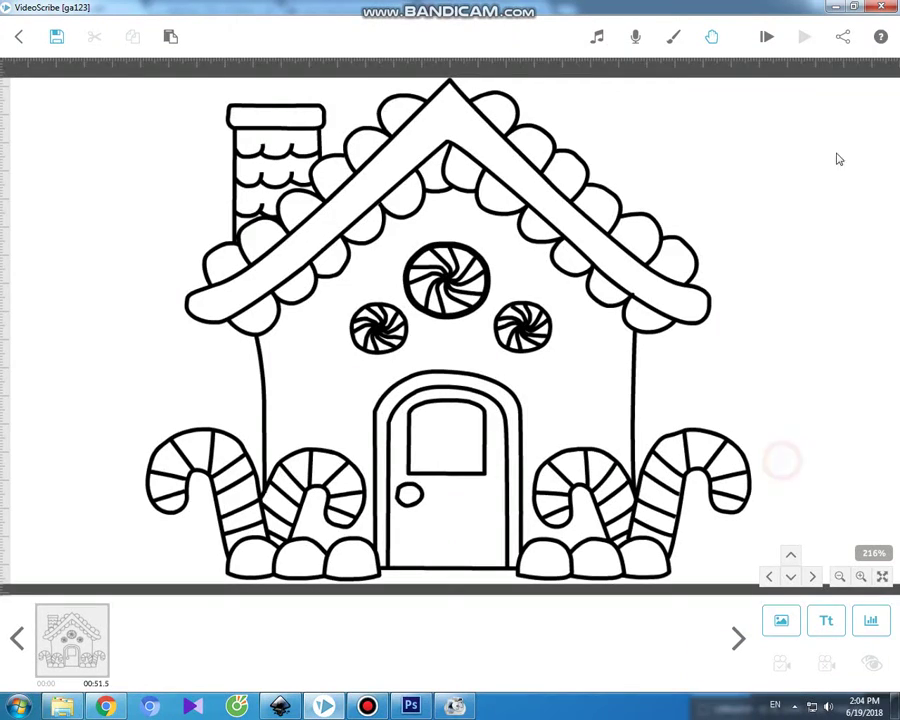
click(765, 37)
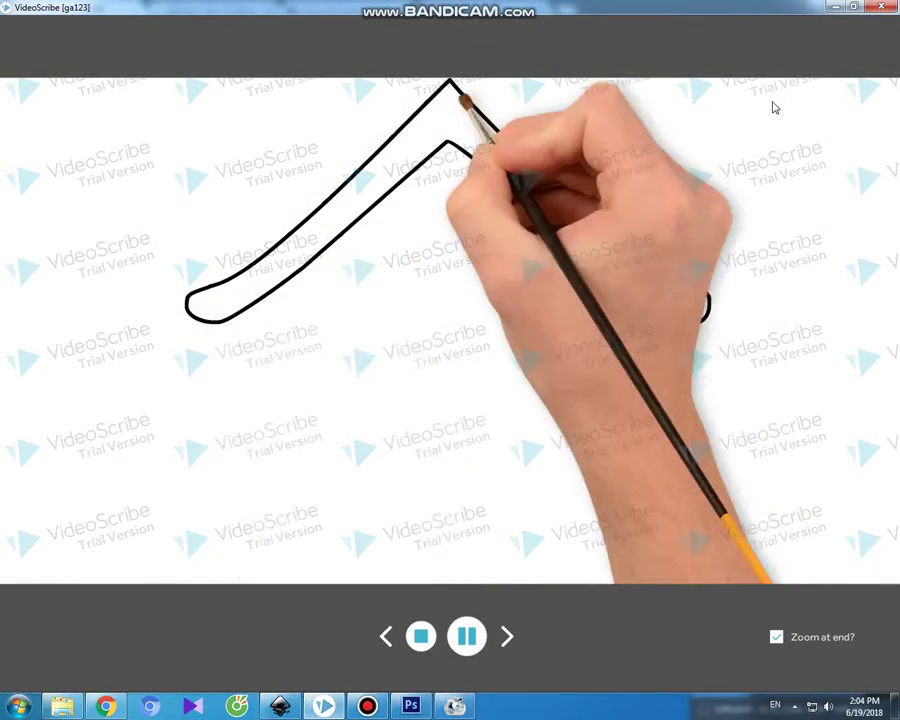
mouse_move(370, 708)
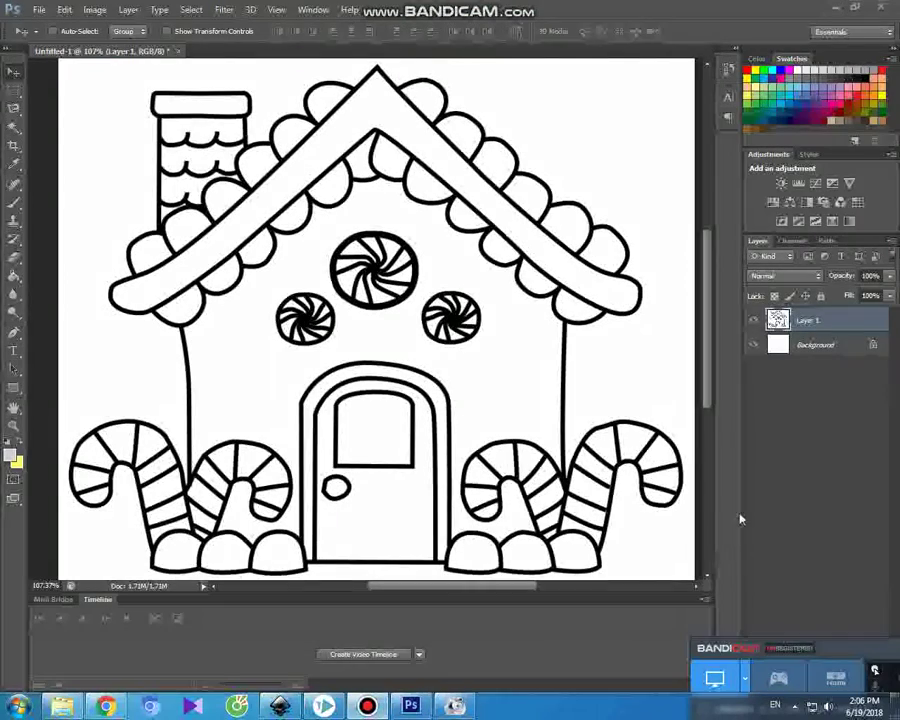
Select the scallops above and below the roof beam and the chimney brick rows with the Magic Wand
click(13, 127)
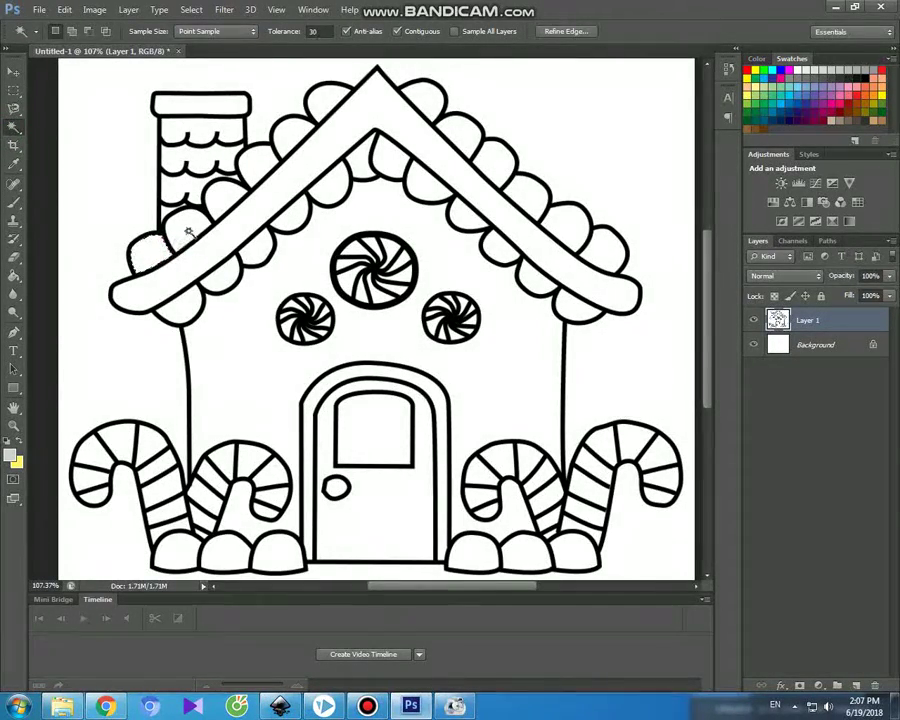
shift+click(223, 205)
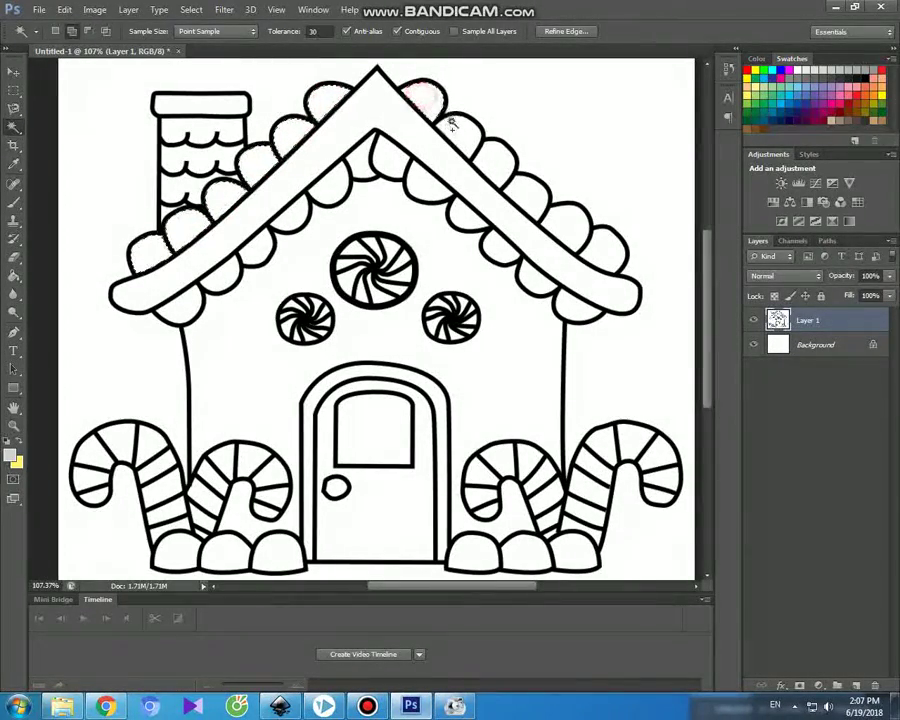
shift+click(492, 152)
shift+click(528, 193)
shift+click(614, 251)
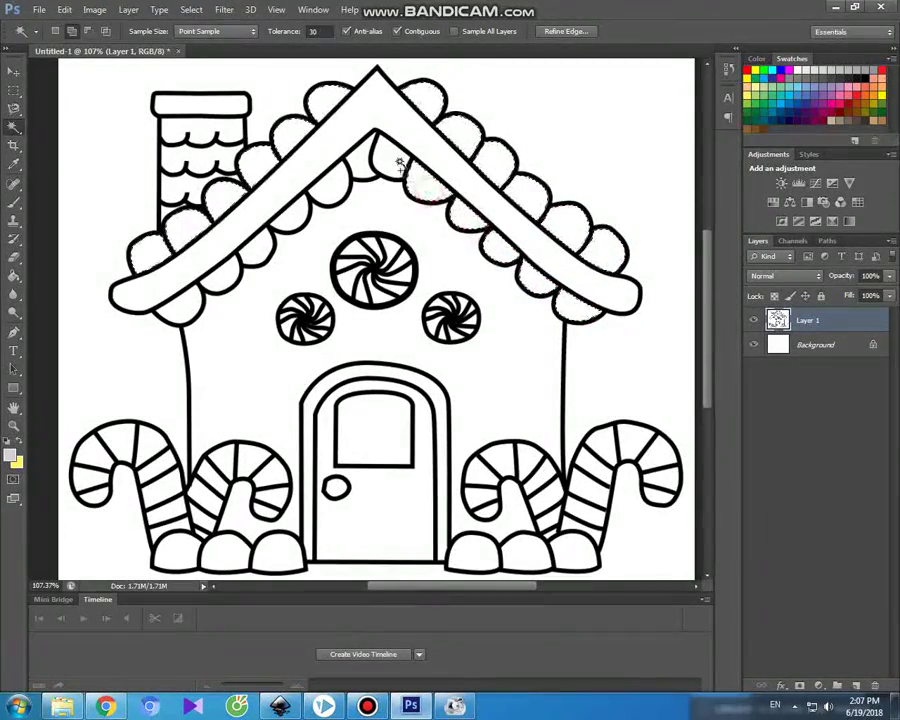
shift+click(257, 245)
shift+click(226, 280)
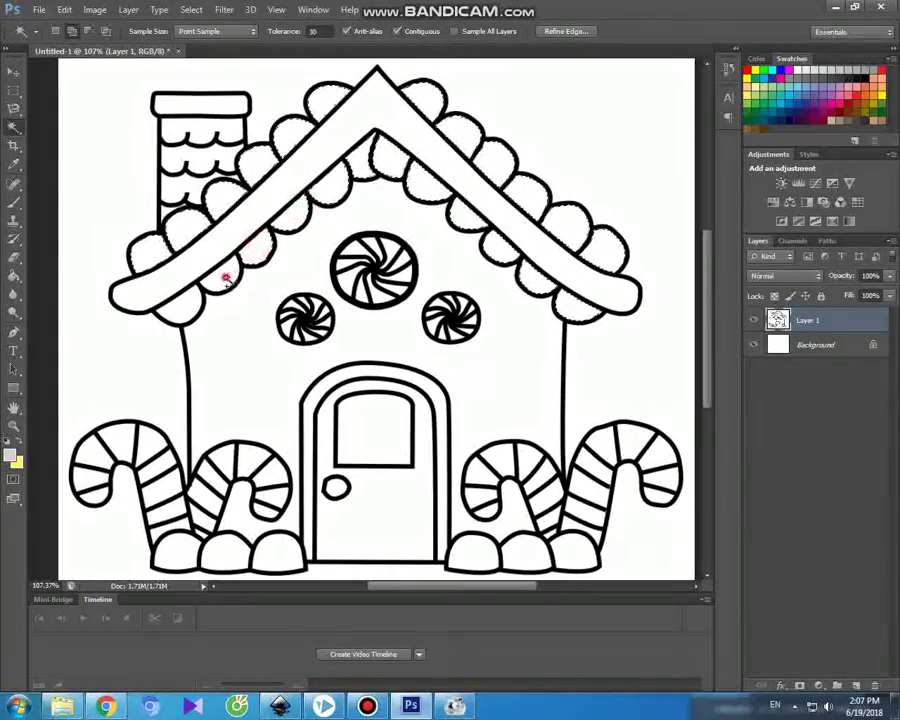
shift+click(170, 205)
shift+click(201, 152)
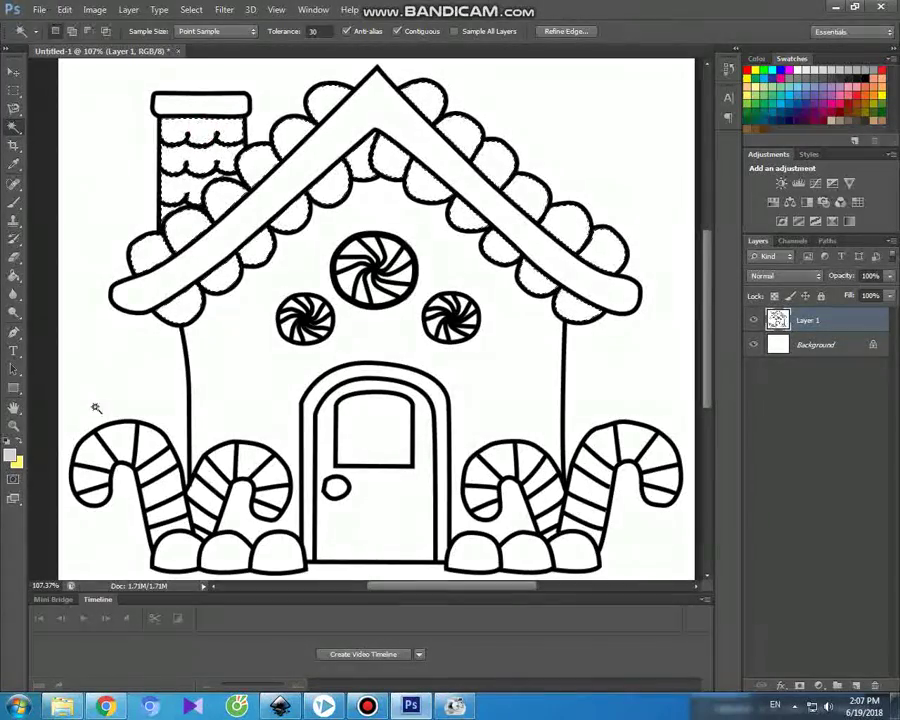
Set the foreground color to red (#fc0202), paint the selected scallops and chimney bricks with the brush, and clear the selection
click(12, 456)
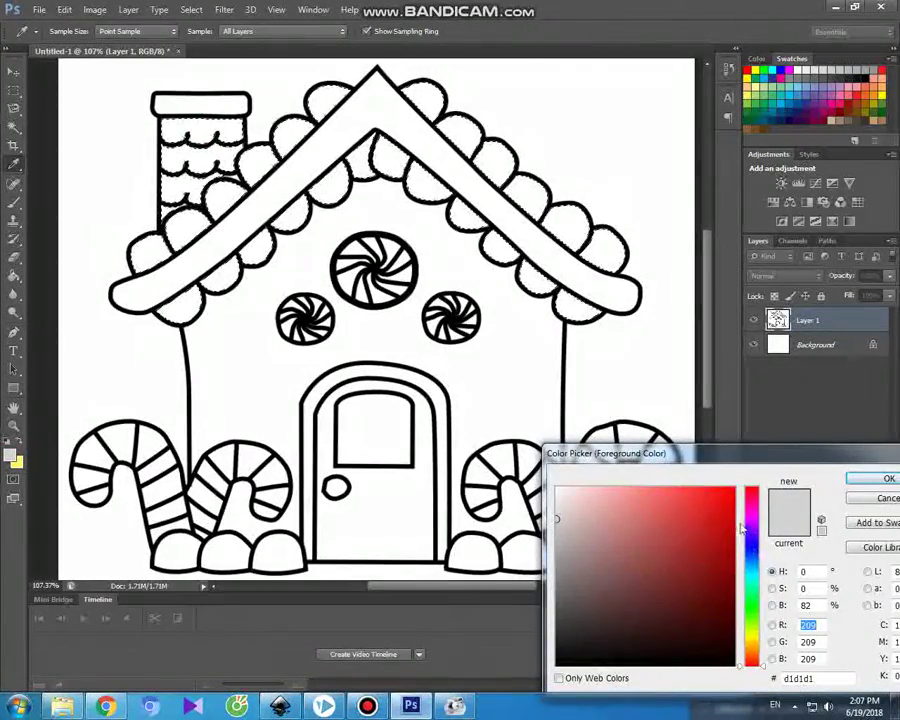
click(734, 487)
click(880, 483)
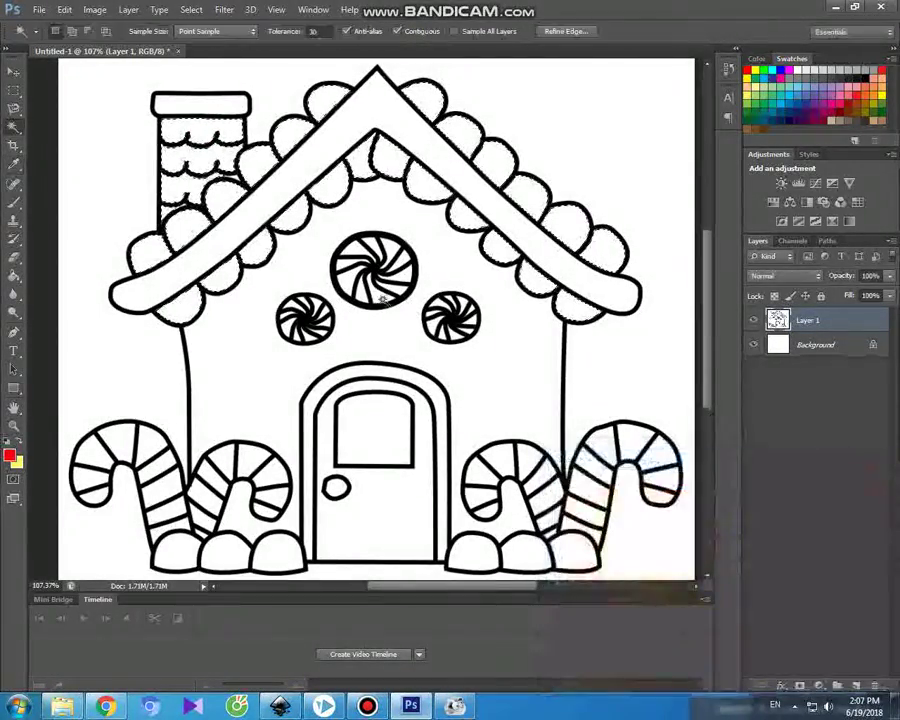
click(14, 202)
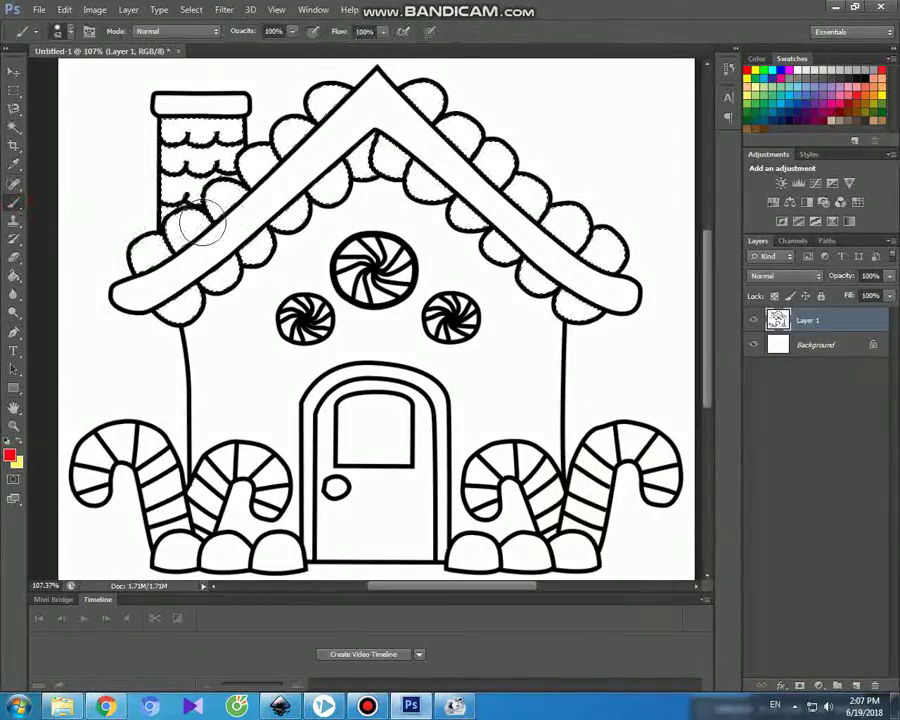
mouse_move(190, 232)
mouse_down()
mouse_move(141, 251)
mouse_move(200, 182)
mouse_move(205, 160)
mouse_move(245, 135)
mouse_up()
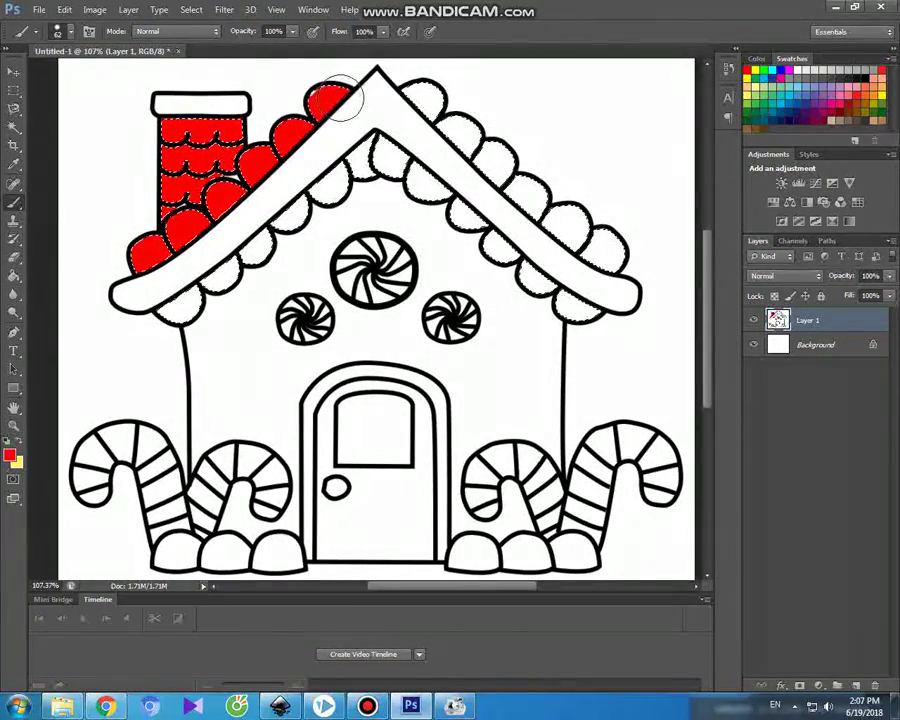
click(369, 150)
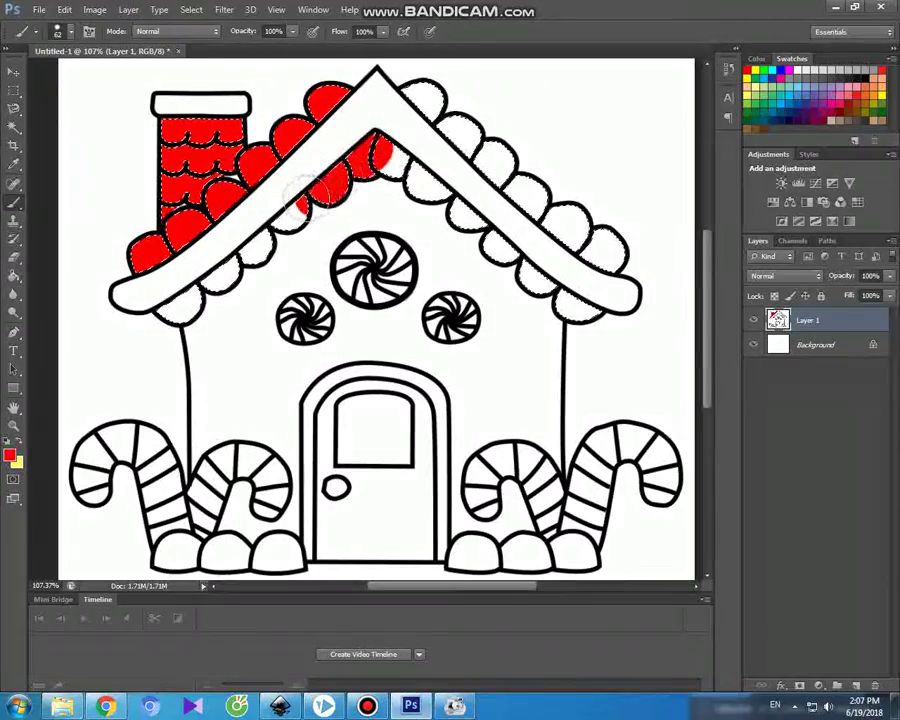
drag(266, 229, 224, 274)
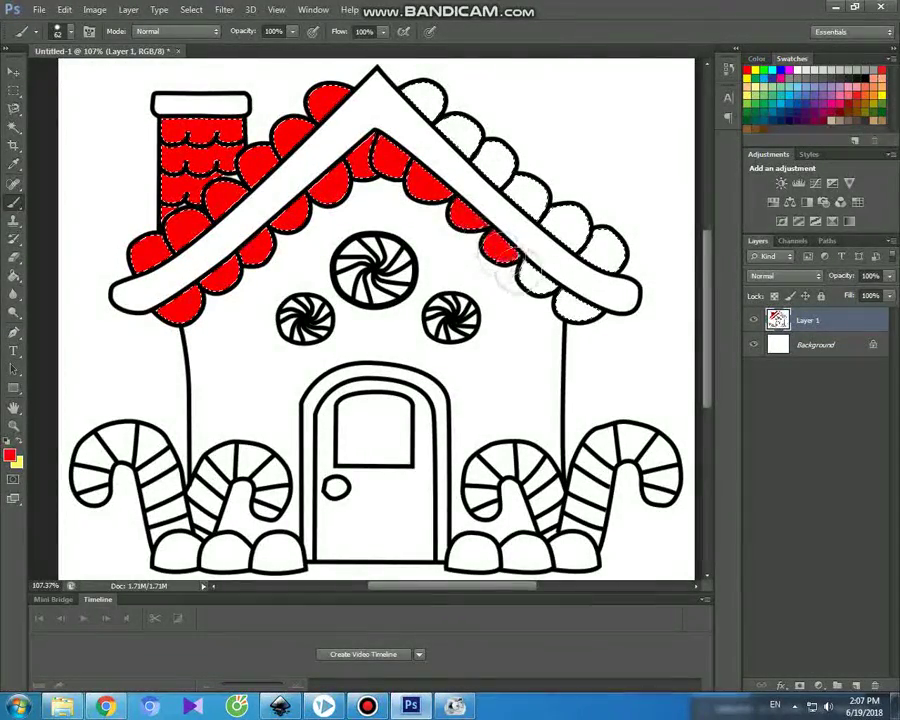
drag(578, 312, 568, 306)
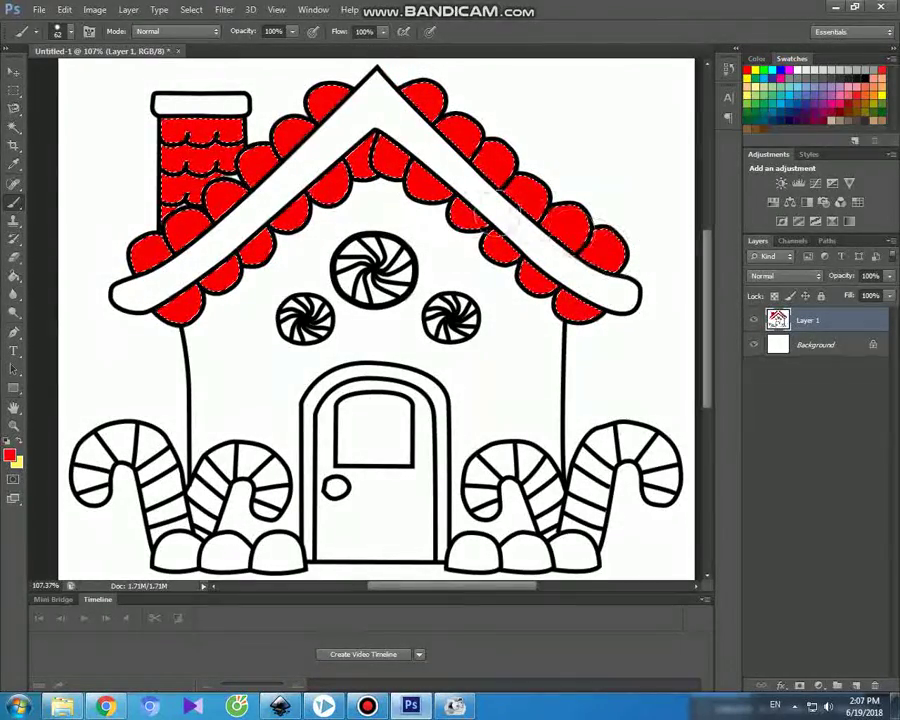
click(13, 72)
Select the white gap left between the chimney bricks and roof scallops with the Magic Wand and paint it red
click(13, 126)
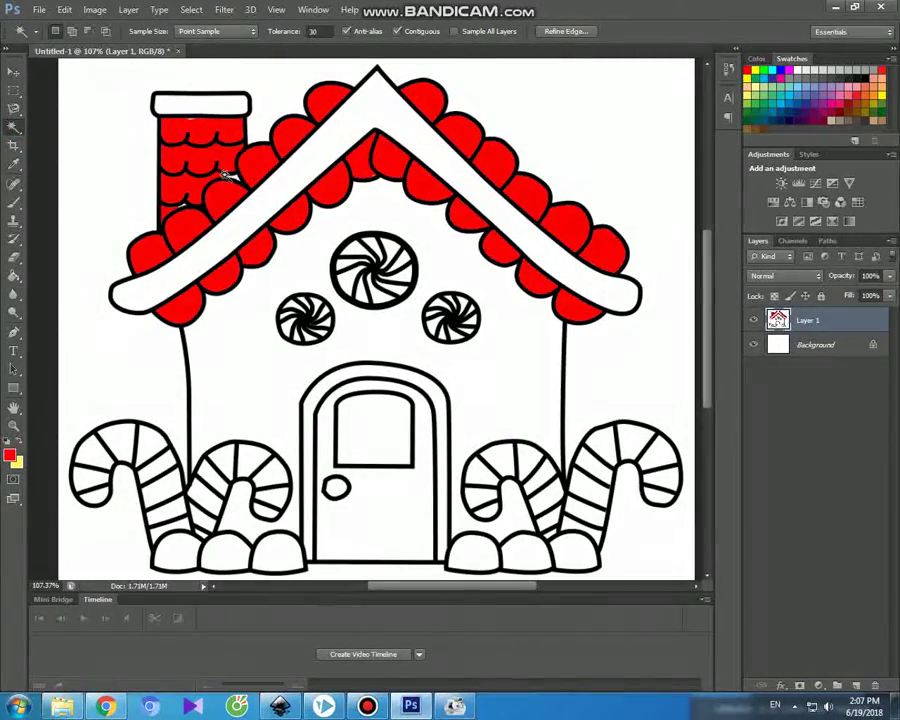
scroll(228, 175, up, 5)
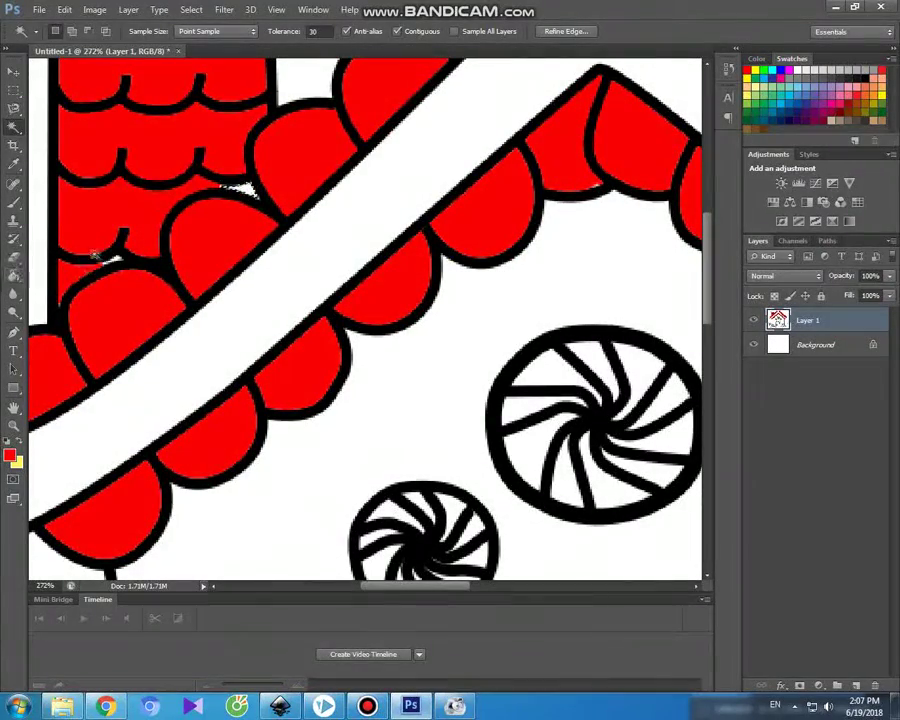
scroll(110, 255, up, 2)
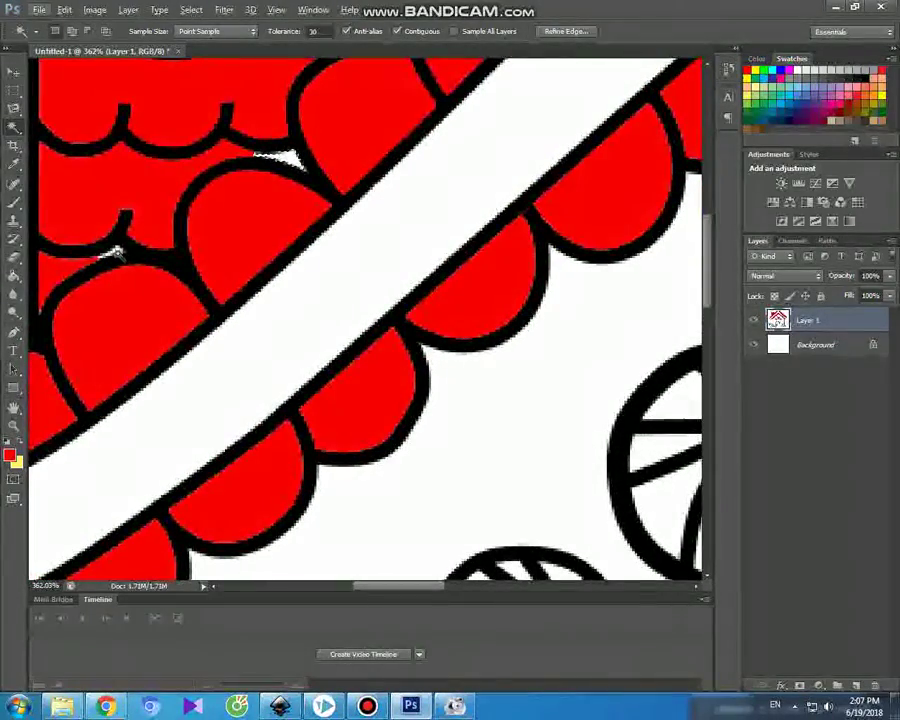
click(12, 217)
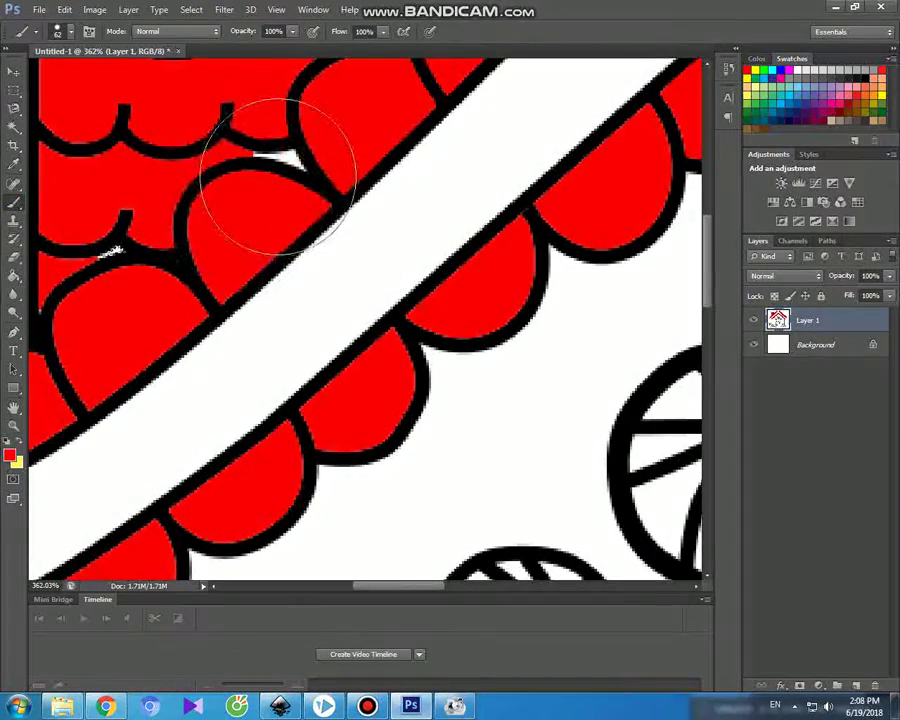
click(14, 72)
click(13, 127)
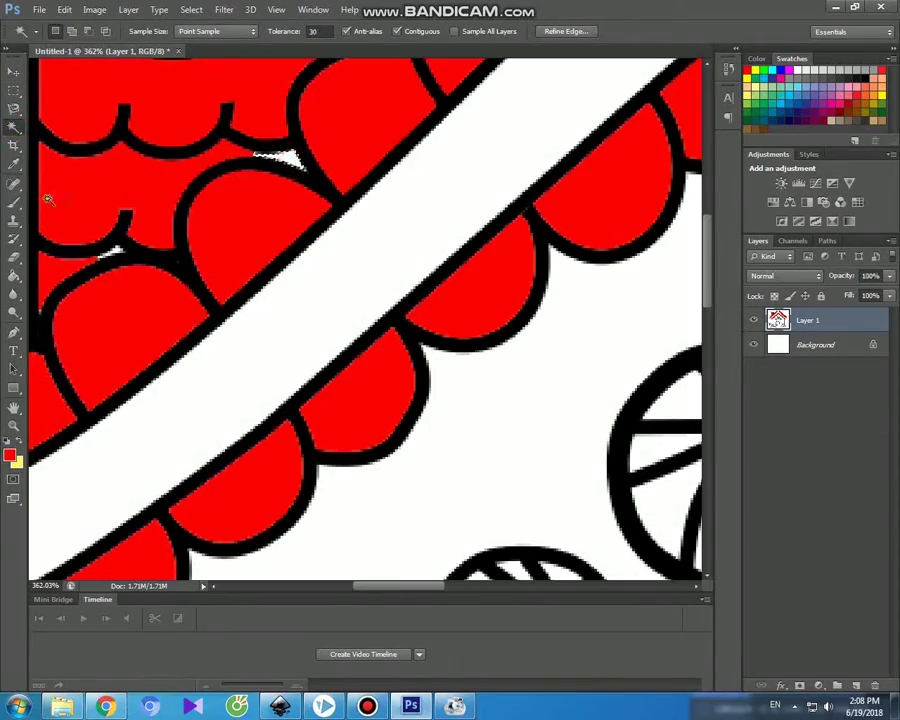
click(12, 201)
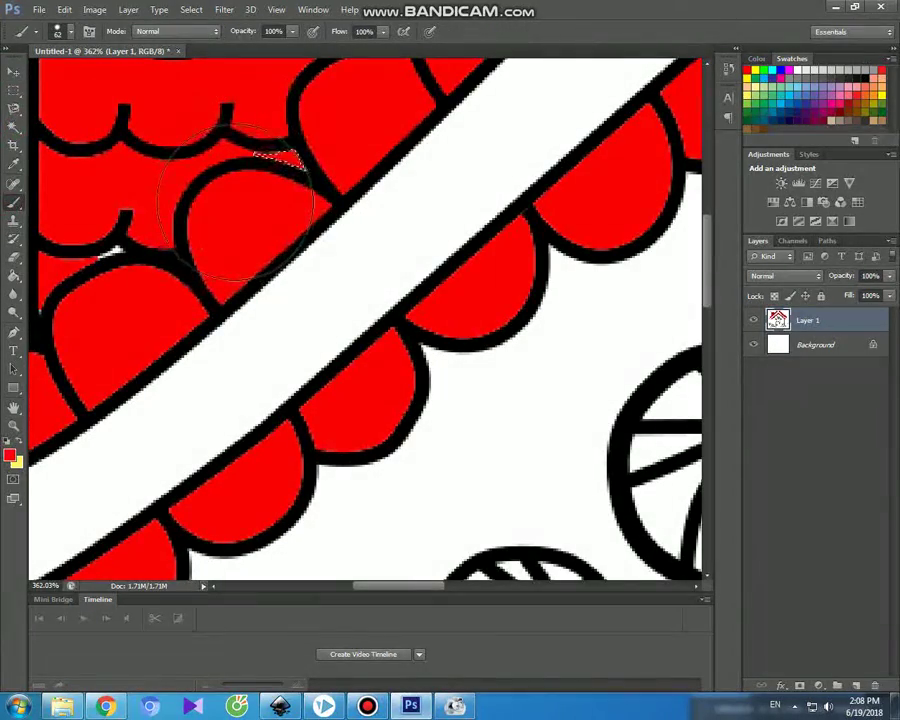
scroll(230, 226, down, 4)
scroll(240, 230, down, 1)
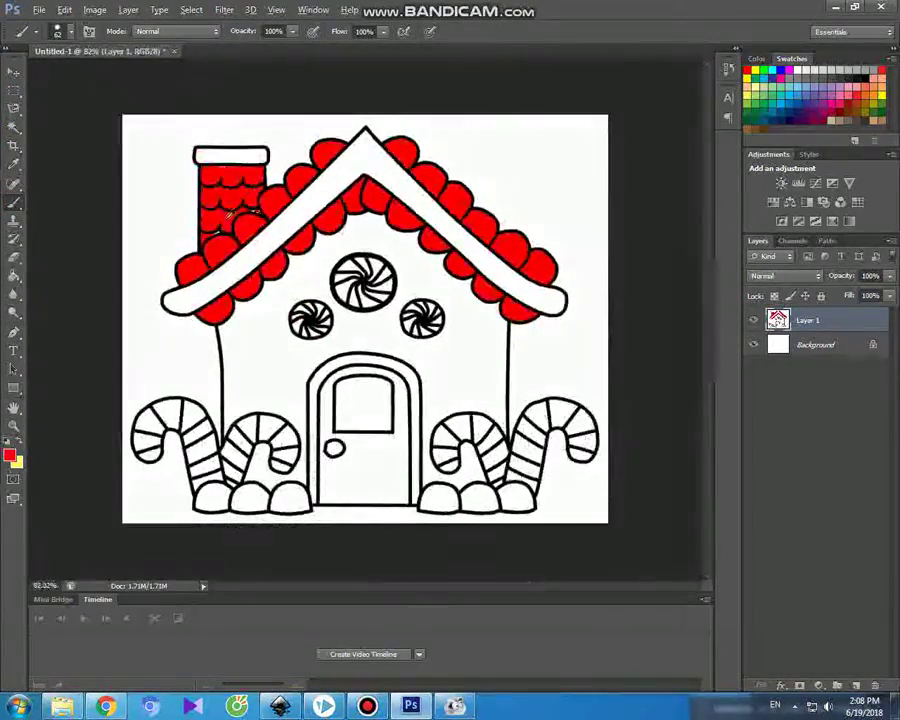
click(14, 72)
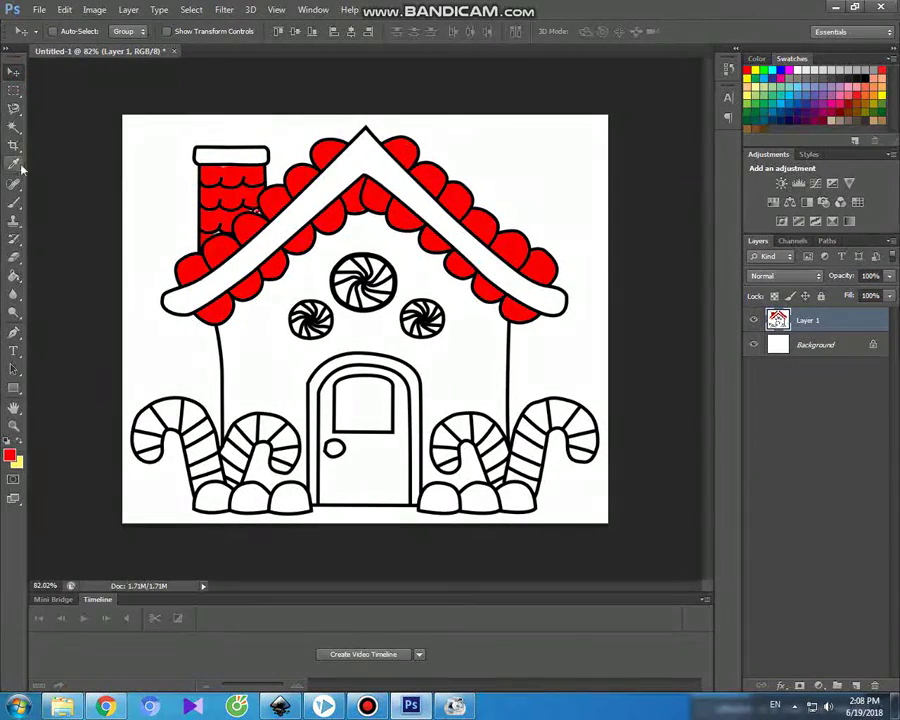
Select the front wall of the house with the Magic Wand and set the foreground color to yellow (#fcf302)
click(14, 127)
click(260, 374)
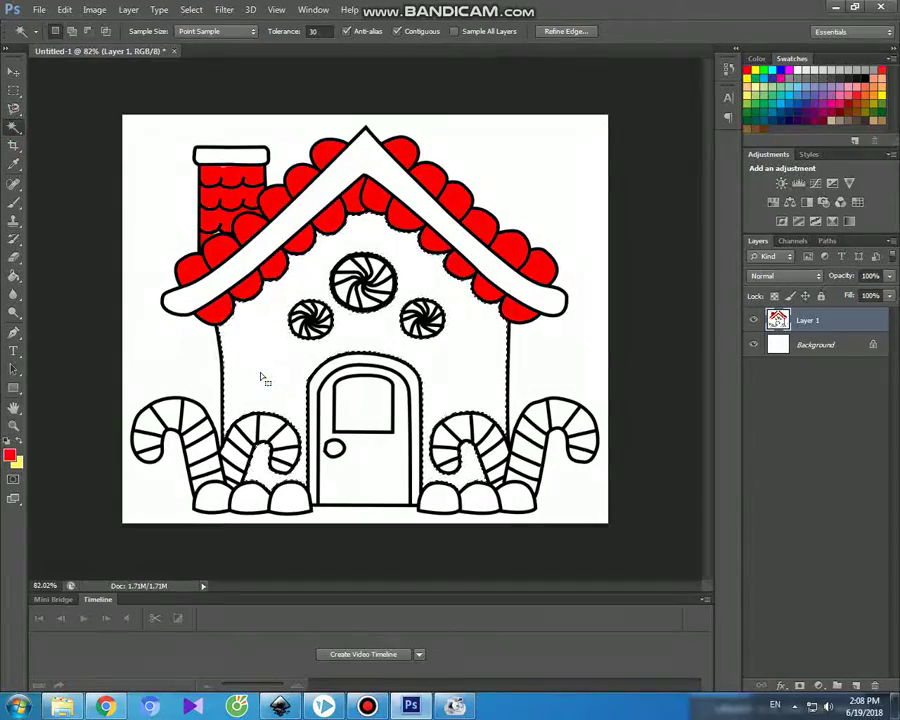
click(10, 456)
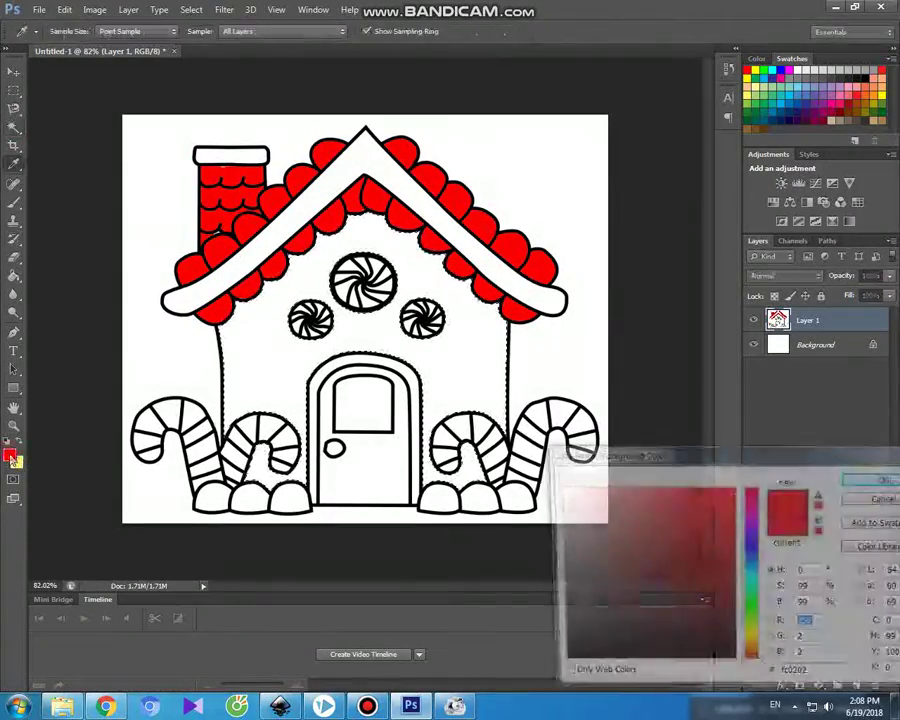
drag(757, 643, 757, 637)
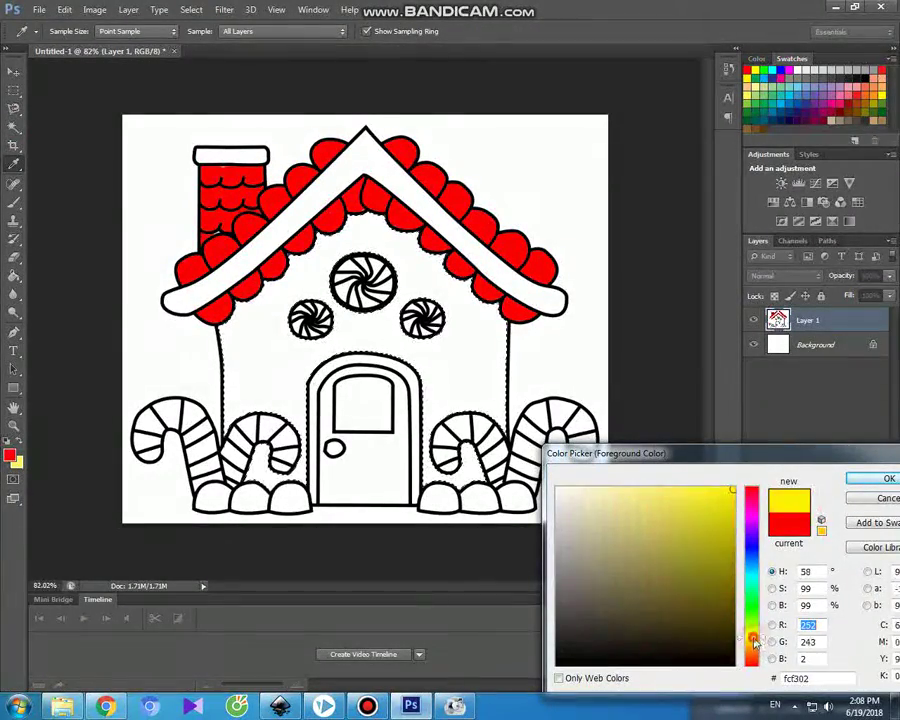
click(860, 481)
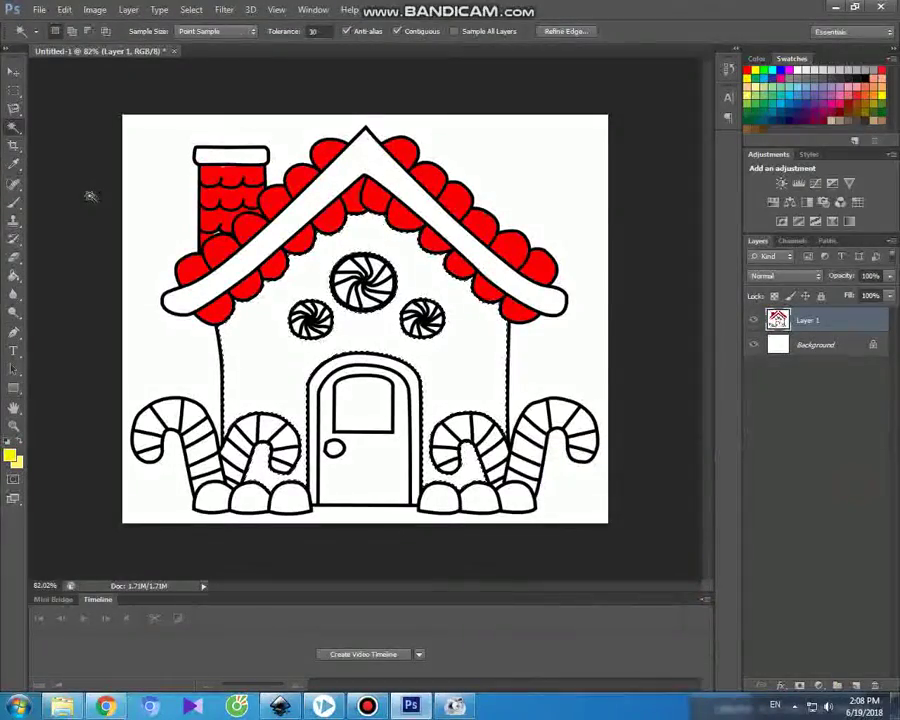
Paint the whole selected front wall yellow with the brush, around the round candies, door and candy canes
click(16, 206)
mouse_move(366, 225)
mouse_down()
mouse_move(326, 252)
mouse_move(363, 230)
mouse_move(293, 250)
mouse_move(316, 274)
mouse_up()
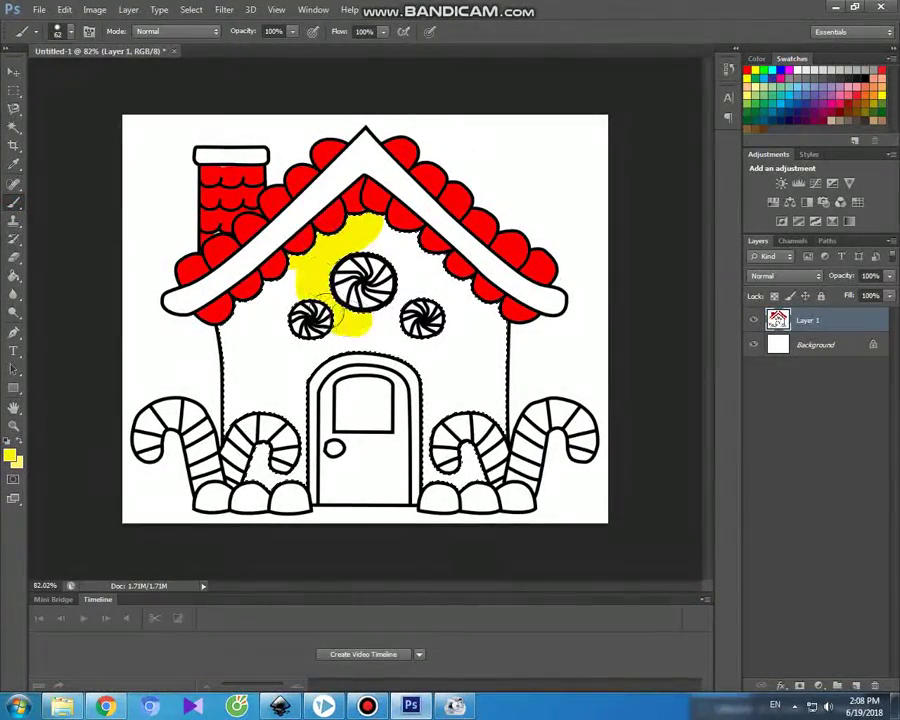
mouse_move(280, 320)
mouse_down()
mouse_move(251, 339)
mouse_move(248, 316)
mouse_move(235, 347)
mouse_up()
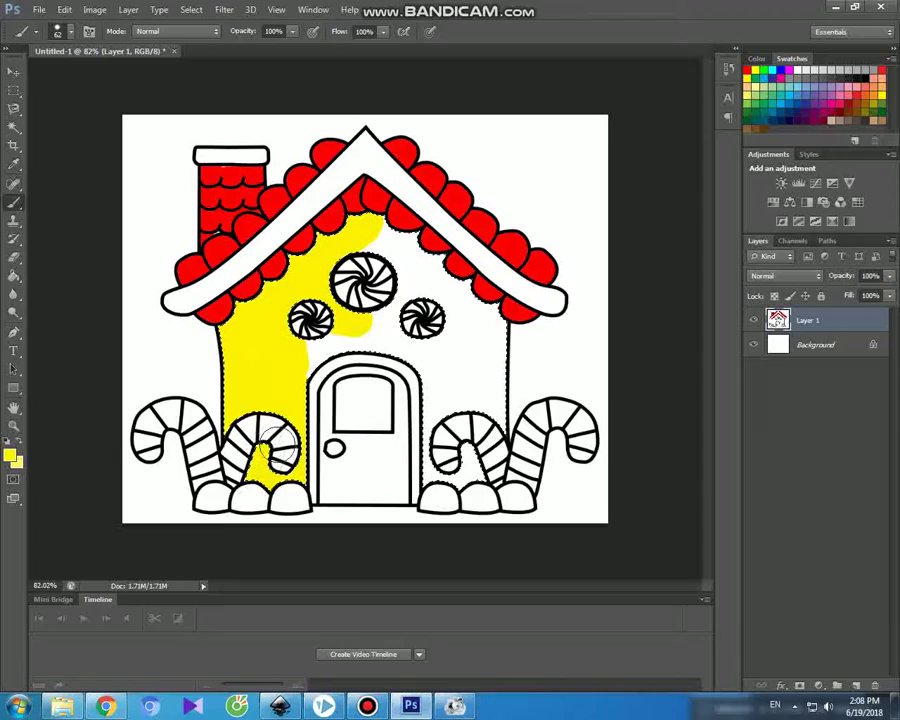
mouse_move(362, 319)
mouse_down()
mouse_move(393, 302)
mouse_move(405, 272)
mouse_move(363, 242)
mouse_move(388, 235)
mouse_move(423, 253)
mouse_move(410, 242)
mouse_move(458, 292)
mouse_move(432, 288)
mouse_move(427, 298)
mouse_move(489, 330)
mouse_up()
drag(493, 440, 466, 342)
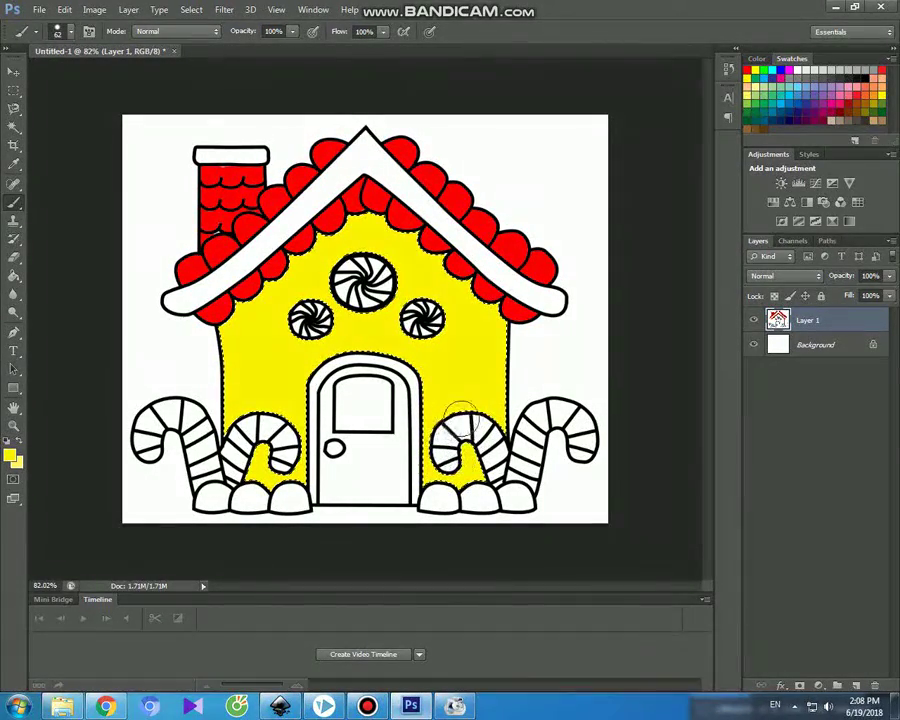
click(14, 72)
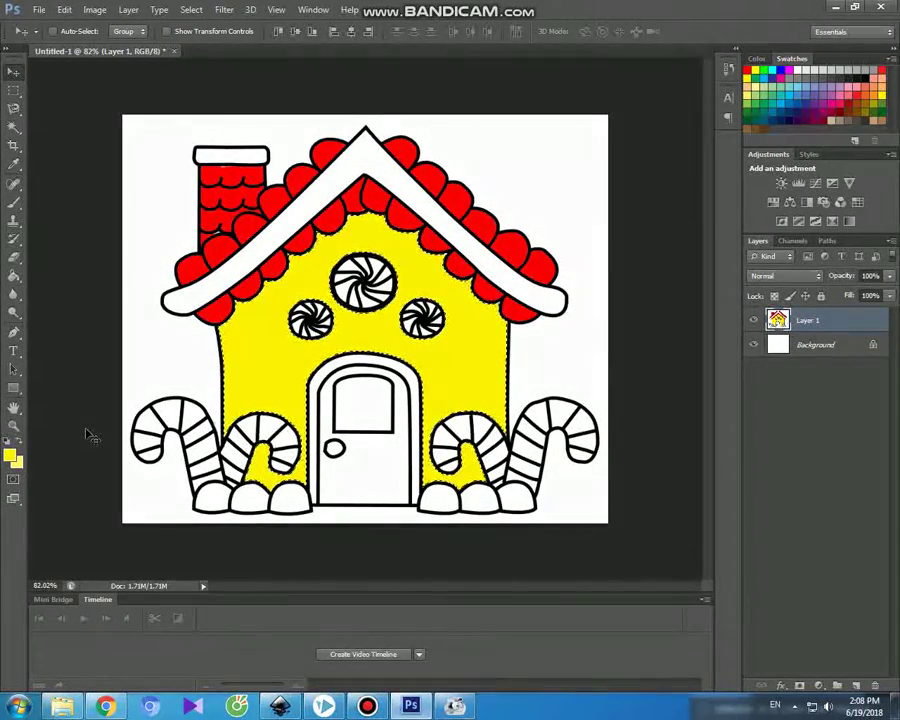
Select alternate stripes on all four candy canes with the Magic Wand
click(13, 128)
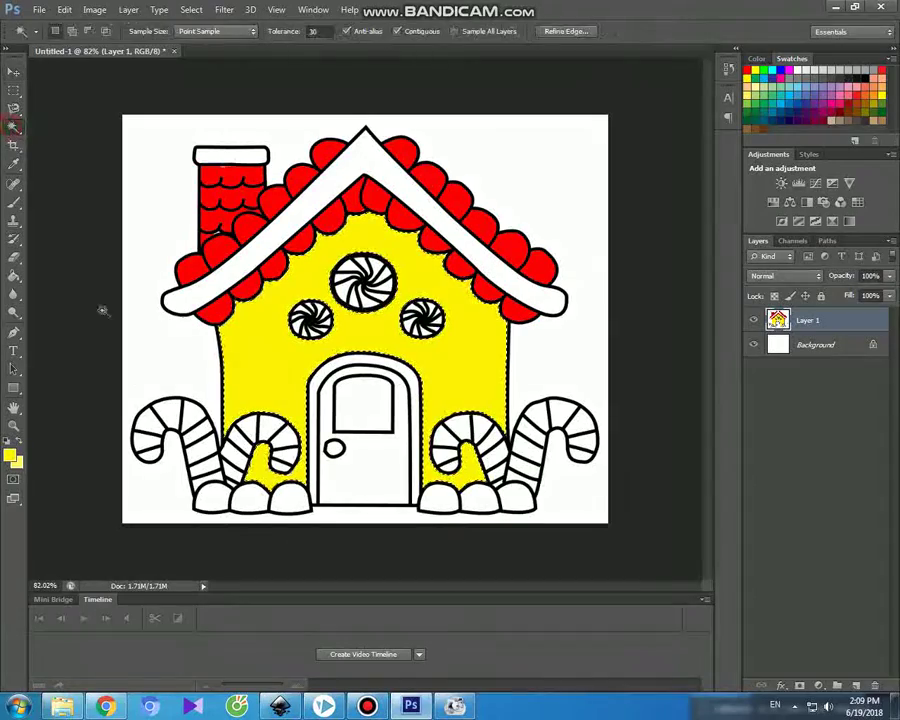
click(153, 426)
shift+click(211, 461)
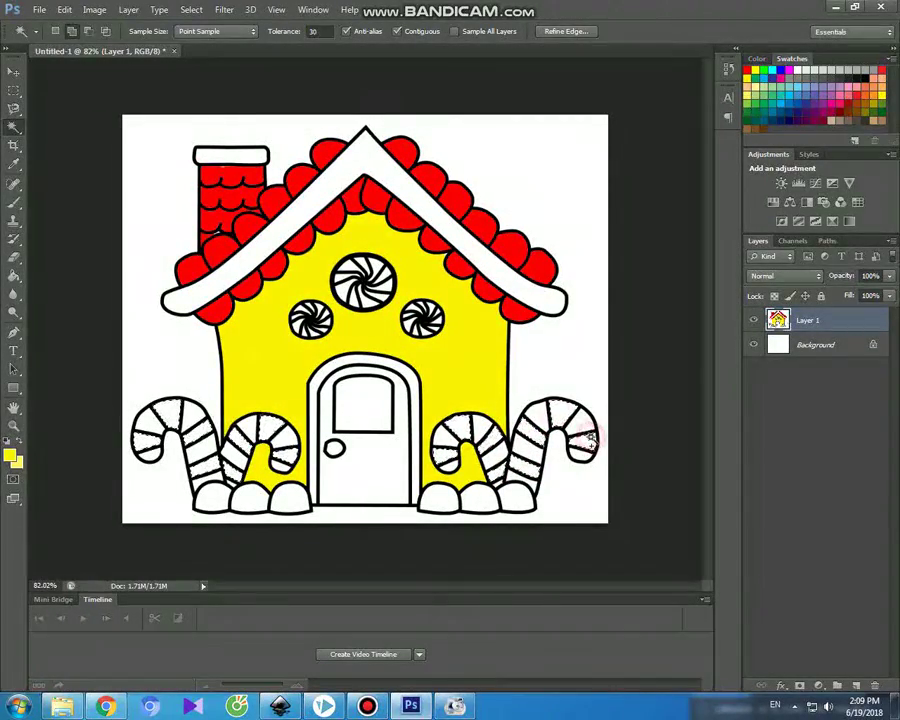
Set the foreground color to bright green (#3dfc02), brush the selected stripes on all four candy canes, and clear the selection
click(14, 453)
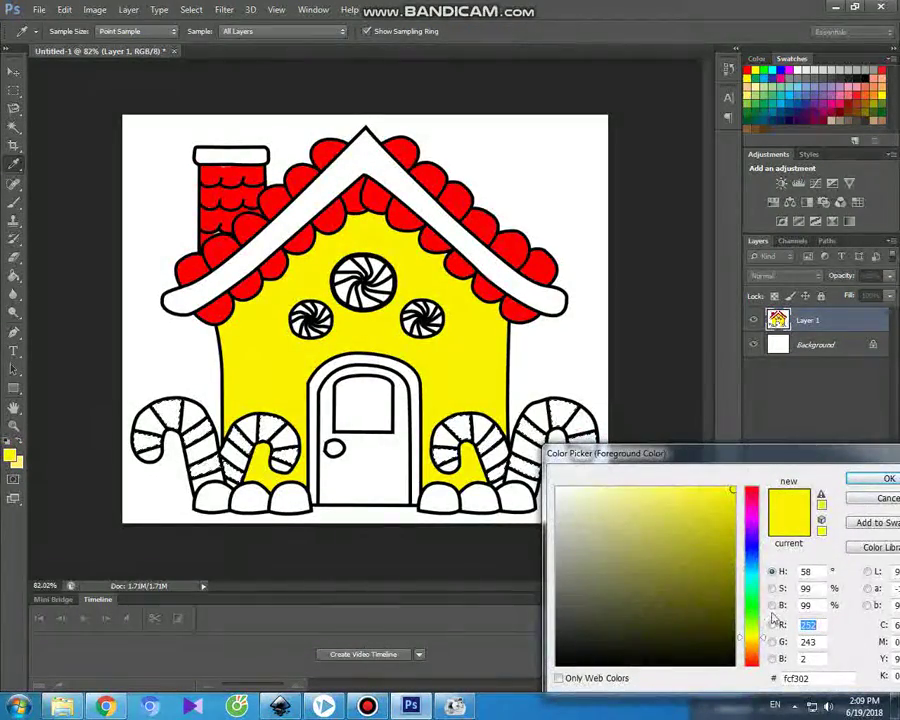
drag(753, 620, 752, 535)
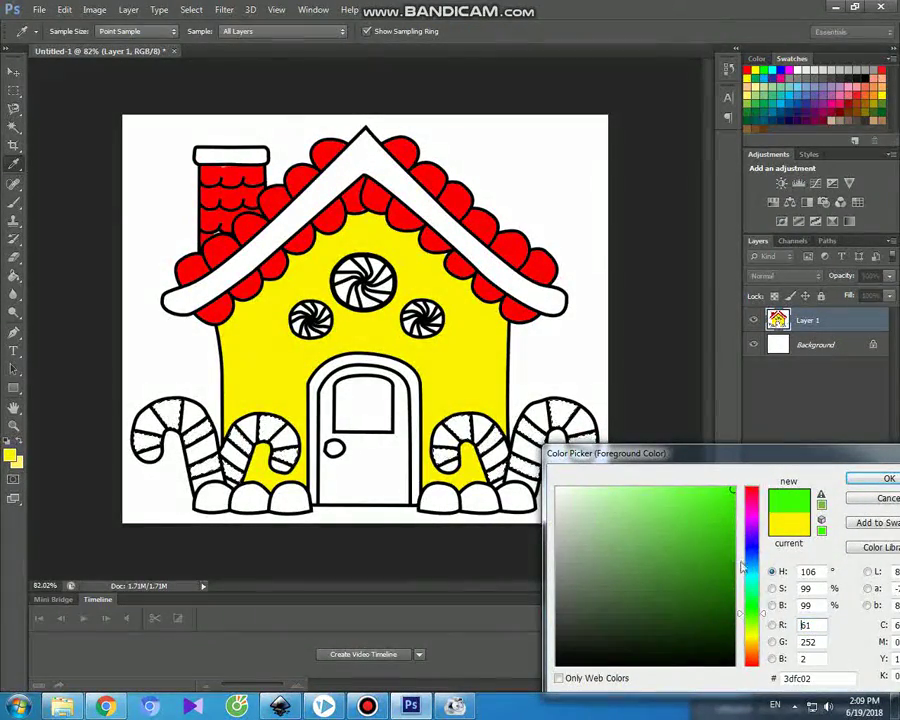
click(869, 480)
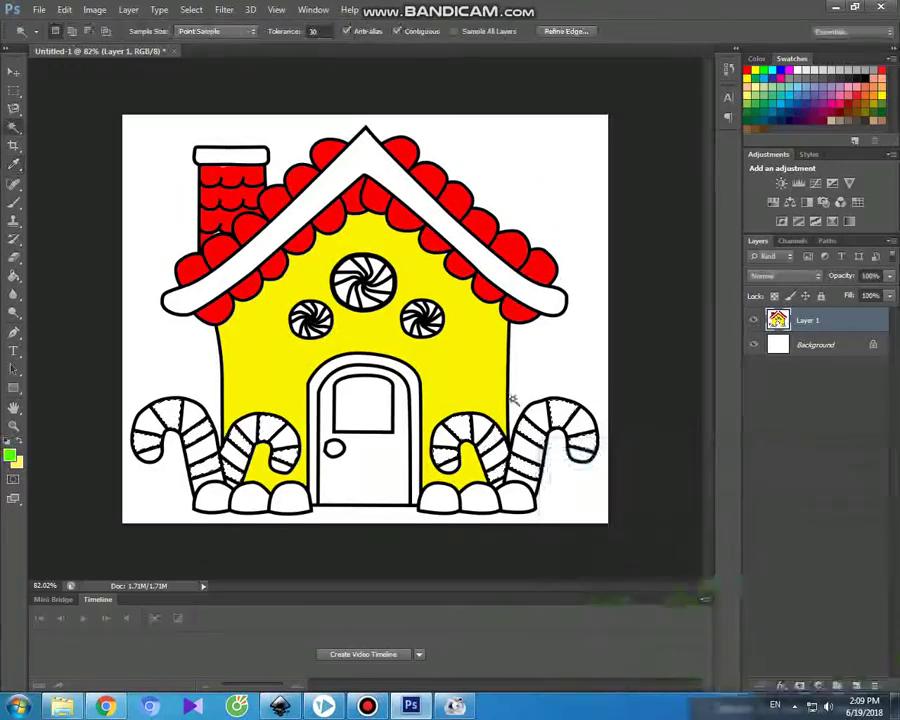
key(b)
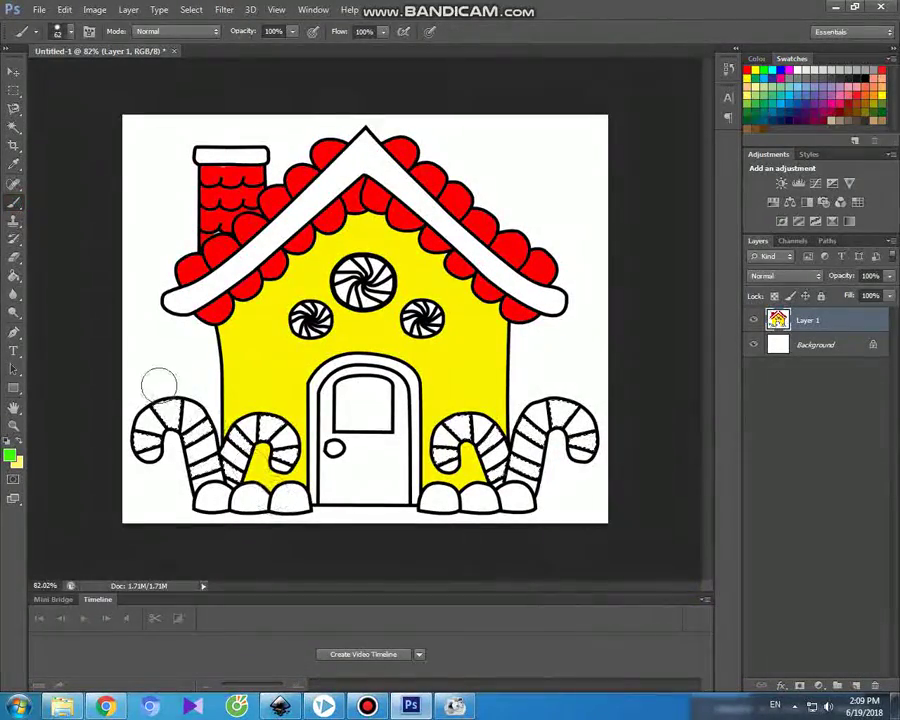
mouse_move(165, 408)
mouse_down()
mouse_move(140, 440)
mouse_move(175, 425)
mouse_up()
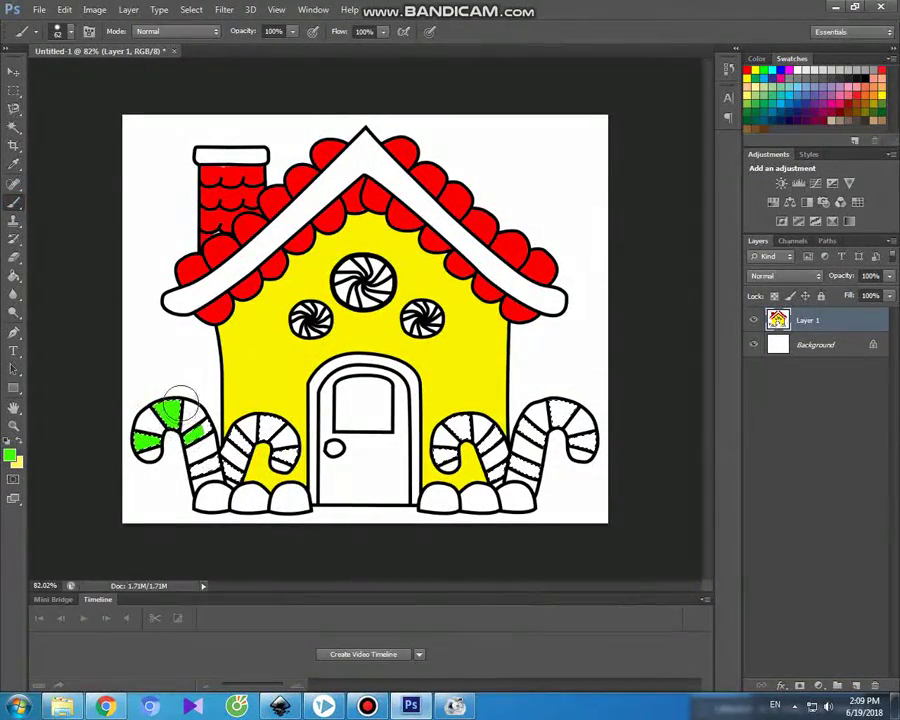
mouse_move(255, 444)
mouse_down()
mouse_move(255, 425)
mouse_move(279, 455)
mouse_up()
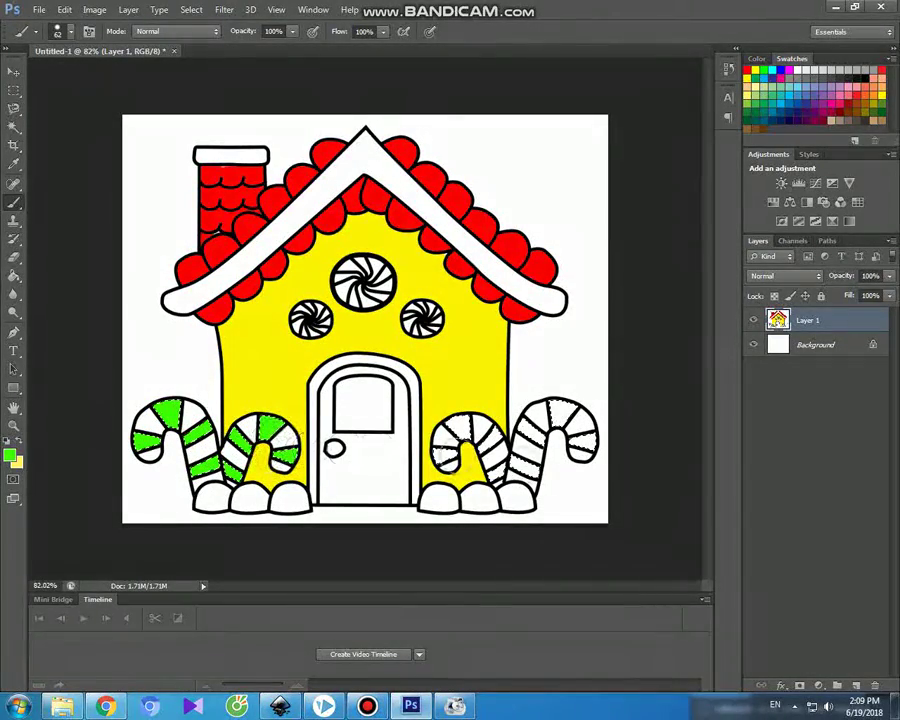
mouse_move(462, 432)
mouse_down()
mouse_move(443, 457)
mouse_move(480, 425)
mouse_up()
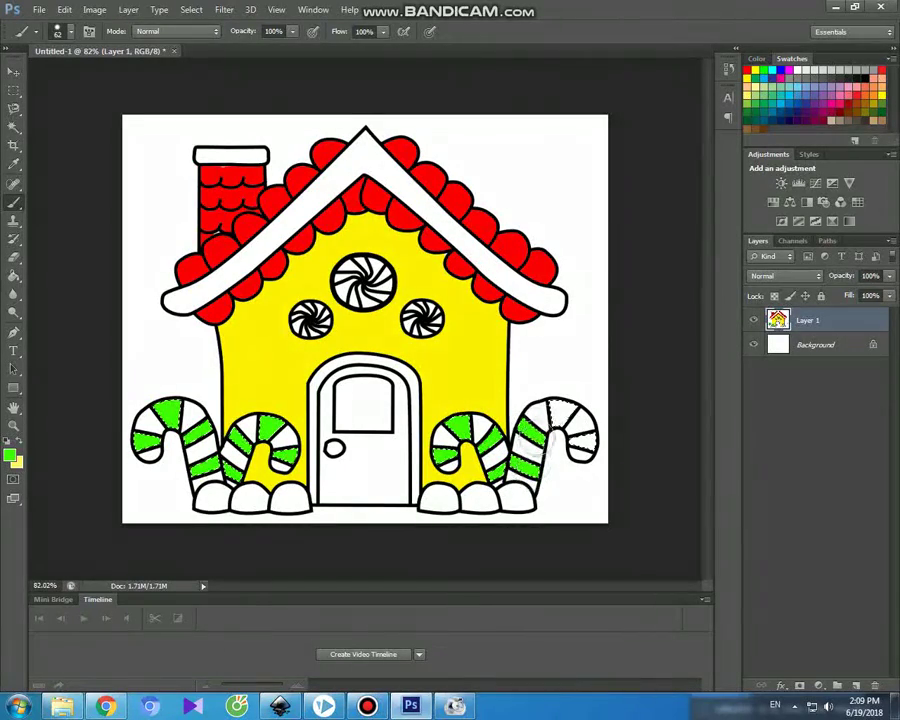
drag(550, 451, 545, 428)
key(ctrl+d)
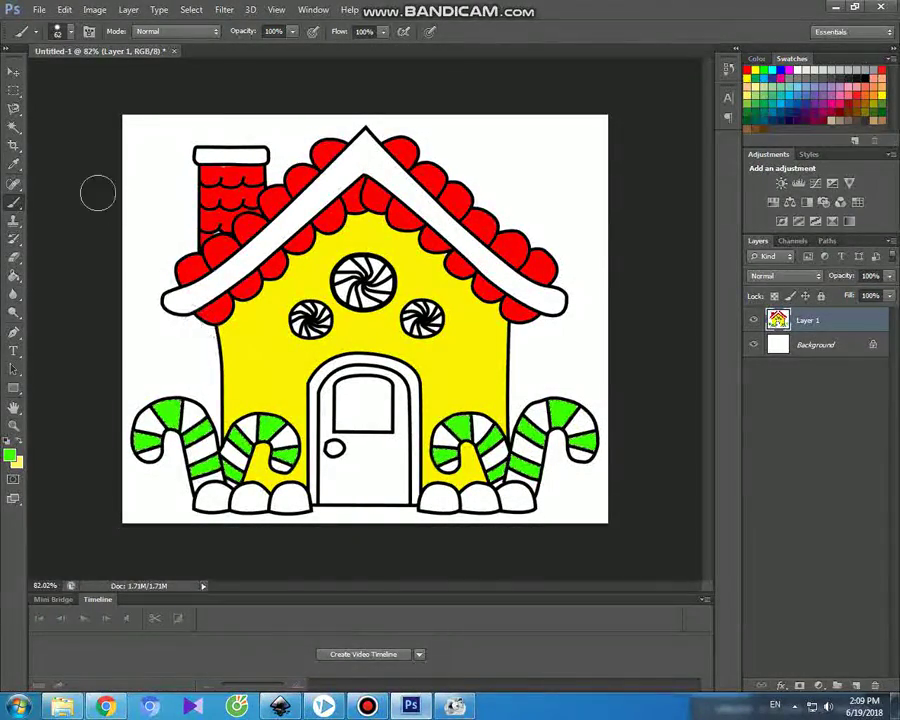
Select the remaining white stripes on all four candy canes with the Magic Wand
click(14, 72)
click(14, 127)
click(153, 428)
shift+click(152, 455)
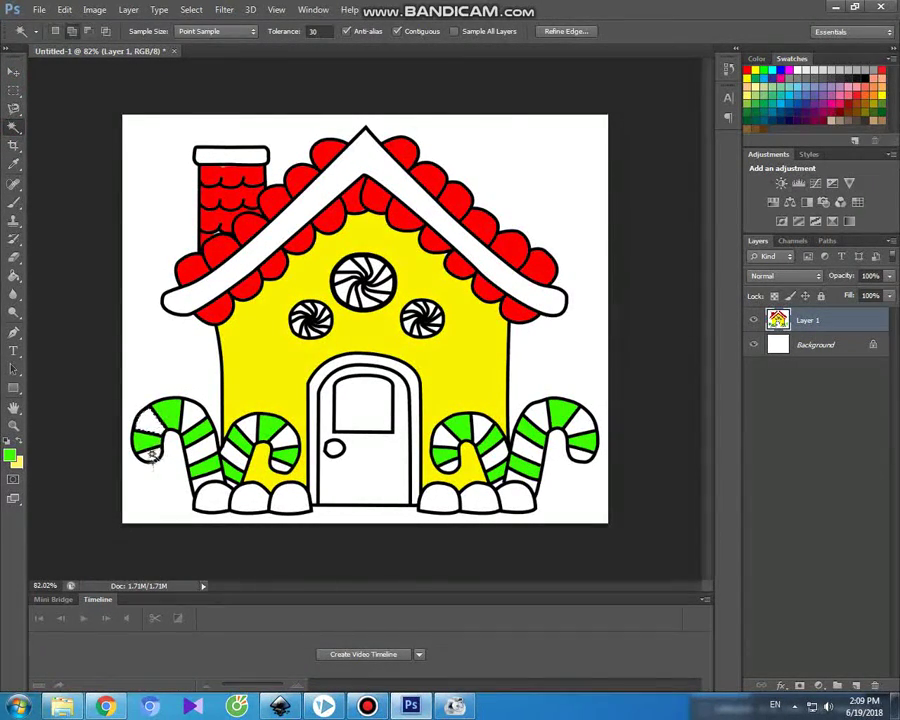
shift+click(207, 451)
shift+click(222, 478)
shift+click(234, 459)
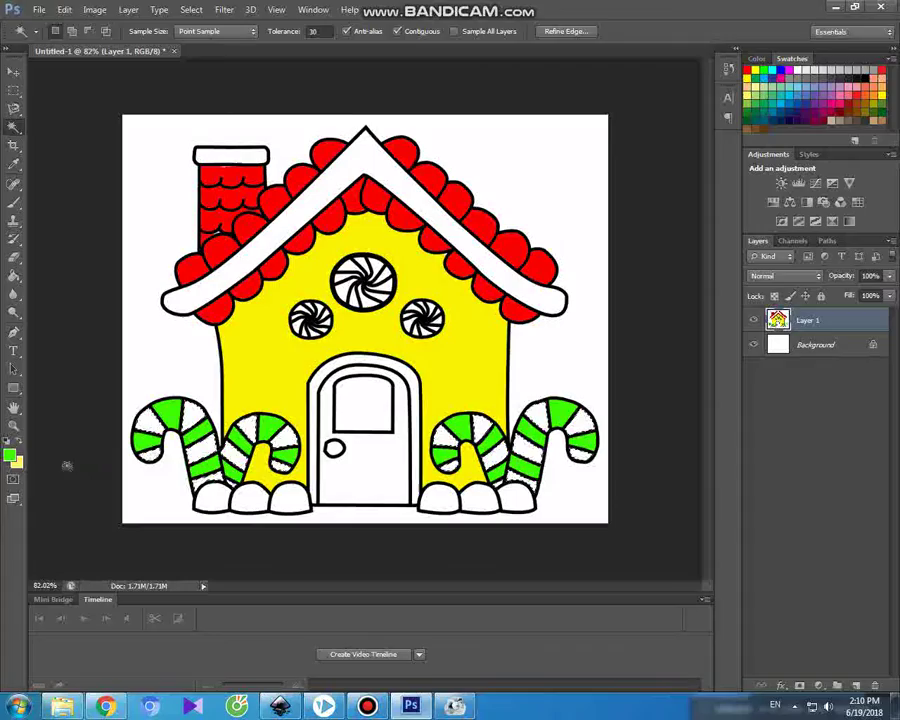
Set the foreground color to magenta (#ed02fc), brush the selected candy cane stripes, and clear the selection
click(10, 456)
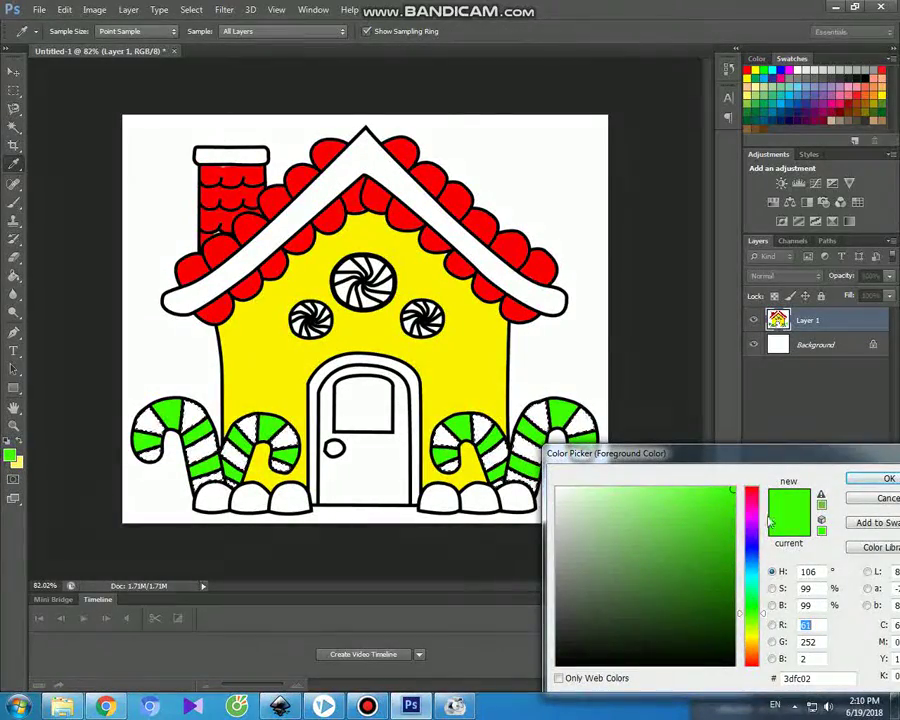
drag(754, 530, 752, 518)
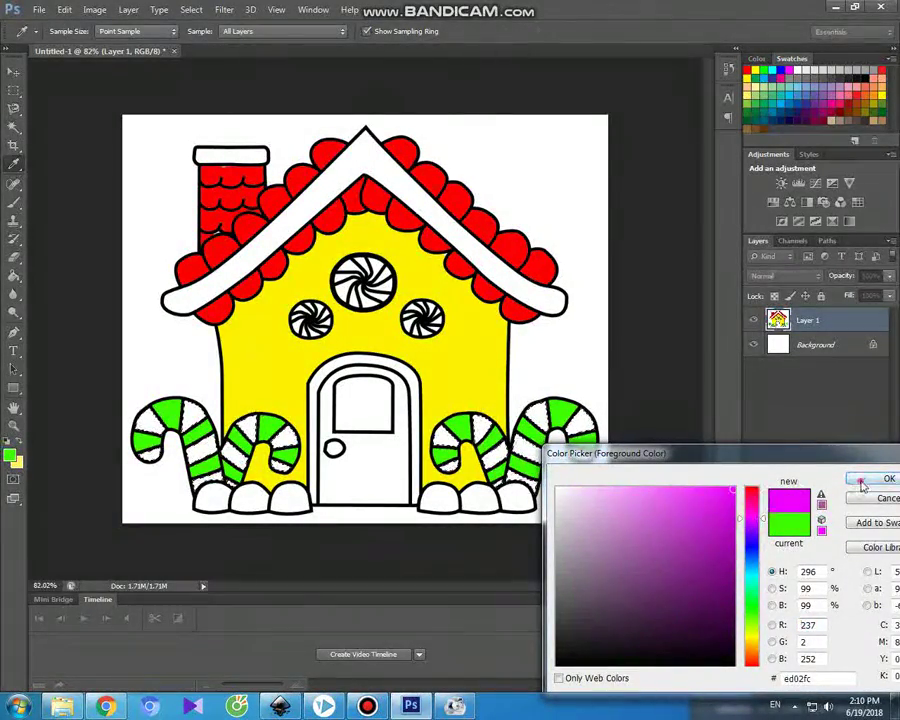
click(866, 478)
click(14, 200)
drag(143, 410, 150, 421)
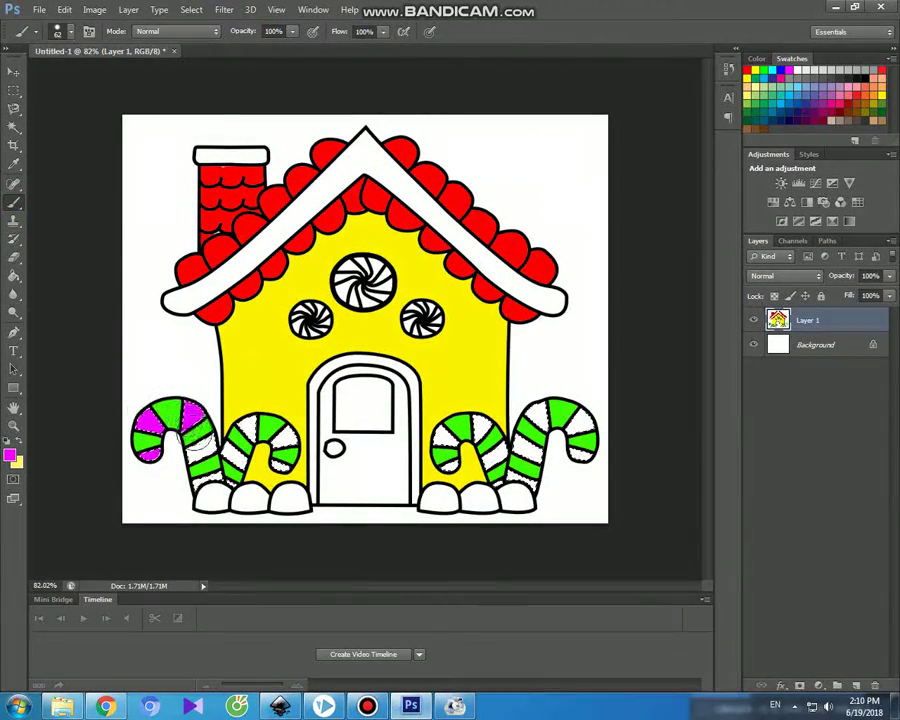
mouse_move(226, 489)
mouse_down()
mouse_move(245, 421)
mouse_move(282, 423)
mouse_up()
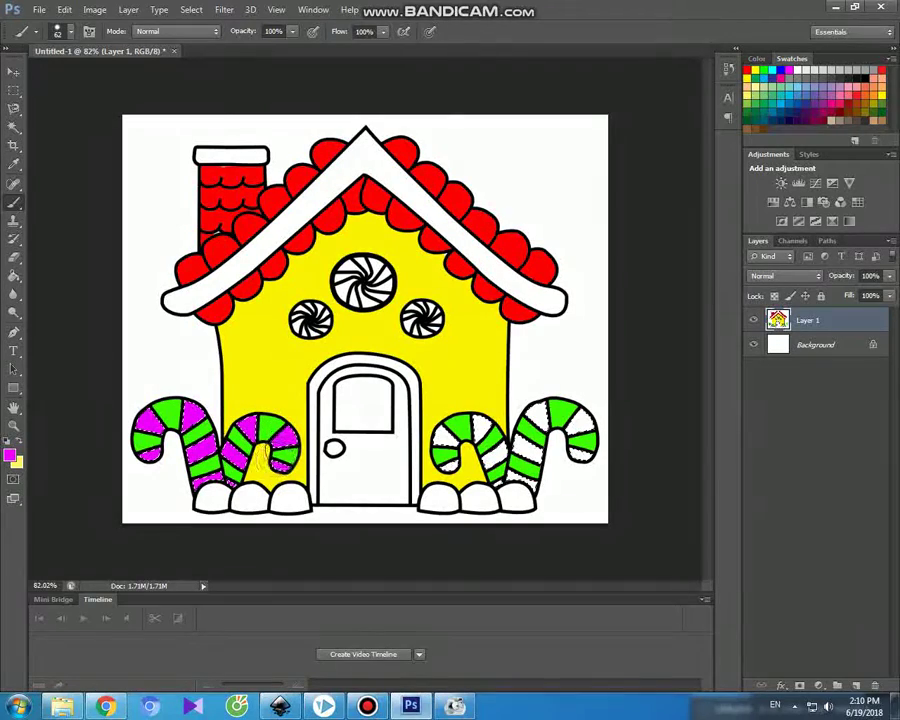
mouse_move(438, 440)
mouse_down()
mouse_move(469, 467)
mouse_move(479, 427)
mouse_move(504, 452)
mouse_move(494, 495)
mouse_move(484, 467)
mouse_move(531, 418)
mouse_up()
drag(518, 490, 516, 492)
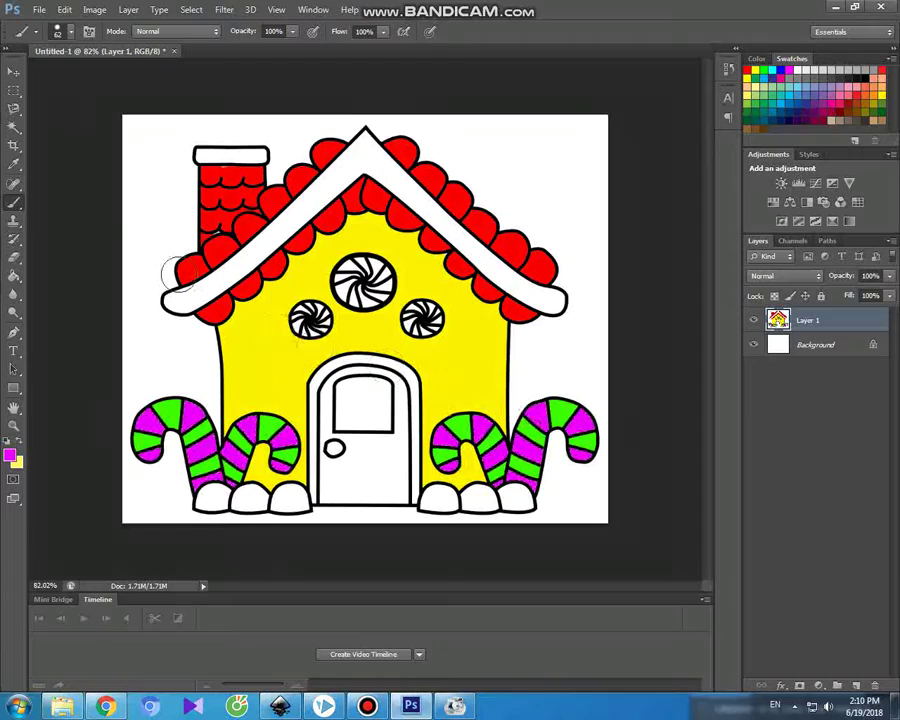
key(ctrl+d)
Select the door panel around the window and knob with the Magic Wand and paint it blue (#0254fc) with the brush
click(14, 71)
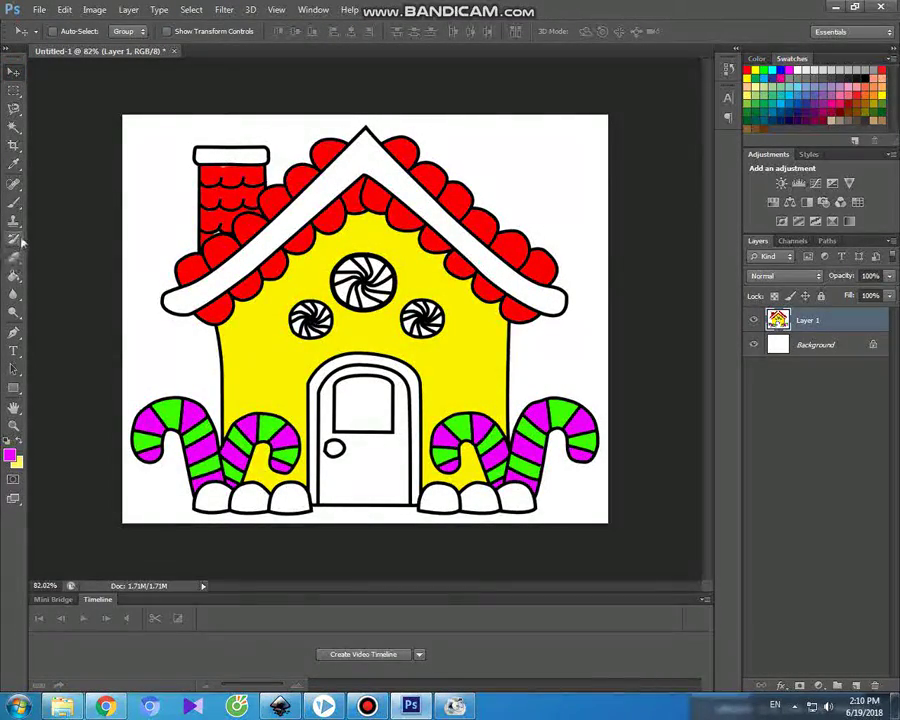
click(14, 126)
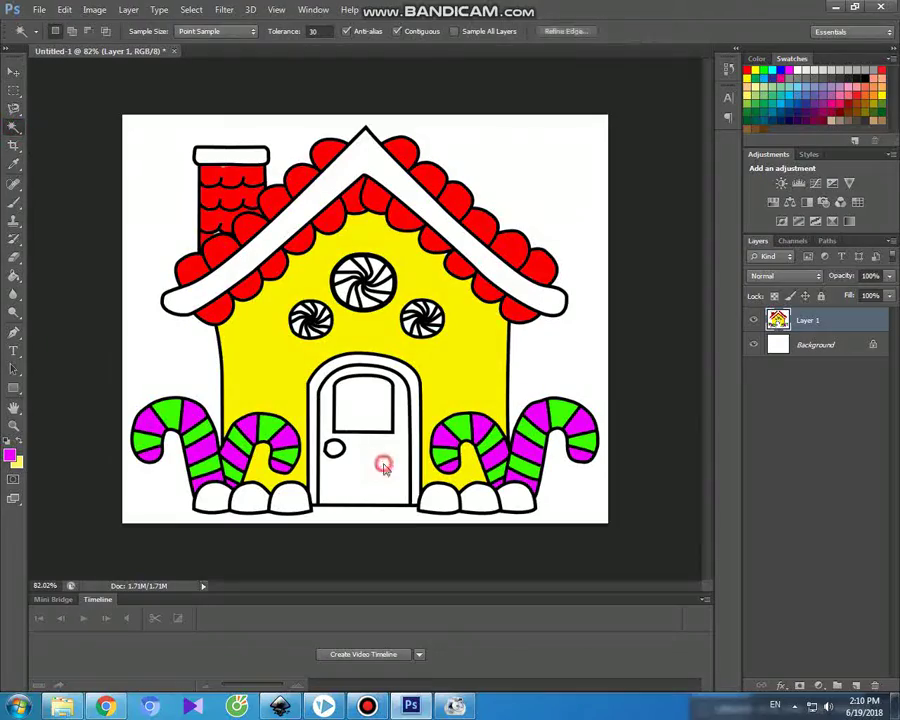
click(382, 470)
click(22, 460)
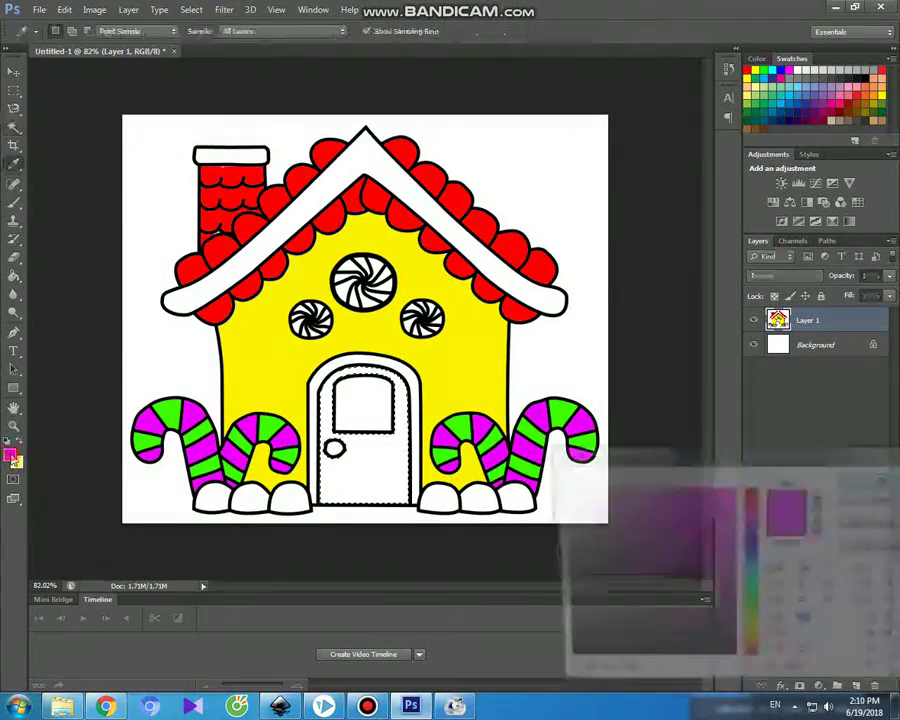
click(752, 558)
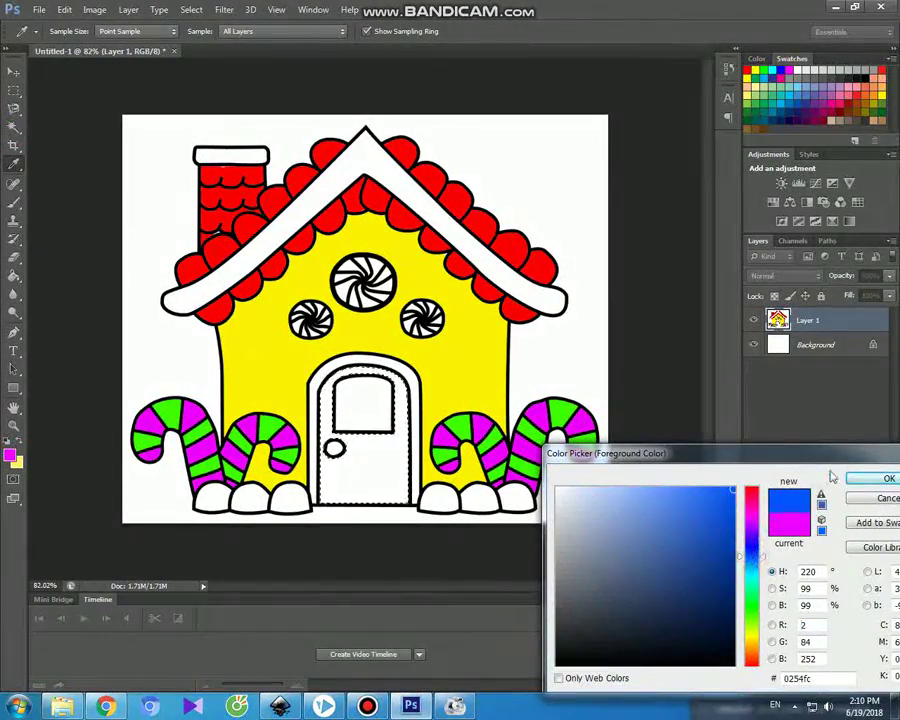
click(860, 478)
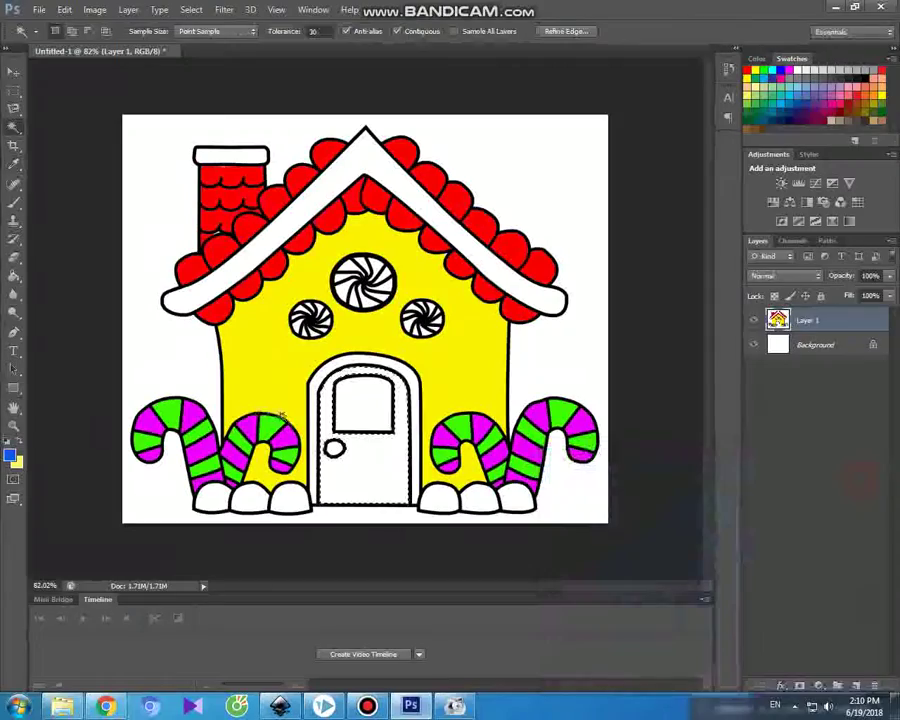
click(14, 200)
mouse_move(392, 383)
mouse_down()
mouse_move(324, 370)
mouse_move(328, 508)
mouse_move(349, 439)
mouse_move(353, 498)
mouse_move(370, 446)
mouse_up()
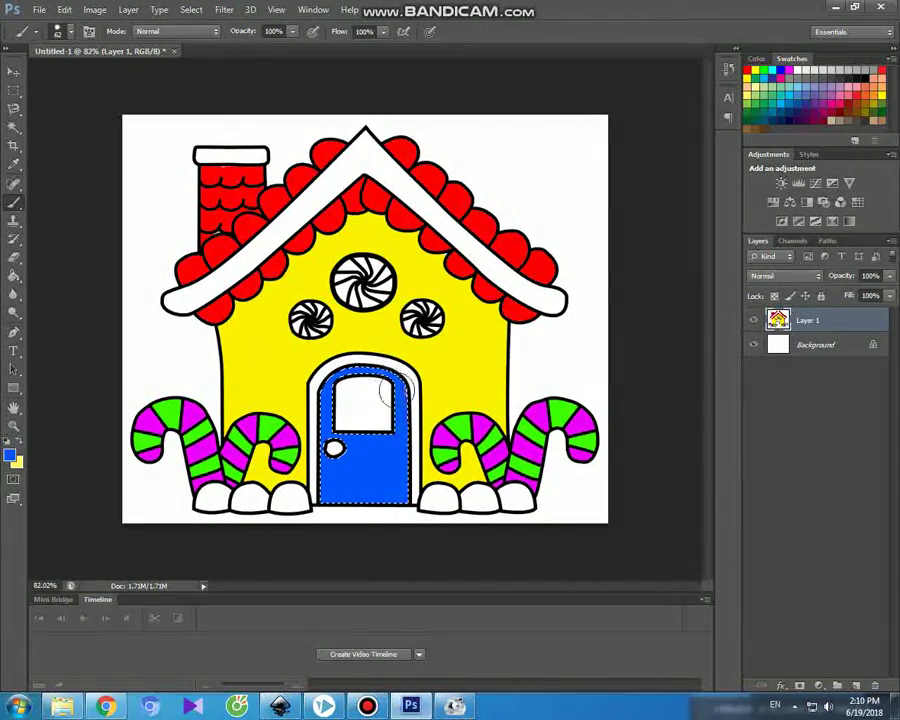
Select the arched door frame with the Magic Wand and brush it light pink (#fd84e5)
click(15, 72)
click(14, 126)
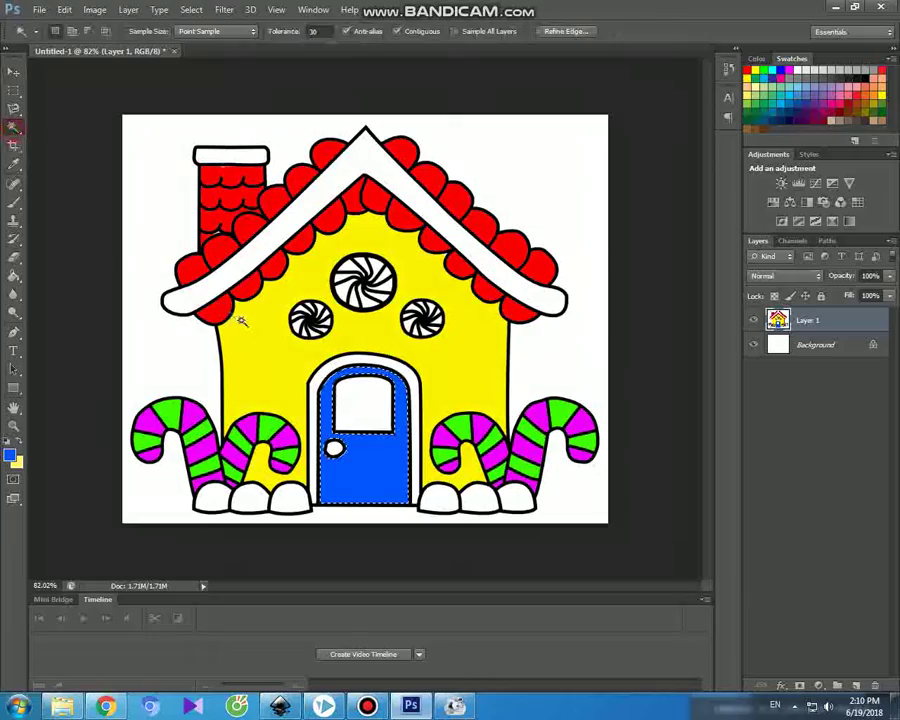
click(322, 371)
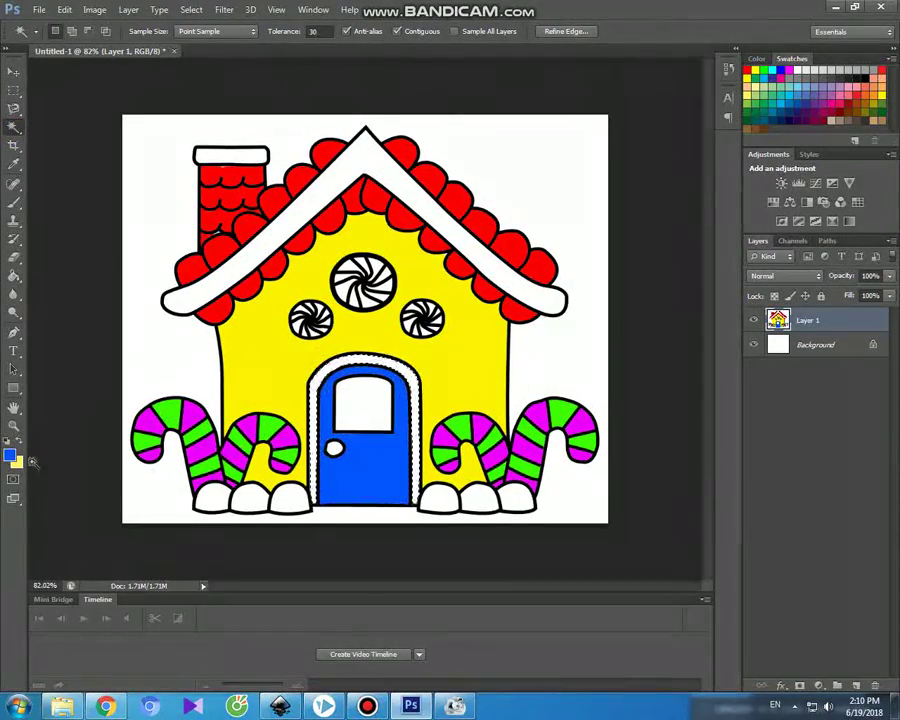
click(10, 455)
click(752, 513)
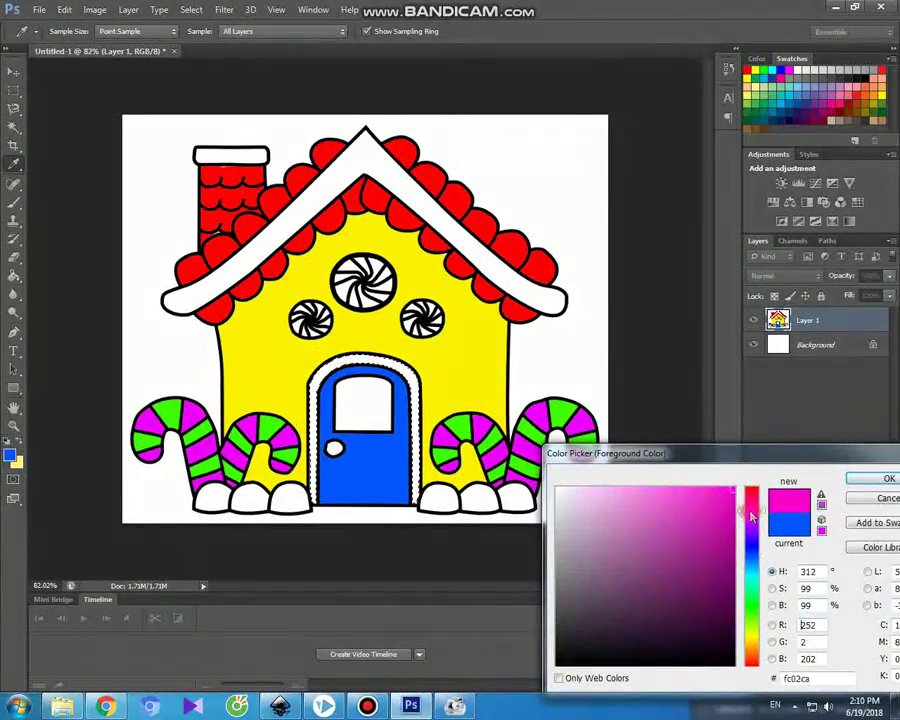
click(643, 488)
click(857, 478)
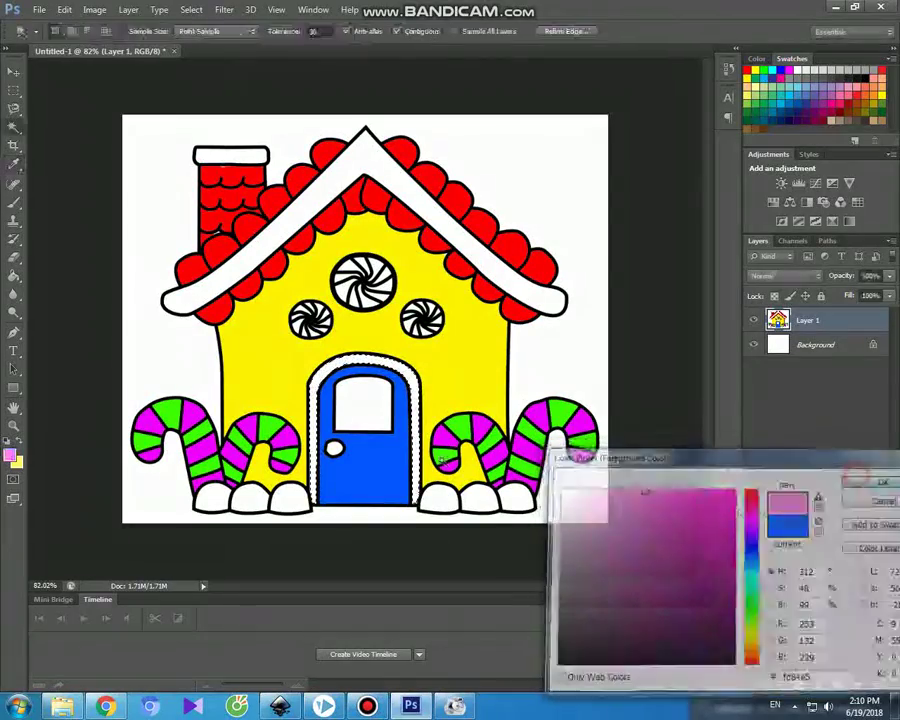
click(14, 200)
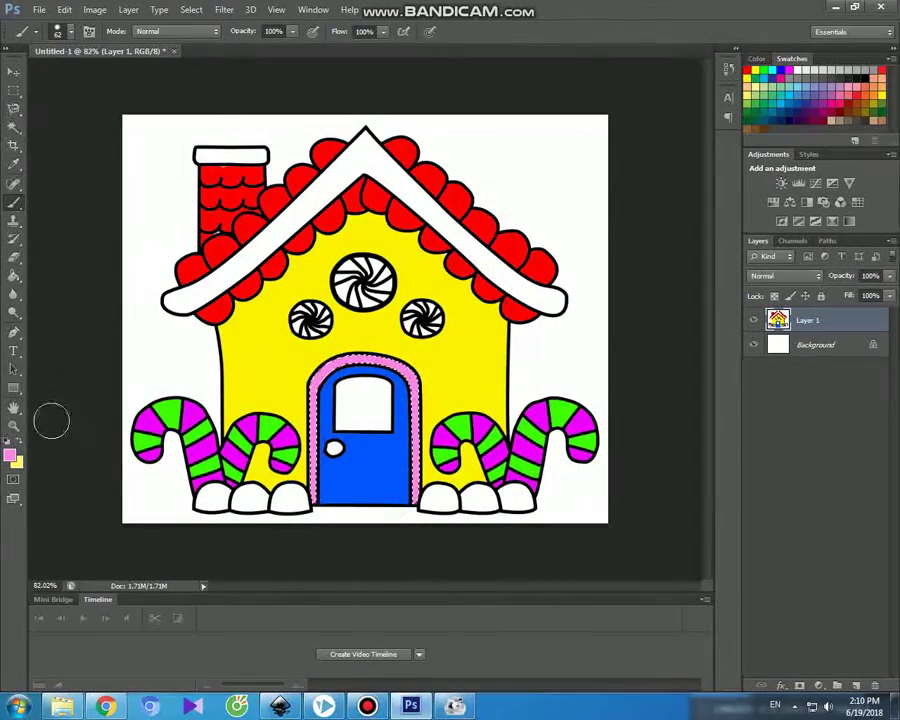
Set the foreground color to a dark magenta, select the door's window with the Magic Wand, and paint it with the brush
click(10, 455)
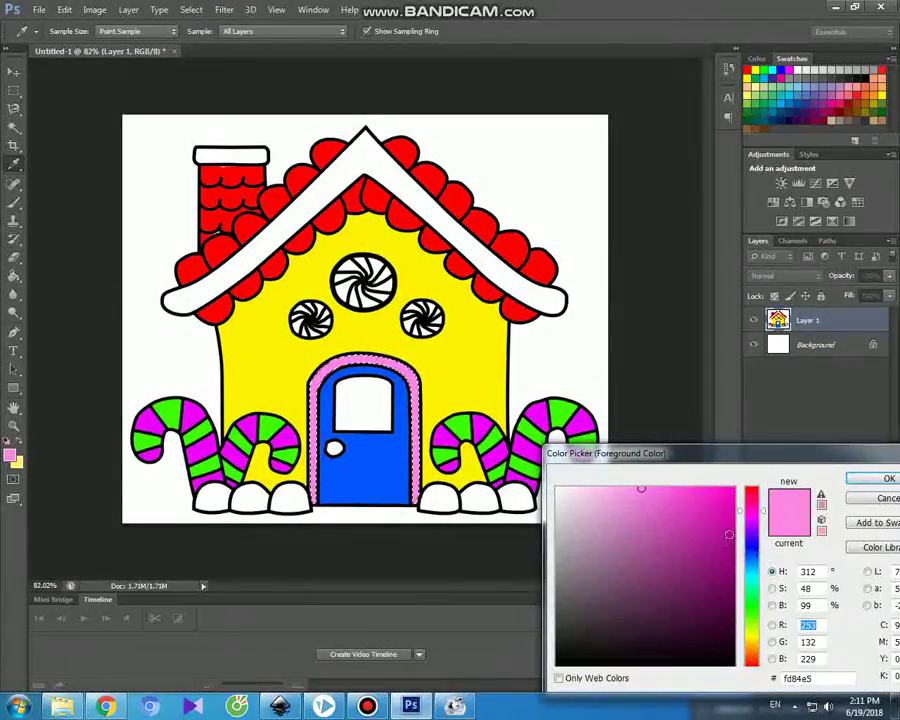
click(729, 535)
click(888, 479)
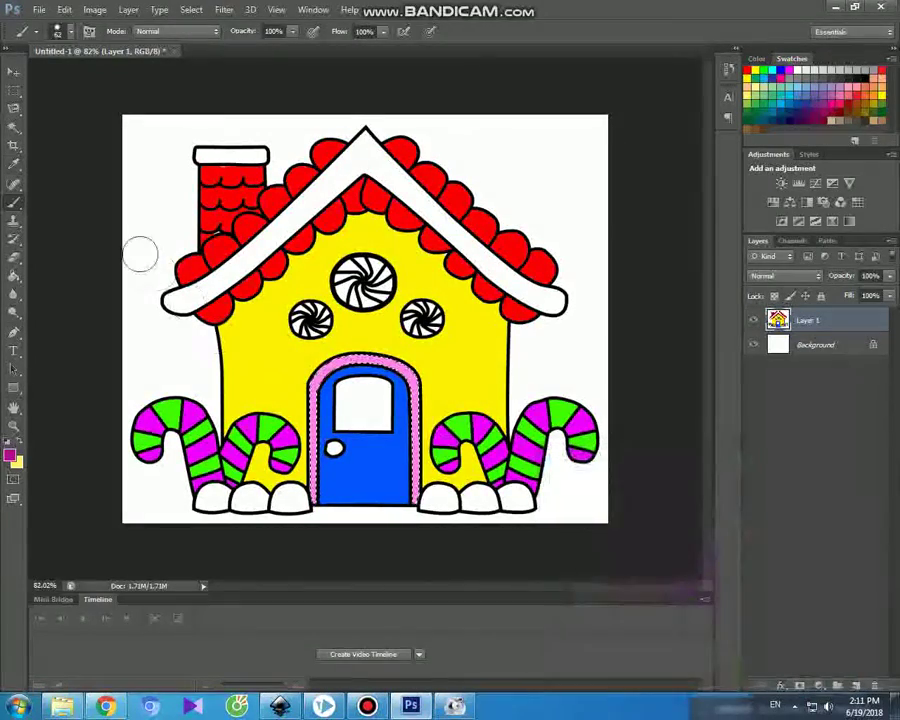
click(14, 130)
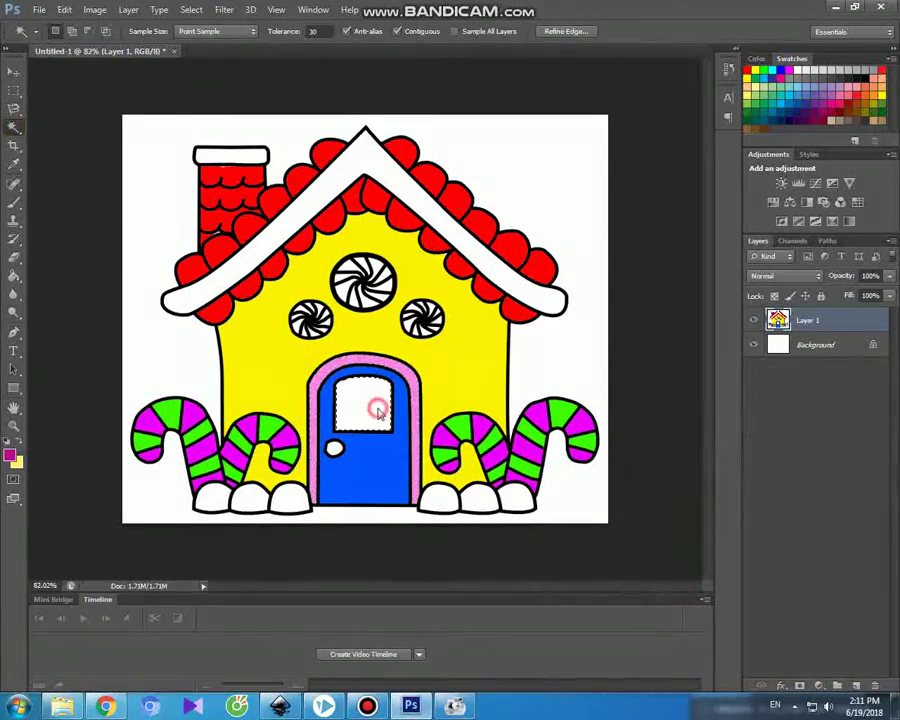
click(14, 201)
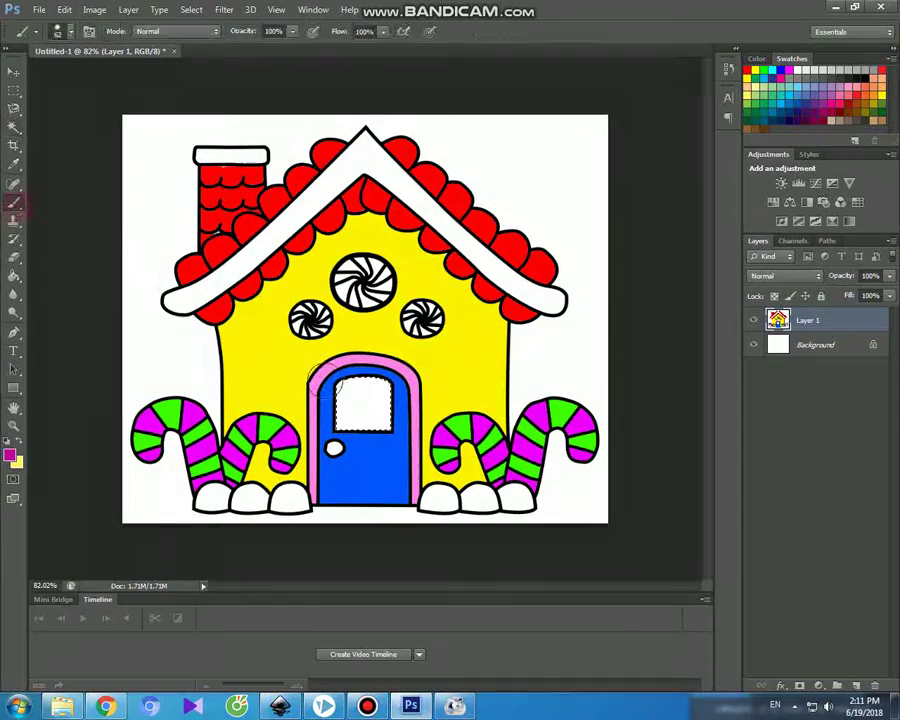
drag(382, 400, 362, 418)
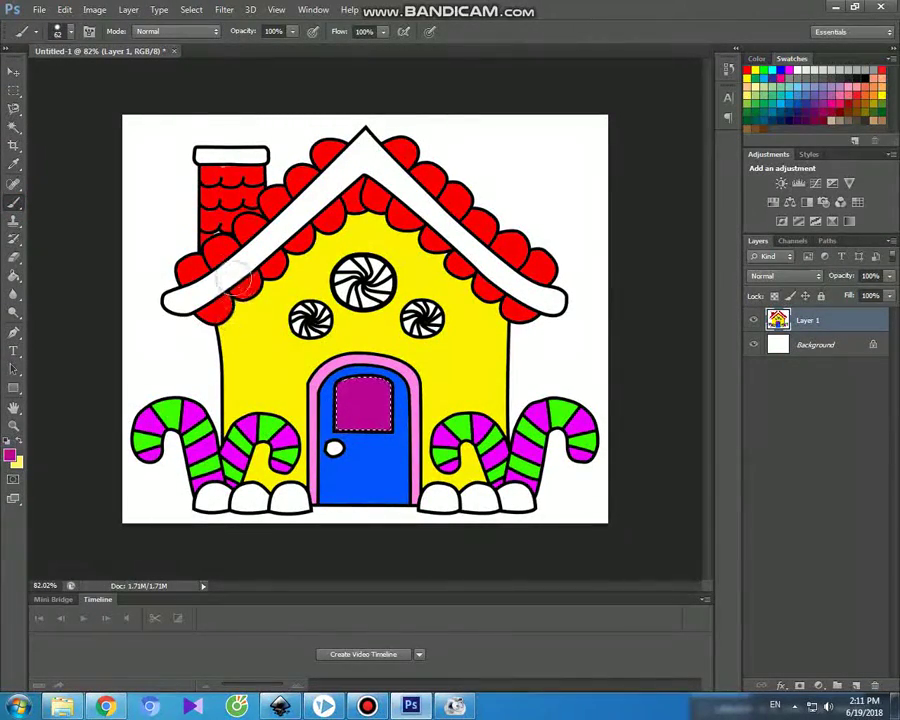
Switch back to the Magic Wand and set the foreground color to olive yellow (#acbb06)
click(15, 72)
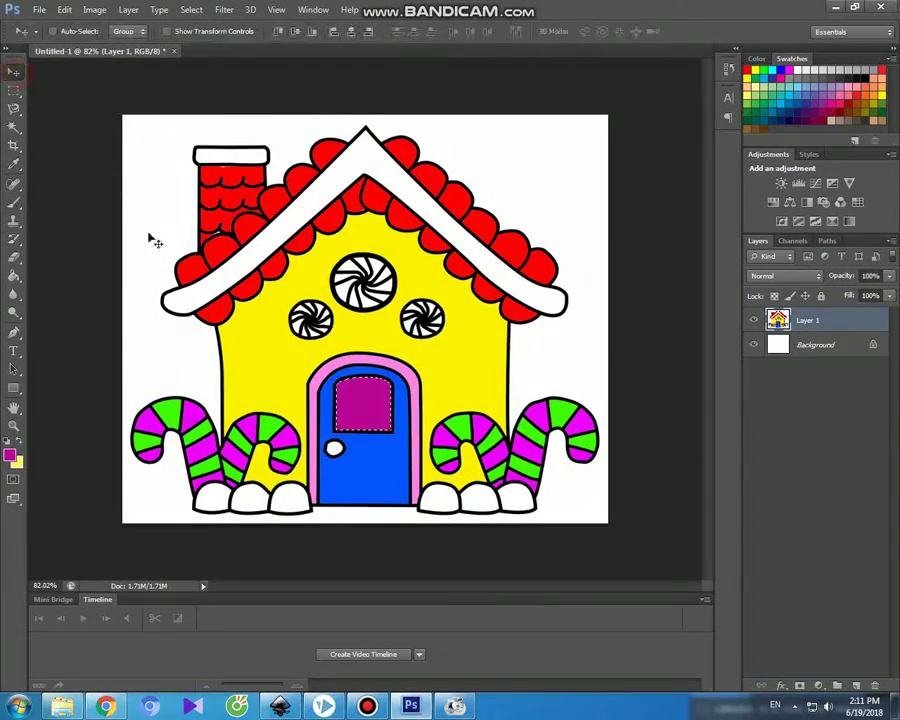
click(13, 131)
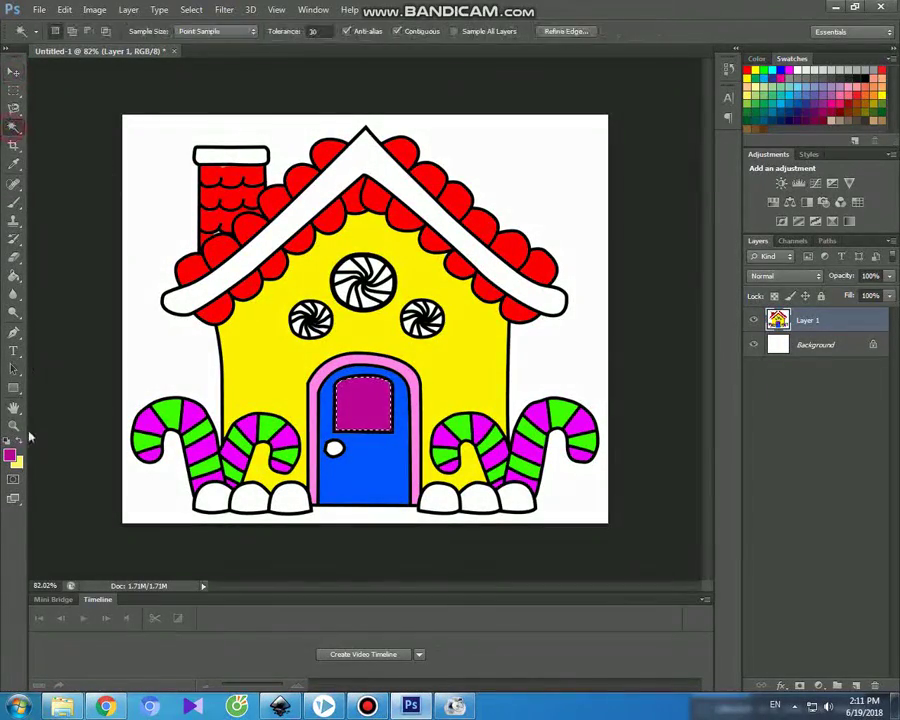
click(10, 456)
drag(756, 636, 757, 633)
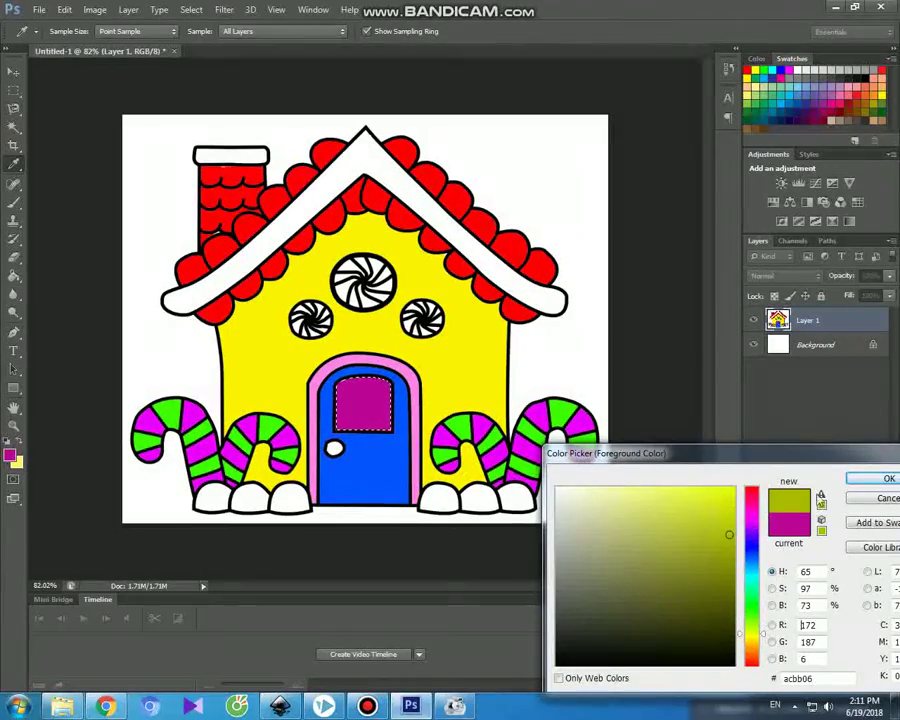
click(866, 478)
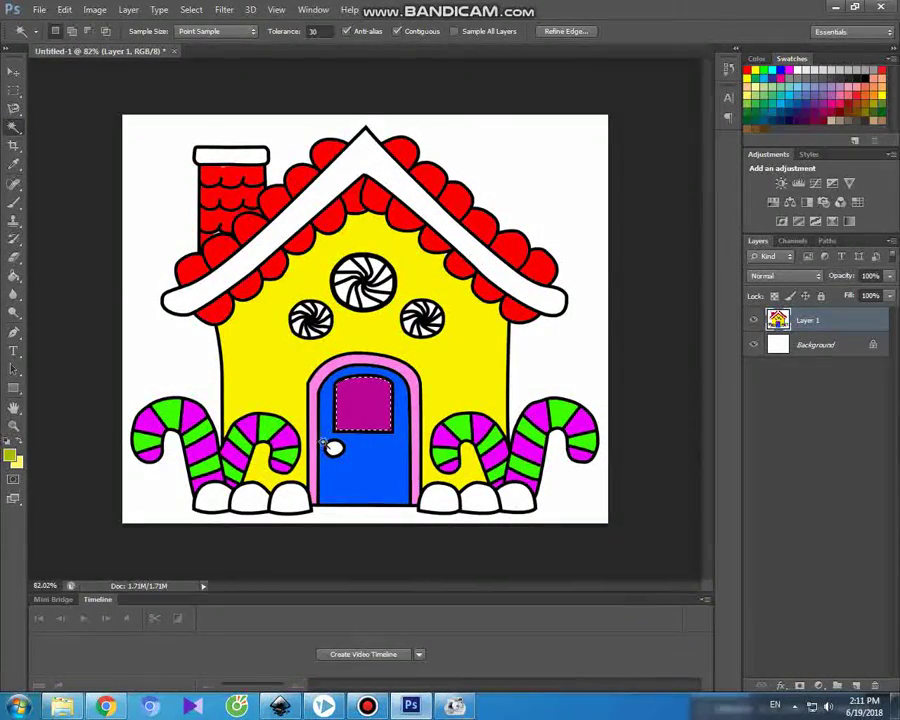
Select the door knob and paint it olive yellow with the brush
click(14, 201)
click(335, 450)
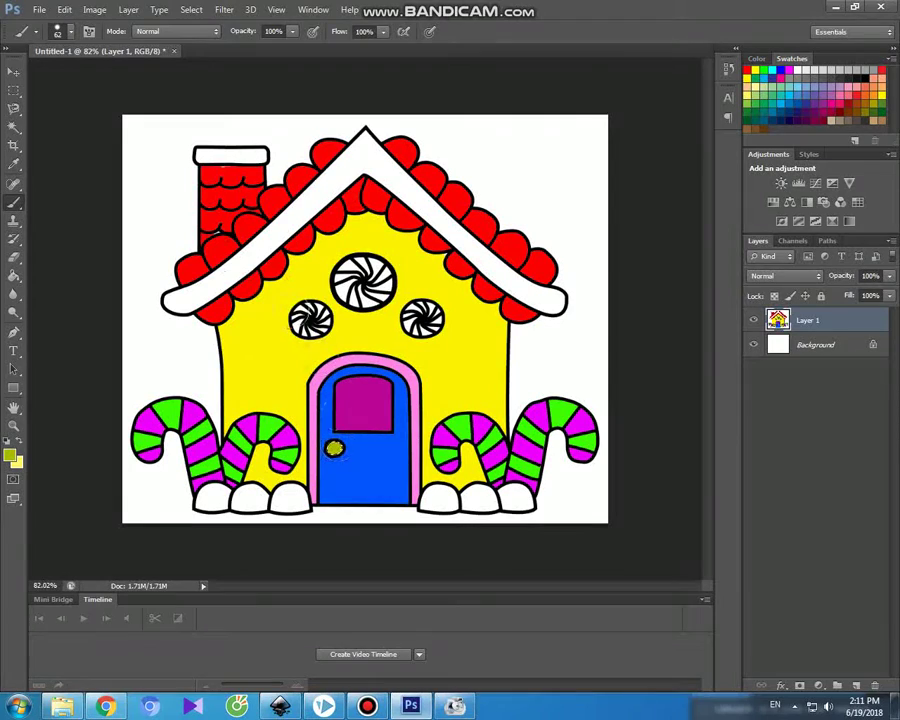
click(14, 72)
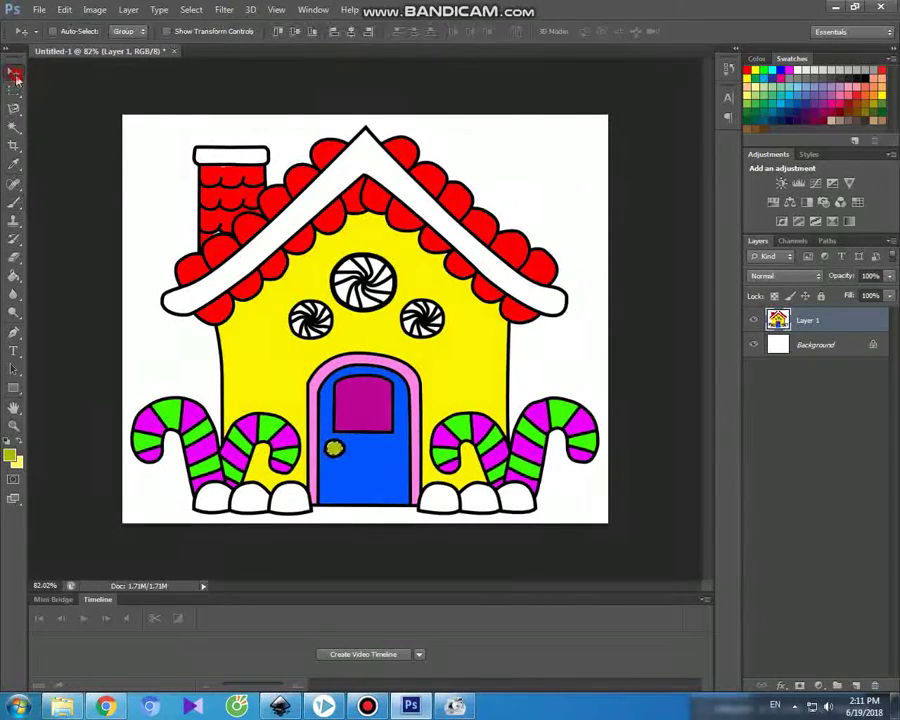
Select the outer gumdrop left of the door and the middle one right of it with the Magic Wand, and brush them dark blue
click(15, 125)
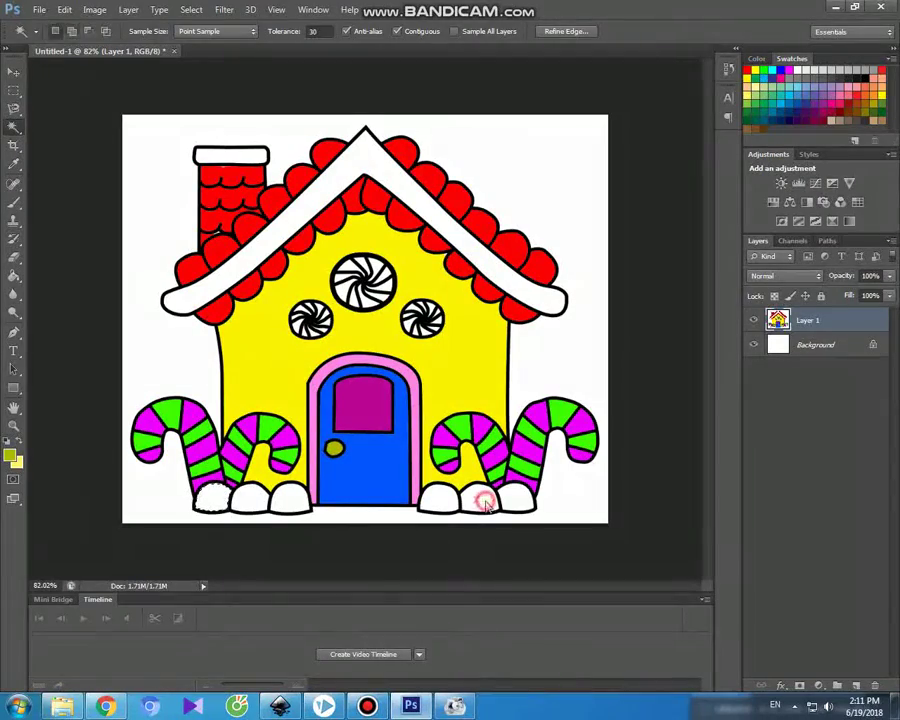
click(12, 456)
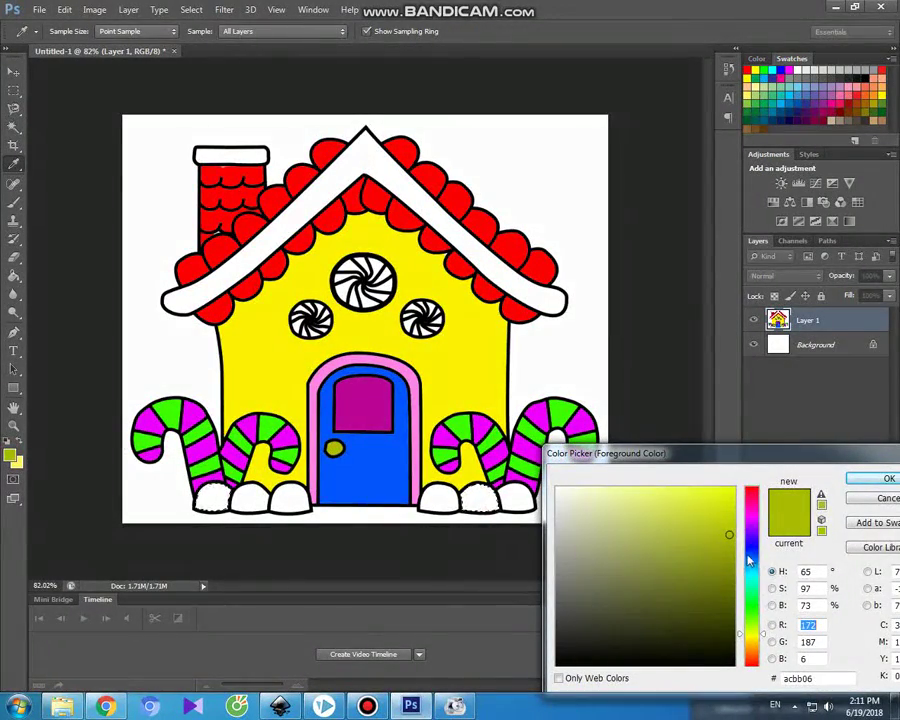
click(748, 558)
click(858, 476)
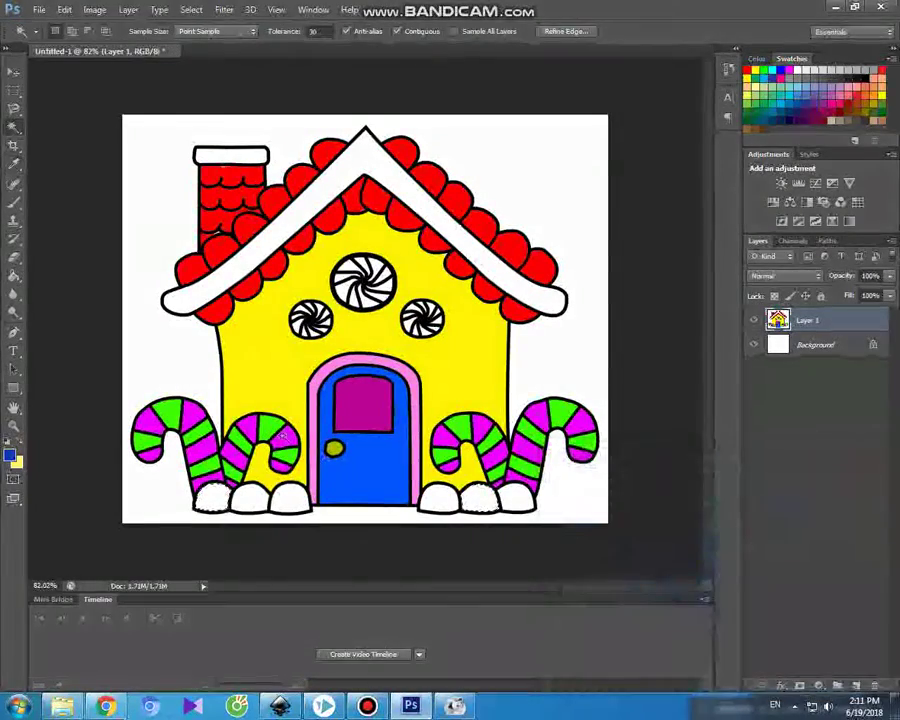
key(b)
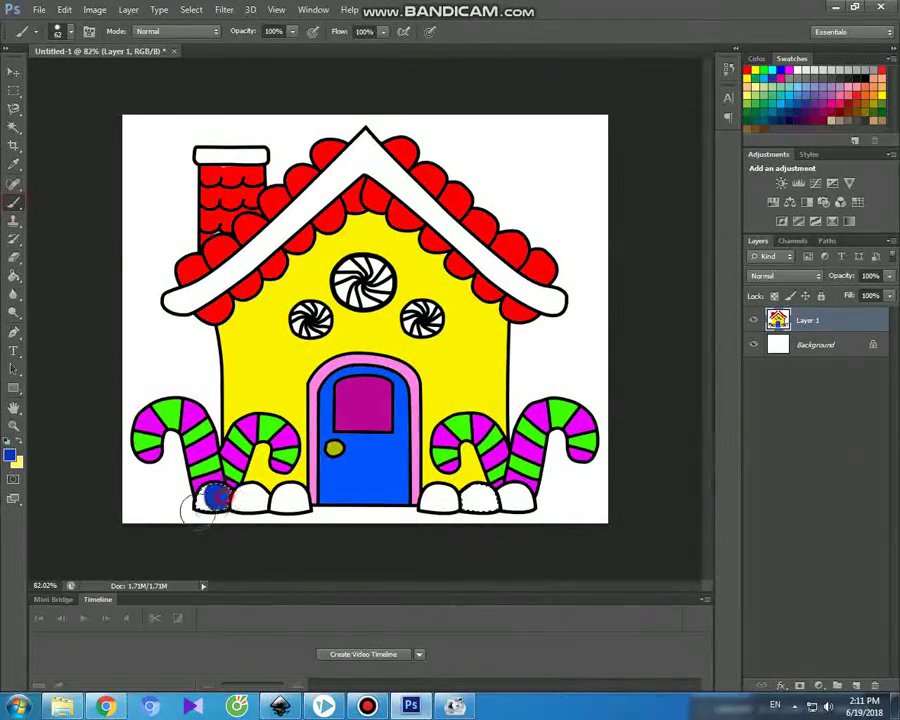
click(190, 497)
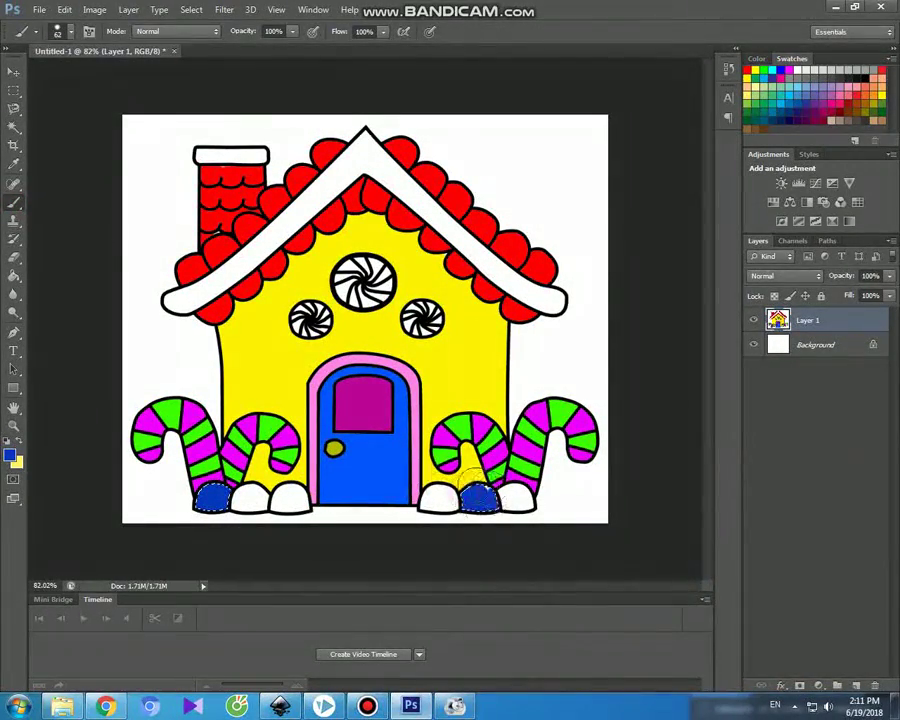
Select the middle gumdrop left of the door and the outermost one right of it, and brush them bright red (#fe070d)
click(14, 126)
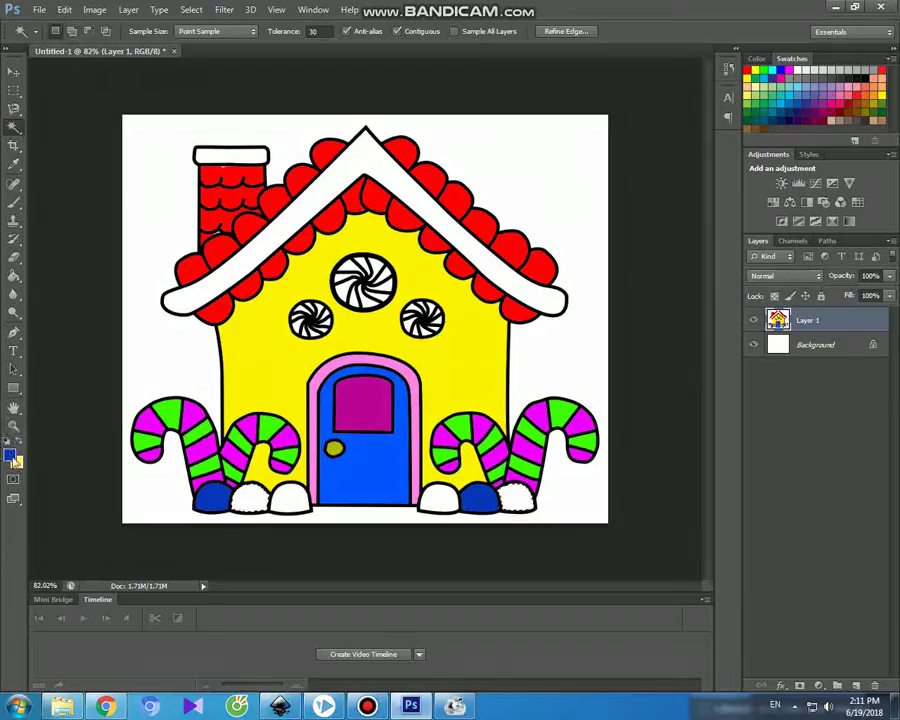
click(10, 454)
click(748, 495)
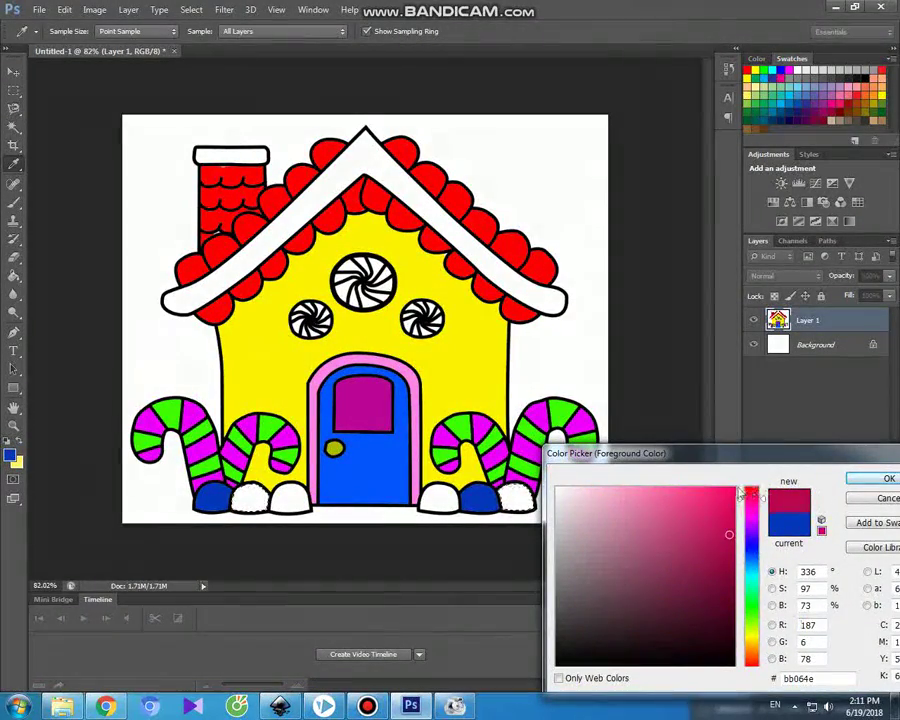
drag(757, 493, 752, 487)
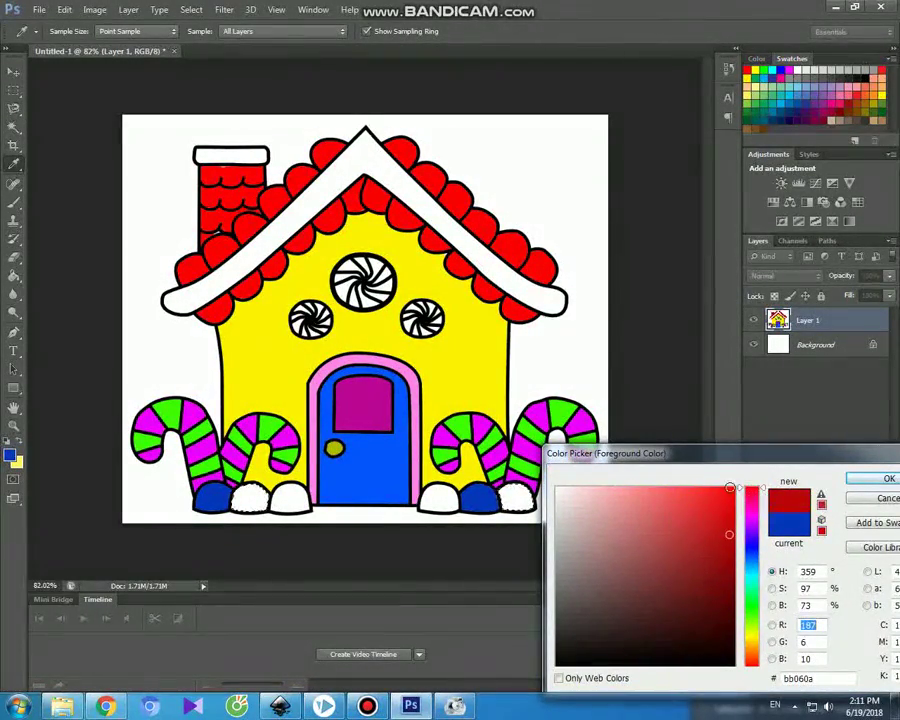
click(852, 477)
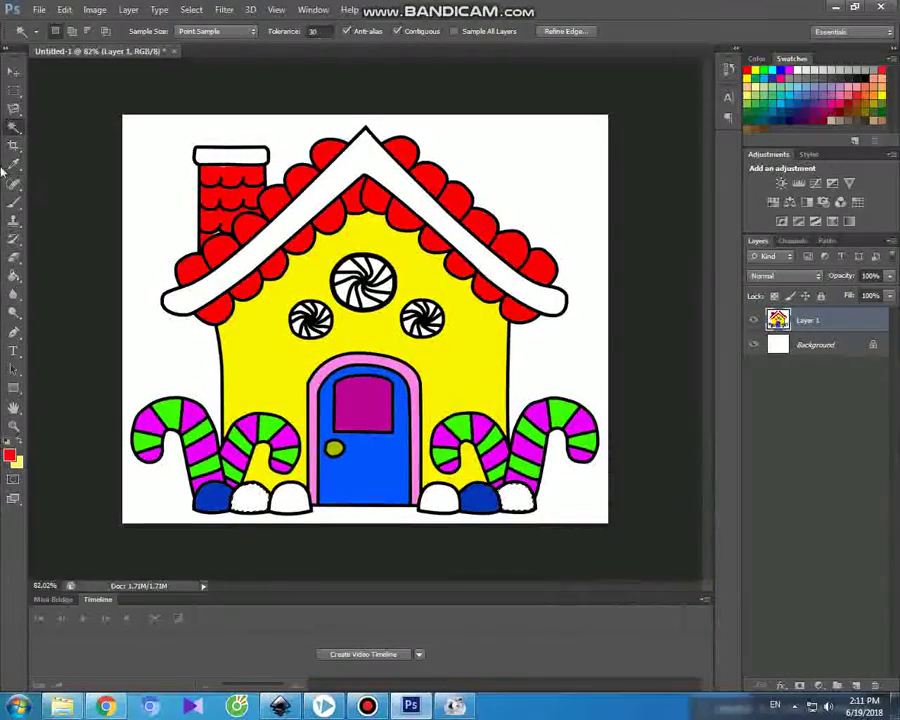
click(14, 201)
drag(256, 485, 272, 497)
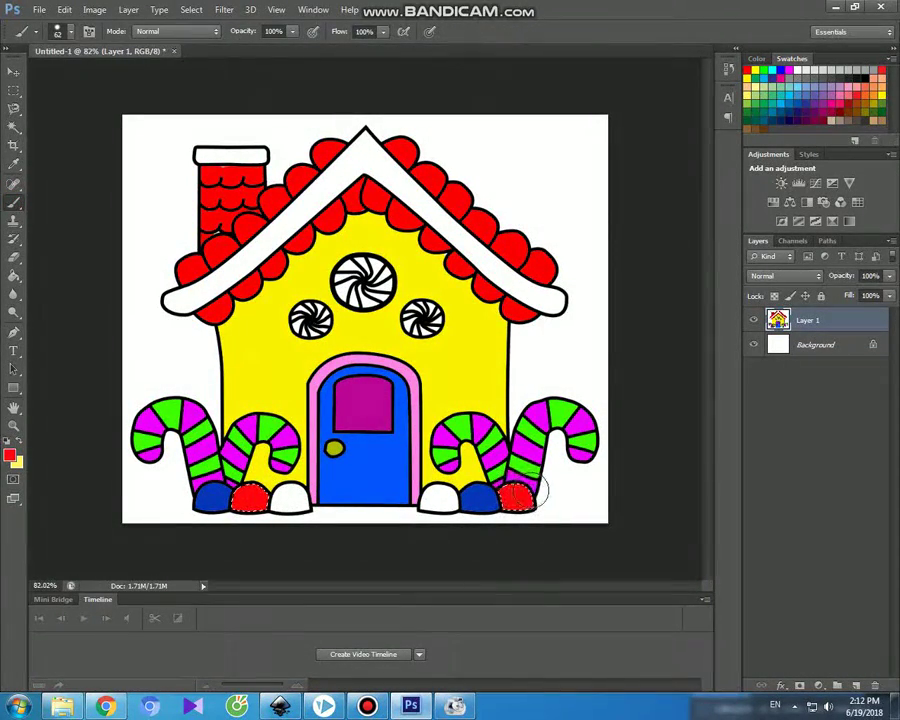
click(13, 72)
Select the two gumdrops directly beside the door with the Magic Wand and paint them purple (#b507fe) with the brush
click(13, 126)
click(296, 495)
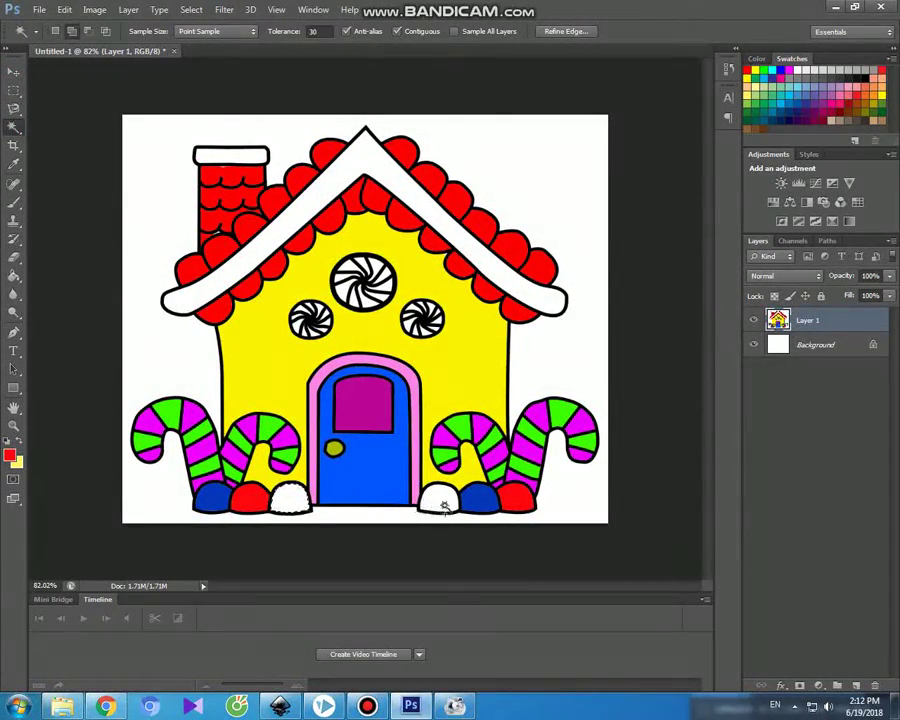
click(12, 457)
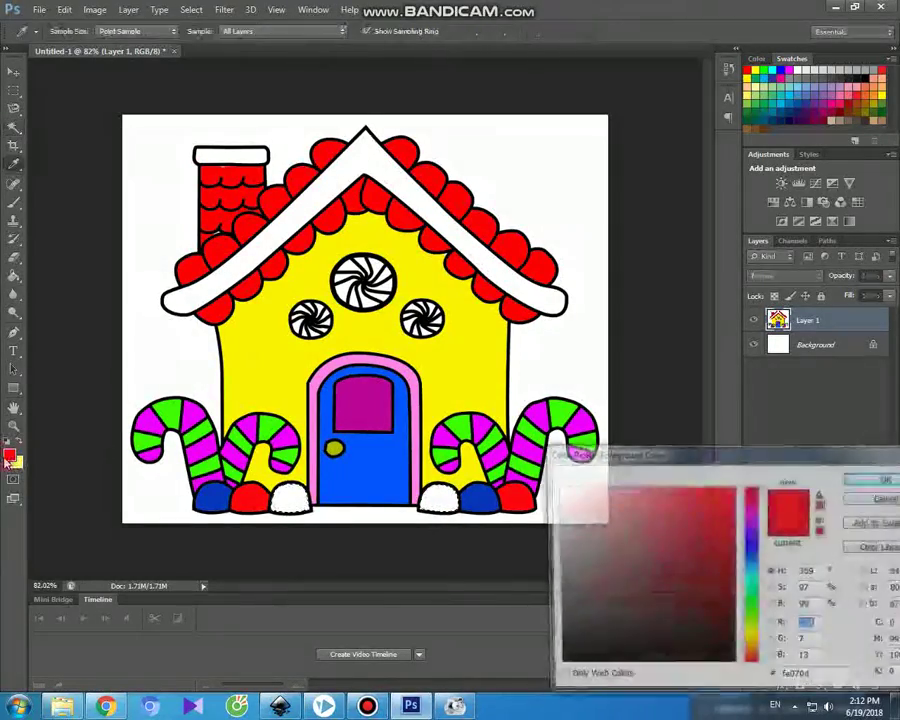
click(752, 527)
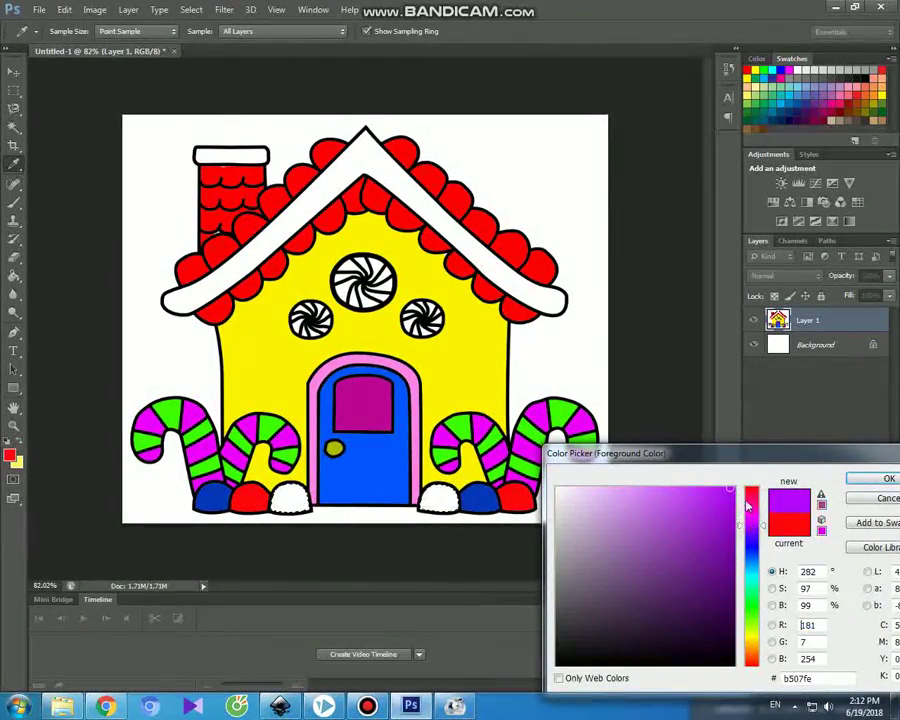
click(858, 478)
click(14, 201)
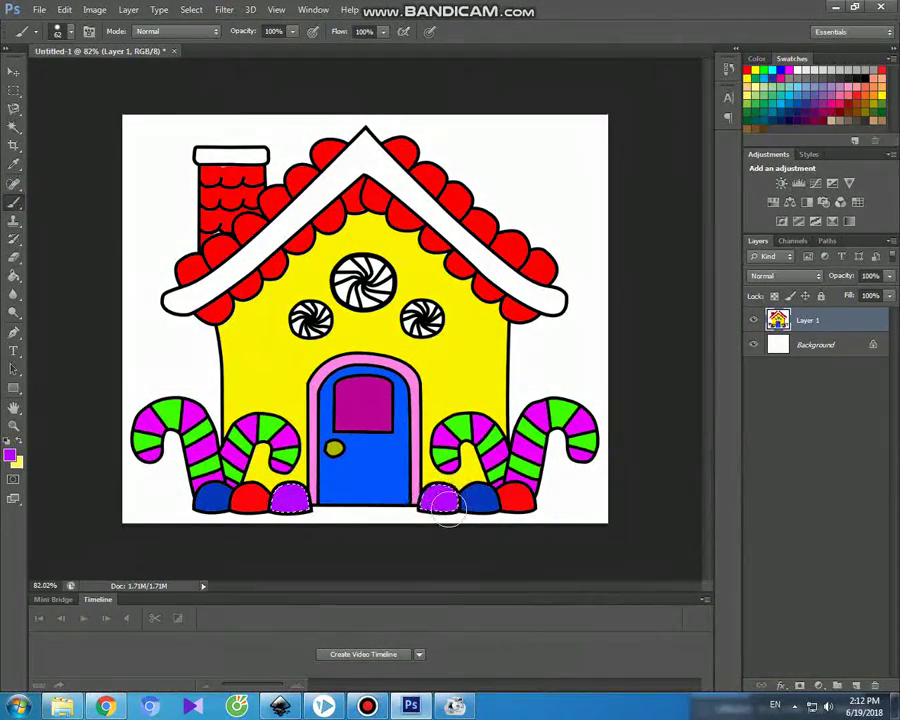
click(12, 68)
Set the foreground color to dark red (#c10606), select the white roof band with the Magic Wand, and paint it with the brush
click(12, 455)
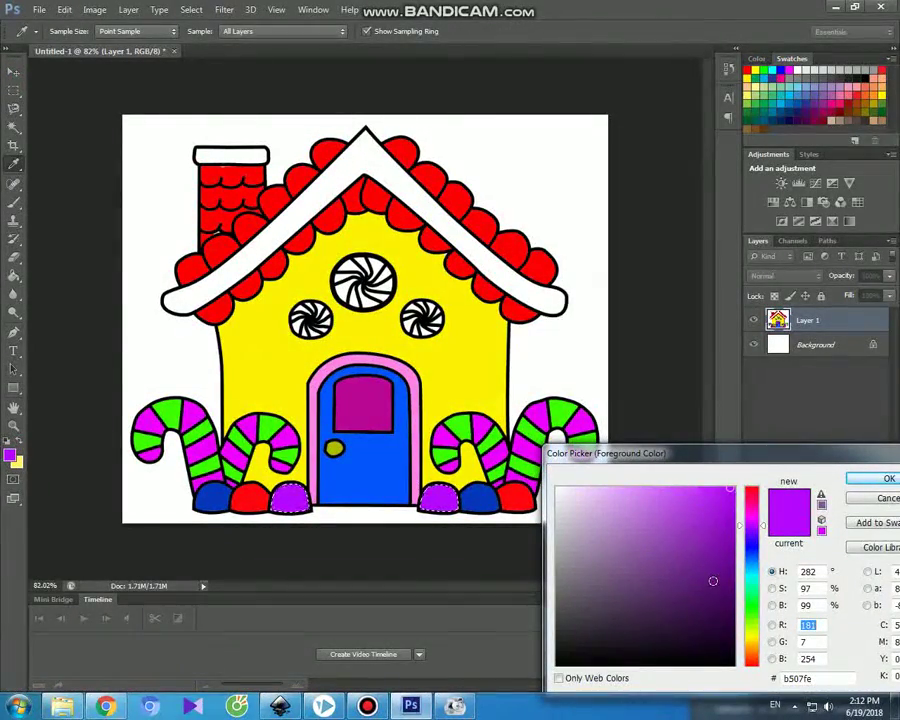
drag(753, 660, 765, 672)
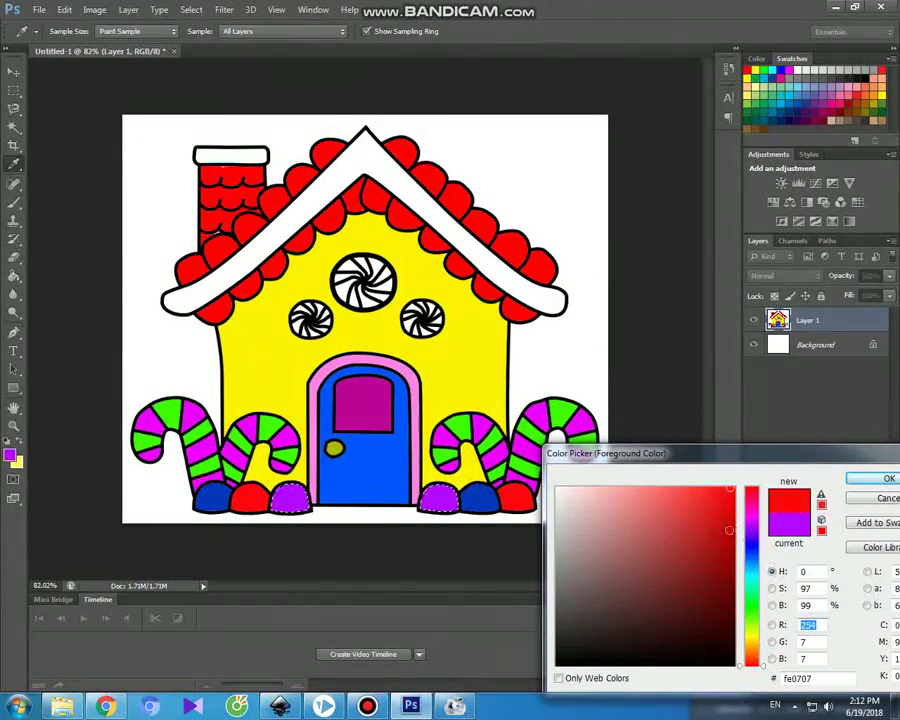
click(729, 529)
click(886, 480)
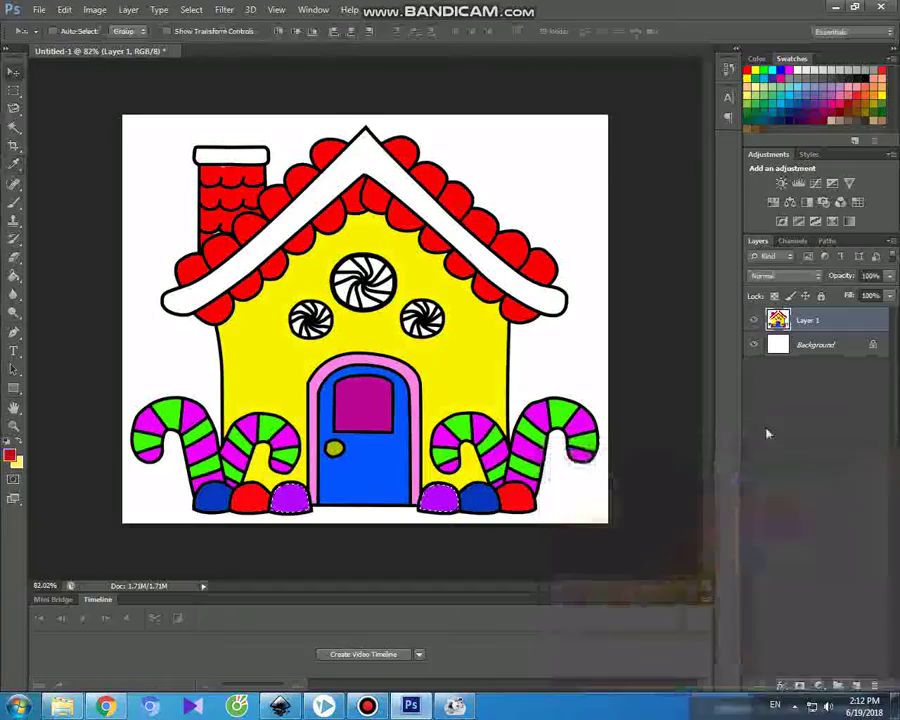
click(14, 126)
click(267, 225)
click(14, 201)
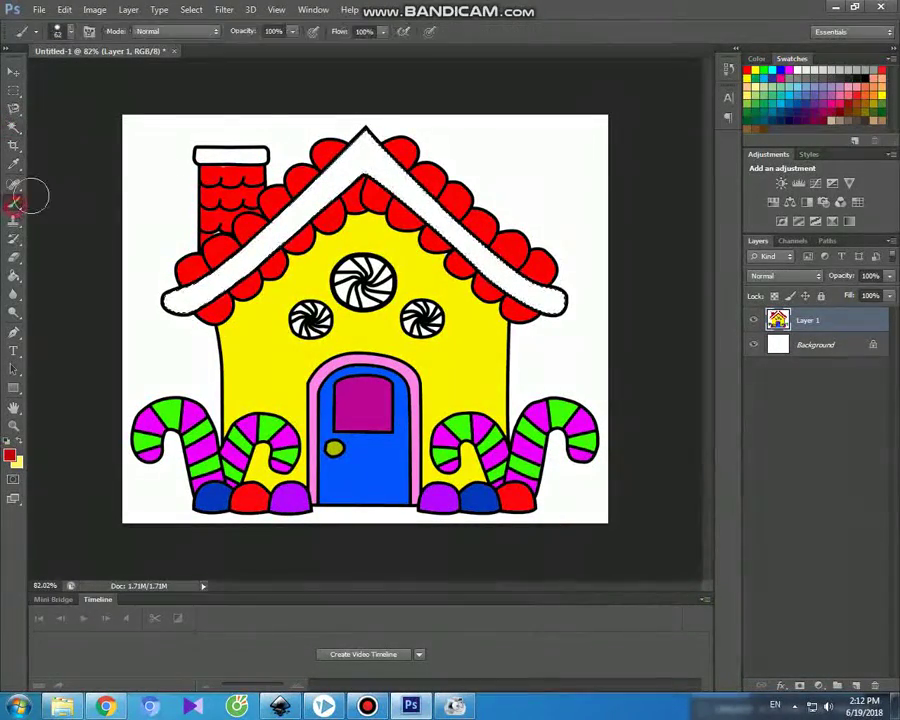
mouse_move(366, 128)
mouse_down()
mouse_move(310, 228)
mouse_move(151, 297)
mouse_move(168, 300)
mouse_move(400, 166)
mouse_move(560, 303)
mouse_move(490, 277)
mouse_up()
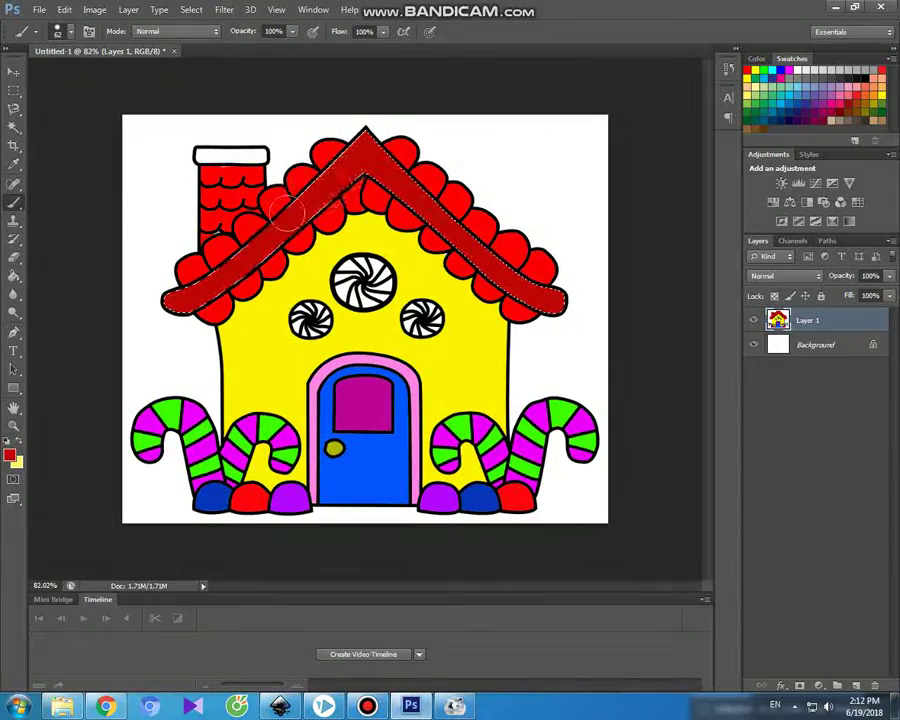
Select the chimney cap with the Magic Wand and paint it brown (#754f05) with the brush
click(14, 127)
click(207, 156)
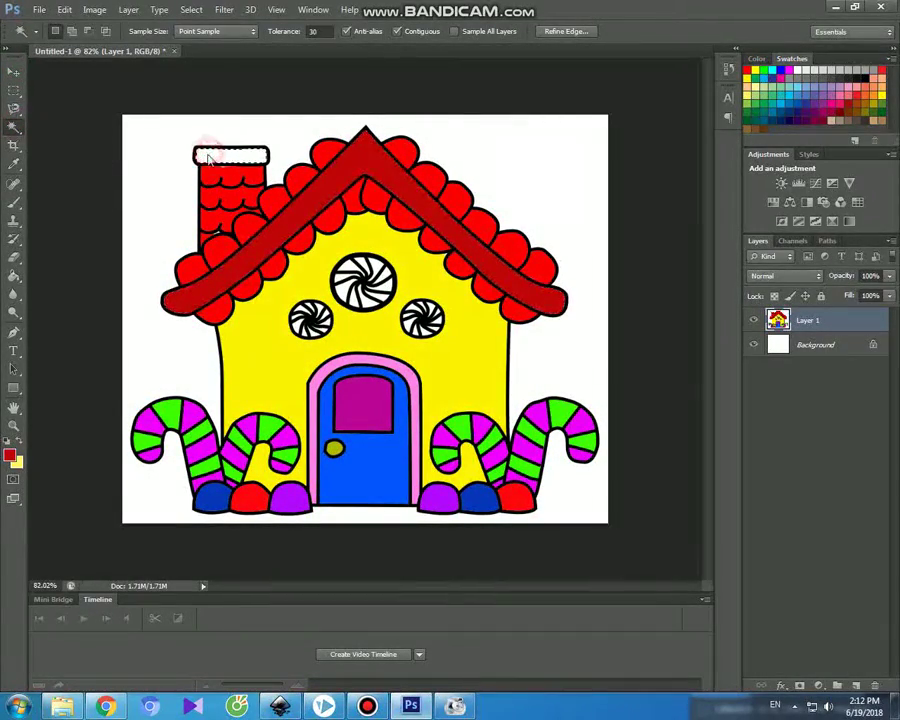
click(14, 457)
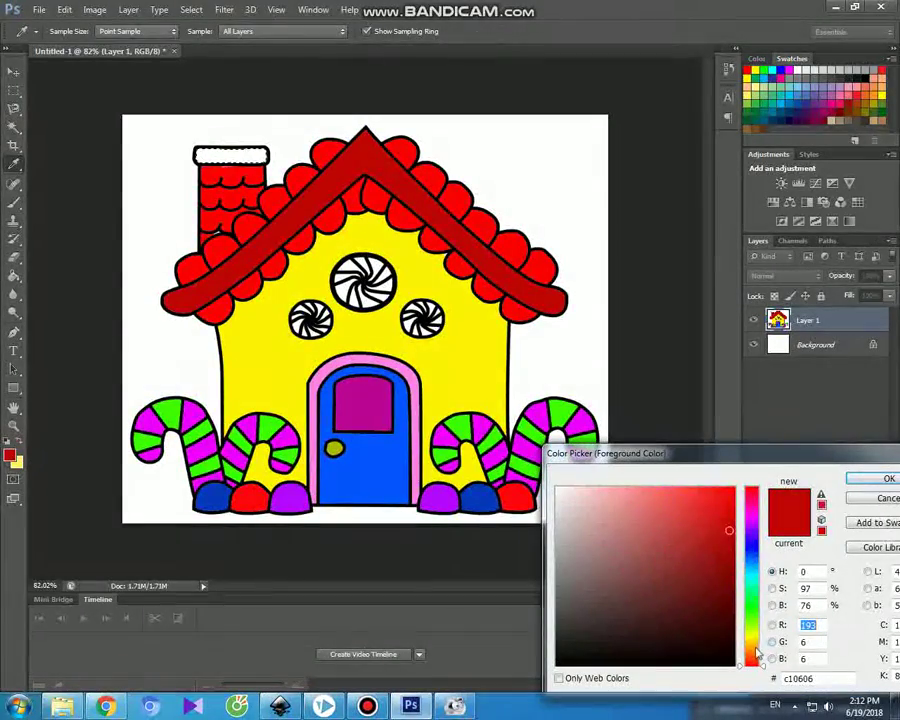
click(756, 648)
click(715, 610)
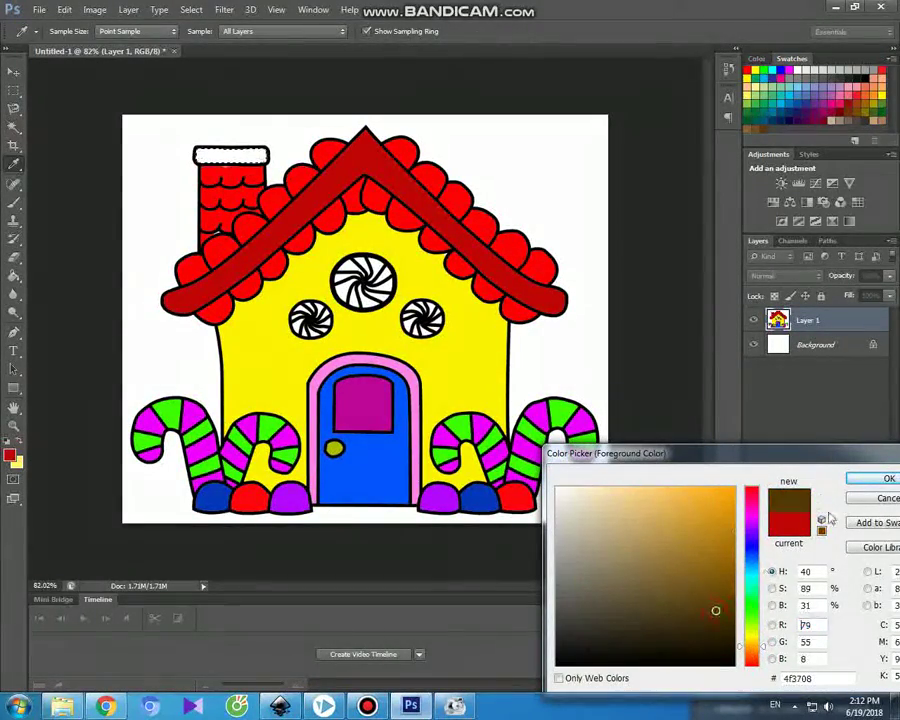
click(727, 583)
click(874, 478)
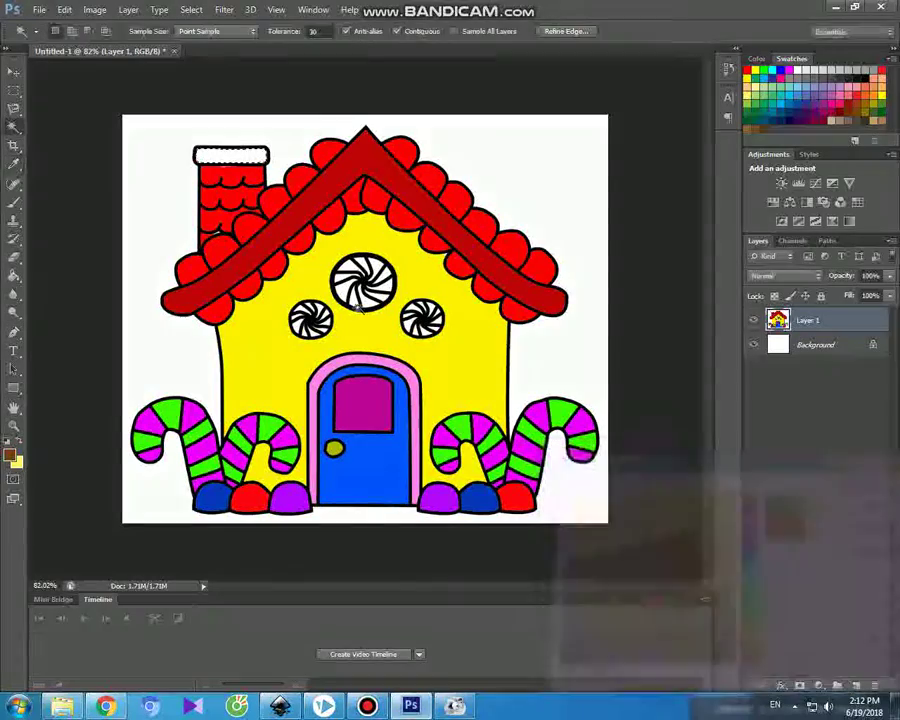
click(14, 200)
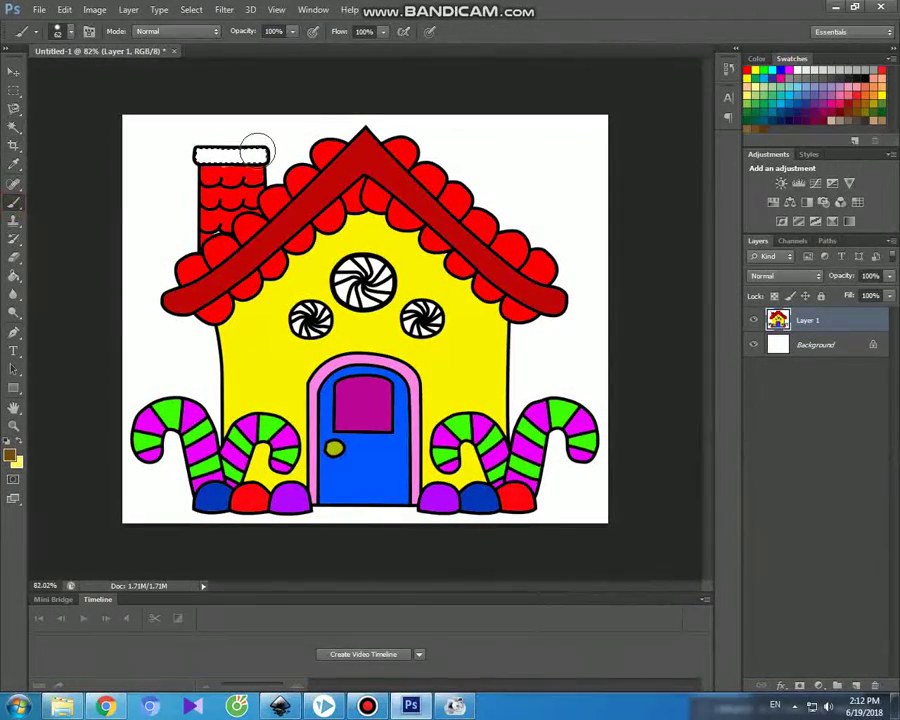
click(14, 70)
Select the white background around the house with the Magic Wand and set the foreground color to light cyan (#59e8fd)
click(15, 127)
click(163, 167)
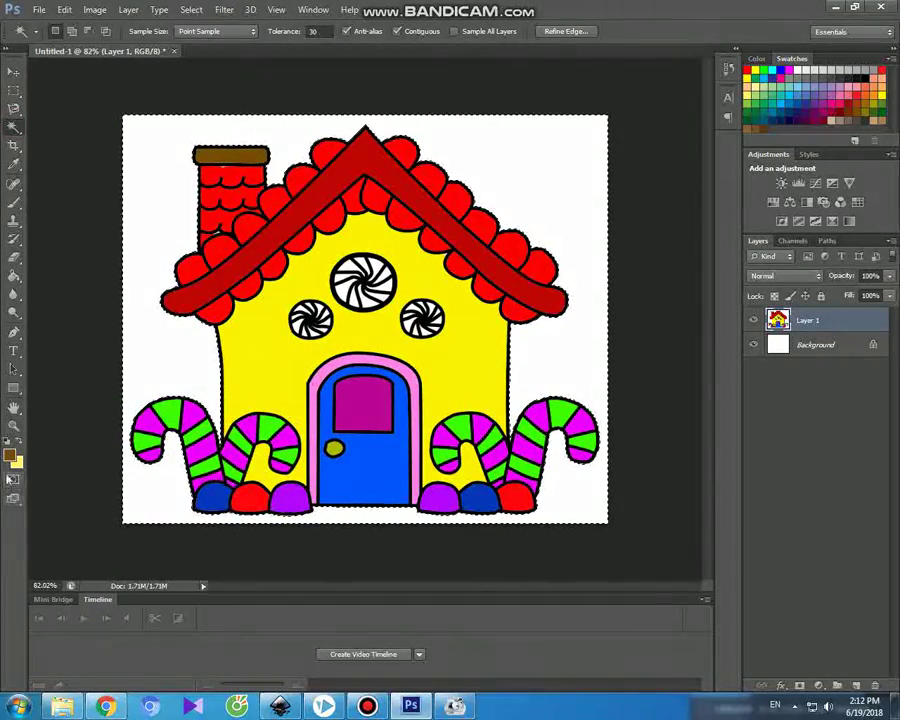
click(12, 455)
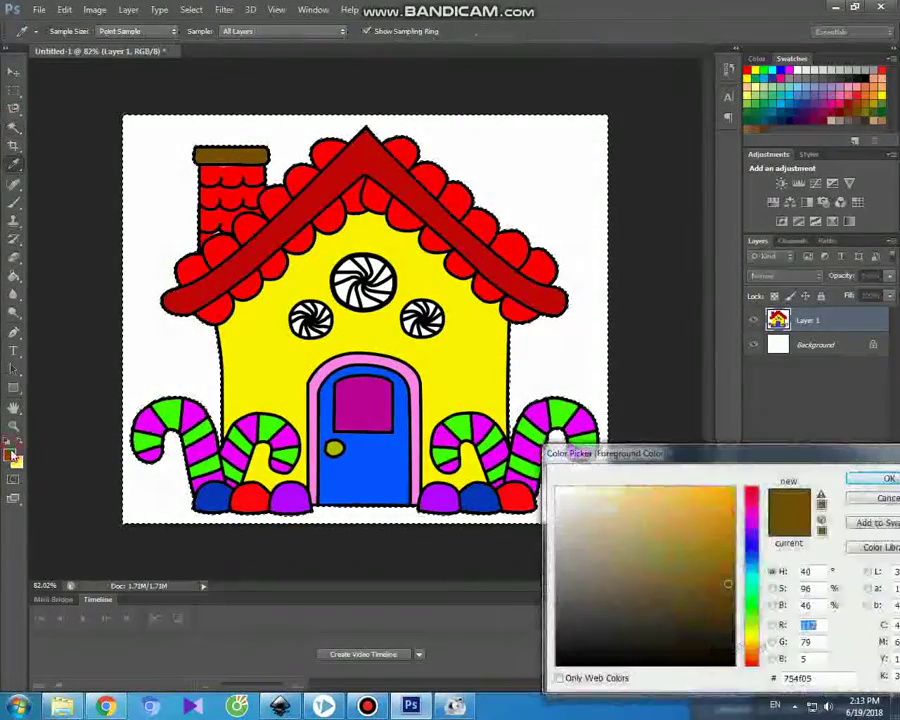
click(751, 572)
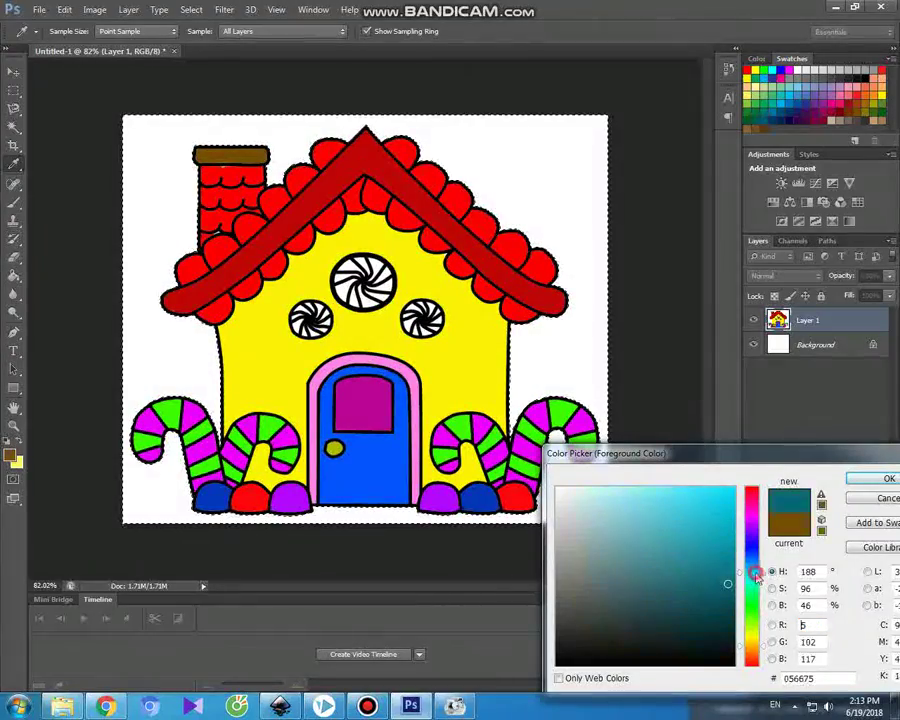
click(671, 488)
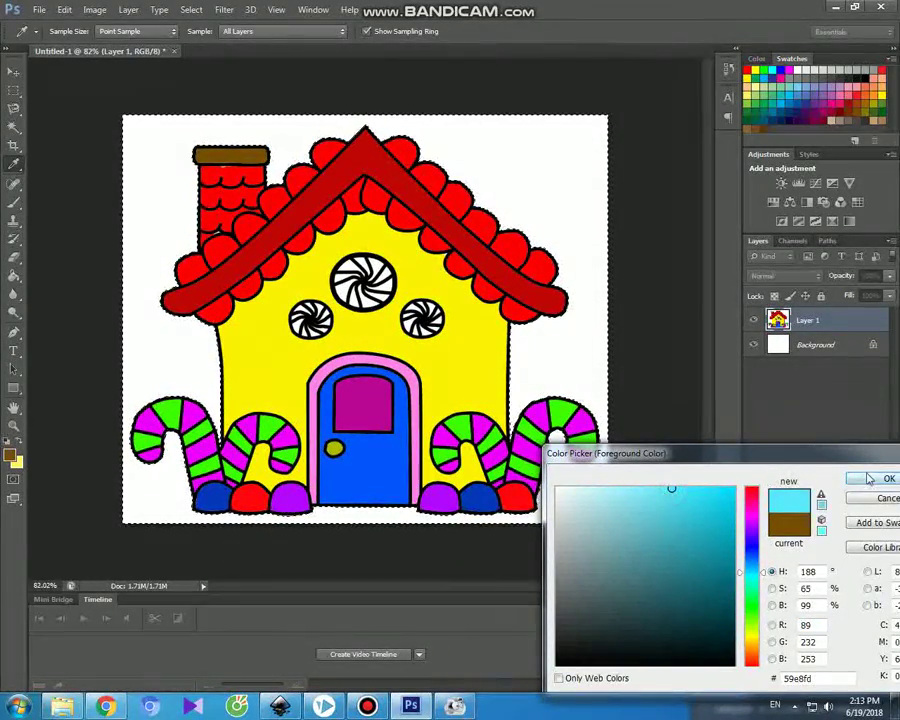
click(868, 480)
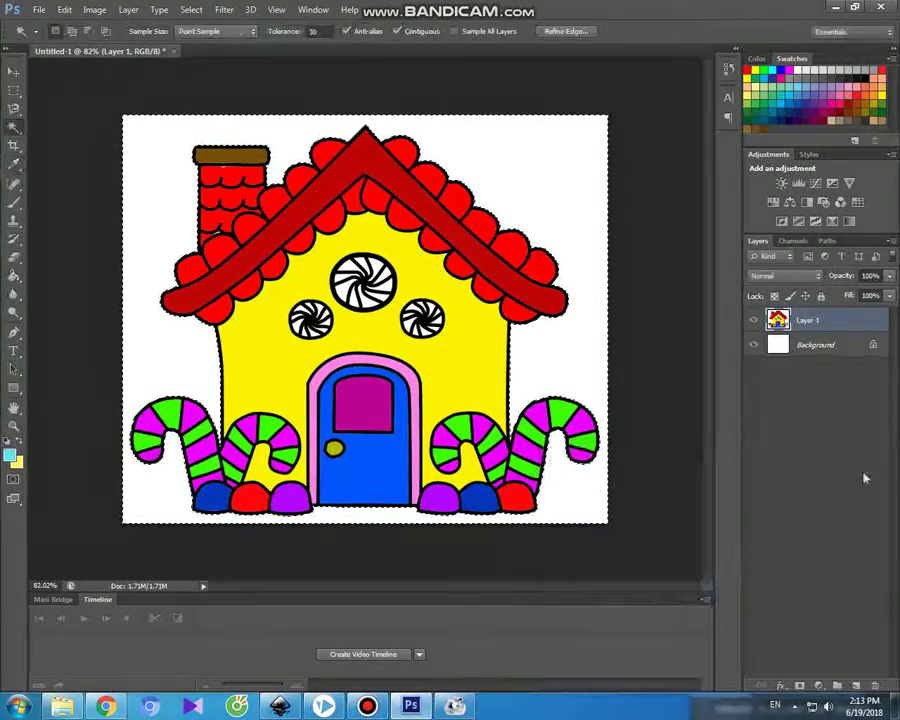
Paint the selected background around the house light cyan with the brush, covering the whole area, and deselect it
click(14, 201)
drag(141, 131, 105, 119)
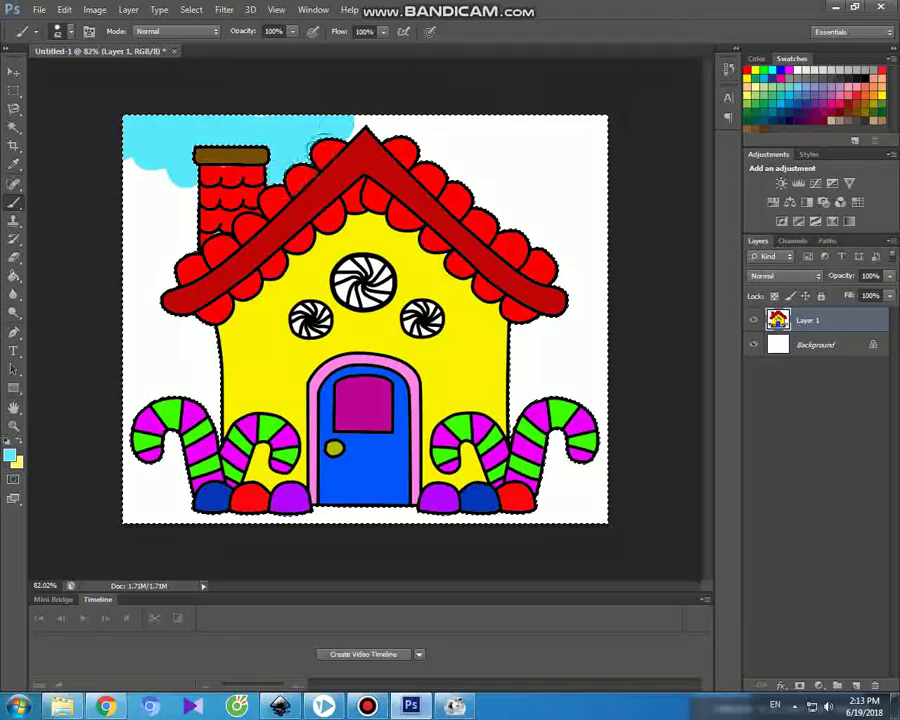
mouse_move(352, 125)
mouse_down()
mouse_move(600, 127)
mouse_move(554, 156)
mouse_move(470, 167)
mouse_move(424, 160)
mouse_move(492, 147)
mouse_move(588, 160)
mouse_move(596, 271)
mouse_move(466, 188)
mouse_move(521, 211)
mouse_up()
mouse_move(565, 302)
mouse_down()
mouse_move(581, 229)
mouse_move(573, 204)
mouse_move(539, 185)
mouse_move(497, 189)
mouse_up()
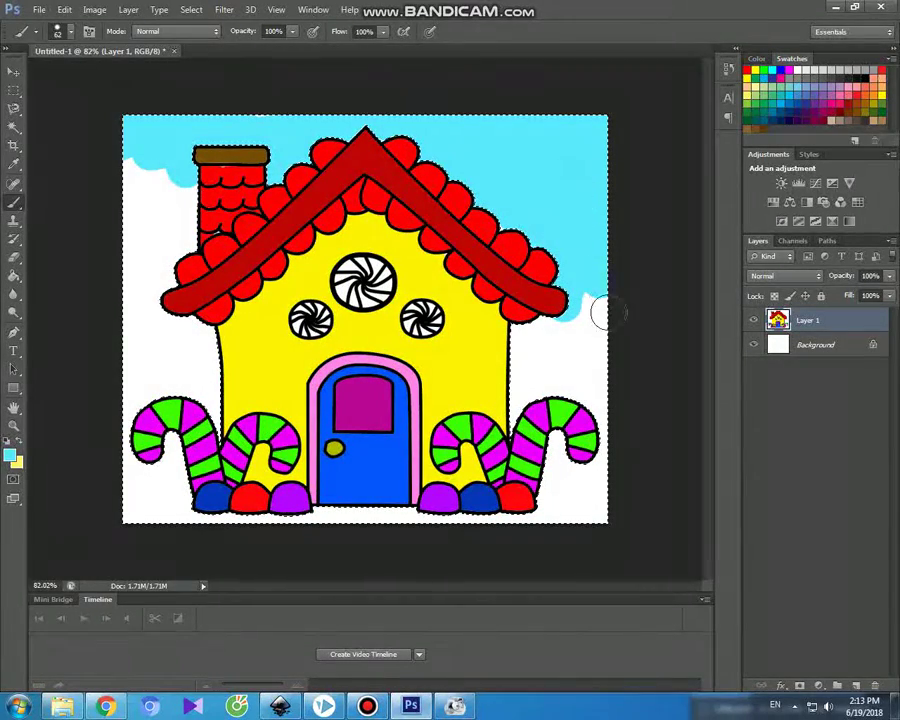
mouse_move(597, 311)
mouse_down()
mouse_move(585, 370)
mouse_move(577, 328)
mouse_move(540, 380)
mouse_move(546, 306)
mouse_move(512, 400)
mouse_move(585, 395)
mouse_up()
mouse_move(575, 470)
mouse_down()
mouse_move(584, 510)
mouse_move(594, 489)
mouse_move(594, 517)
mouse_move(593, 472)
mouse_move(554, 445)
mouse_move(544, 505)
mouse_move(571, 491)
mouse_move(538, 524)
mouse_up()
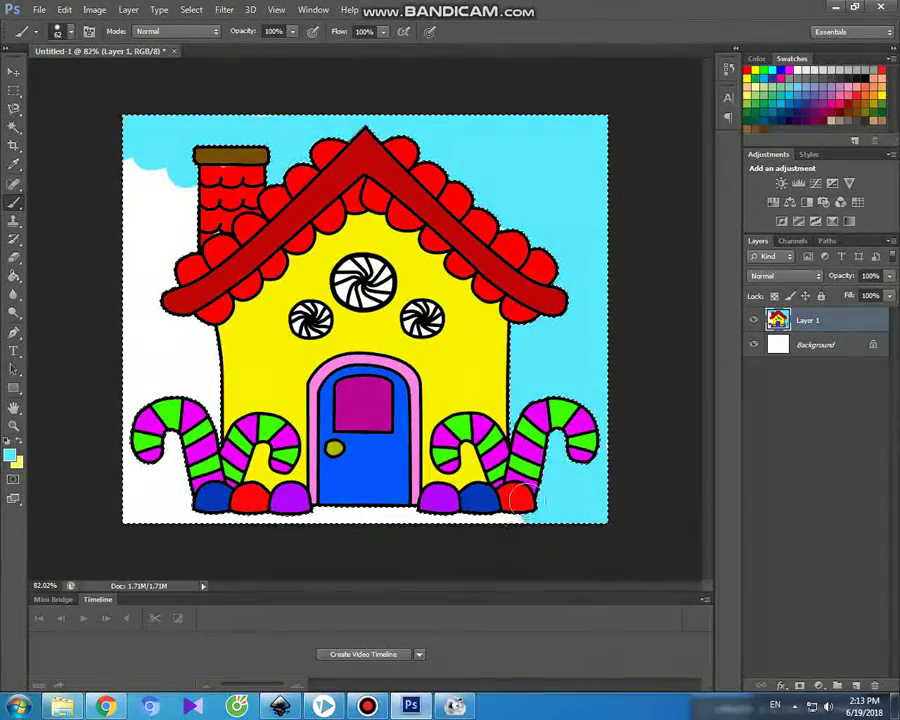
mouse_move(512, 515)
mouse_down()
mouse_move(141, 528)
mouse_move(224, 520)
mouse_up()
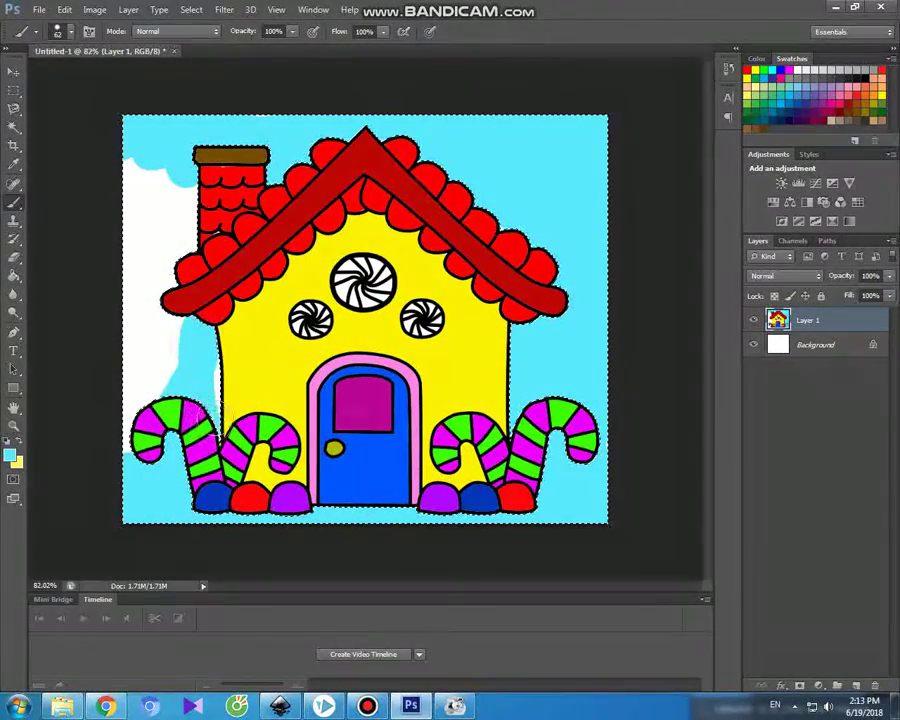
mouse_move(210, 330)
mouse_down()
mouse_move(185, 313)
mouse_move(130, 437)
mouse_up()
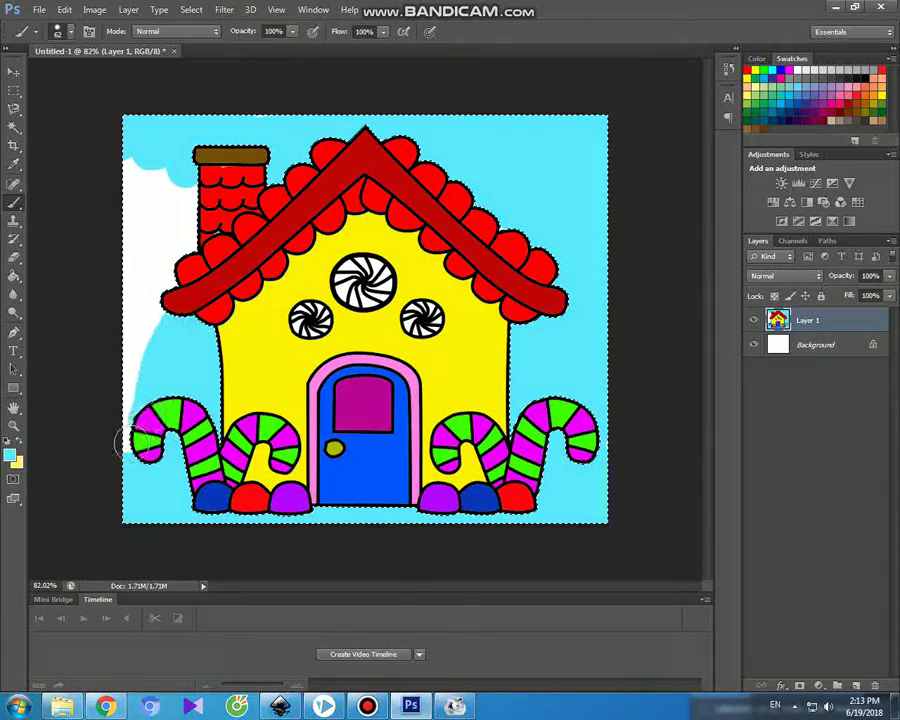
mouse_move(135, 375)
mouse_down()
mouse_move(175, 297)
mouse_move(112, 328)
mouse_move(120, 185)
mouse_move(138, 170)
mouse_move(88, 180)
mouse_move(120, 195)
mouse_move(142, 135)
mouse_move(168, 302)
mouse_up()
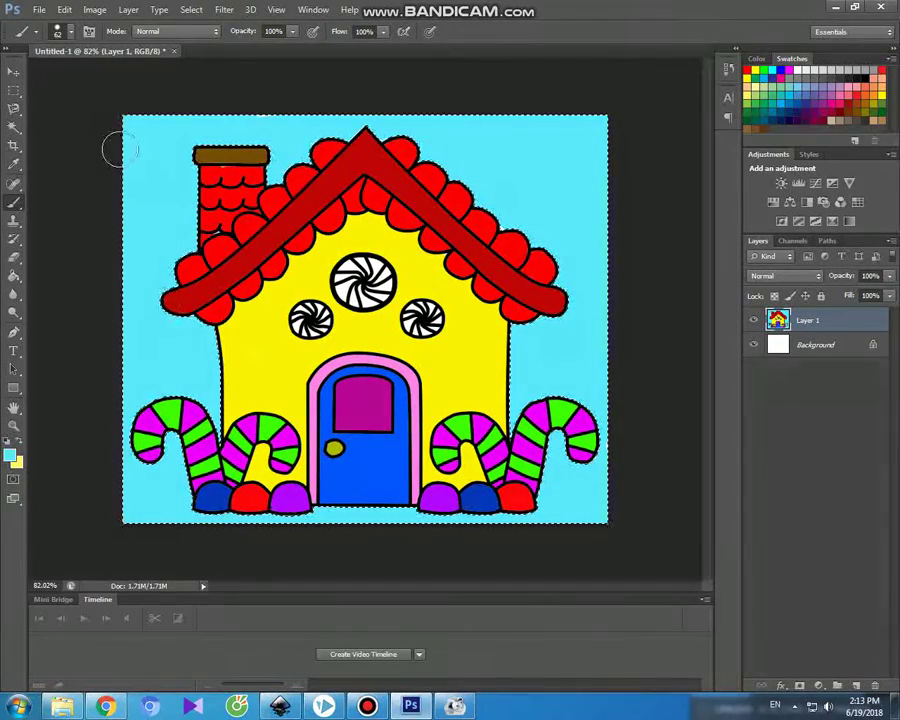
key(ctrl+d)
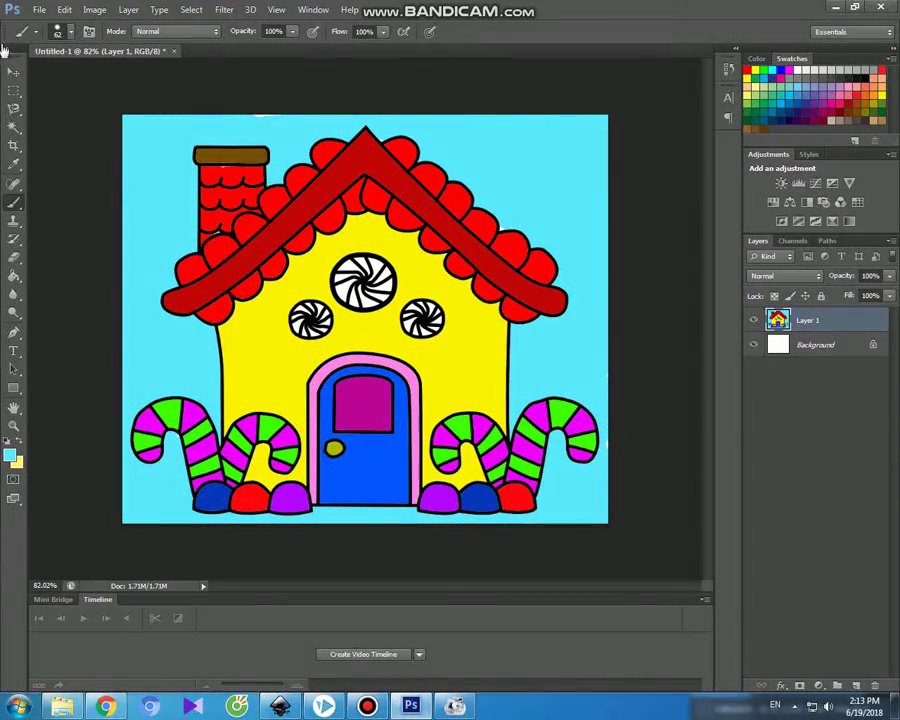
click(12, 73)
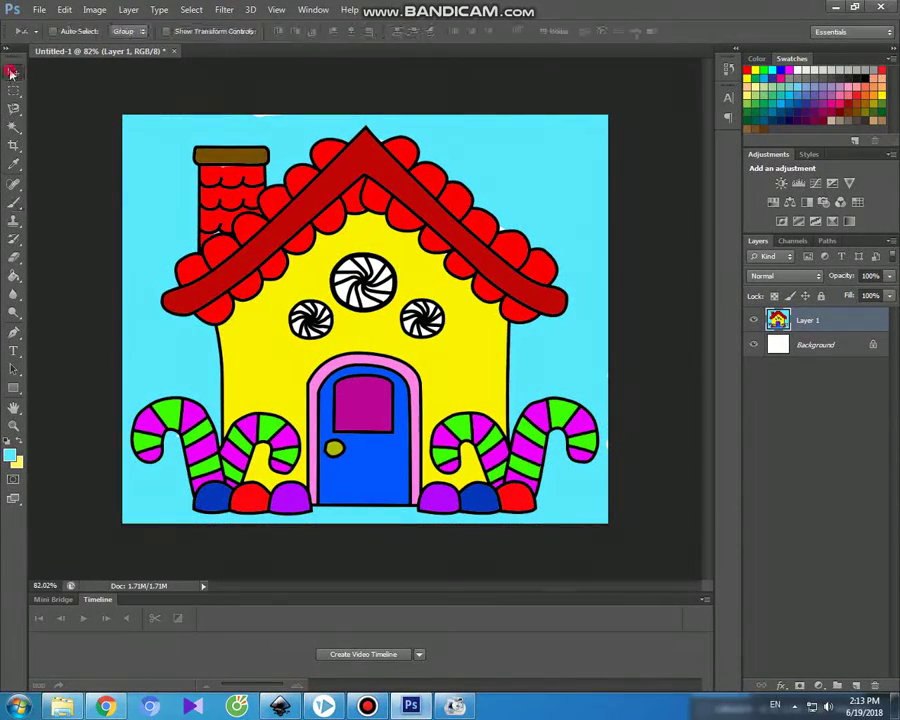
click(368, 706)
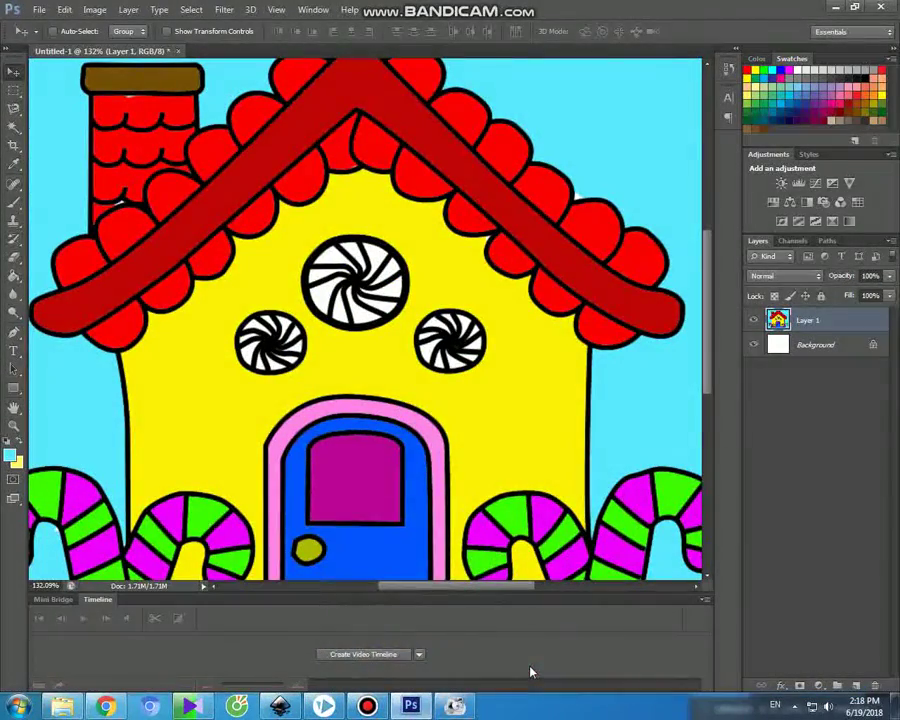
Select alternating segments of the three swirl candies with the Magic Wand and paint them teal (#03a9c2) with the brush
click(15, 127)
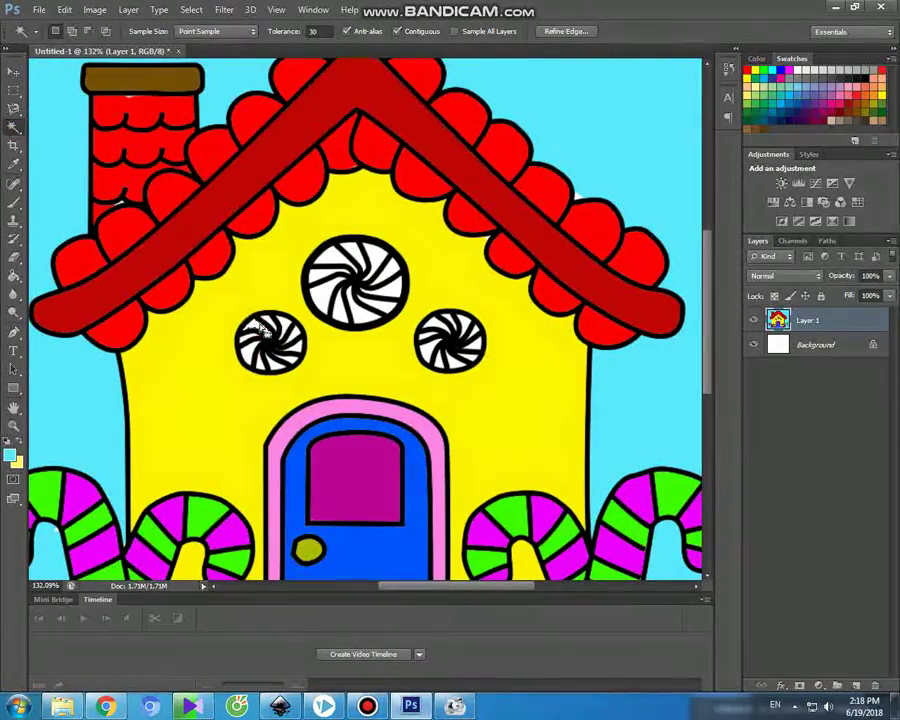
click(255, 340)
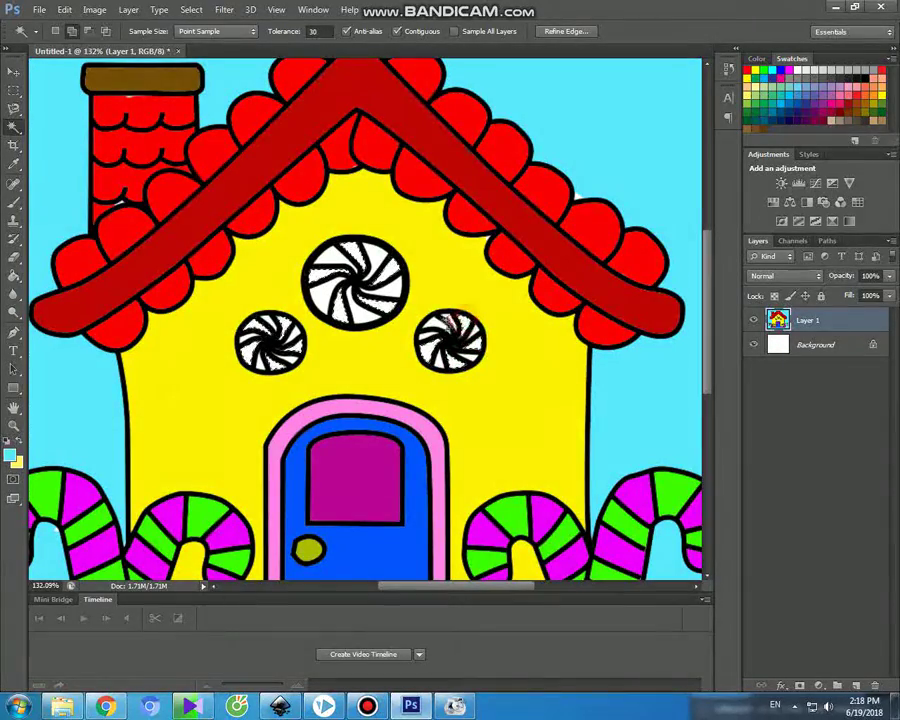
click(8, 457)
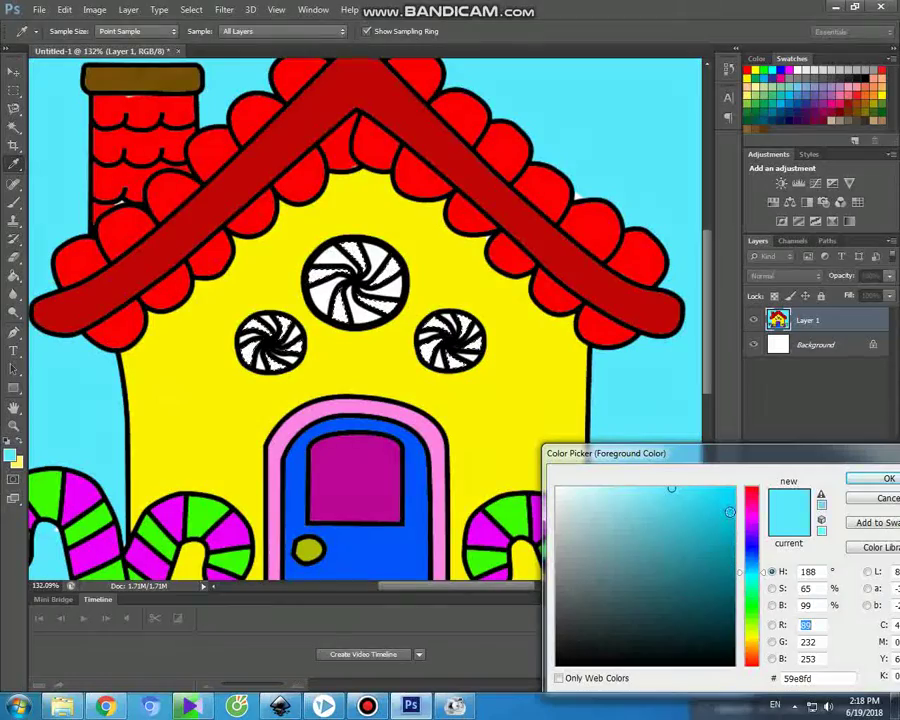
click(856, 479)
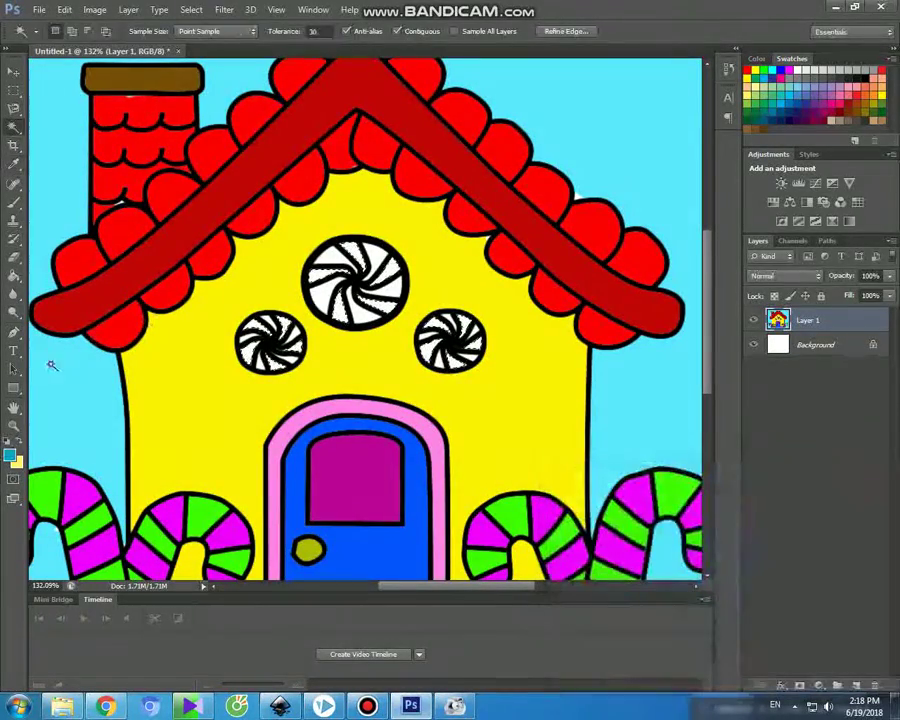
click(14, 200)
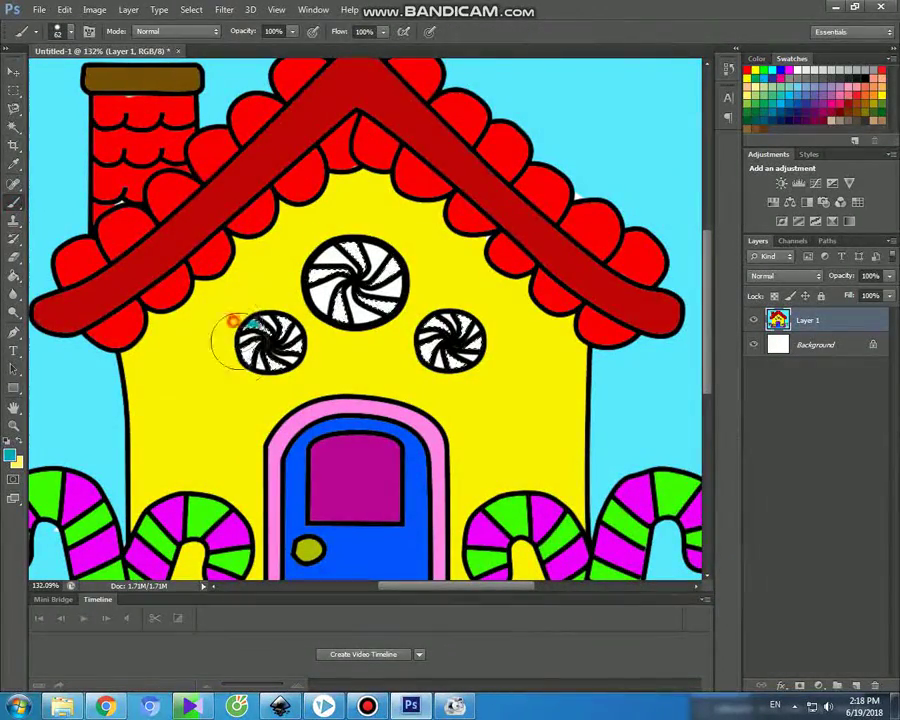
drag(352, 272, 357, 335)
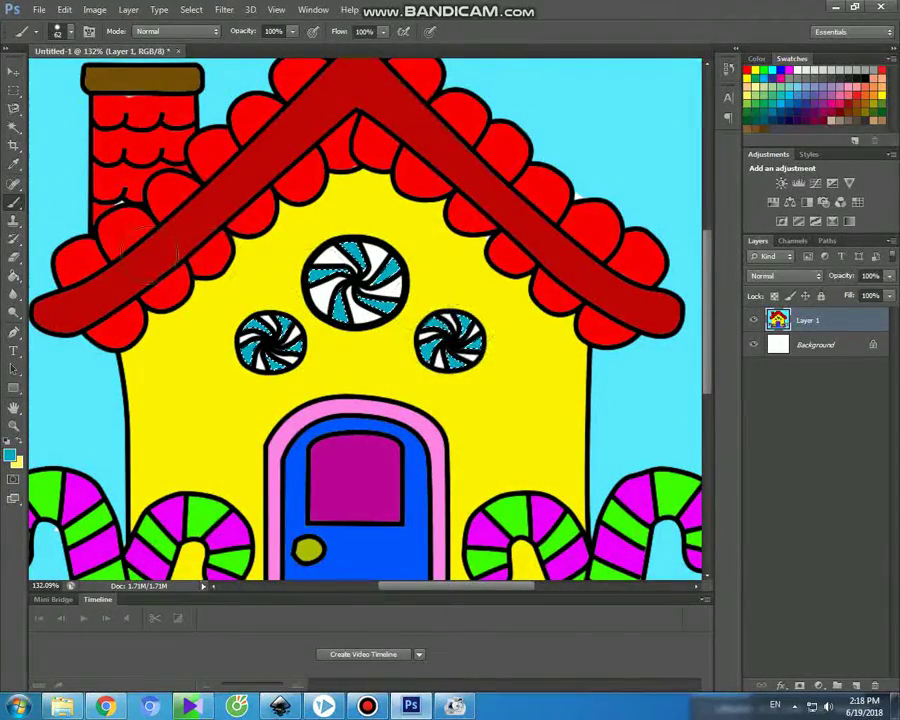
Select the remaining white segments of the three swirl candies with the Magic Wand, paint them orange (#fc8505) with the brush, and deselect
click(12, 72)
click(14, 126)
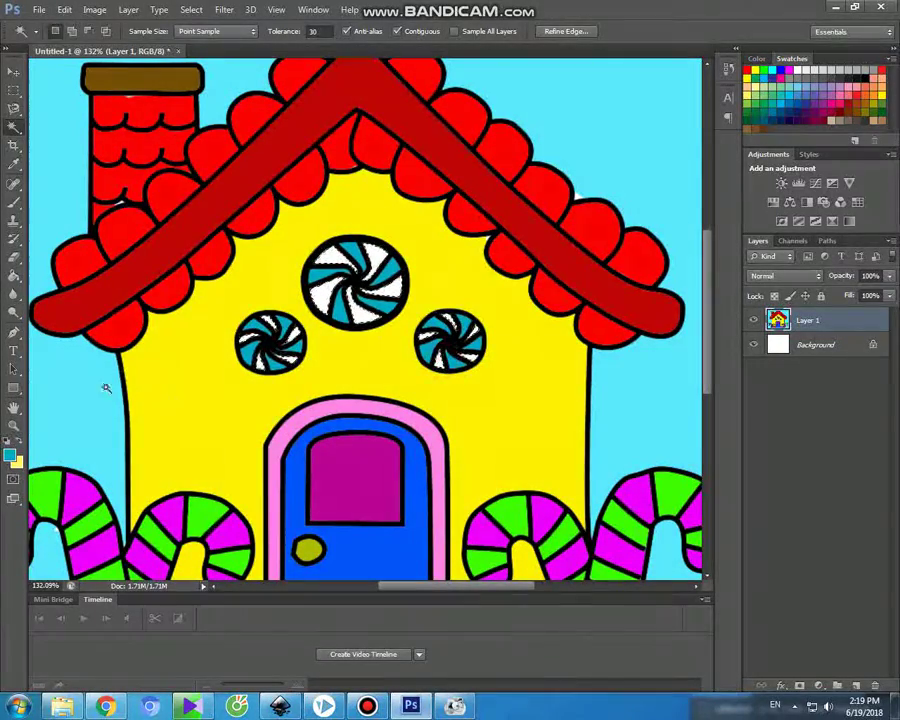
click(12, 457)
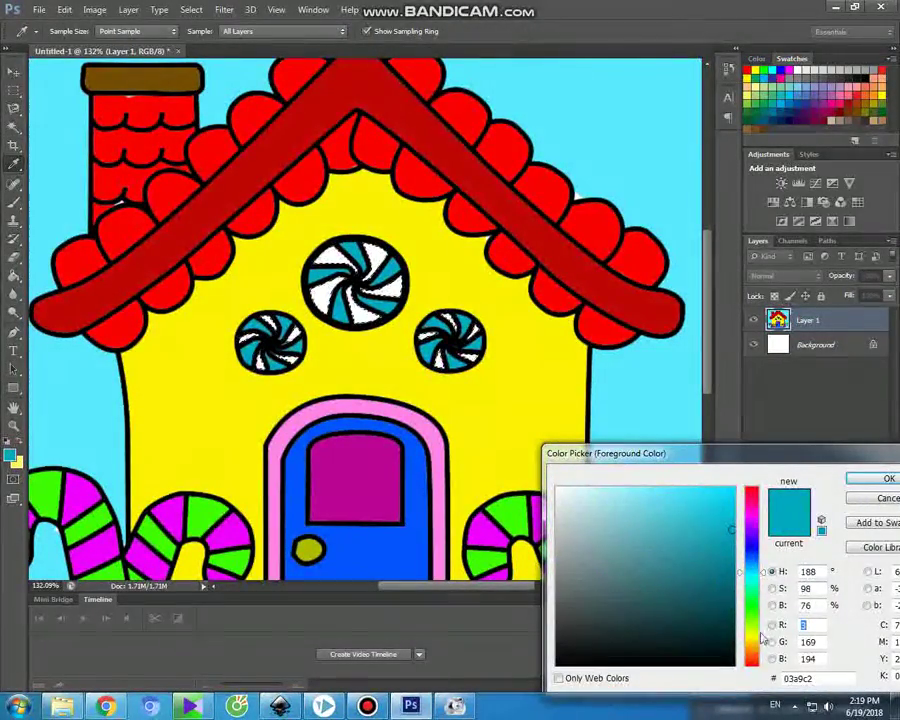
click(756, 648)
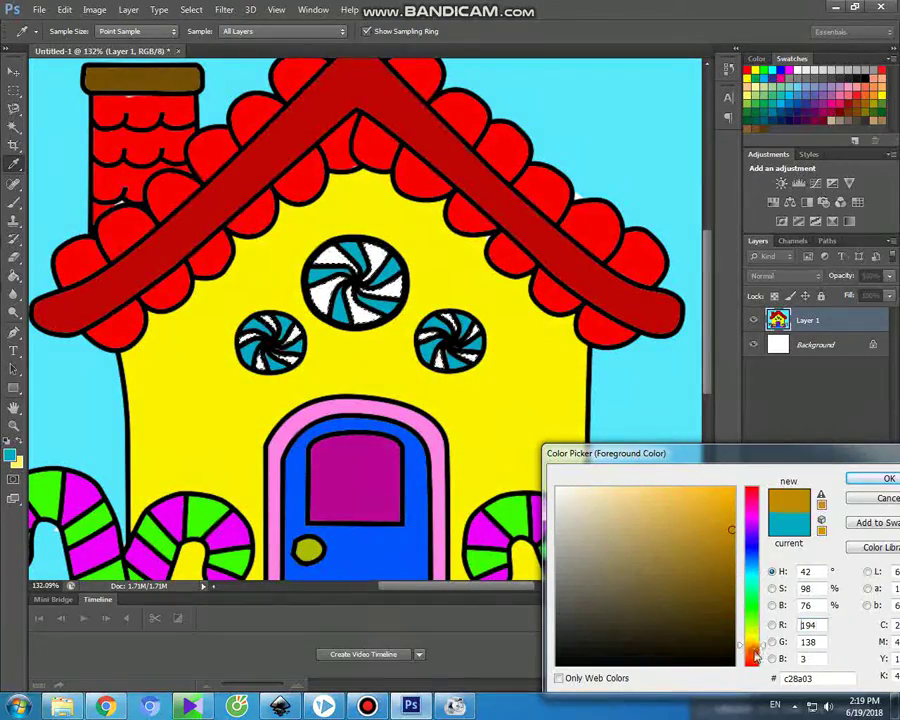
click(756, 655)
click(884, 479)
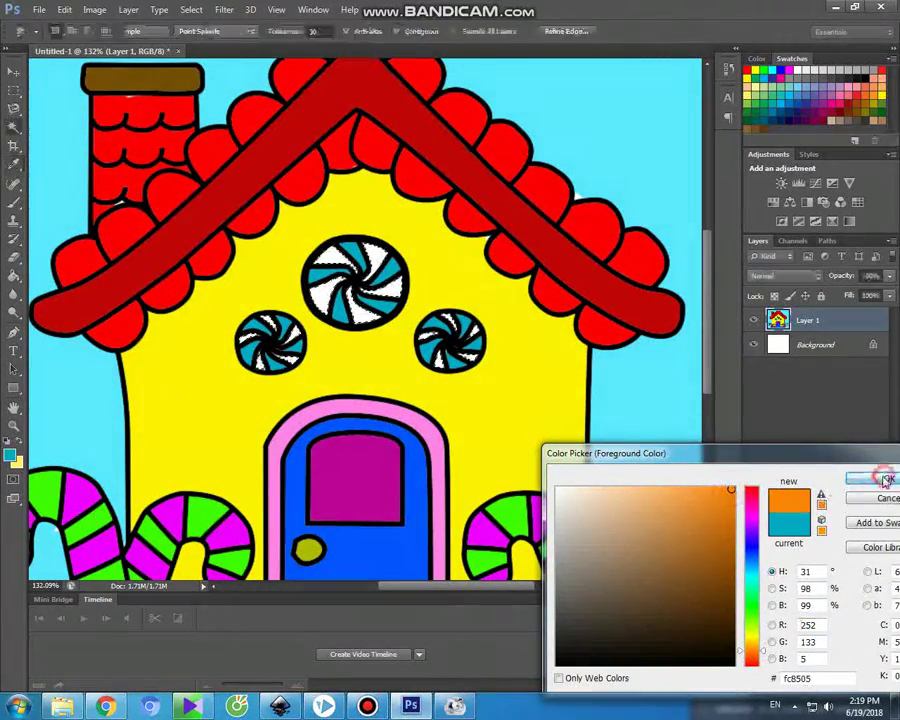
click(15, 200)
mouse_move(289, 325)
mouse_down()
mouse_move(300, 357)
mouse_move(237, 349)
mouse_up()
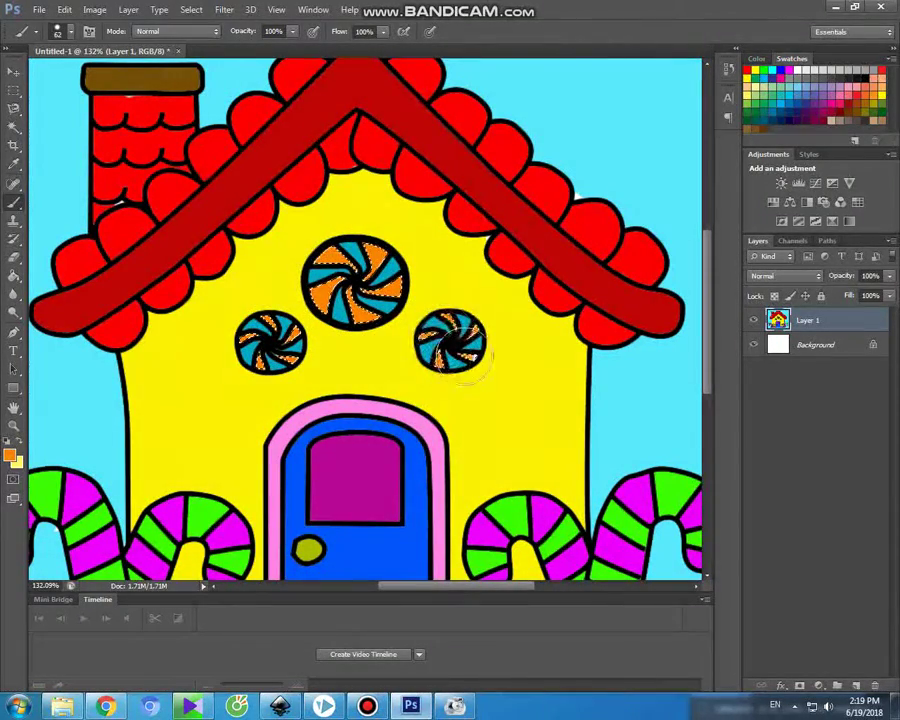
click(14, 72)
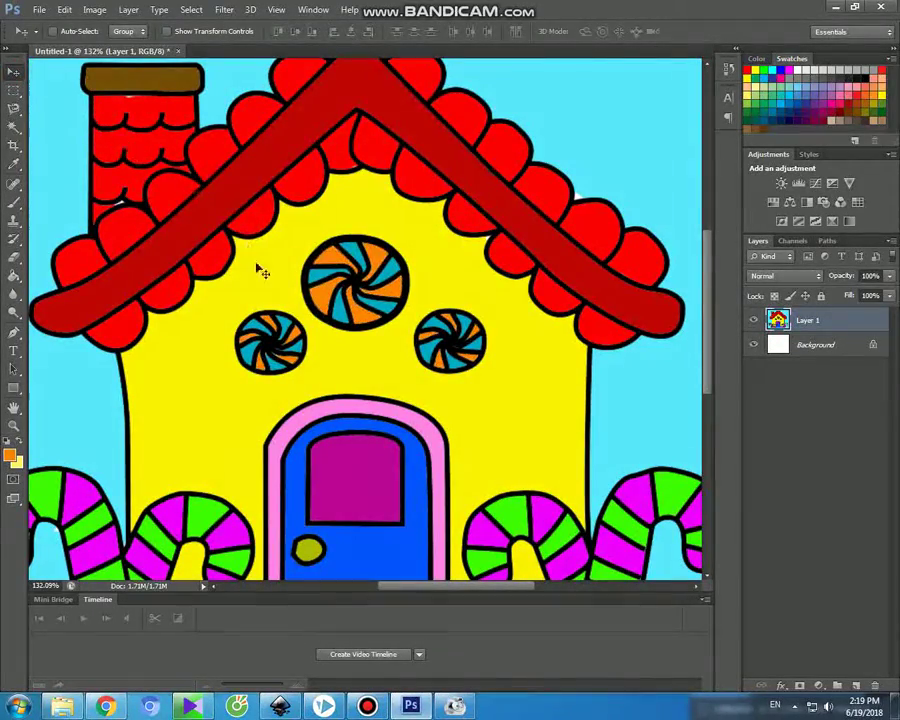
key(ctrl+0)
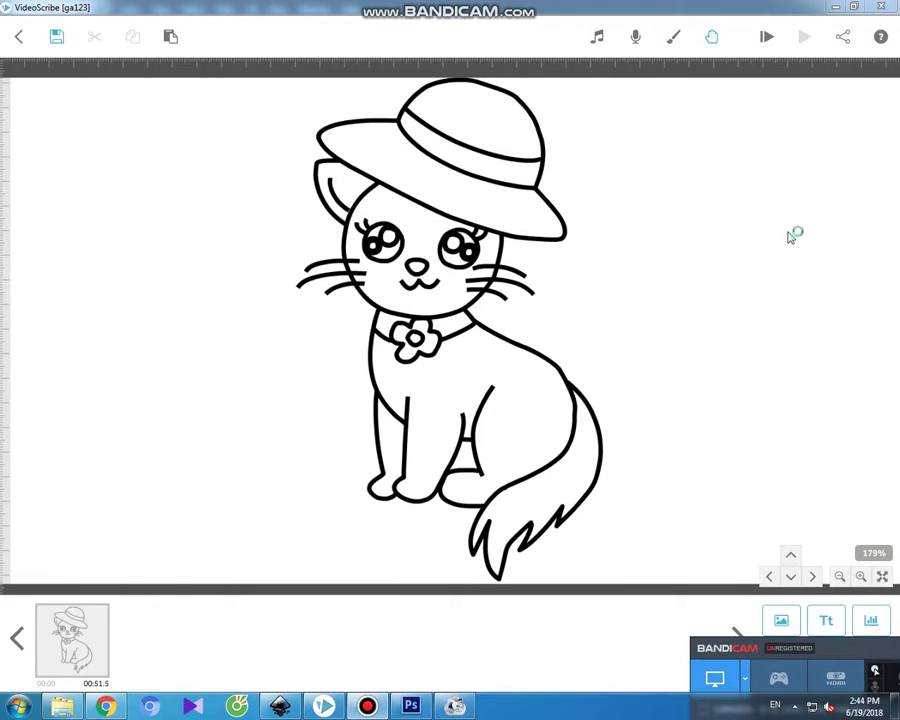
Play the preview of the cat-with-hat drawing animation in VideoScribe
click(766, 36)
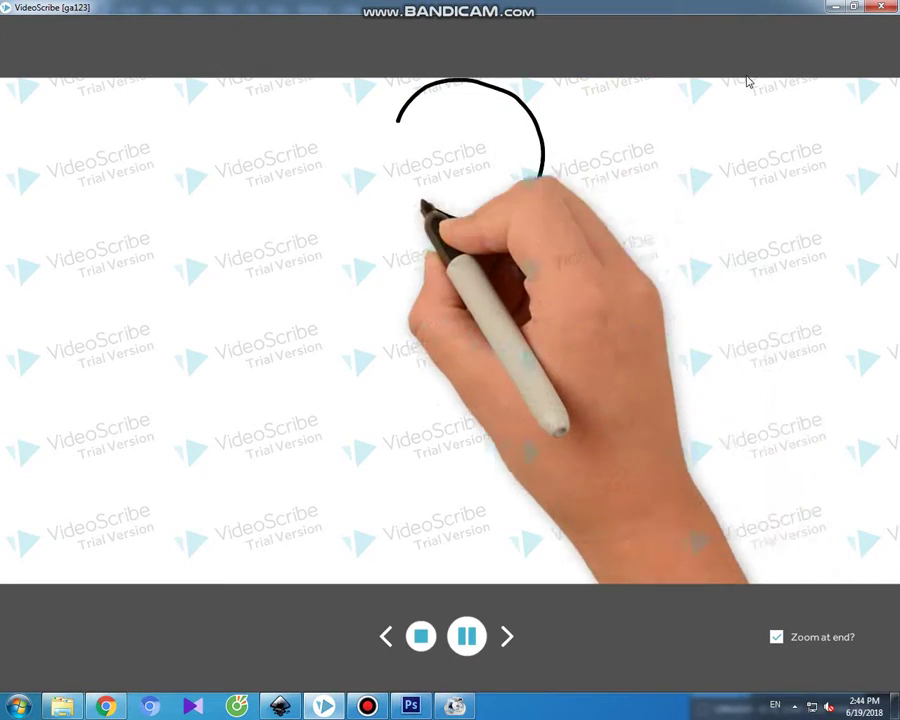
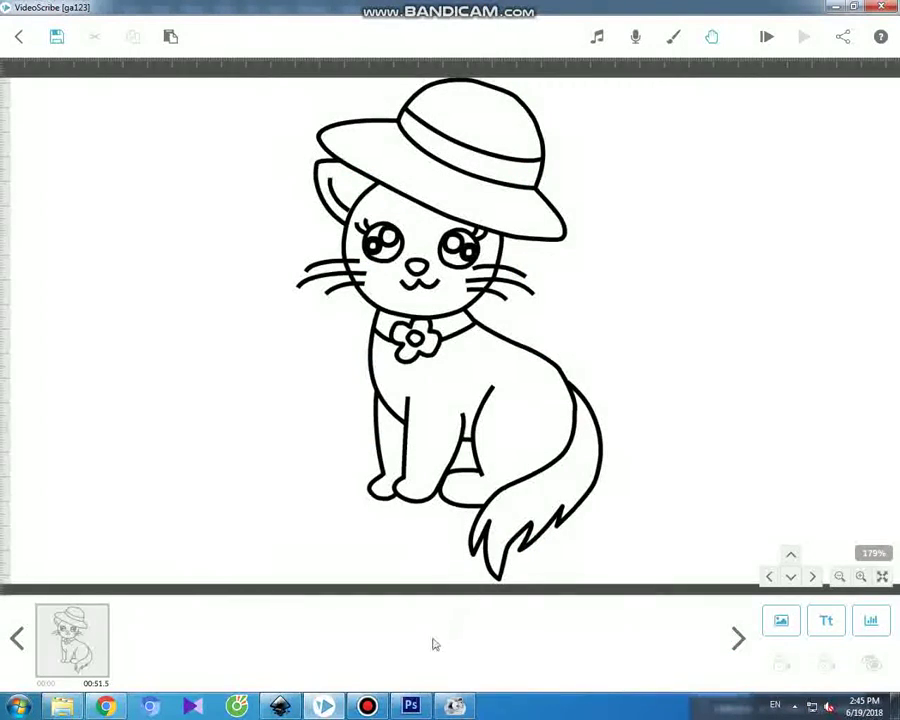
click(372, 708)
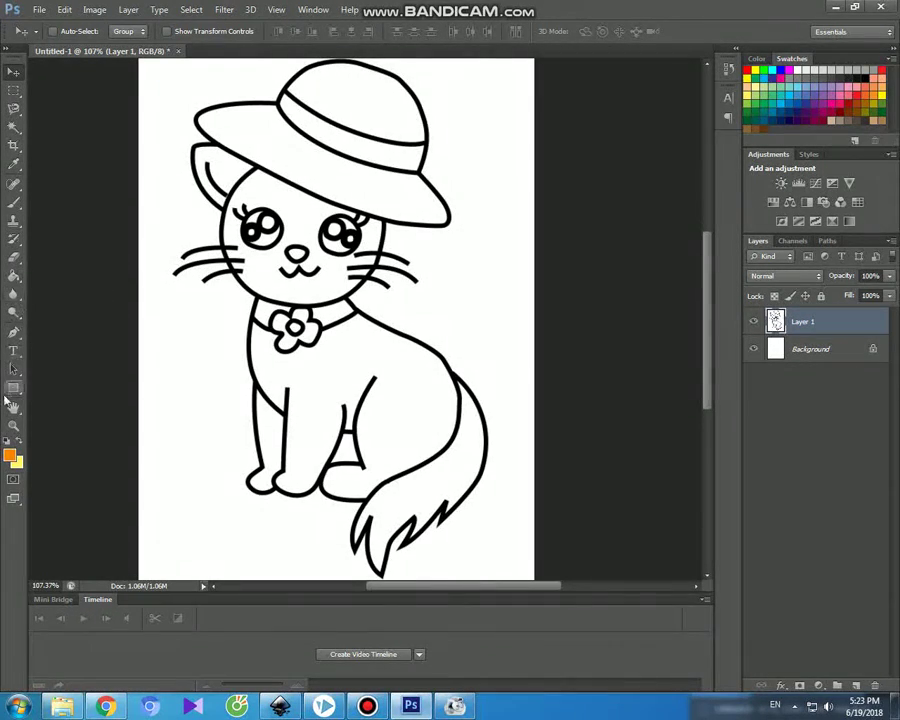
Set the foreground color to magenta (#f305fc), select the cat's hat brim and crown with the Magic Wand, and paint them with the brush
click(10, 455)
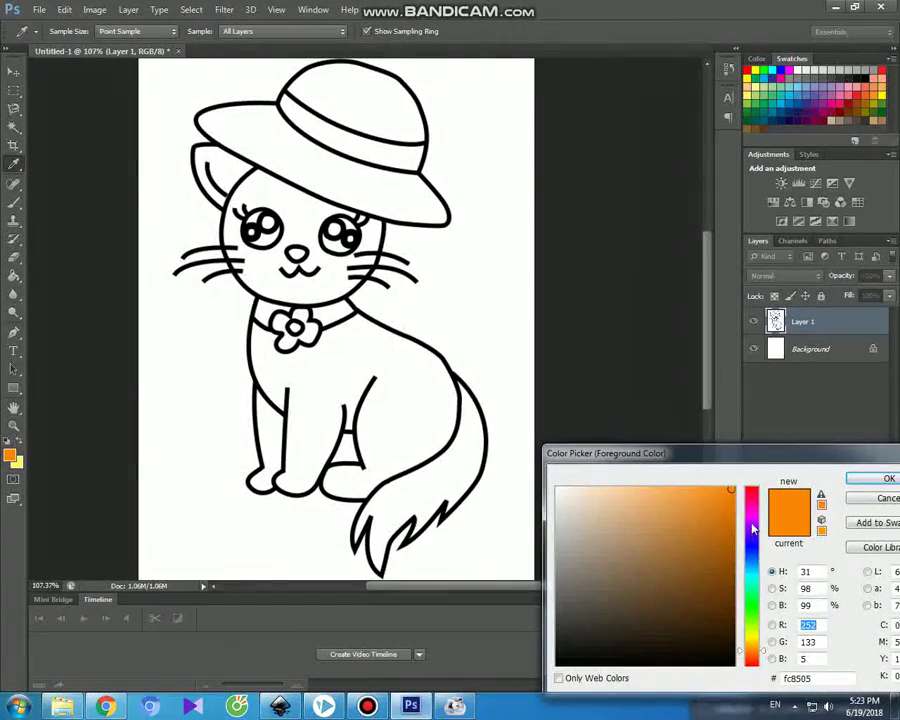
click(753, 525)
click(853, 483)
key(v)
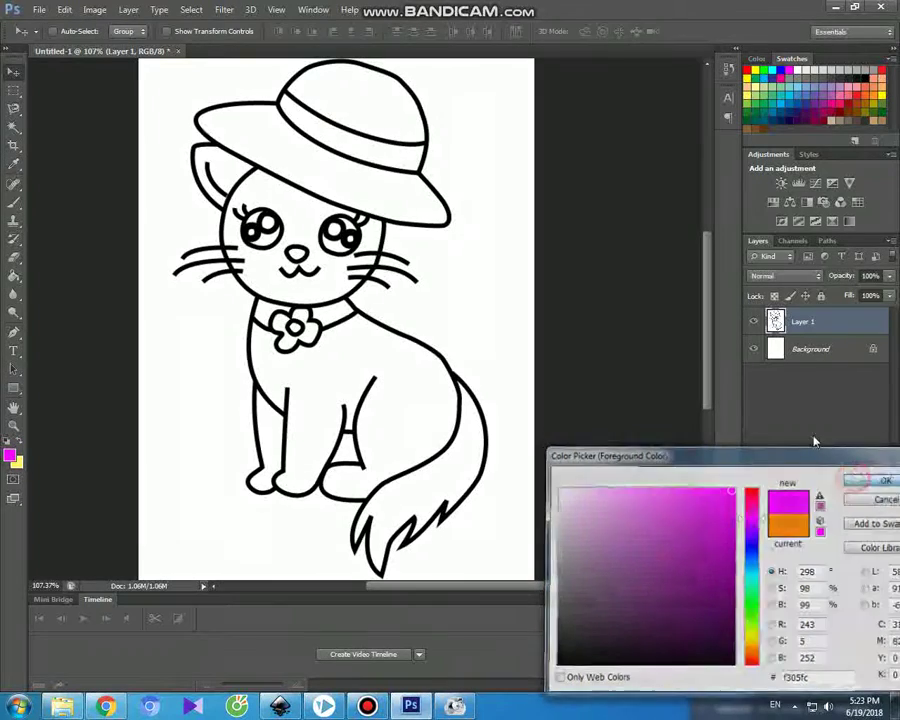
click(14, 126)
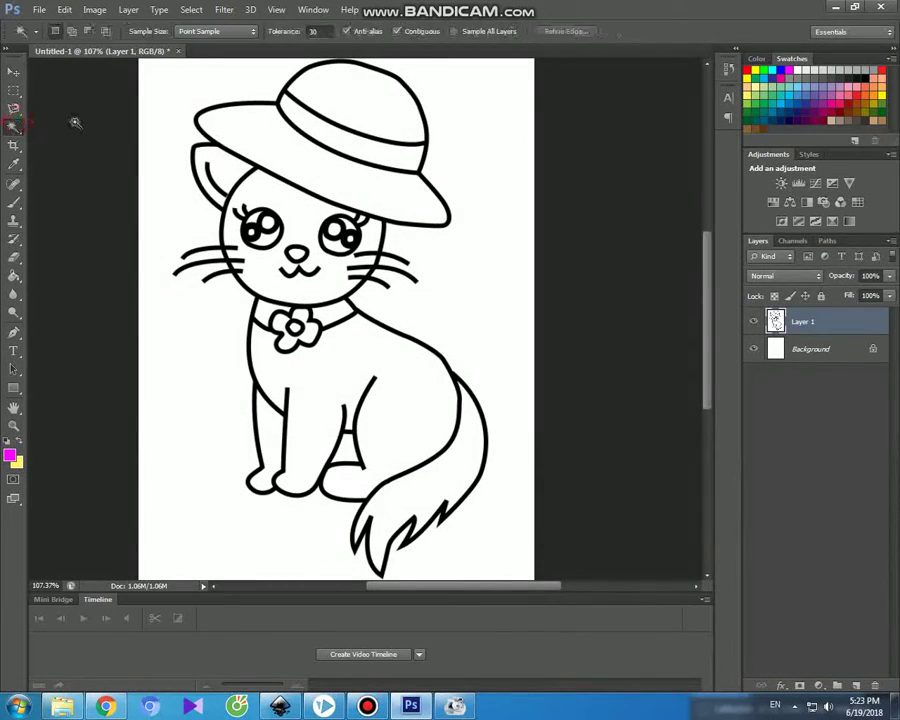
click(262, 141)
shift+click(341, 92)
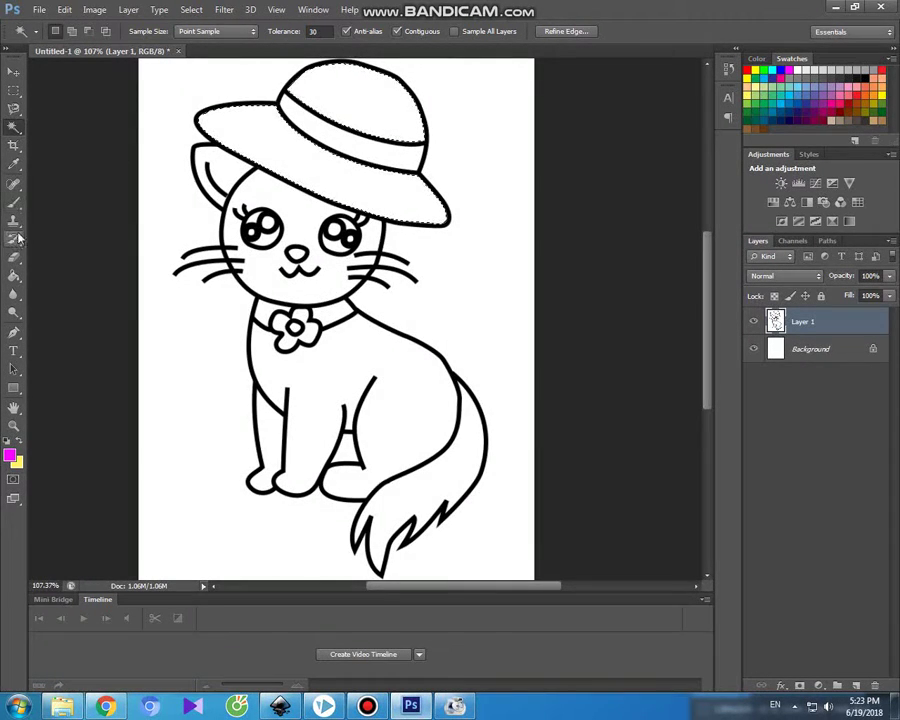
click(13, 203)
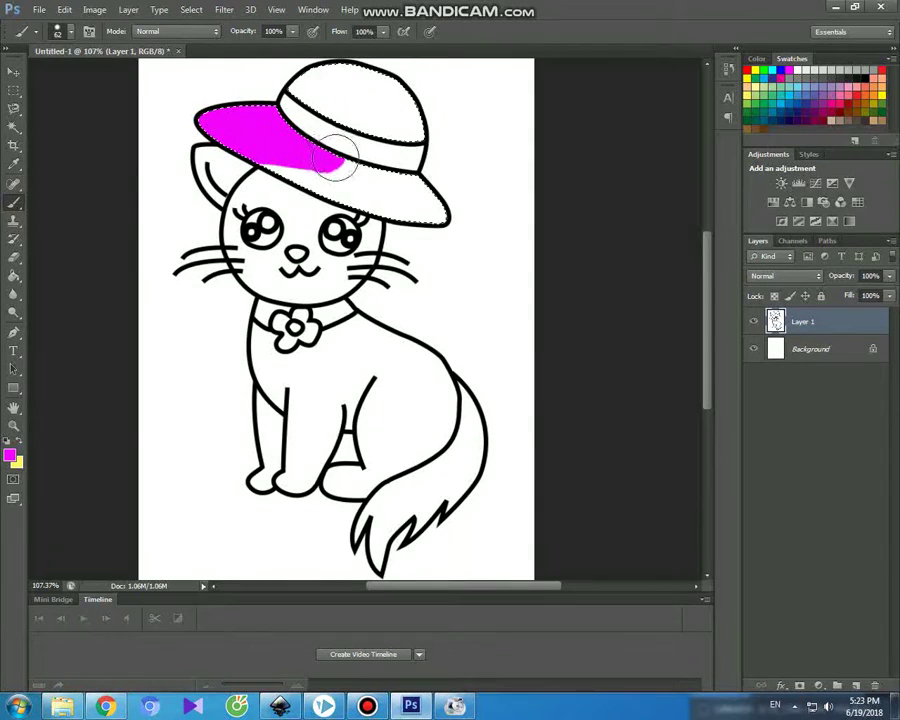
drag(335, 160, 265, 158)
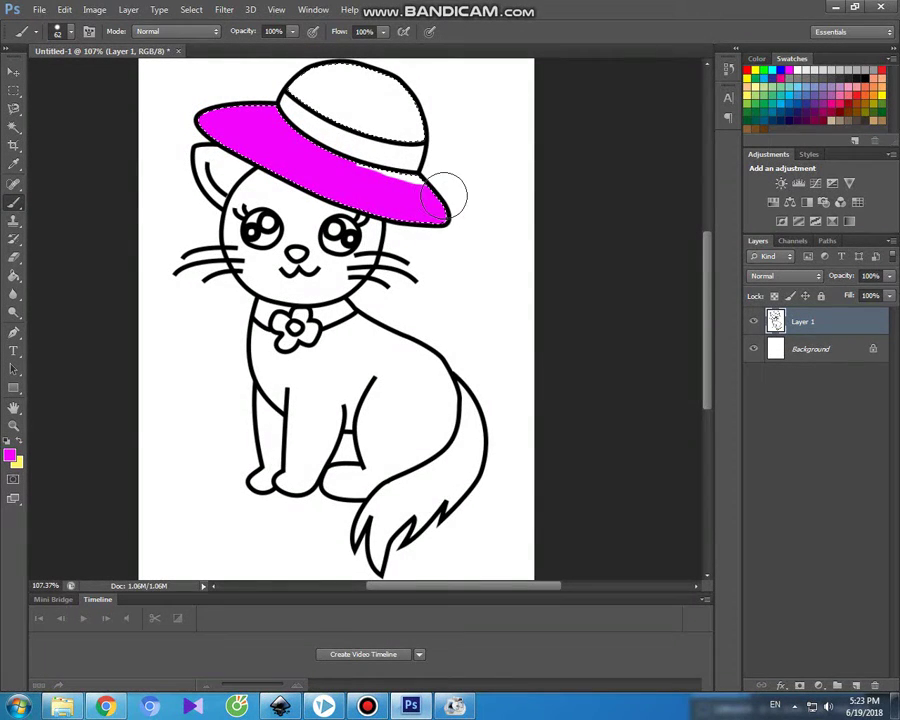
mouse_move(292, 88)
mouse_down()
mouse_move(359, 84)
mouse_move(405, 106)
mouse_up()
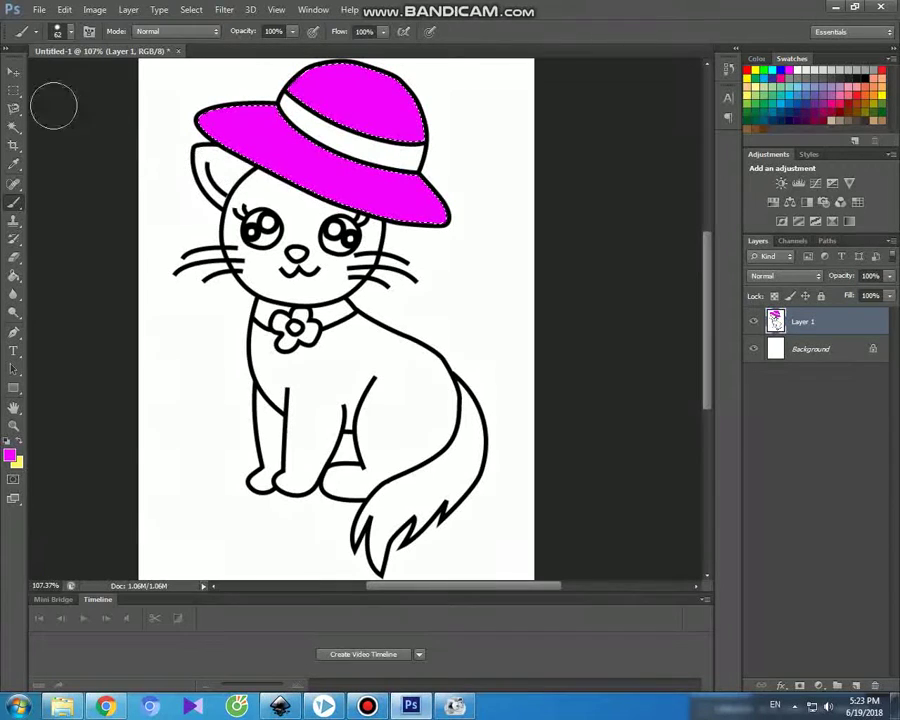
Select the hat band and the collar flower's petals with the Magic Wand, and paint them dark magenta (#ca04d1) with the brush
click(14, 126)
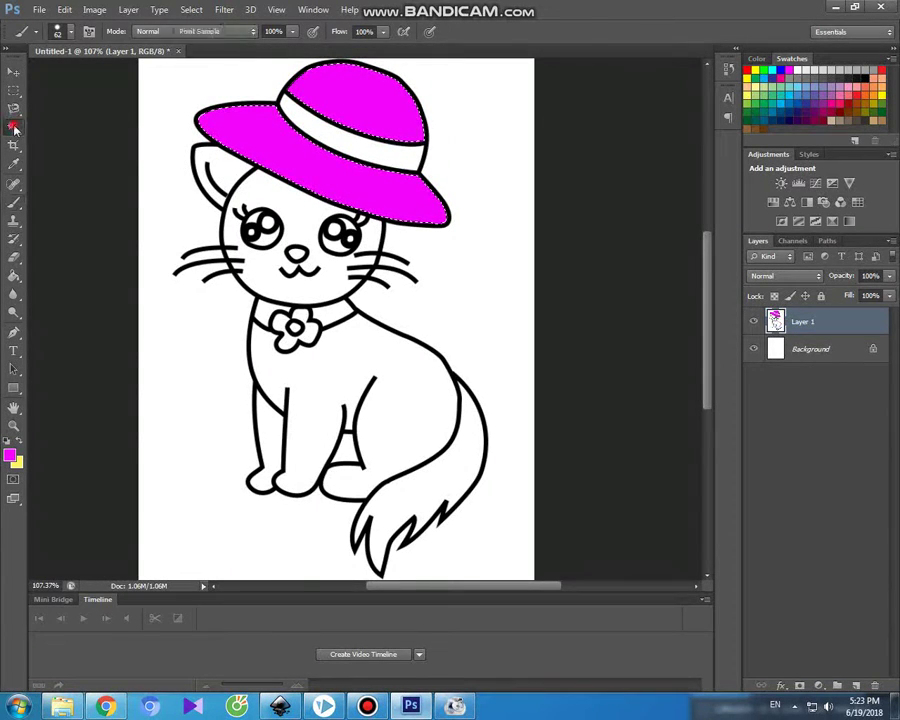
click(312, 128)
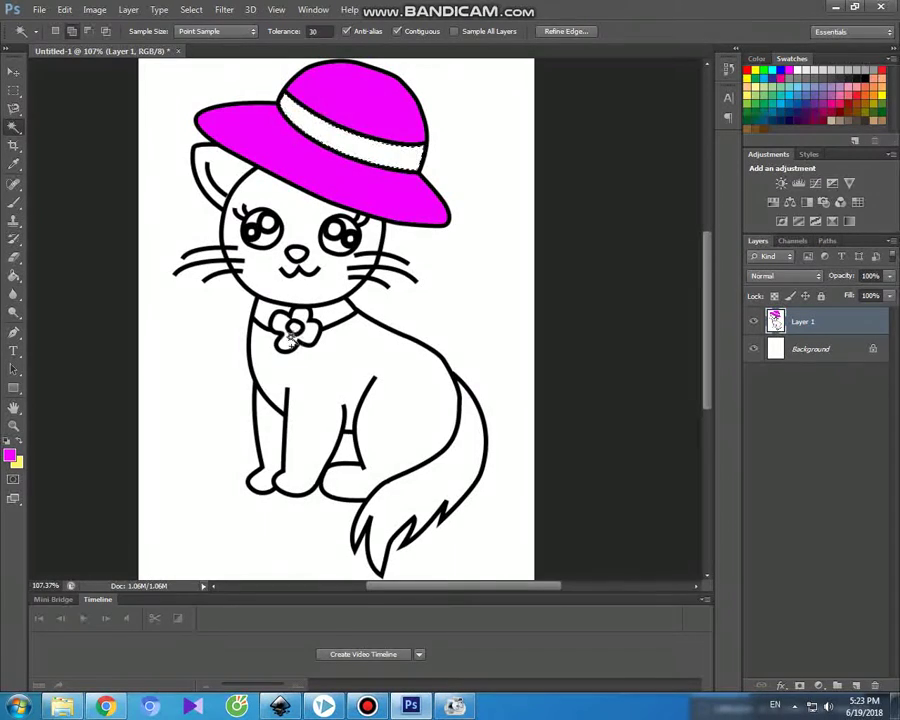
click(11, 455)
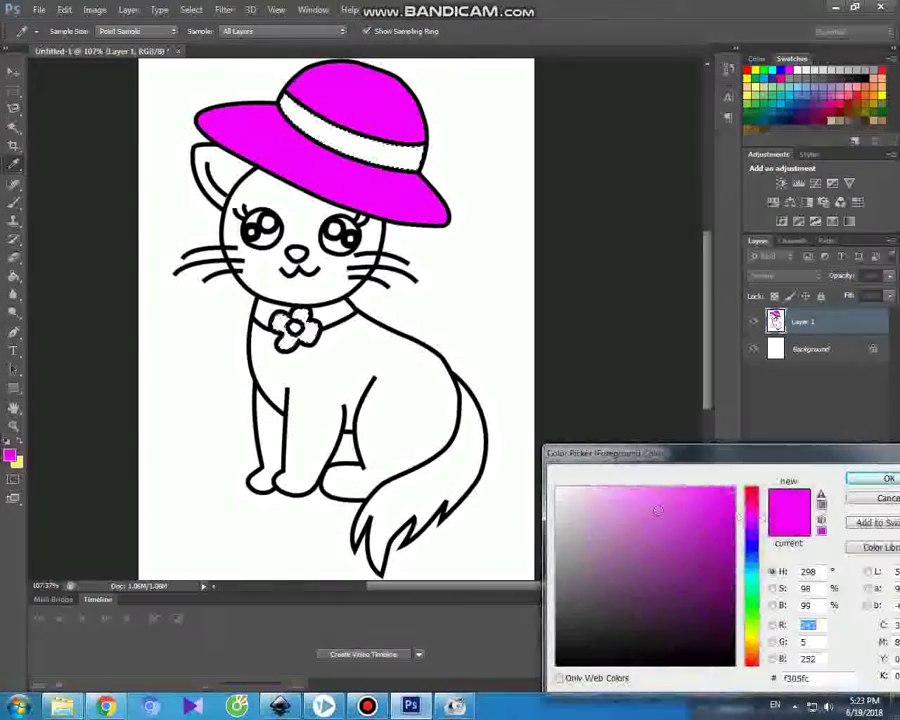
click(734, 520)
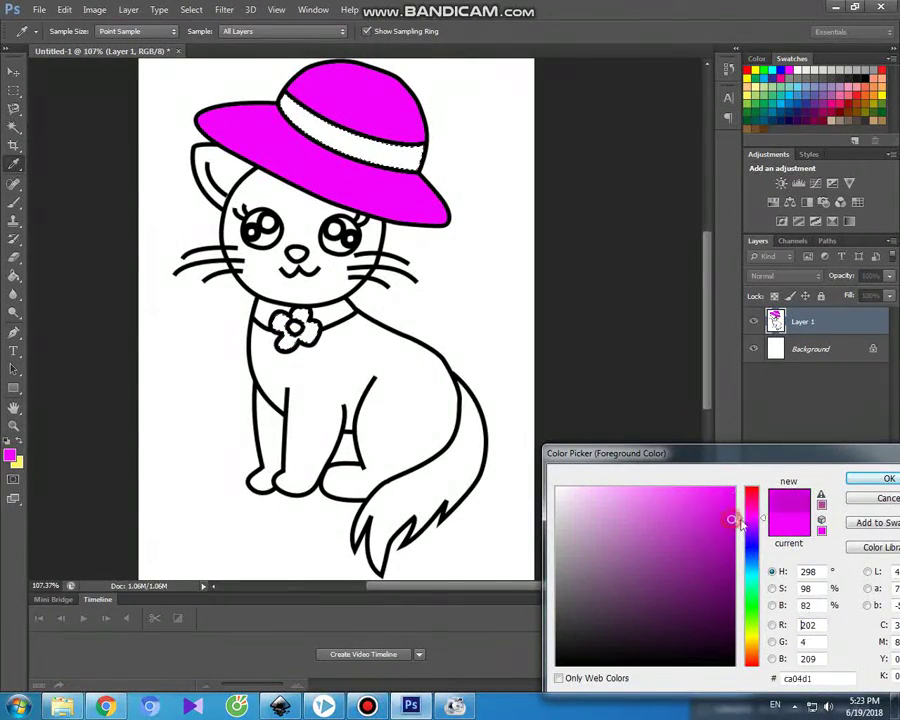
click(860, 478)
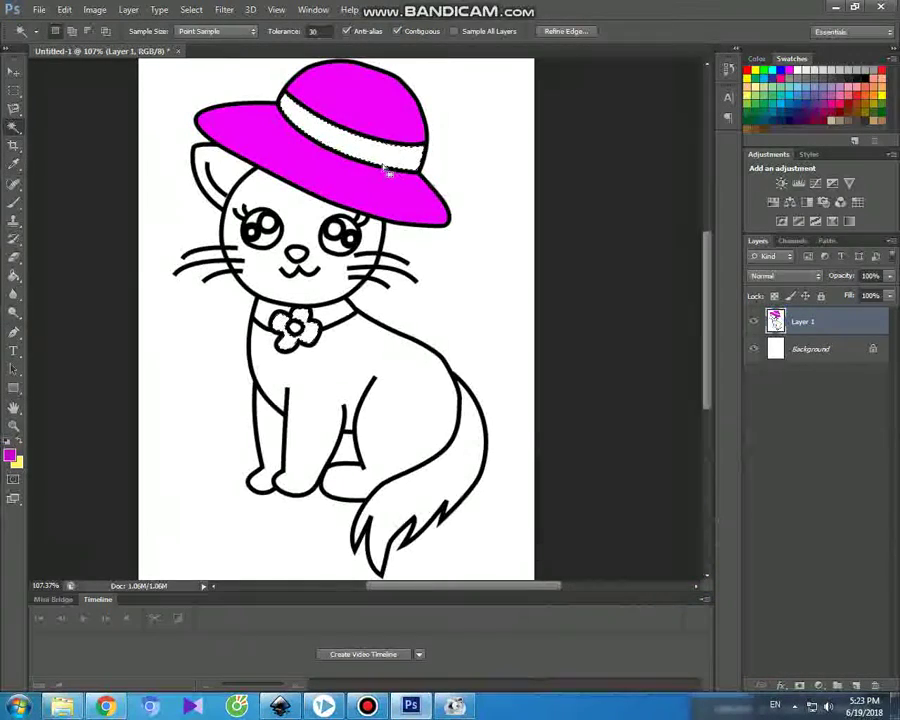
click(12, 204)
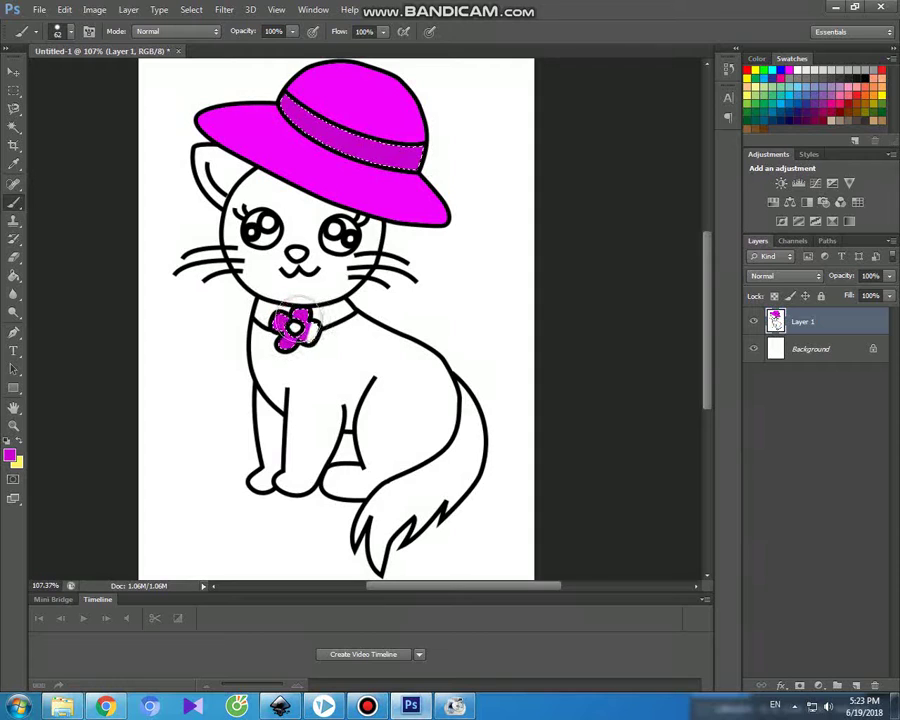
click(14, 72)
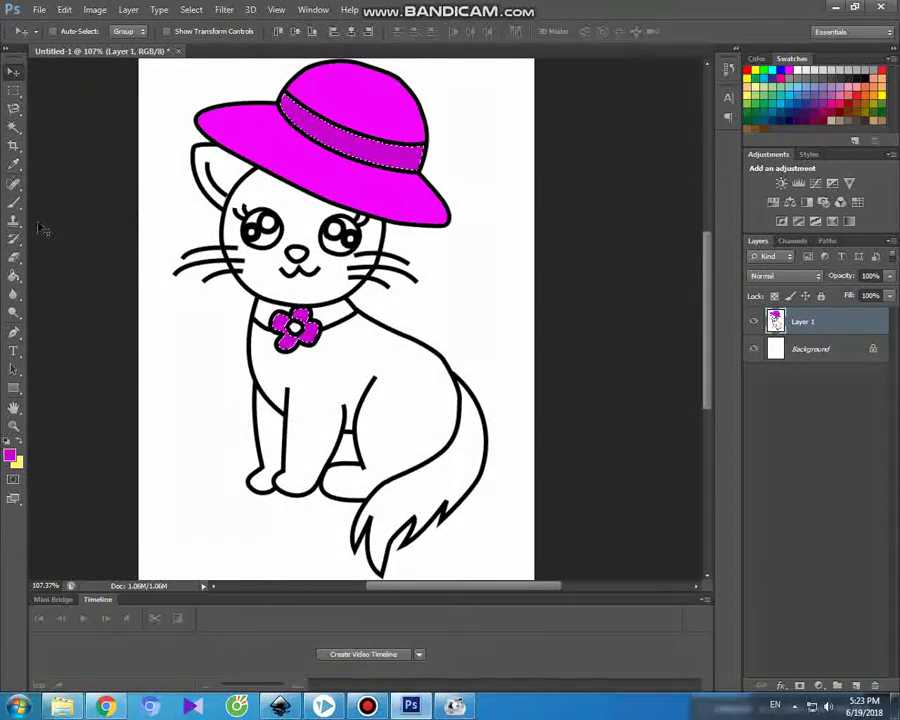
Select the white areas around the highlights in both eyes with the Magic Wand, paint them black (#040404) with the brush, and deselect
click(14, 127)
click(271, 244)
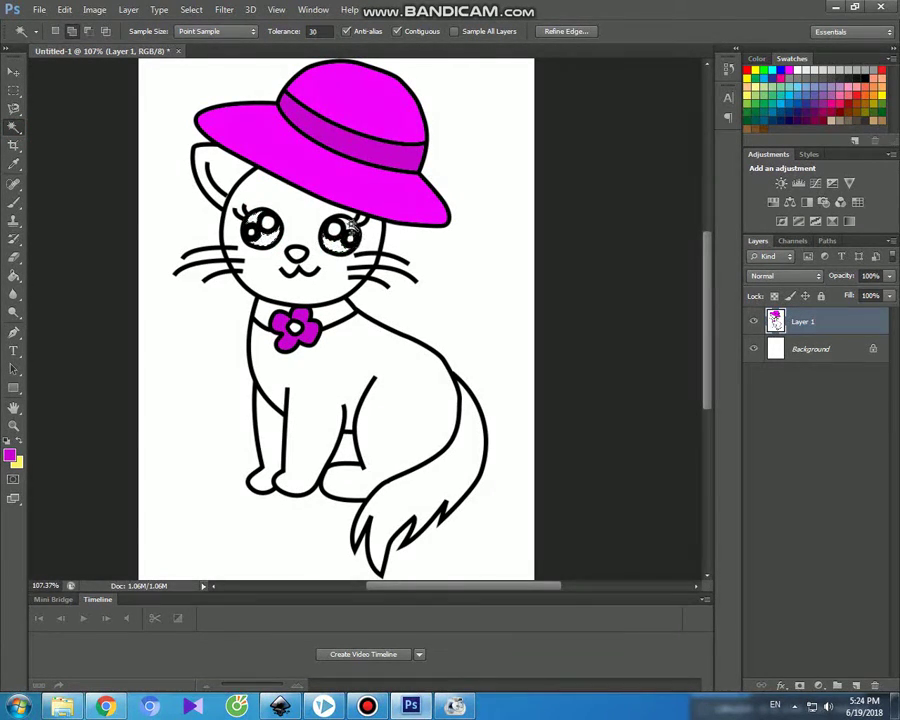
click(12, 457)
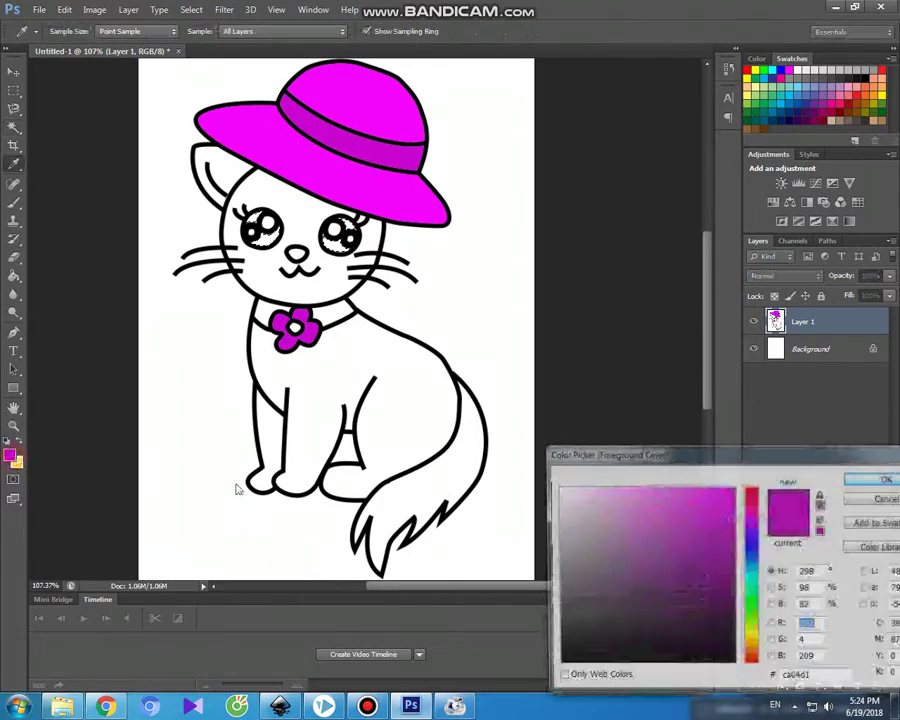
click(386, 475)
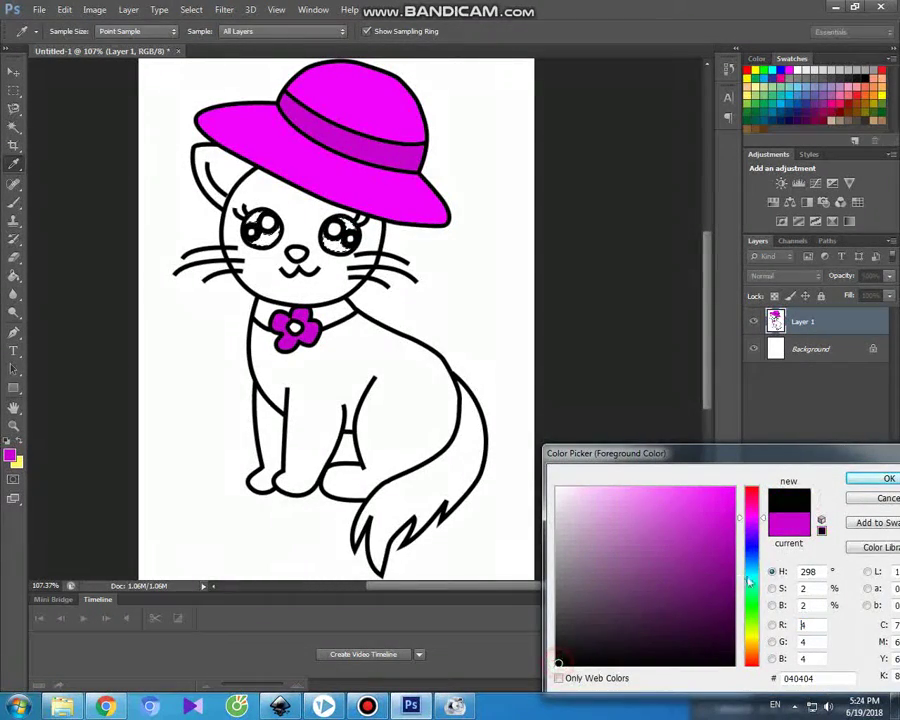
click(866, 478)
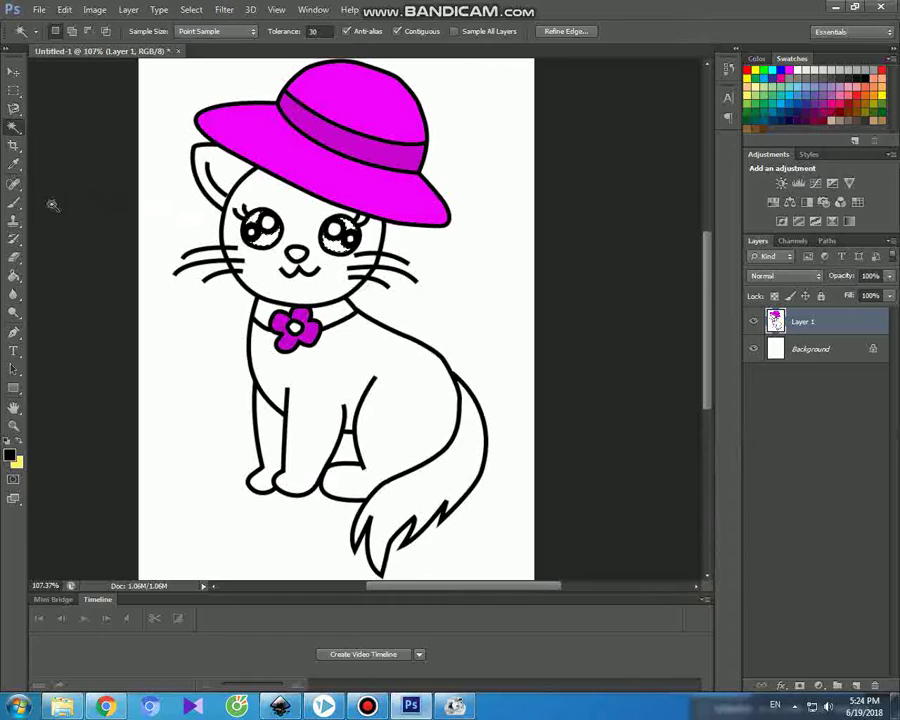
click(14, 205)
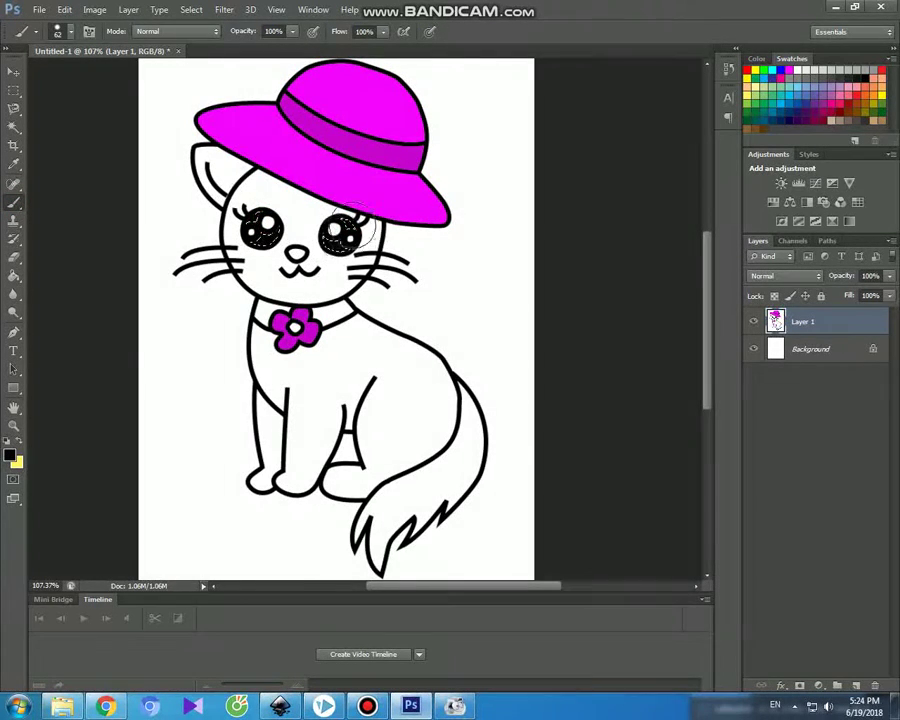
click(15, 73)
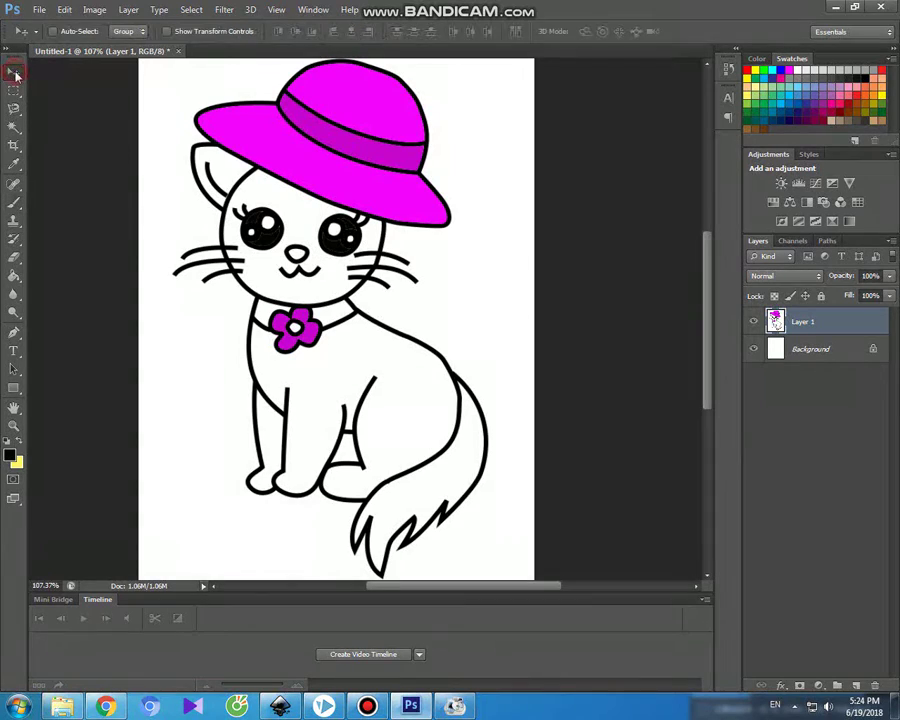
Set the foreground color to pink (#f580f9) and select the cat's ear, face, body and tail with the Magic Wand
click(10, 455)
click(385, 200)
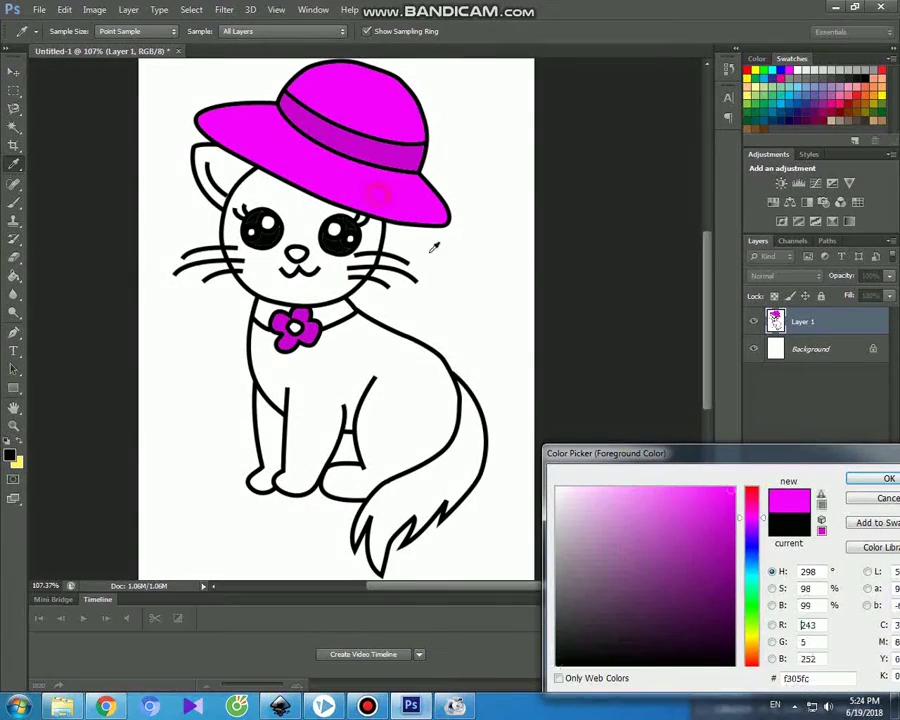
click(658, 490)
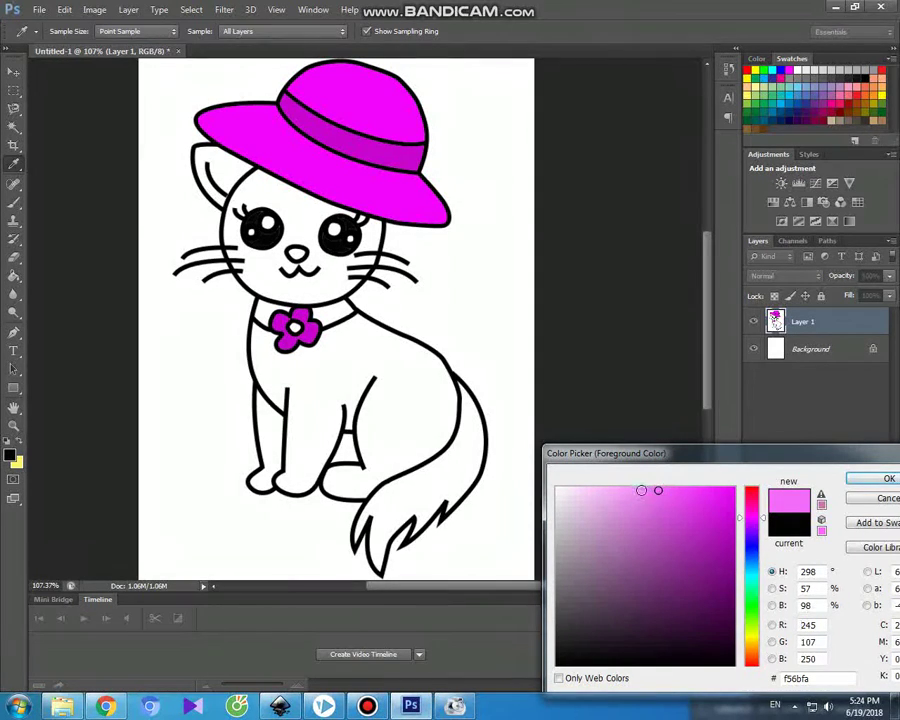
click(868, 480)
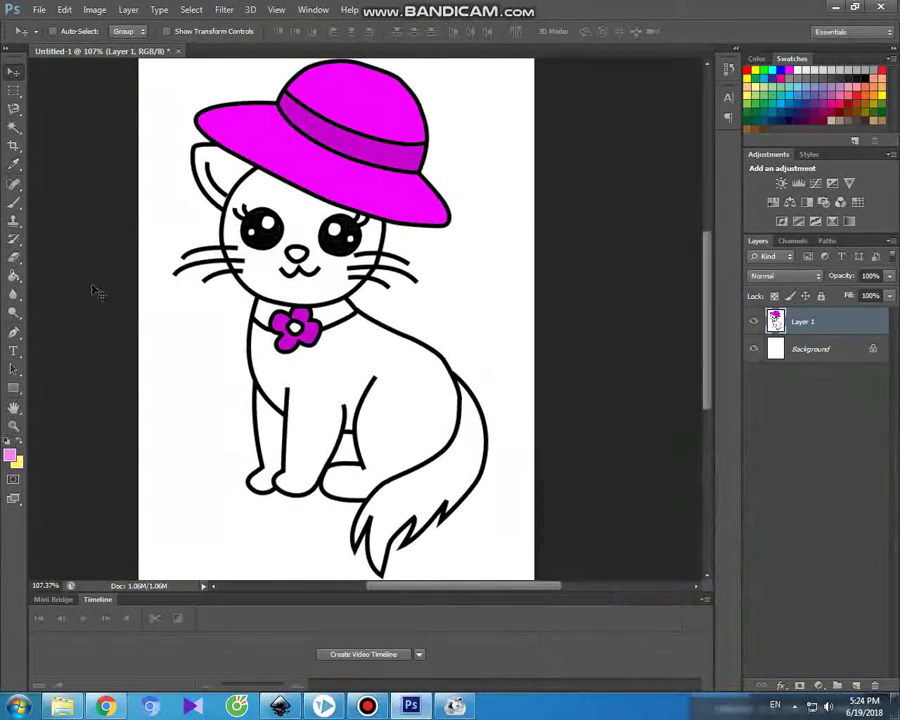
click(14, 127)
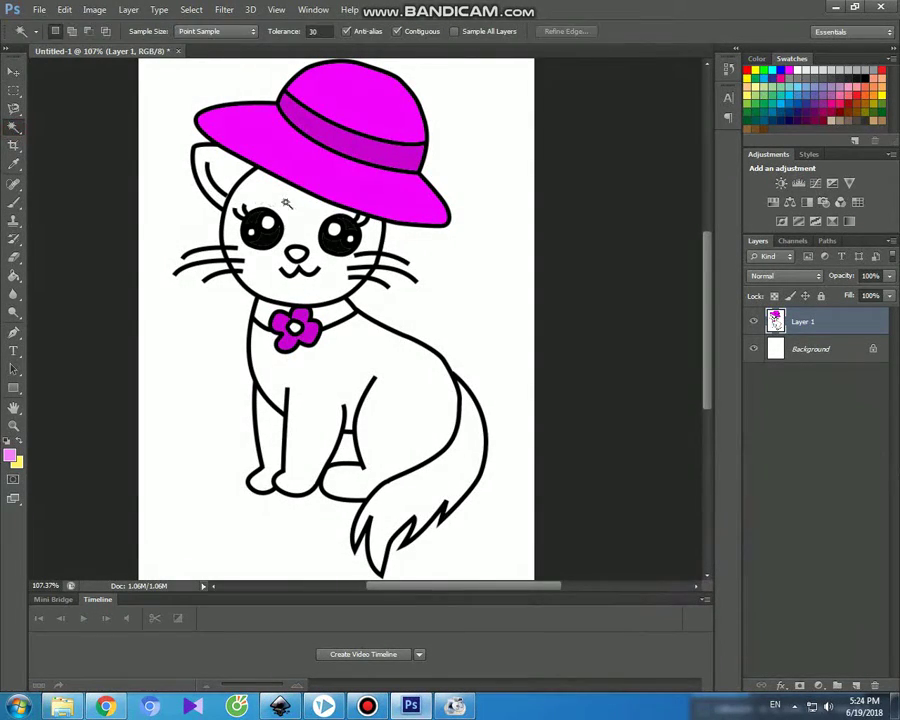
shift+click(238, 172)
shift+click(334, 385)
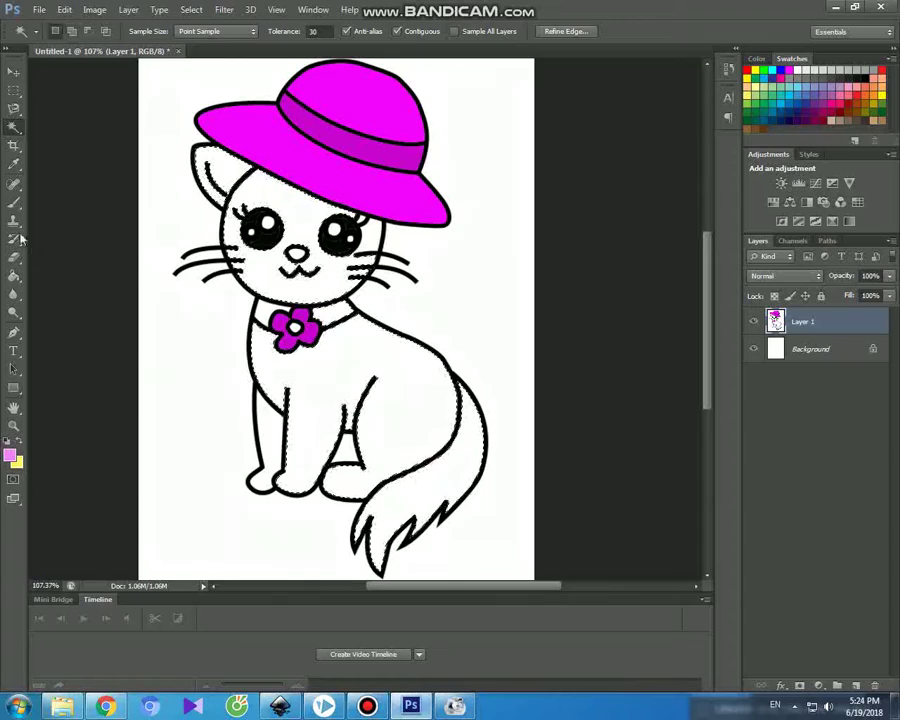
Paint the selected ear, face, body and tail of the cat pink with the brush
click(13, 203)
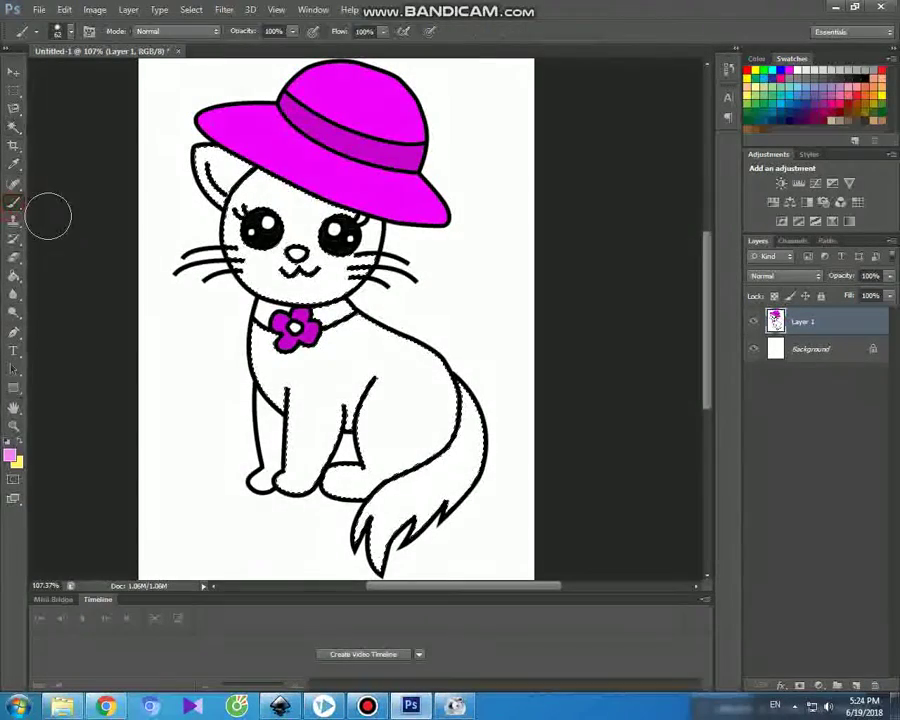
mouse_move(200, 158)
mouse_down()
mouse_move(205, 170)
mouse_move(245, 175)
mouse_move(214, 220)
mouse_up()
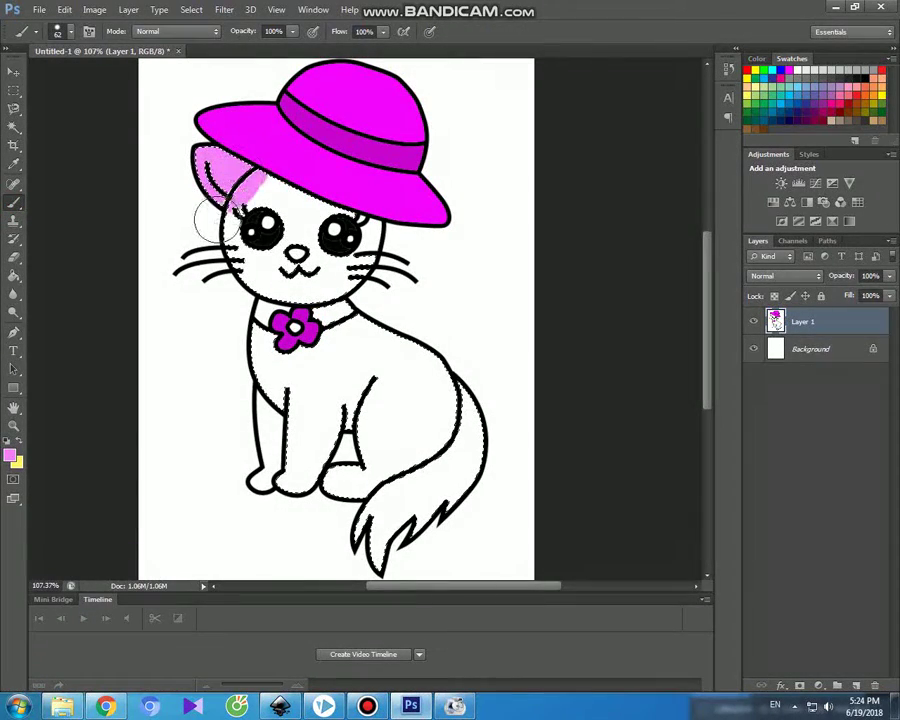
mouse_move(290, 196)
mouse_down()
mouse_move(378, 250)
mouse_move(352, 272)
mouse_move(340, 265)
mouse_move(352, 258)
mouse_move(298, 247)
mouse_move(265, 257)
mouse_up()
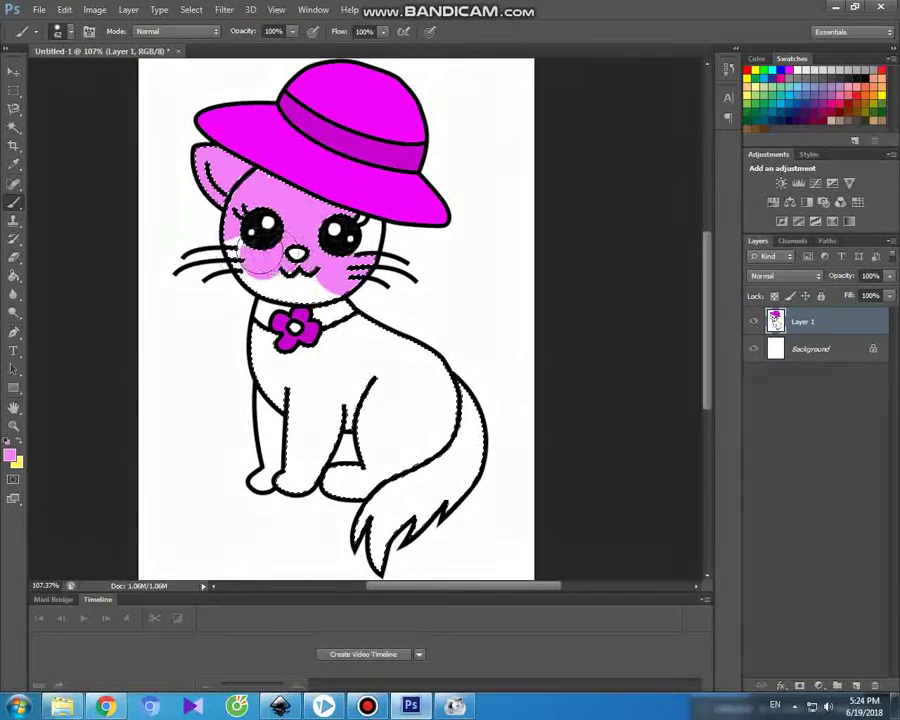
mouse_move(335, 290)
mouse_down()
mouse_move(250, 300)
mouse_move(240, 318)
mouse_up()
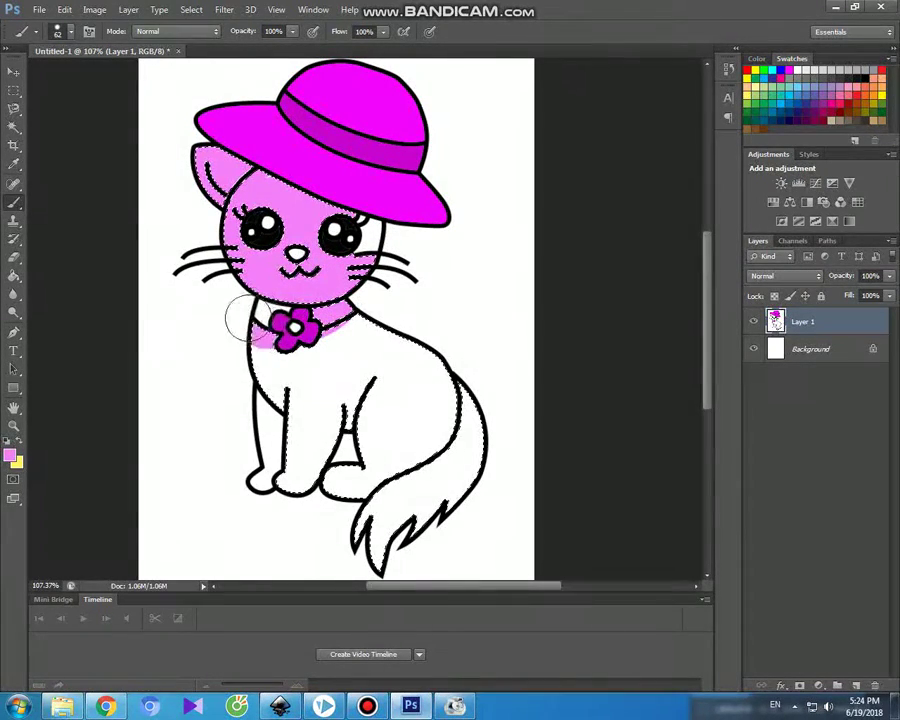
mouse_move(352, 330)
mouse_down()
mouse_move(336, 352)
mouse_move(241, 356)
mouse_up()
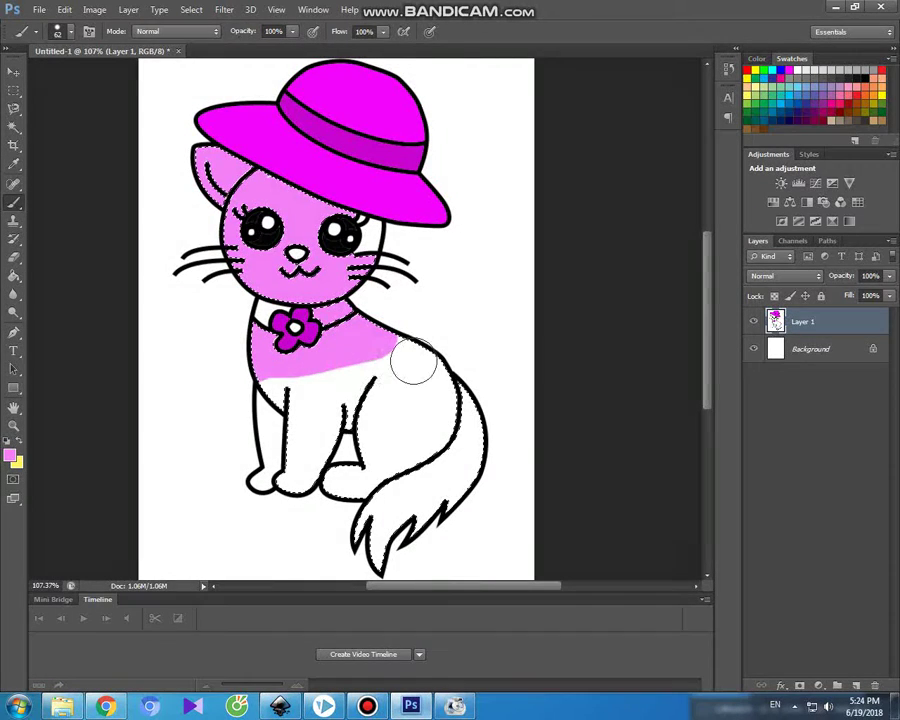
mouse_move(424, 367)
mouse_down()
mouse_move(373, 387)
mouse_move(263, 385)
mouse_move(370, 408)
mouse_up()
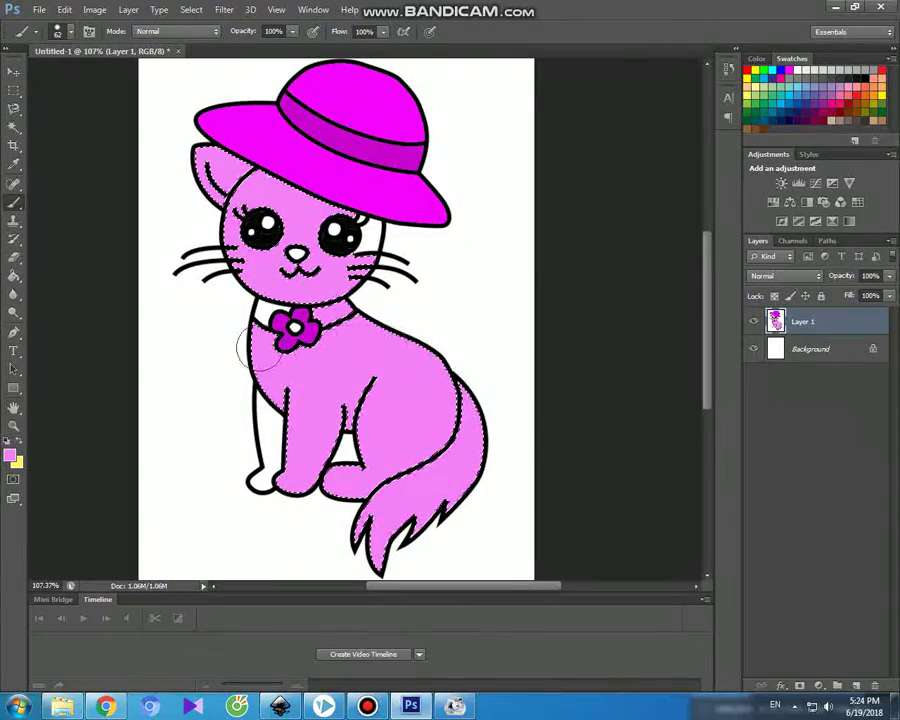
Add the cat's unpainted cheek, neck and front leg to the selection, and paint the whole cat light pink (#f7affa) with the brush
click(14, 127)
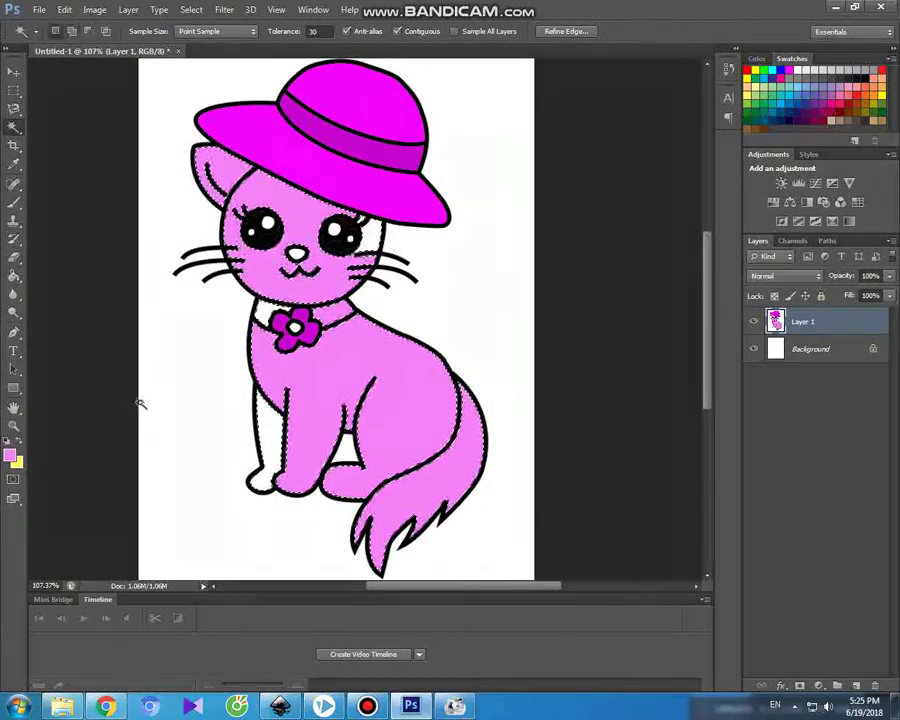
click(11, 456)
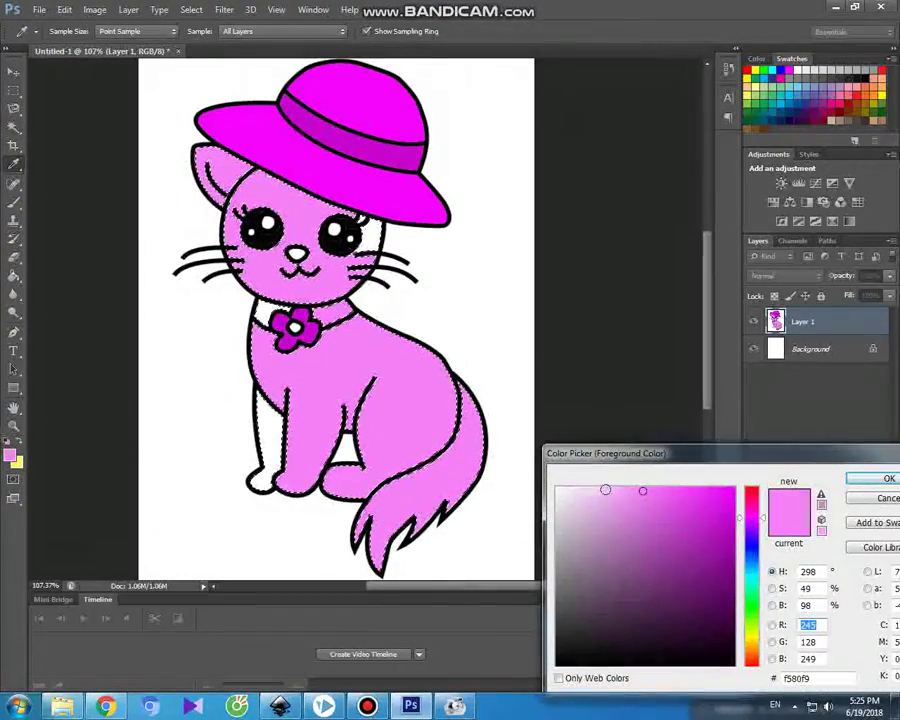
click(609, 490)
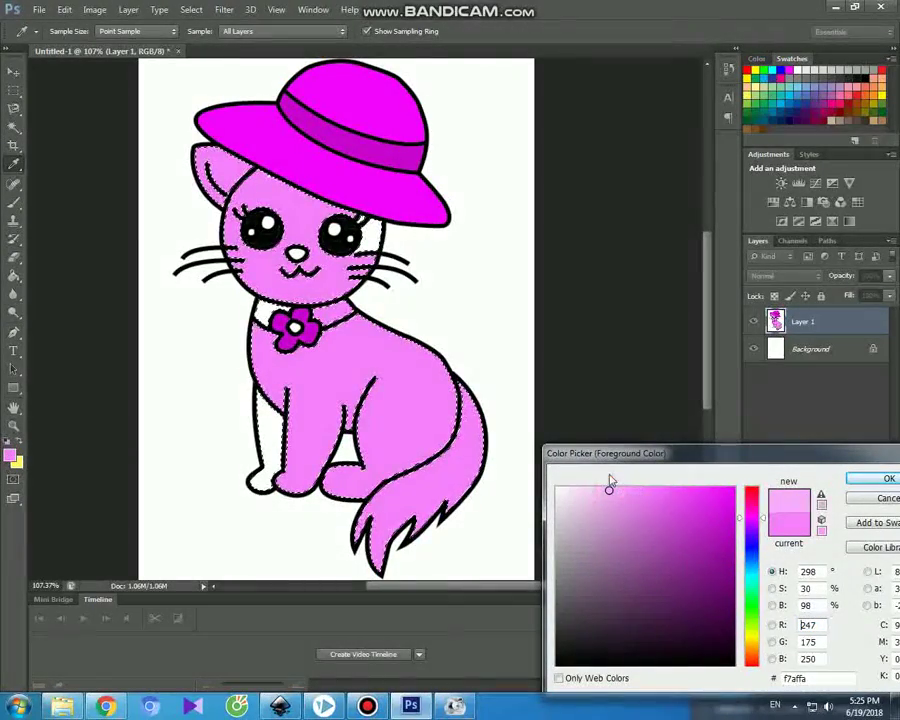
click(889, 480)
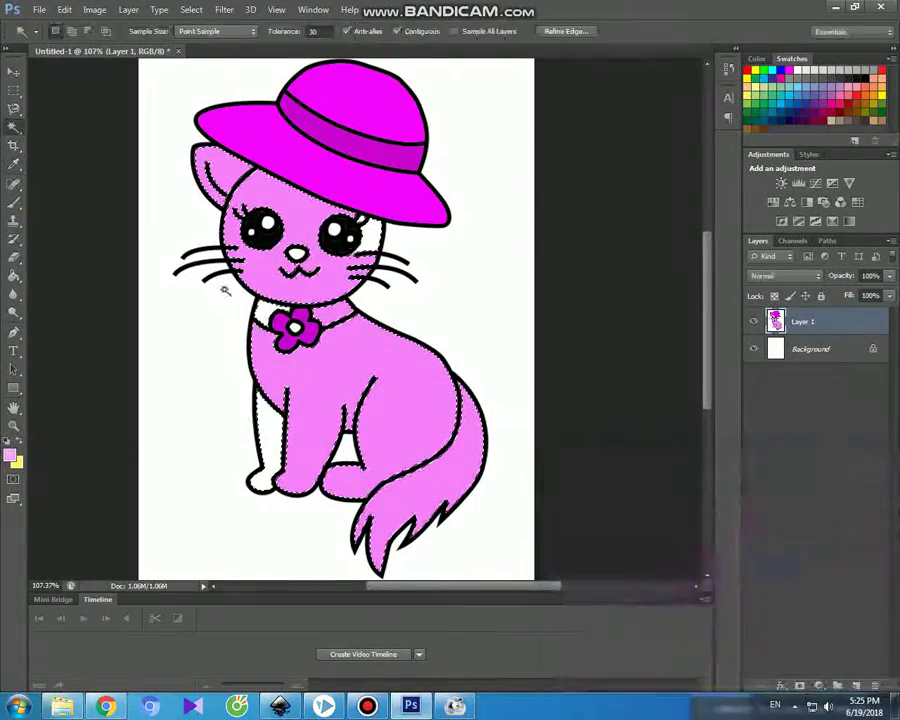
click(16, 203)
mouse_move(228, 148)
mouse_down()
mouse_move(258, 158)
mouse_move(210, 205)
mouse_move(225, 195)
mouse_move(334, 187)
mouse_up()
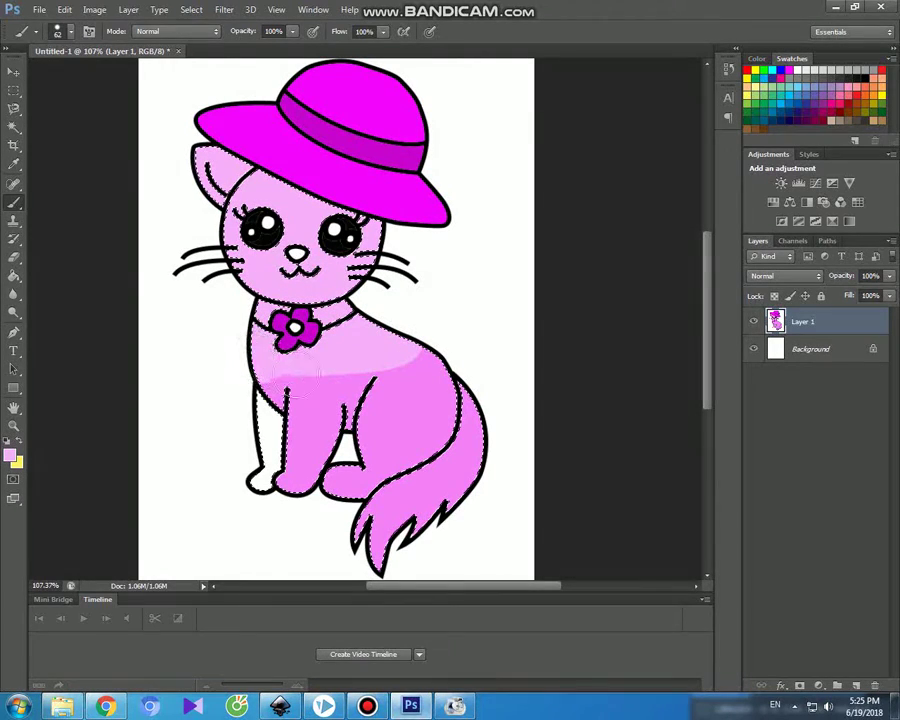
drag(320, 372, 355, 405)
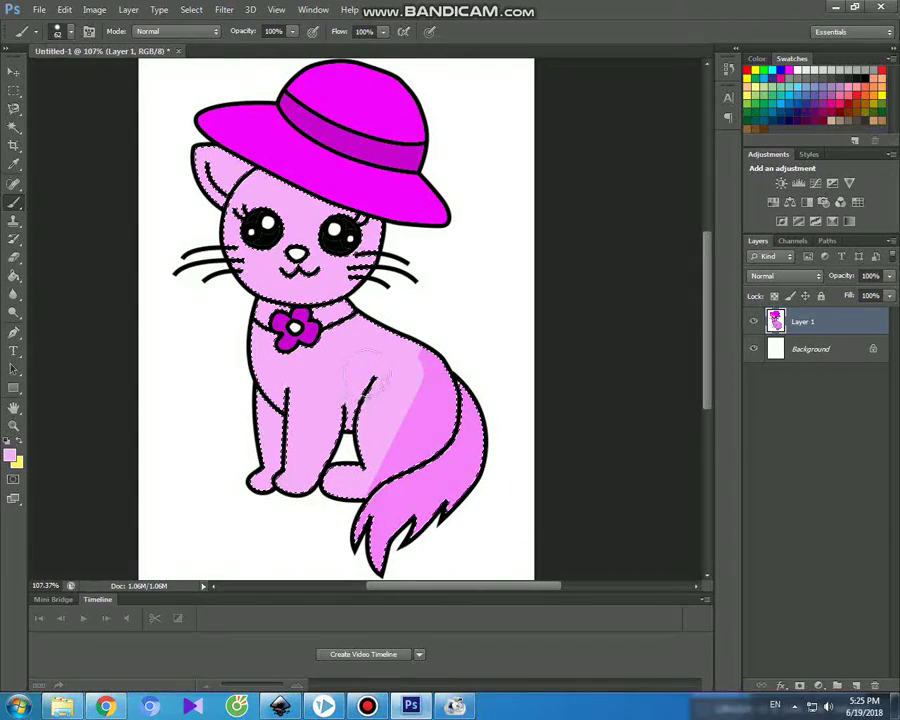
mouse_move(388, 367)
mouse_down()
mouse_move(412, 356)
mouse_move(460, 408)
mouse_move(460, 458)
mouse_move(398, 518)
mouse_move(362, 528)
mouse_move(402, 478)
mouse_move(422, 402)
mouse_move(413, 458)
mouse_move(331, 504)
mouse_move(408, 422)
mouse_move(385, 567)
mouse_up()
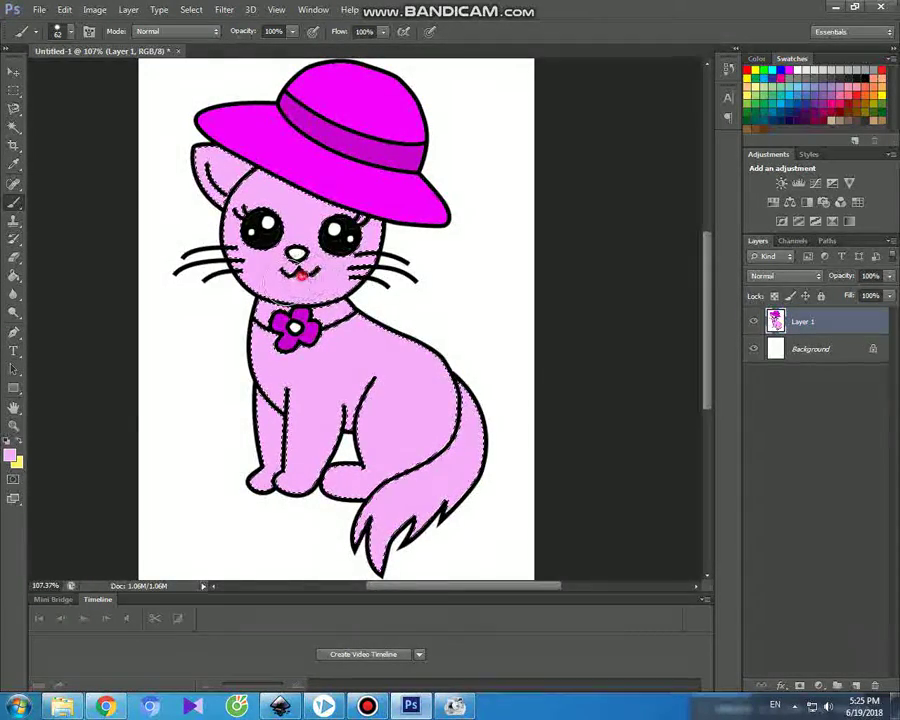
Replace the body selection with the cat's nose using the Magic Wand and paint the nose magenta (#f305fc) with the brush
key(w)
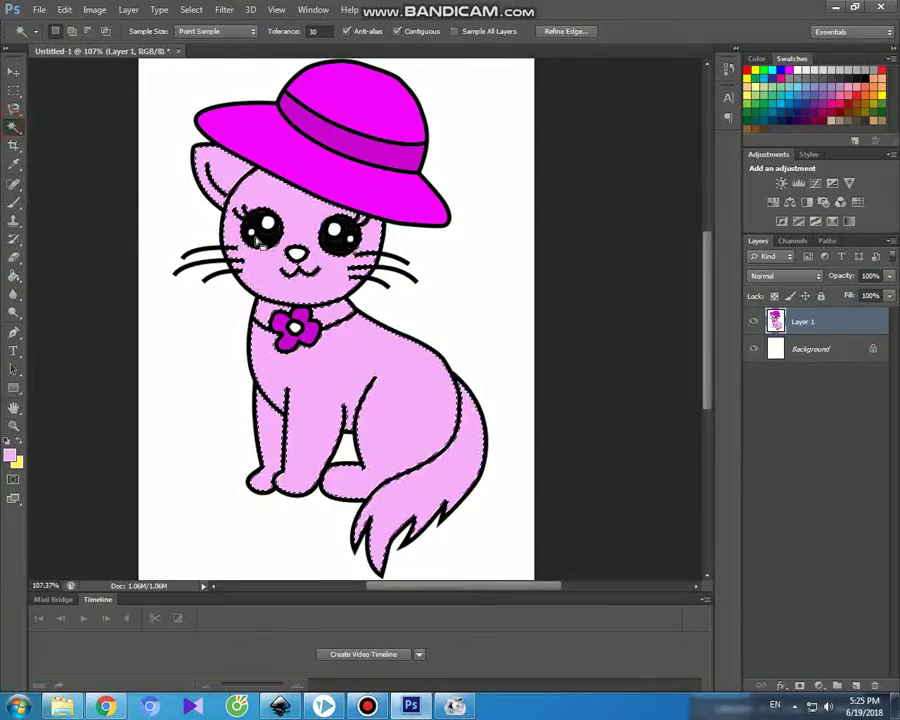
key(ctrl+d)
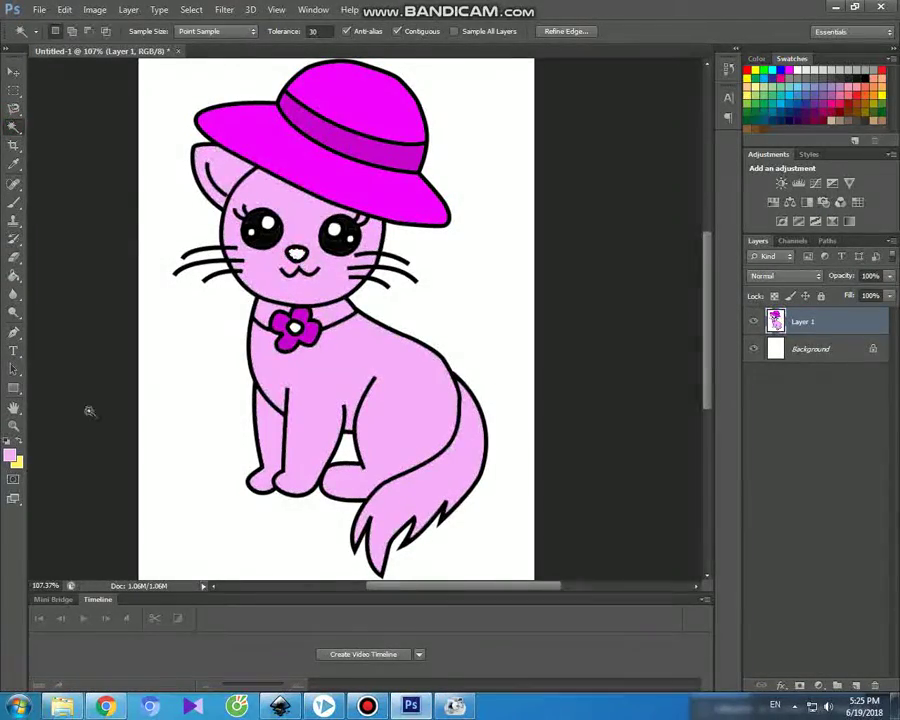
click(10, 457)
click(368, 181)
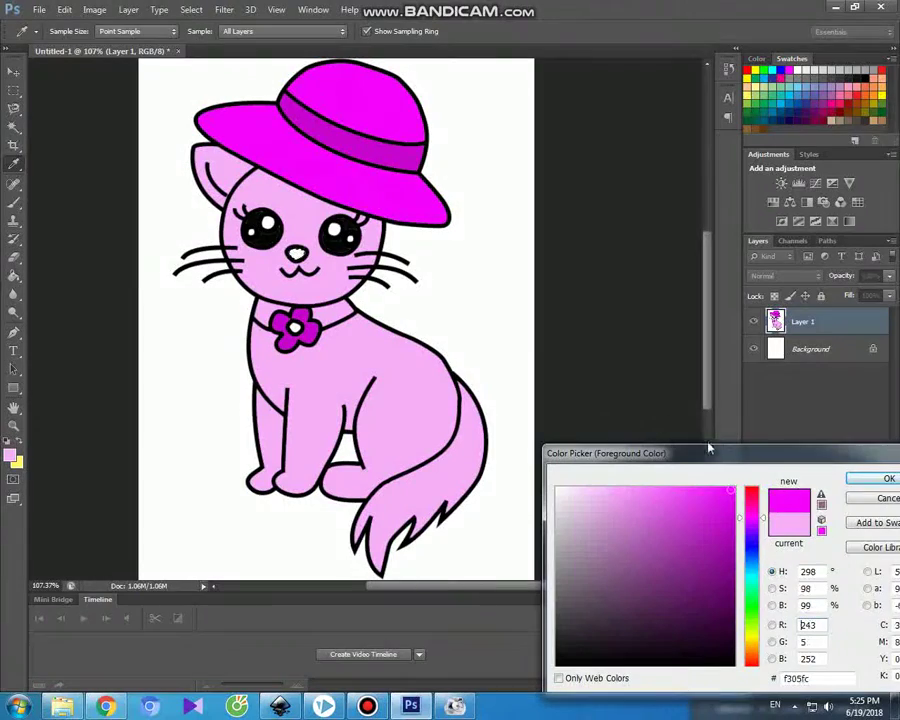
click(856, 479)
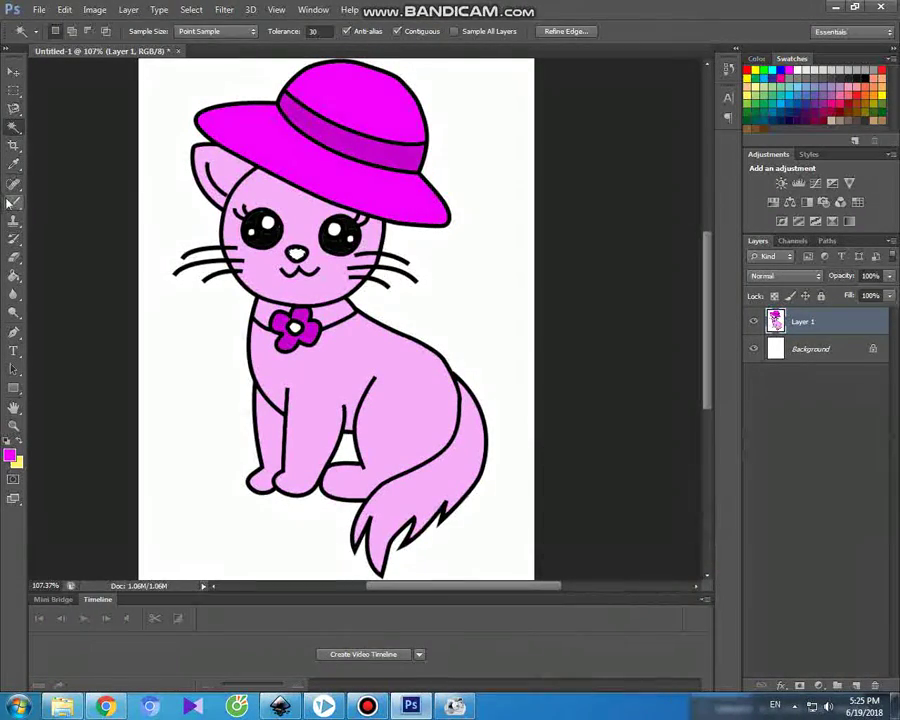
key(b)
click(297, 254)
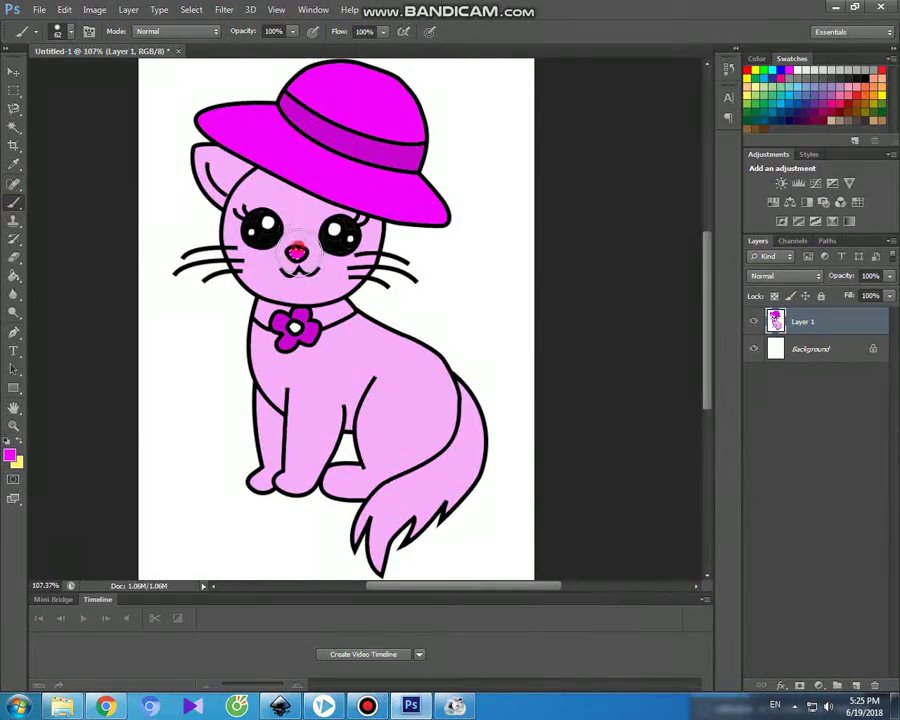
Select the center of the flower on the cat's collar with the Magic Wand, paint it yellow (#fcd605) with the brush, and deselect
click(14, 126)
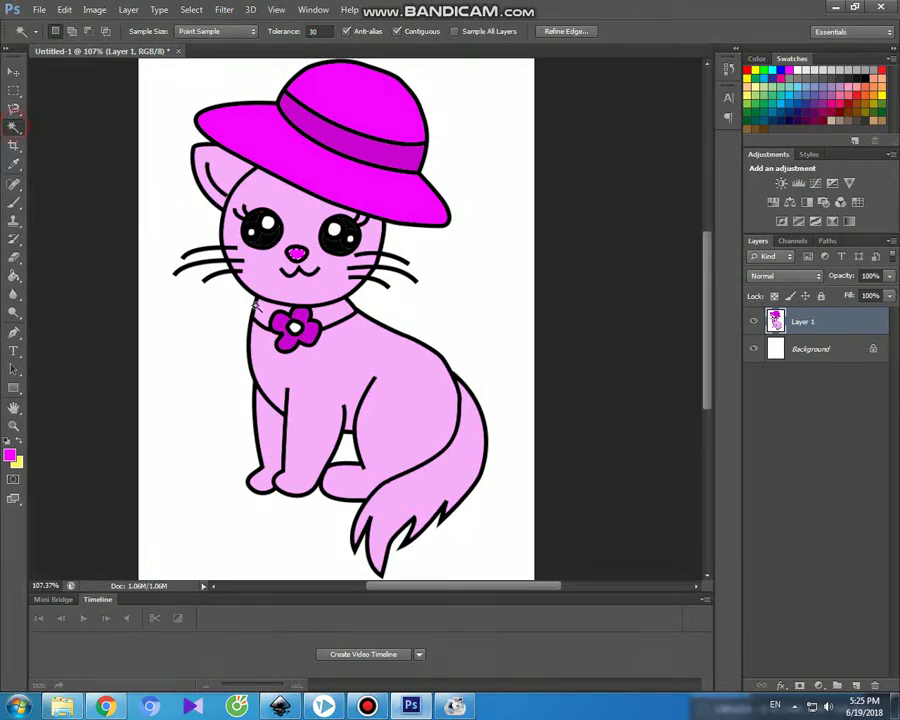
click(12, 457)
click(744, 638)
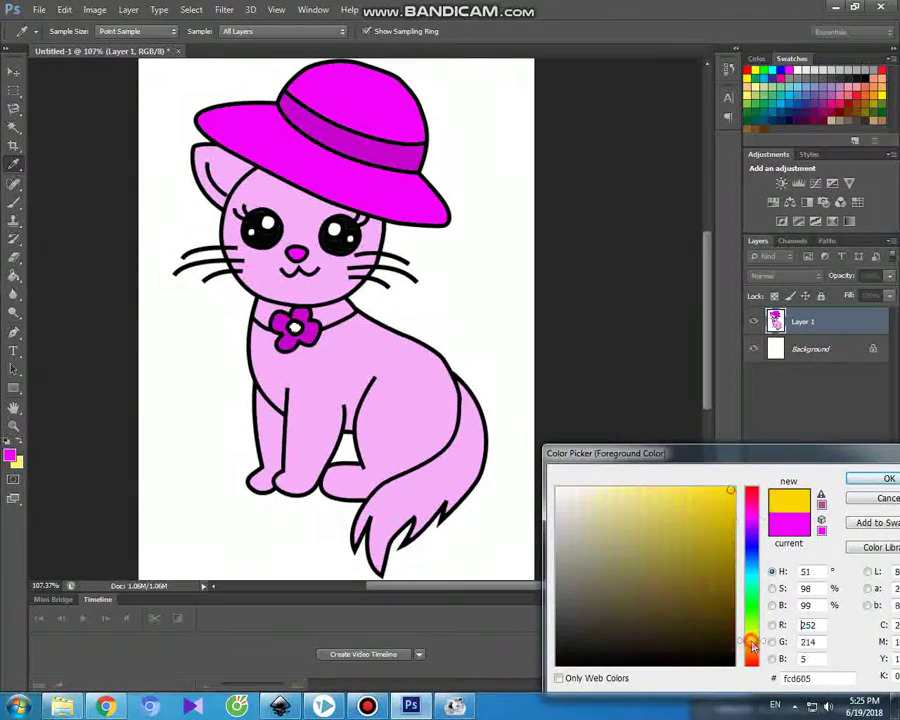
click(848, 478)
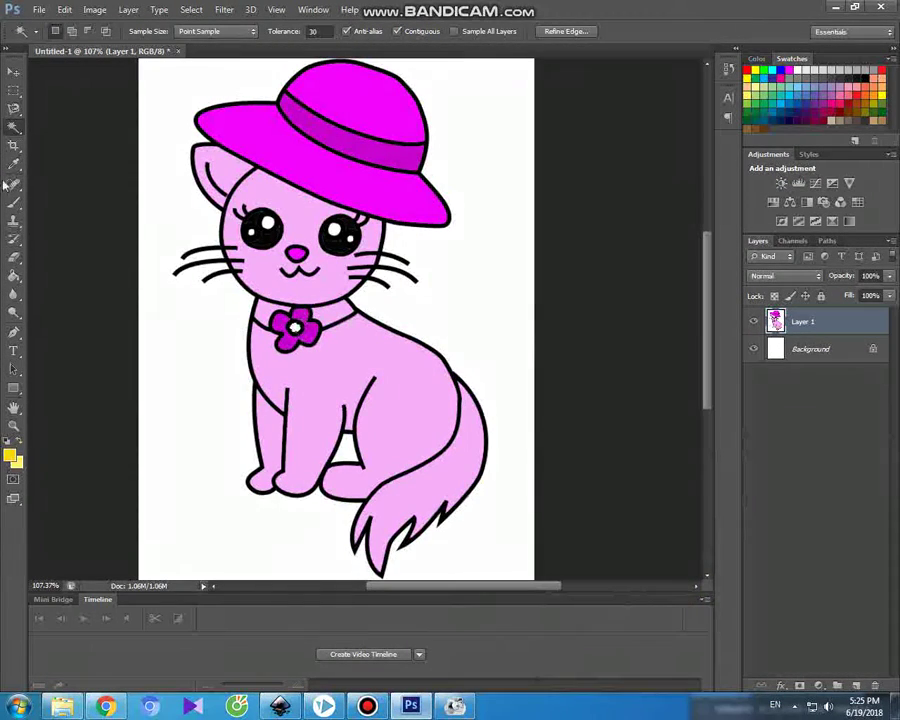
click(14, 201)
click(294, 327)
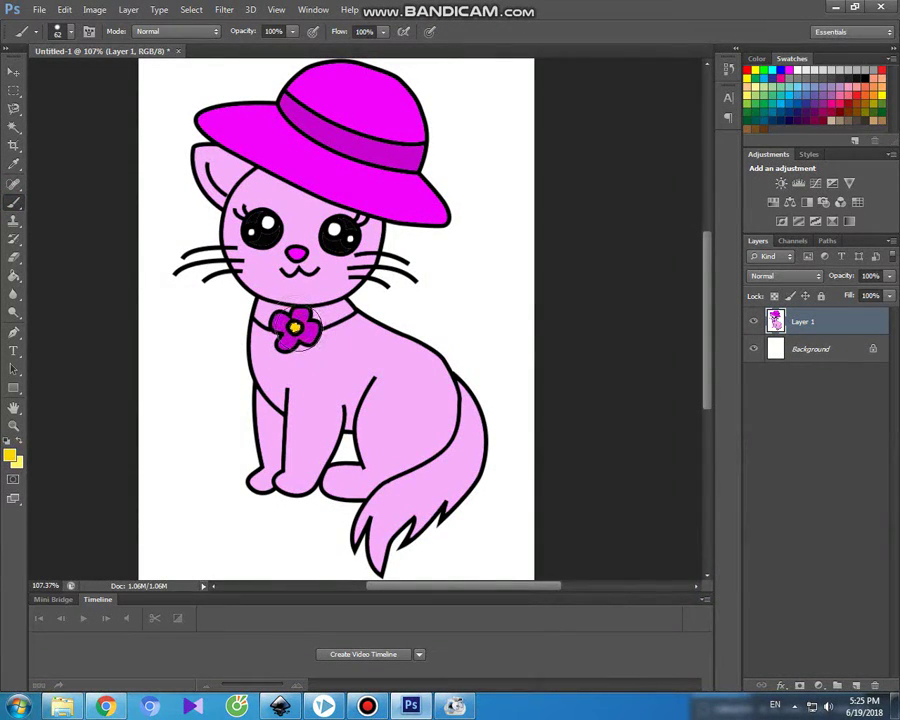
click(13, 72)
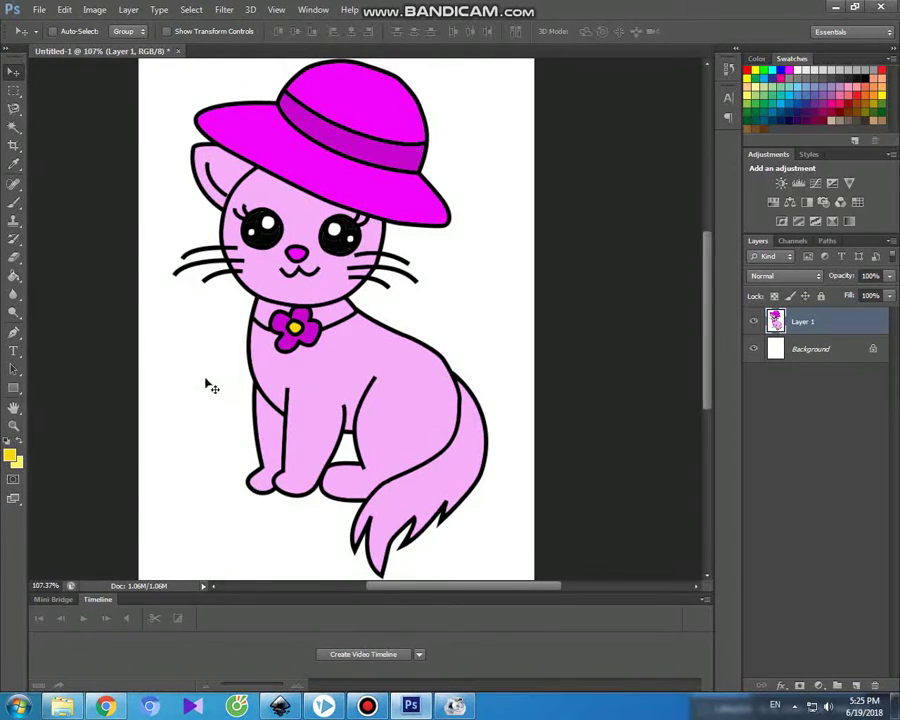
Switch to VideoScribe and play the turtle drawing animation from the start
click(378, 710)
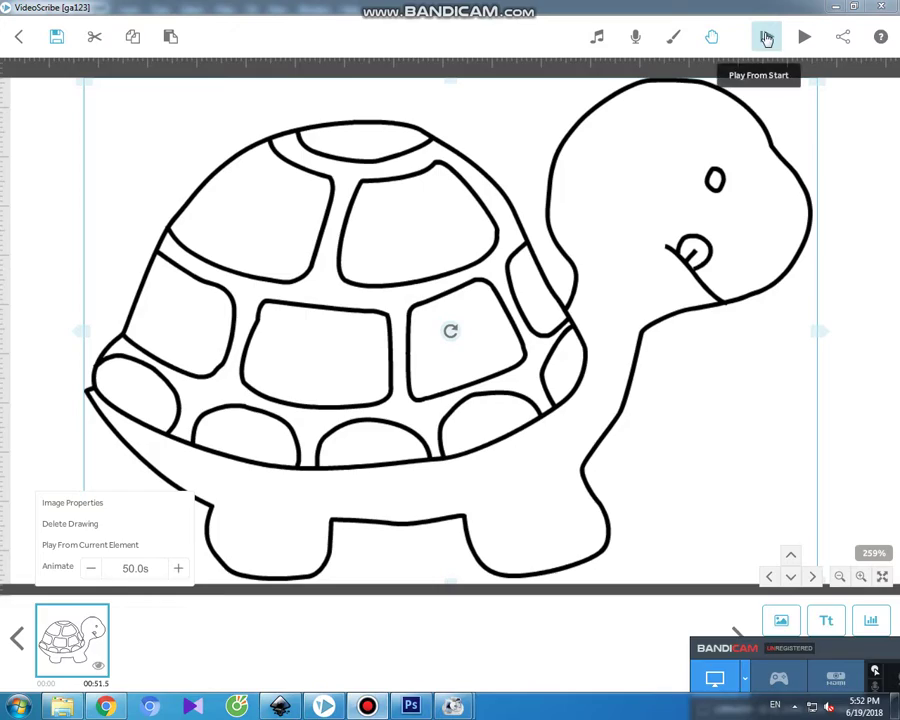
click(765, 37)
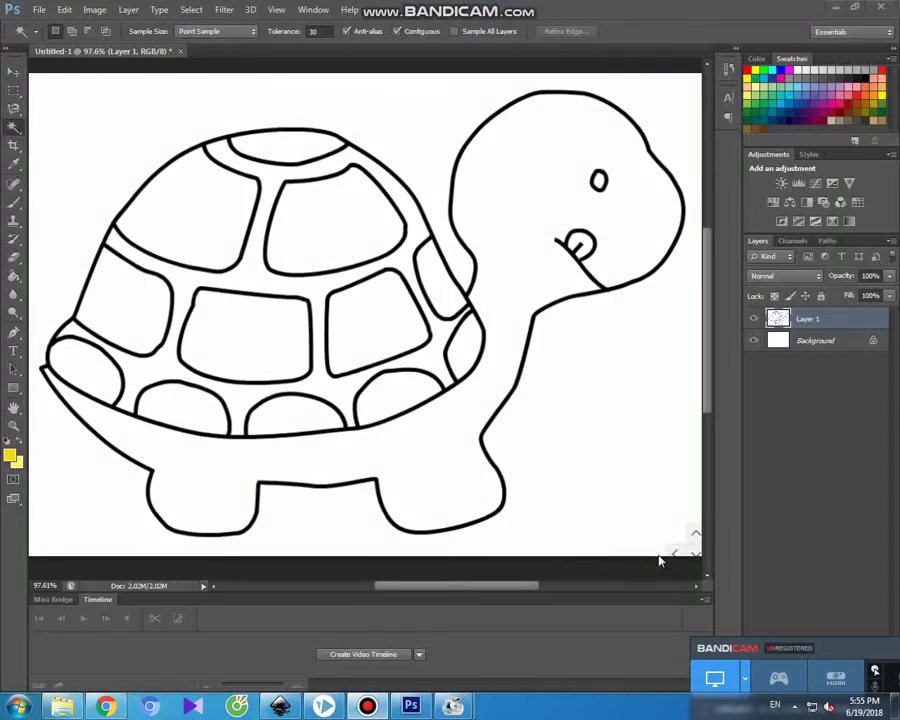
Select all the plates of the turtle's shell with the Magic Wand, leaving out the gaps between them
click(200, 216)
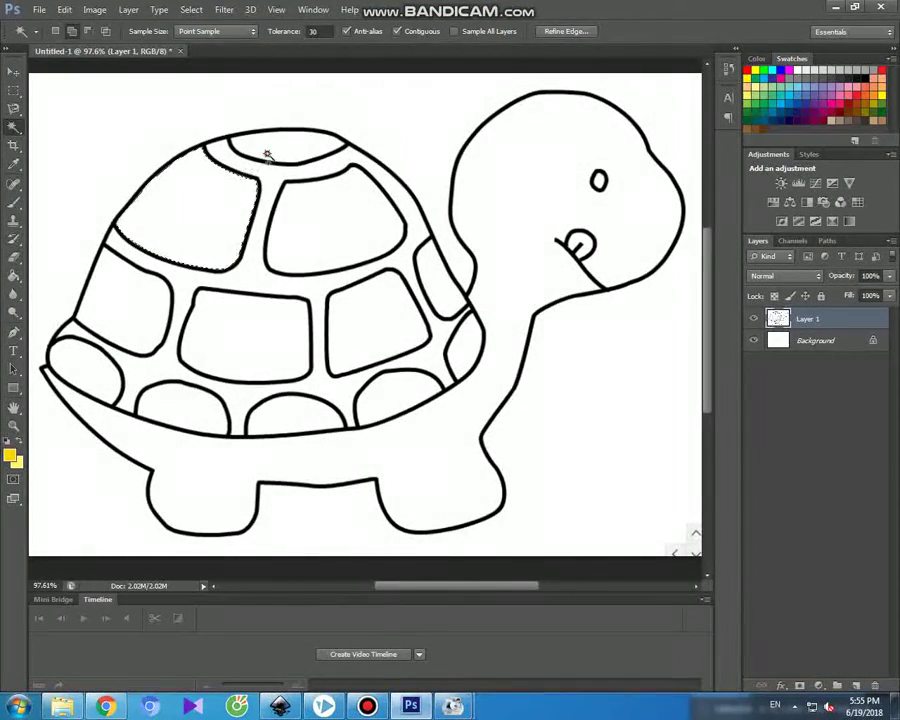
click(152, 301)
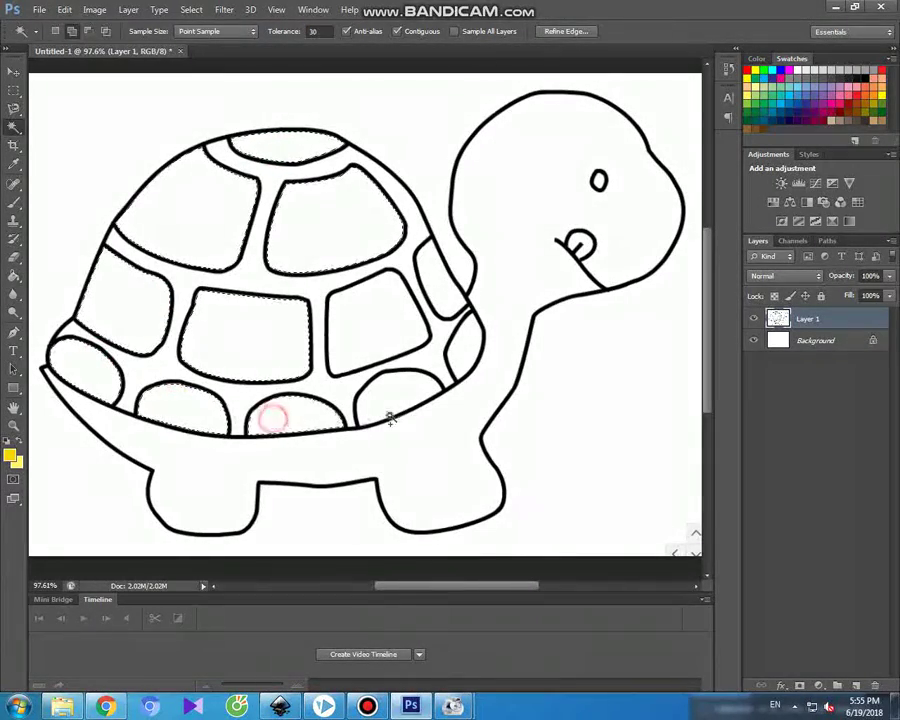
click(465, 349)
Set the foreground color to dark green (#2e4614)
click(10, 456)
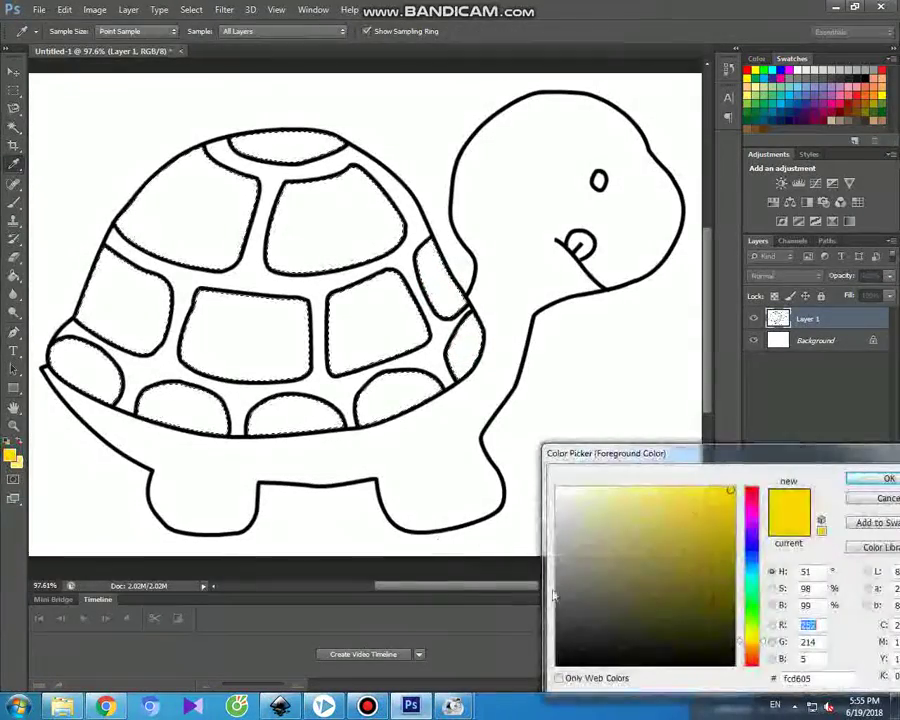
drag(749, 639, 766, 626)
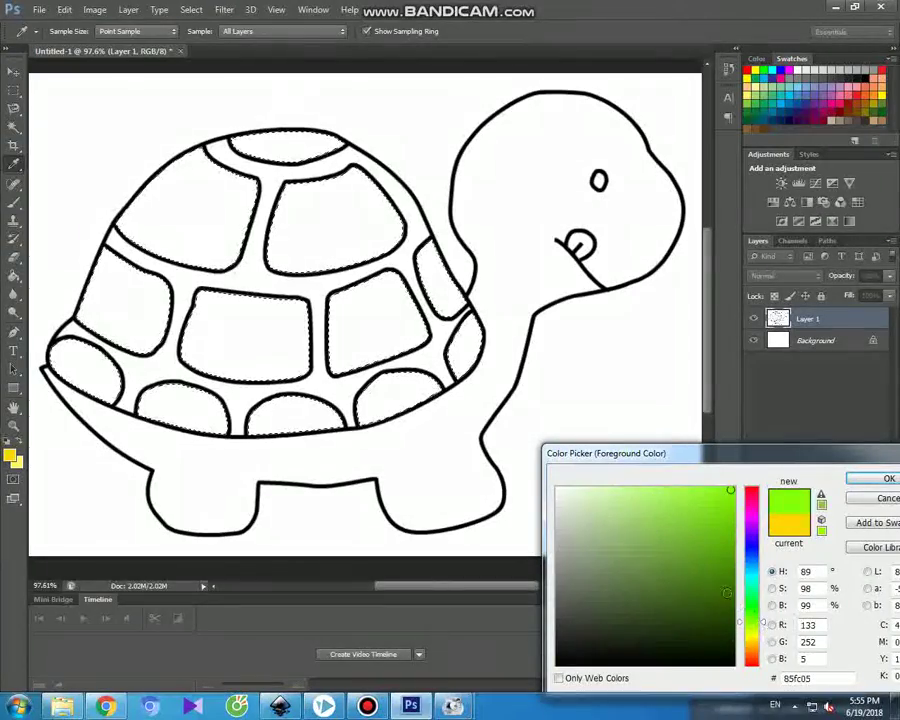
click(702, 579)
mouse_move(708, 606)
mouse_down()
mouse_move(703, 597)
mouse_move(694, 615)
mouse_move(685, 609)
mouse_move(674, 618)
mouse_up()
click(703, 613)
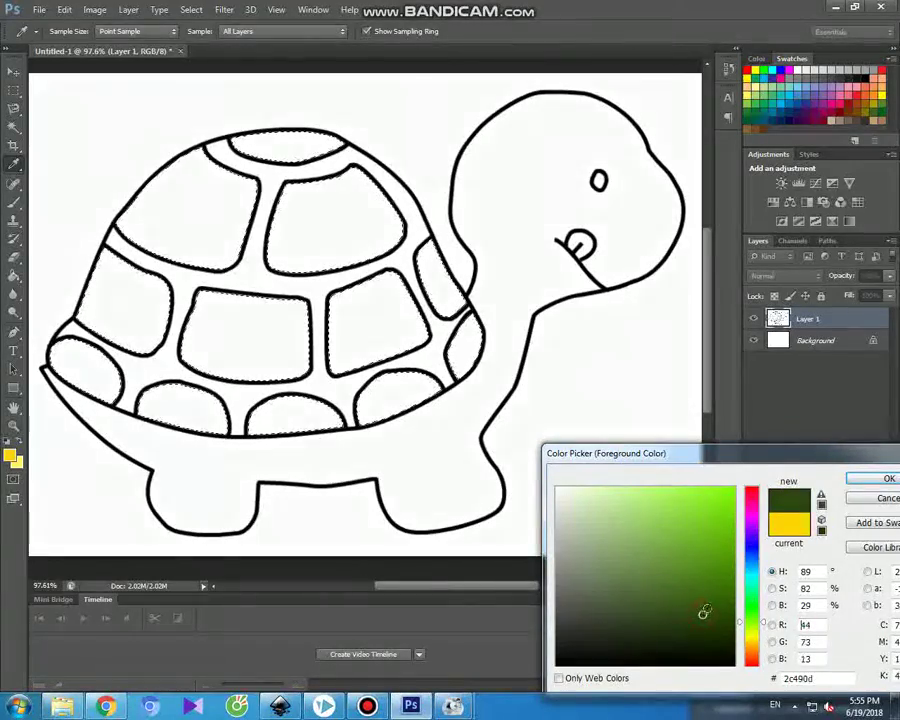
click(705, 606)
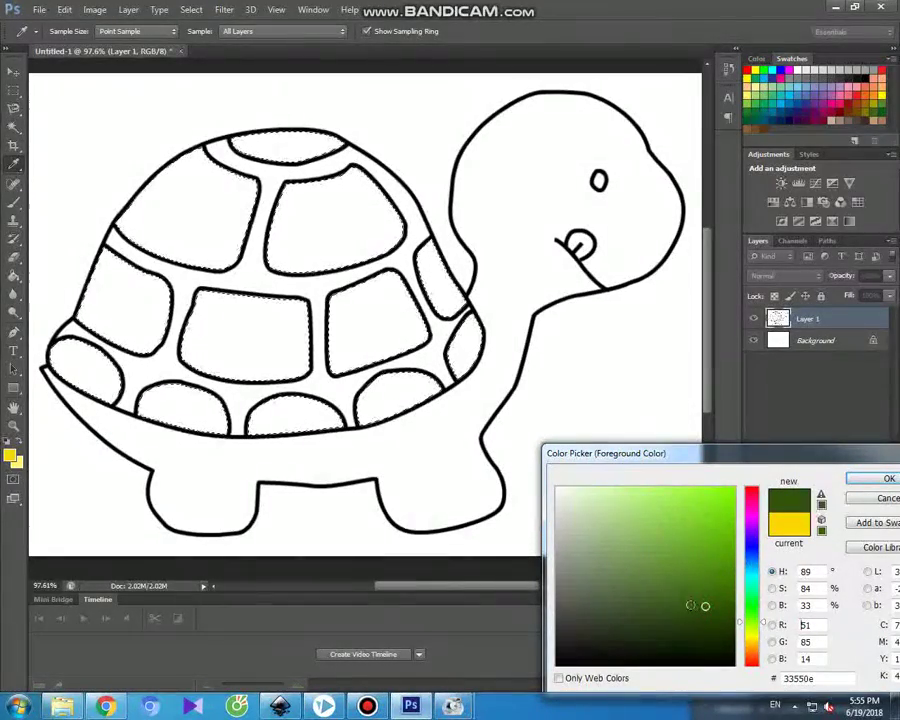
click(683, 613)
click(870, 479)
key(w)
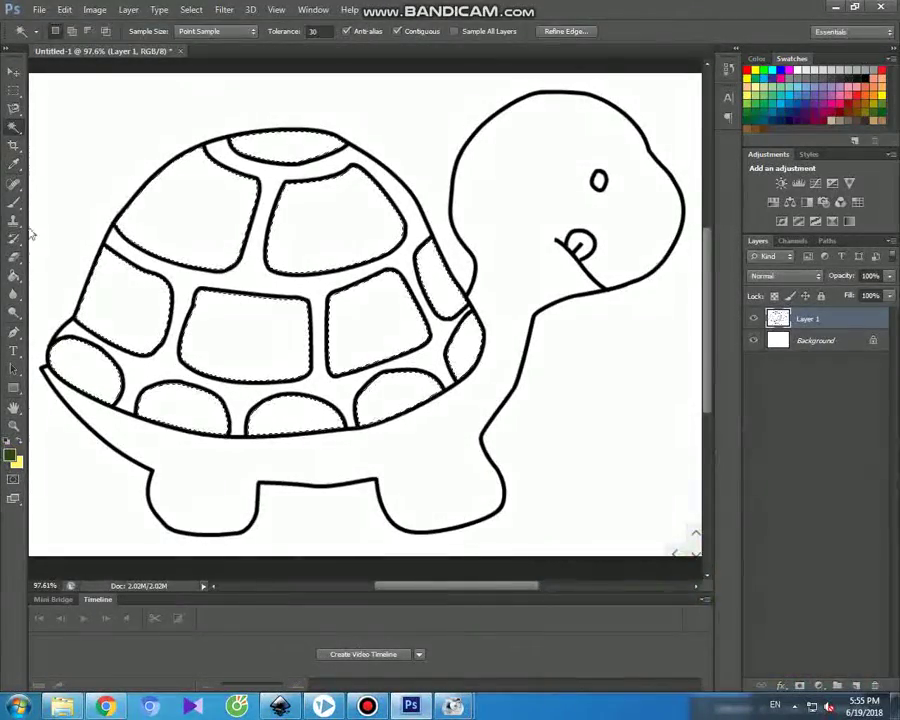
Paint all the selected plates of the turtle's shell dark green with the brush
click(13, 201)
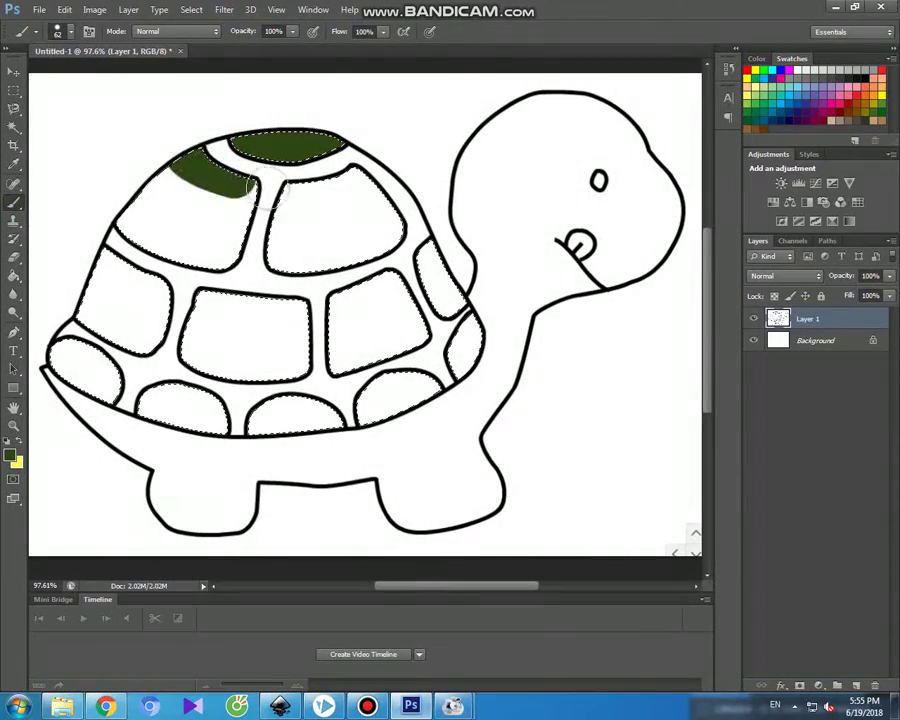
drag(193, 197, 190, 210)
drag(130, 215, 212, 247)
drag(283, 200, 280, 230)
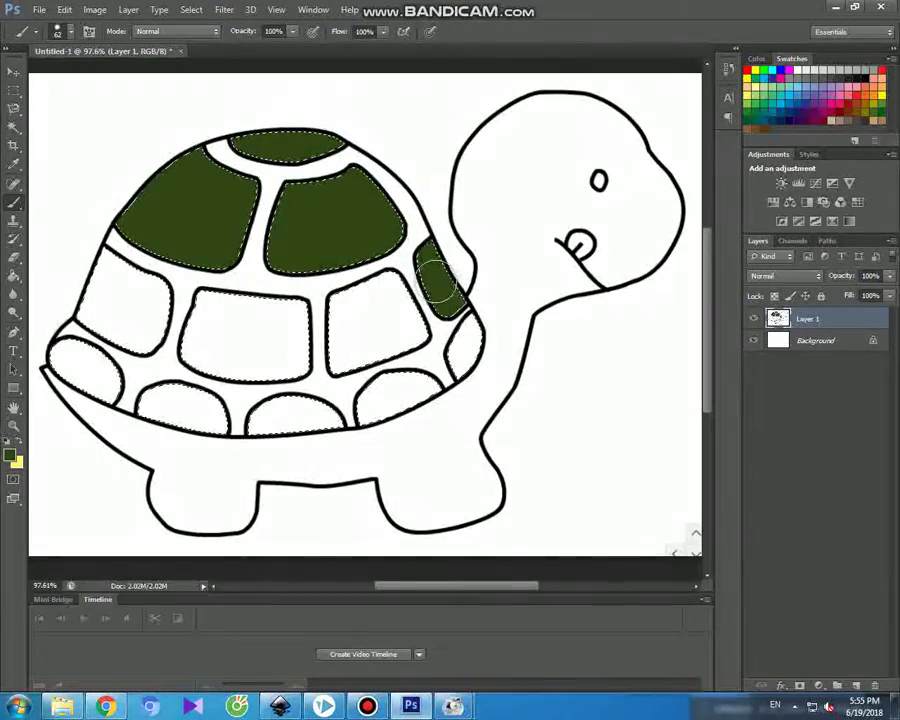
drag(402, 281, 346, 304)
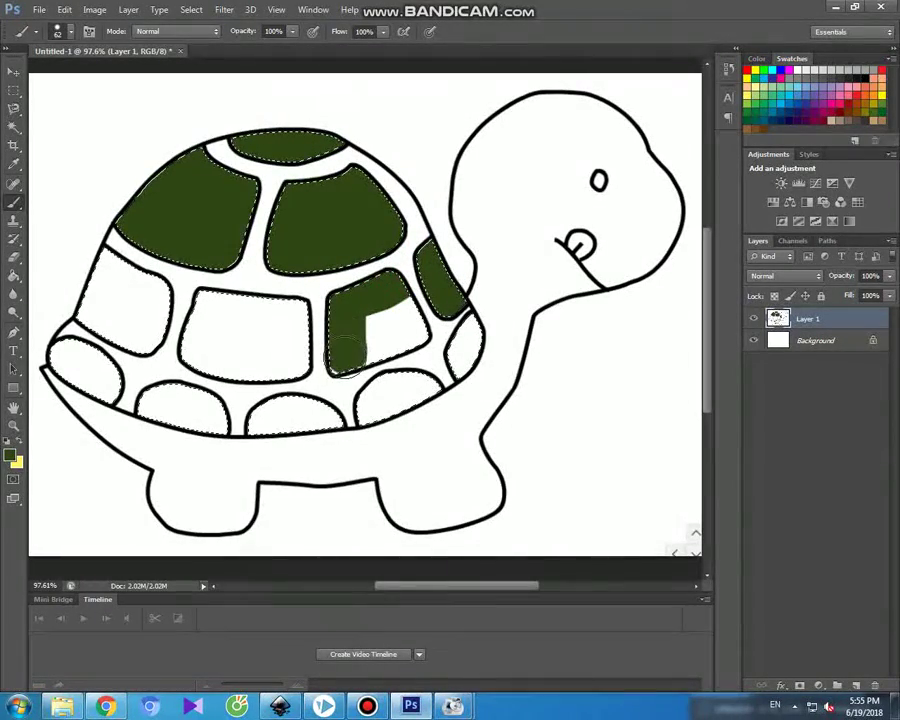
mouse_move(415, 330)
mouse_down()
mouse_move(413, 298)
mouse_move(358, 330)
mouse_up()
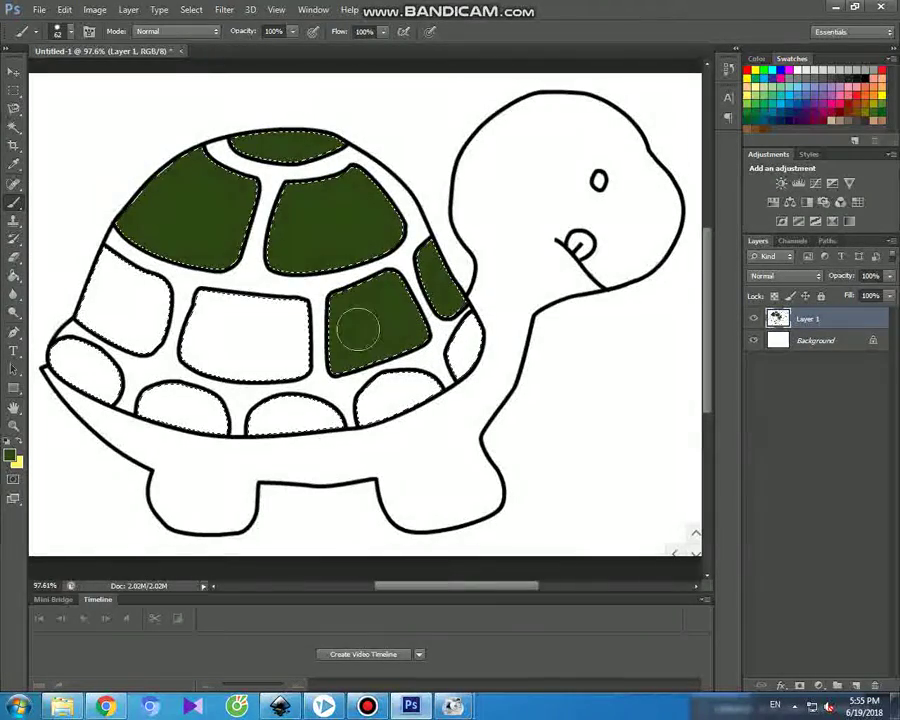
mouse_move(298, 316)
mouse_down()
mouse_move(210, 300)
mouse_move(203, 341)
mouse_up()
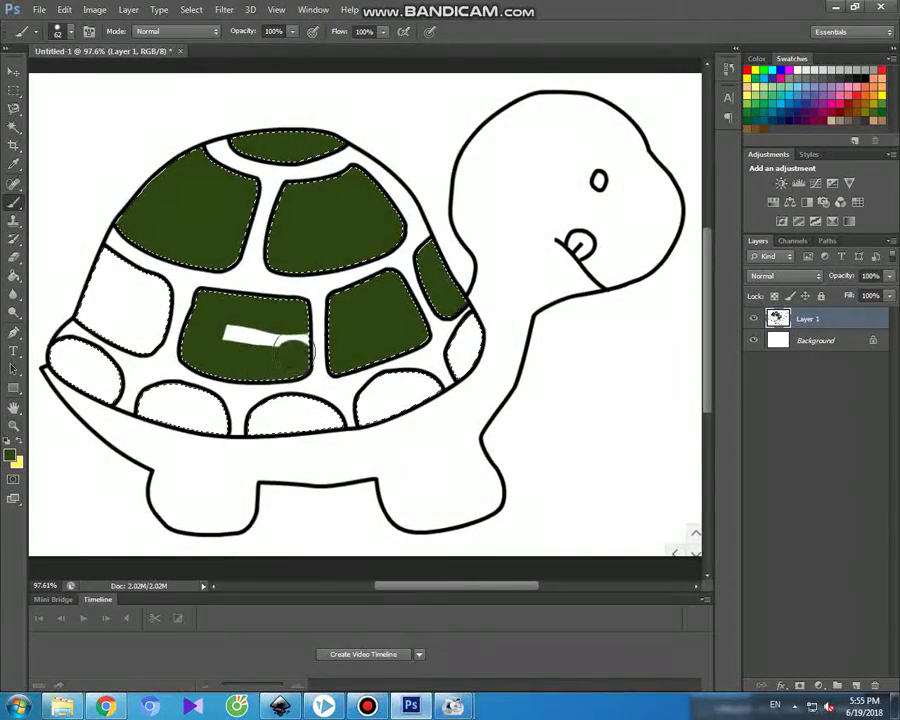
click(105, 261)
mouse_move(150, 305)
mouse_down()
mouse_move(120, 330)
mouse_move(90, 290)
mouse_up()
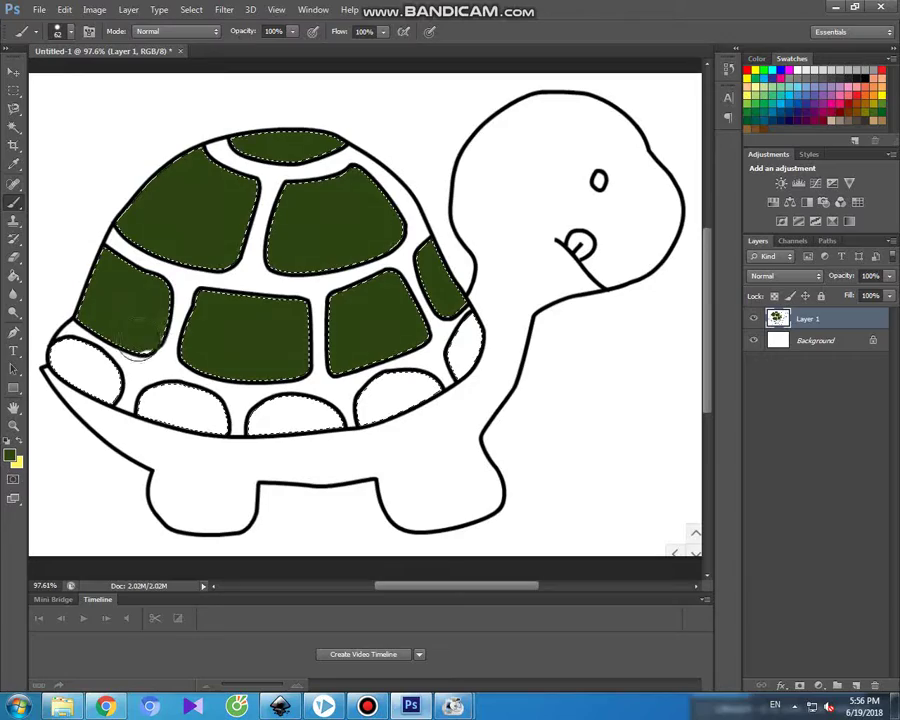
drag(62, 353, 125, 385)
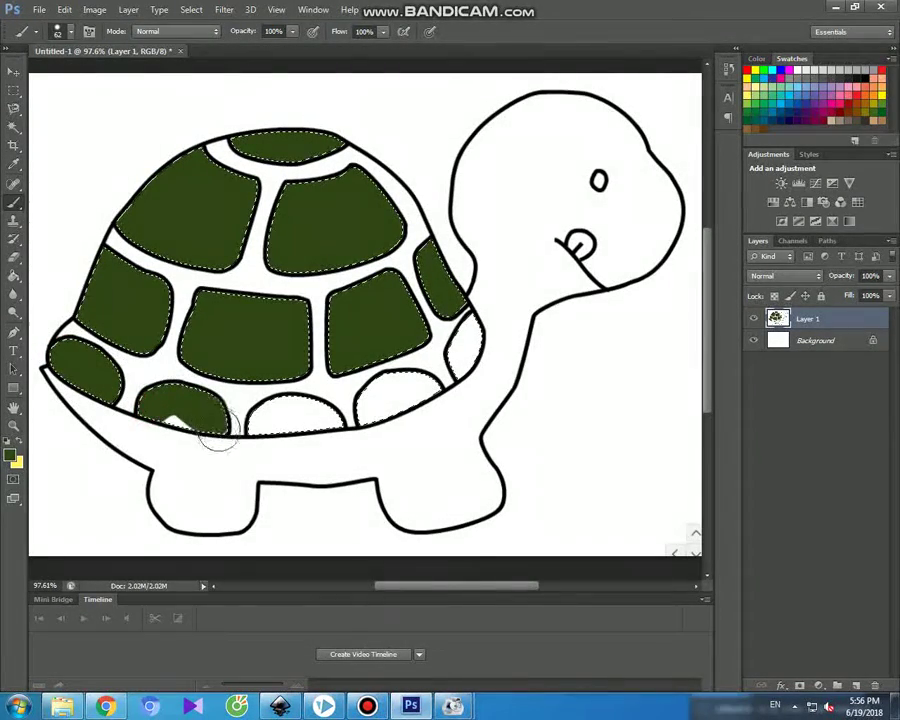
drag(238, 430, 244, 428)
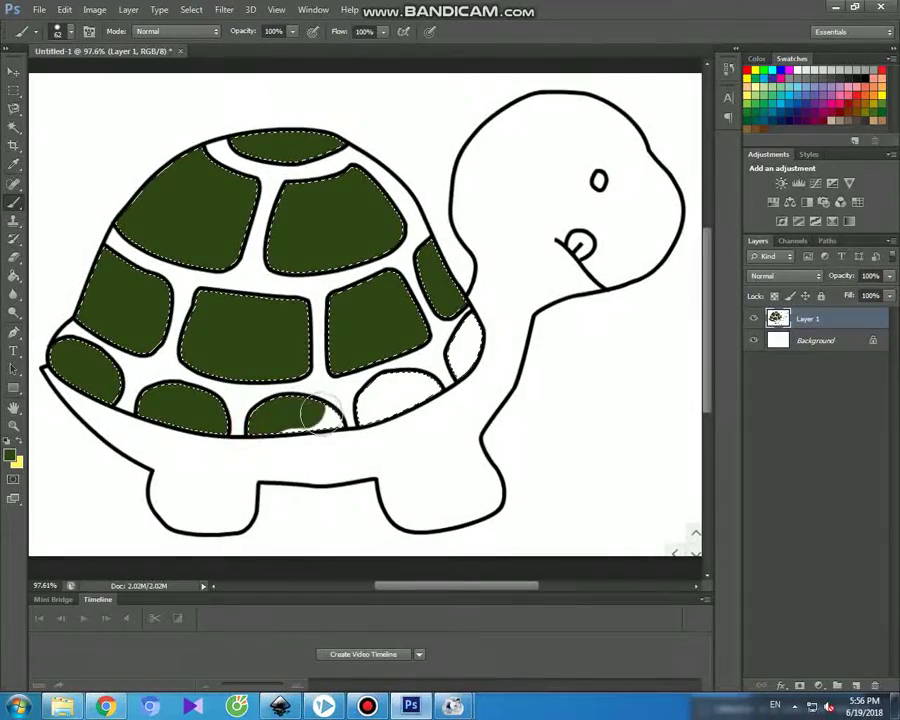
drag(350, 422, 432, 391)
mouse_move(472, 336)
mouse_down()
mouse_move(454, 364)
mouse_move(456, 387)
mouse_move(481, 355)
mouse_up()
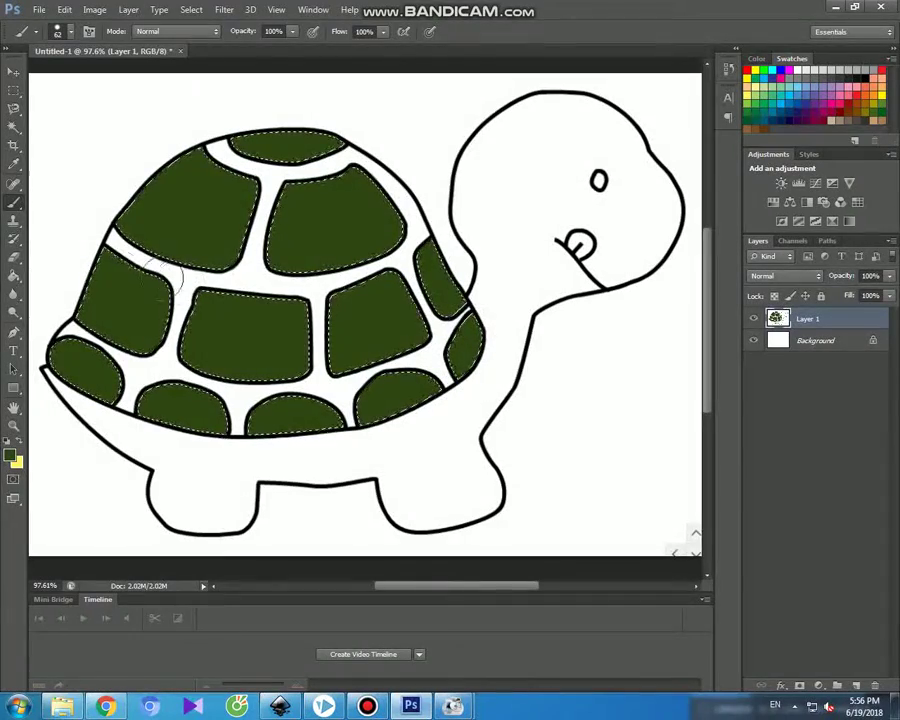
Set the foreground color to a very dark green (#122201)
click(10, 455)
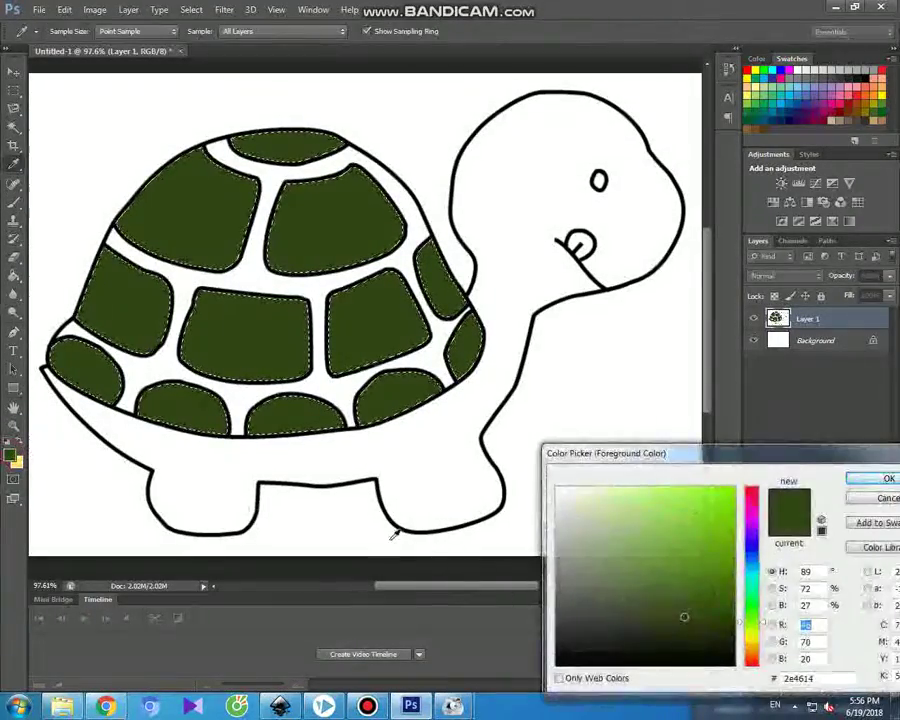
click(699, 643)
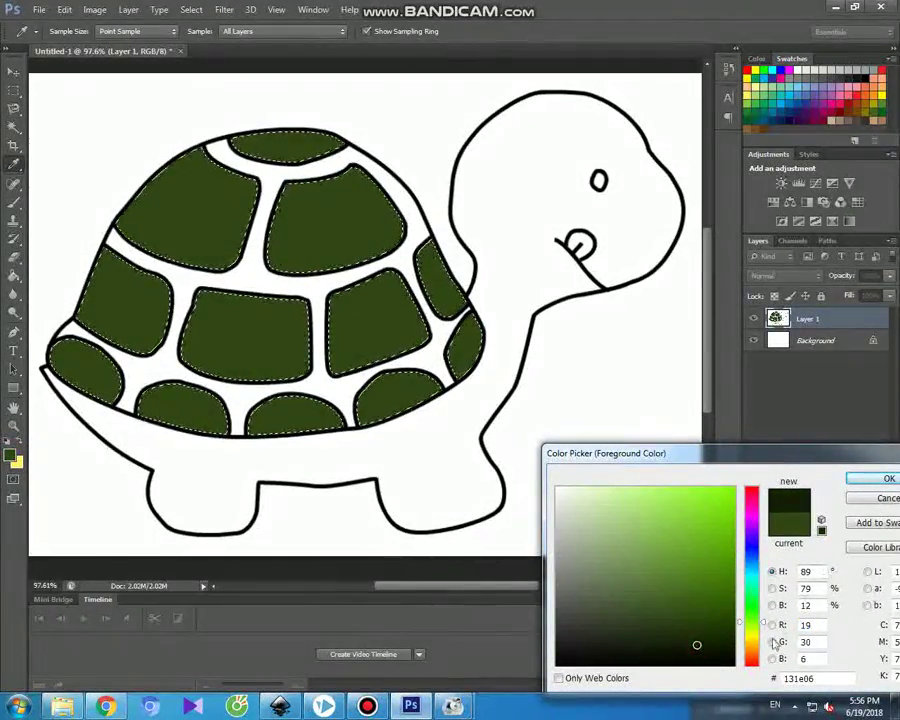
drag(712, 648, 755, 638)
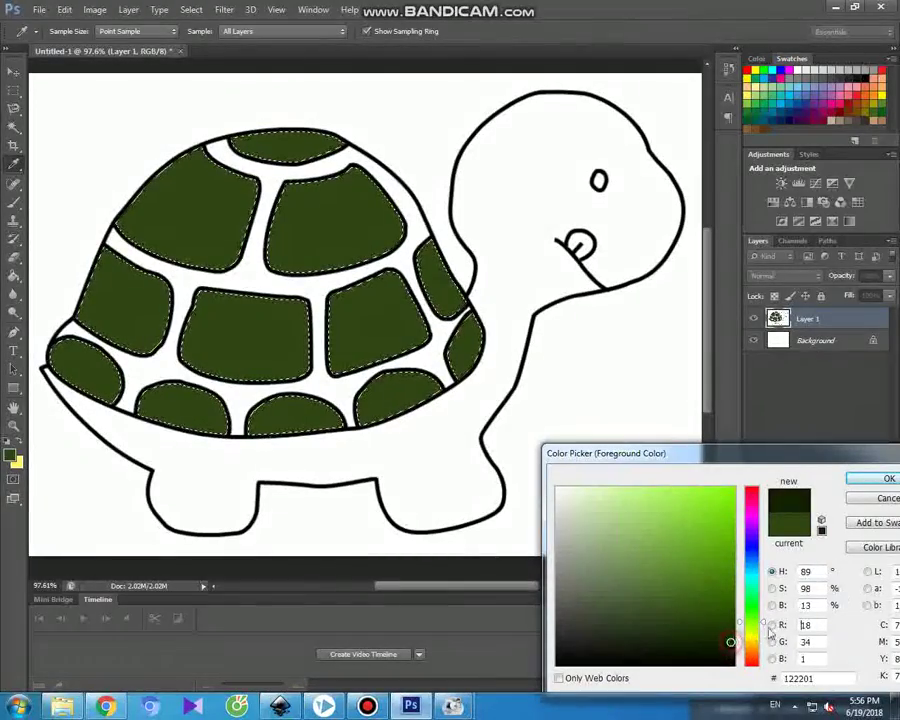
click(882, 479)
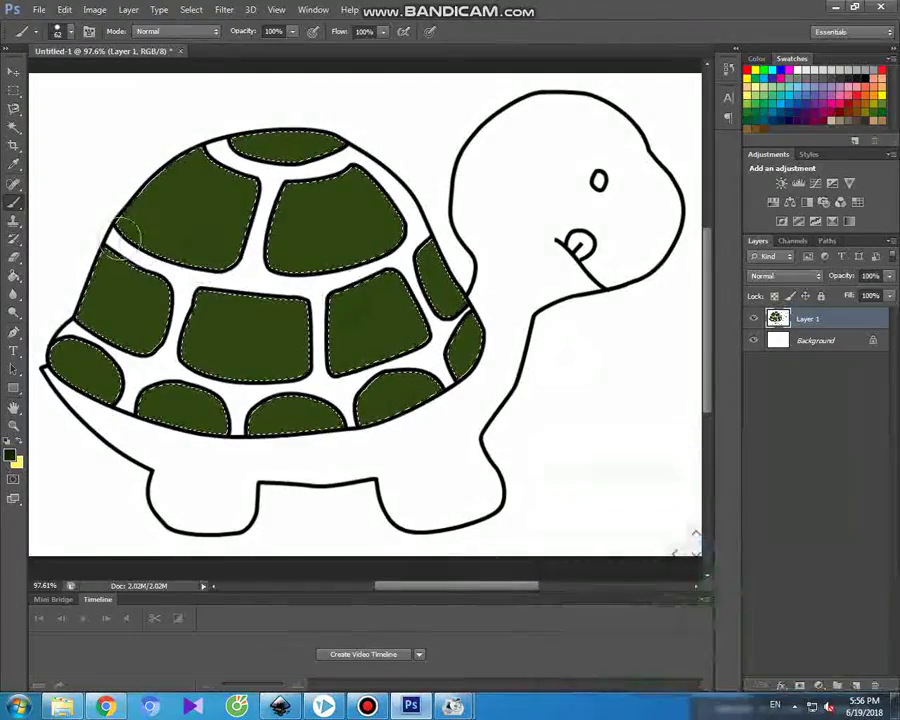
Select the gaps between the turtle's shell plates with the Magic Wand and paint them very dark green with the brush
click(14, 128)
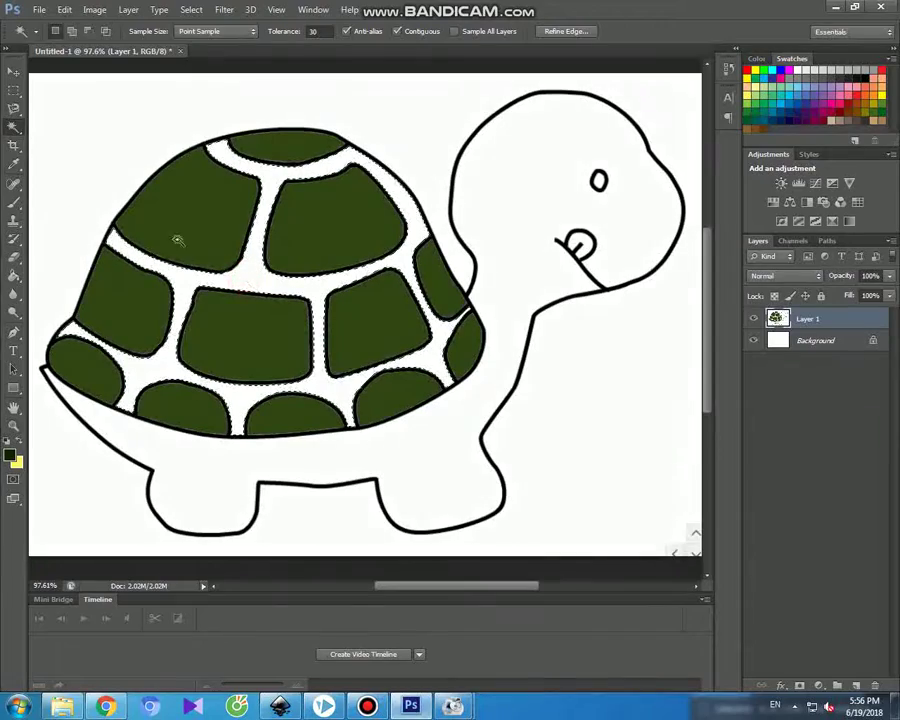
click(14, 202)
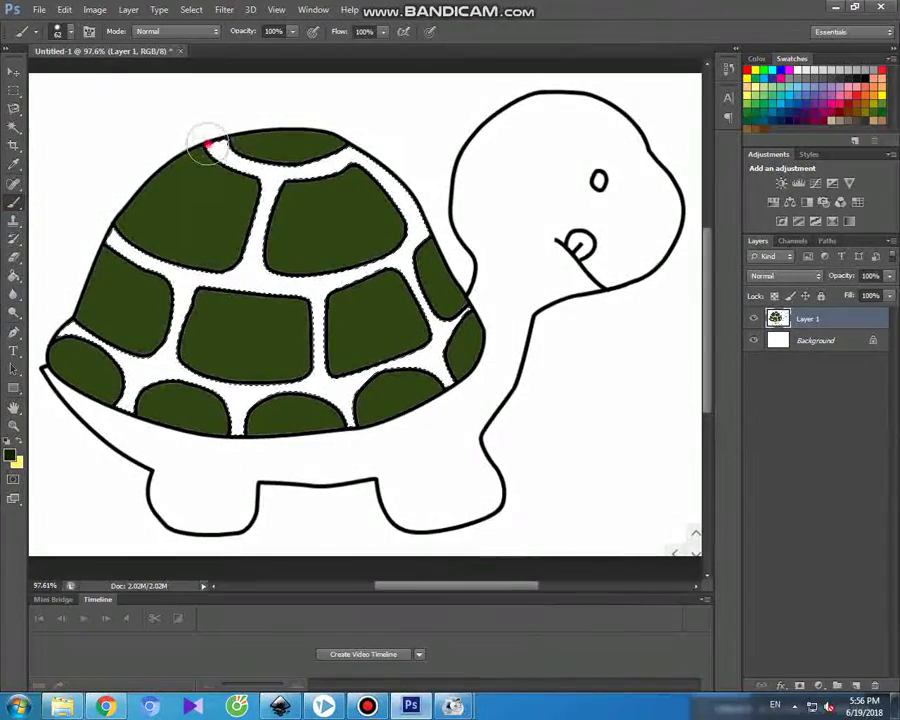
drag(296, 174, 352, 160)
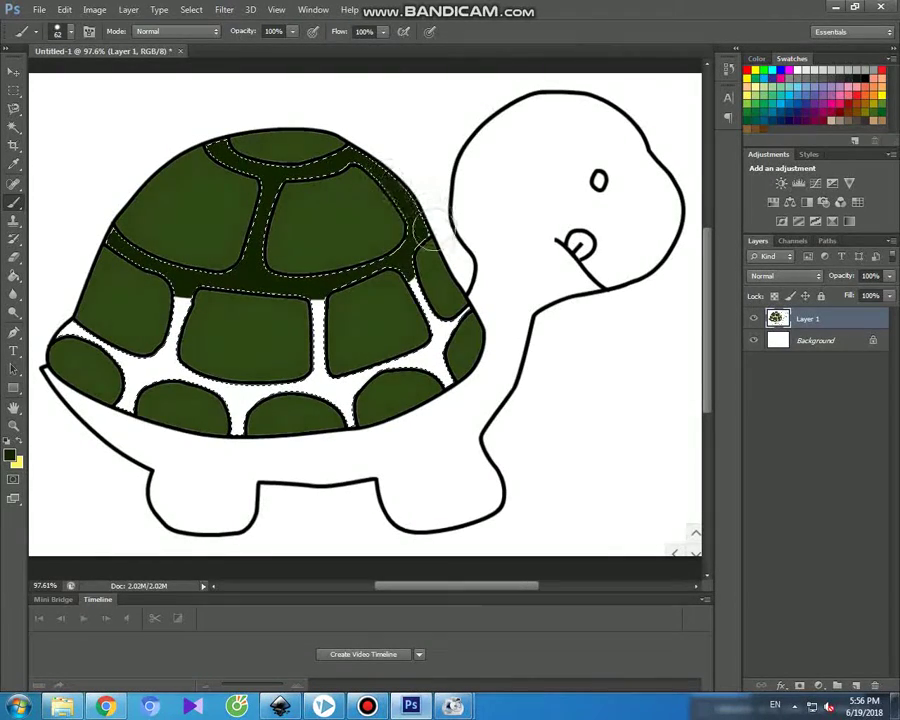
mouse_move(415, 305)
mouse_down()
mouse_move(428, 331)
mouse_move(452, 333)
mouse_up()
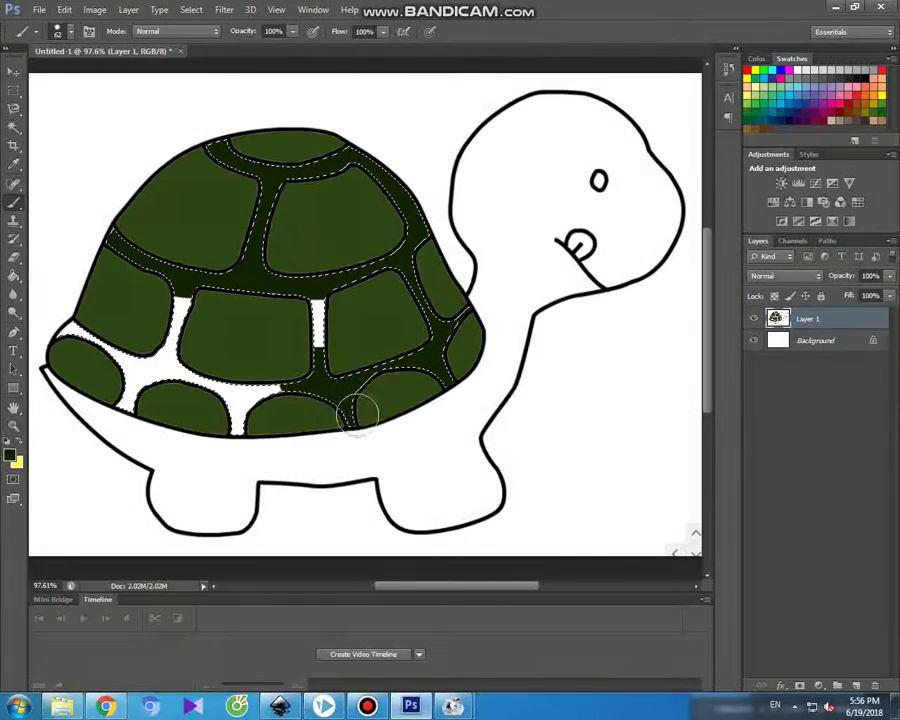
drag(321, 352, 317, 300)
mouse_move(321, 378)
mouse_down()
mouse_move(287, 401)
mouse_move(255, 394)
mouse_move(225, 413)
mouse_move(229, 434)
mouse_move(227, 407)
mouse_move(178, 374)
mouse_move(168, 351)
mouse_move(190, 296)
mouse_move(172, 329)
mouse_move(165, 378)
mouse_move(140, 381)
mouse_move(110, 341)
mouse_move(62, 331)
mouse_move(135, 381)
mouse_move(118, 412)
mouse_up()
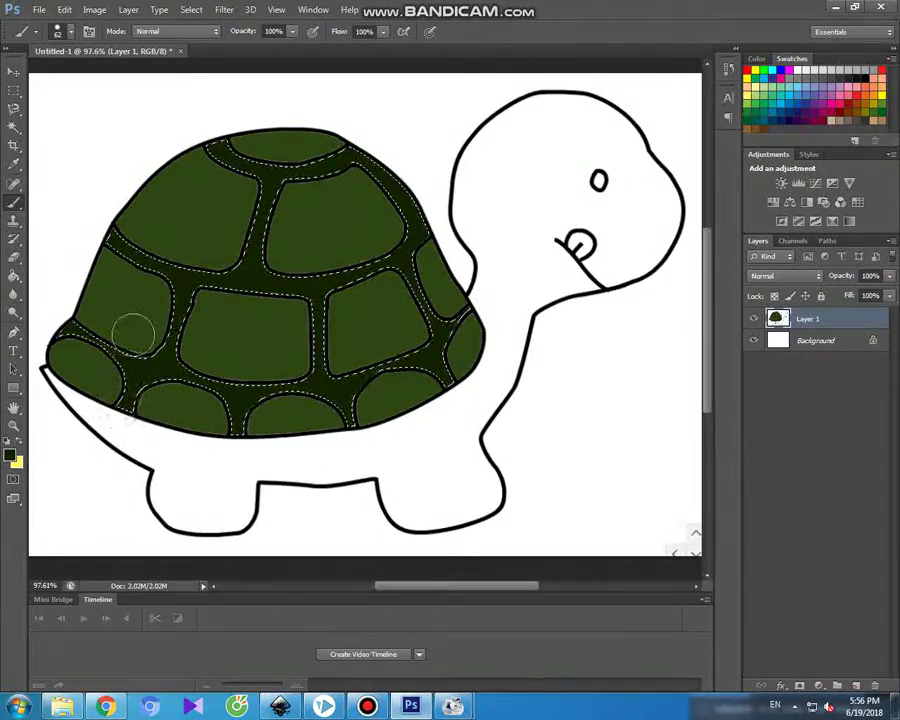
Select the turtle's head, body and legs with the Magic Wand and paint them olive brown (#86731a) with the brush
click(14, 125)
click(187, 458)
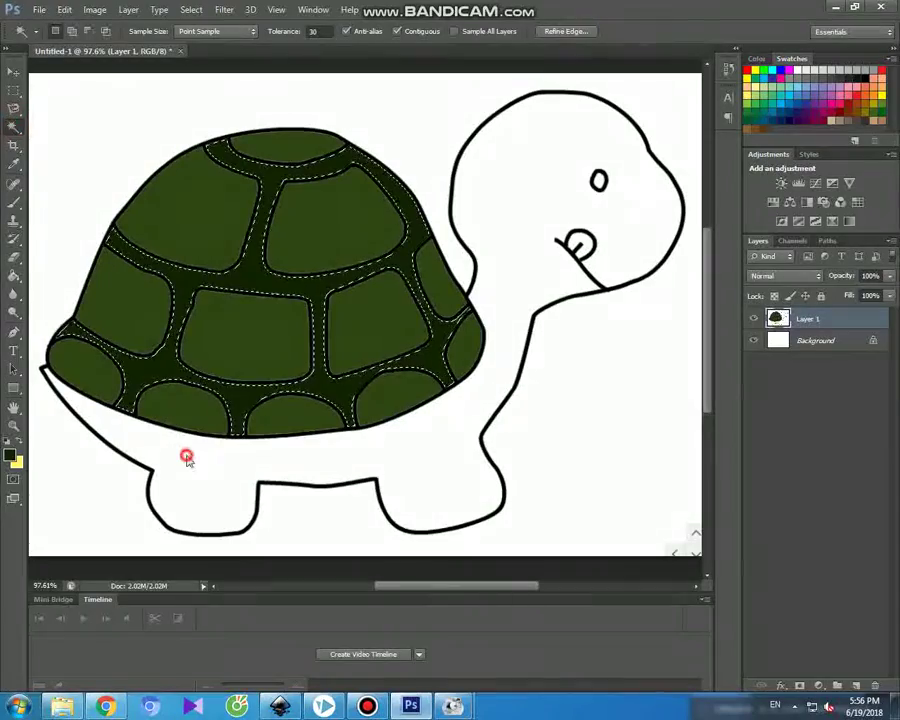
click(14, 457)
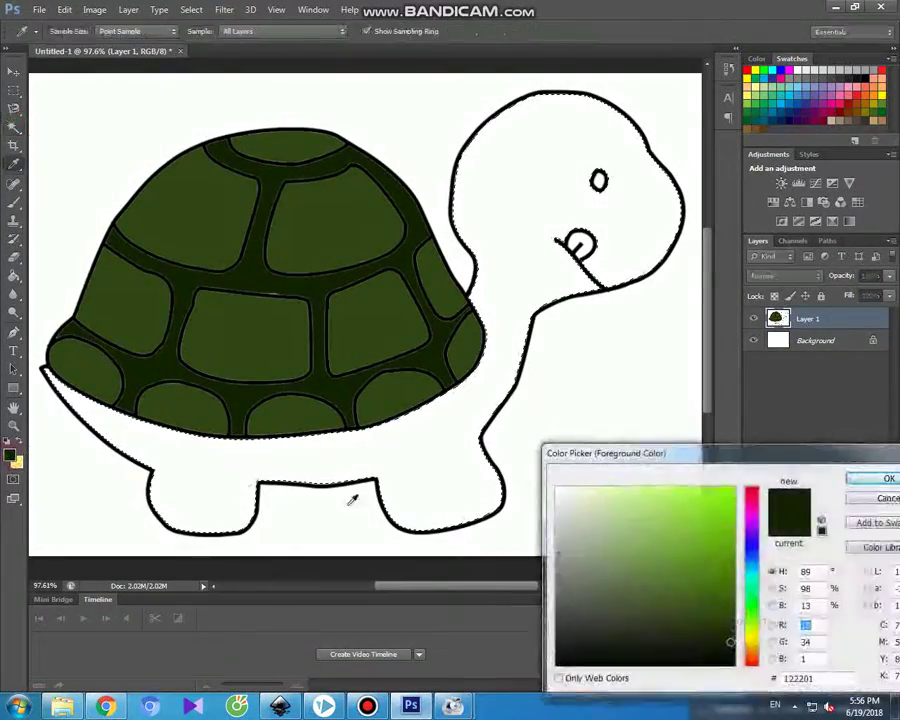
mouse_move(752, 626)
mouse_down()
mouse_move(753, 654)
mouse_move(755, 639)
mouse_up()
mouse_move(682, 588)
mouse_down()
mouse_move(664, 584)
mouse_move(655, 565)
mouse_up()
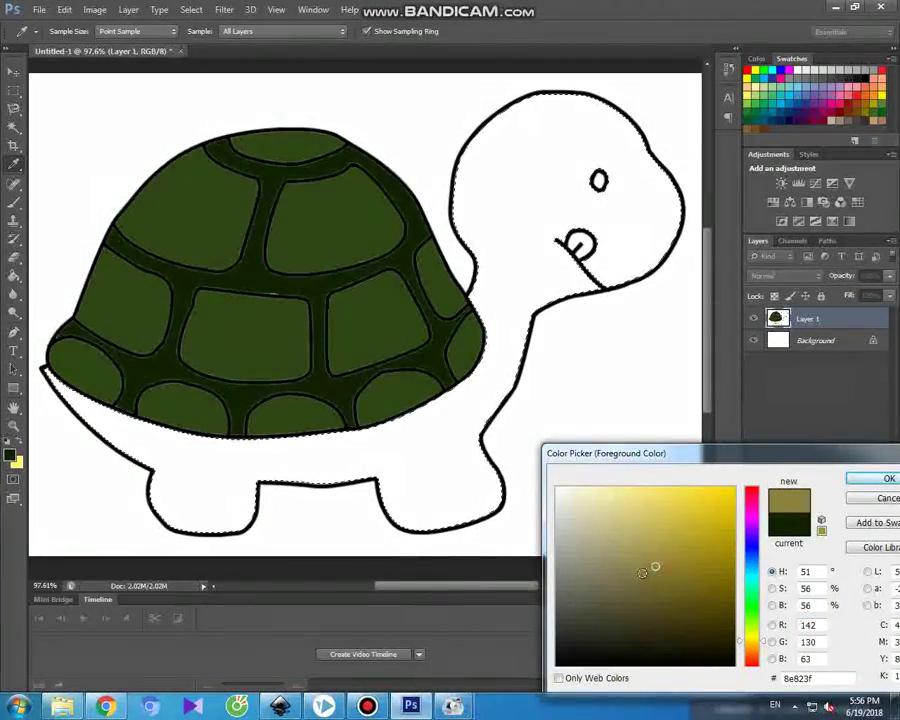
click(706, 561)
click(708, 568)
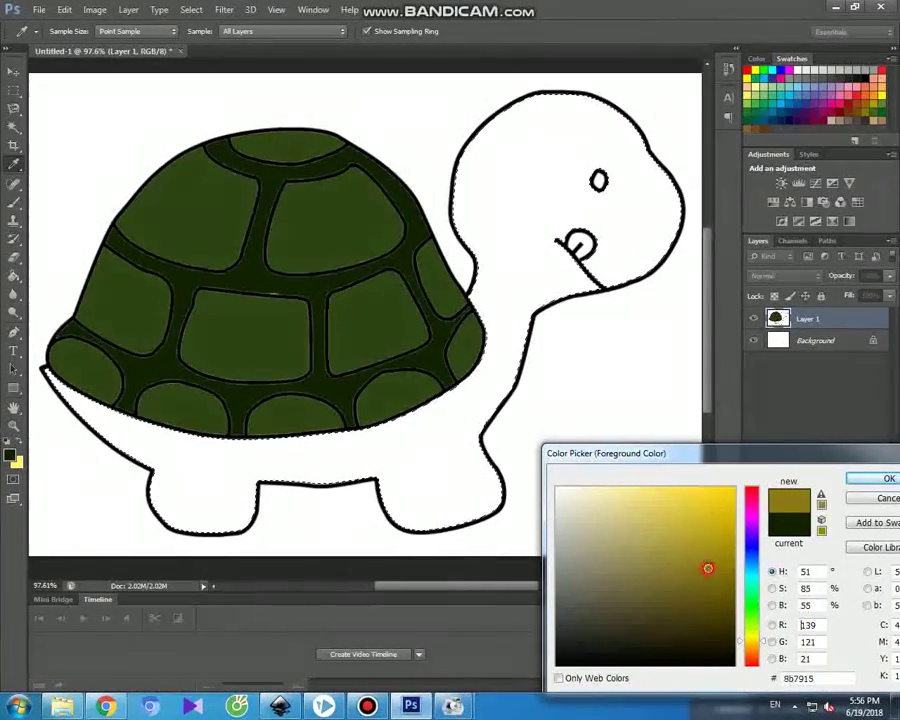
drag(772, 632, 766, 648)
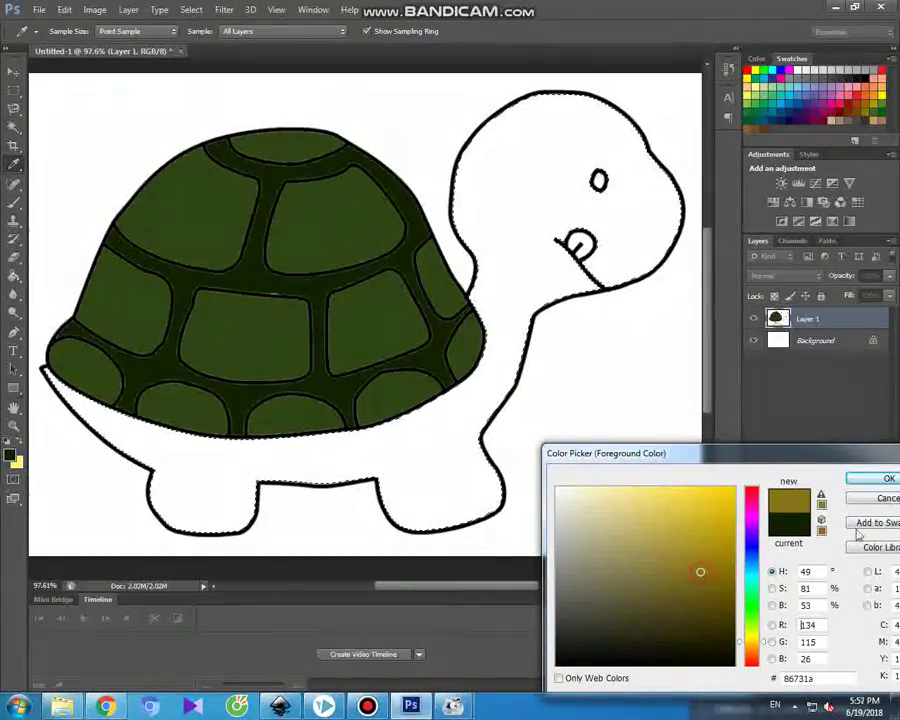
key(w)
click(862, 478)
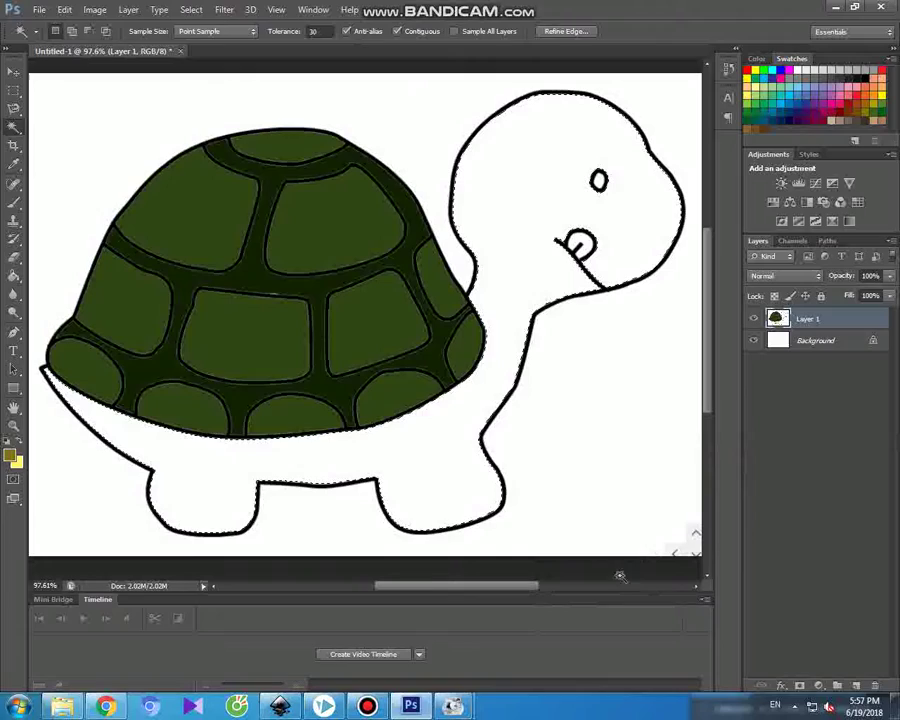
click(13, 203)
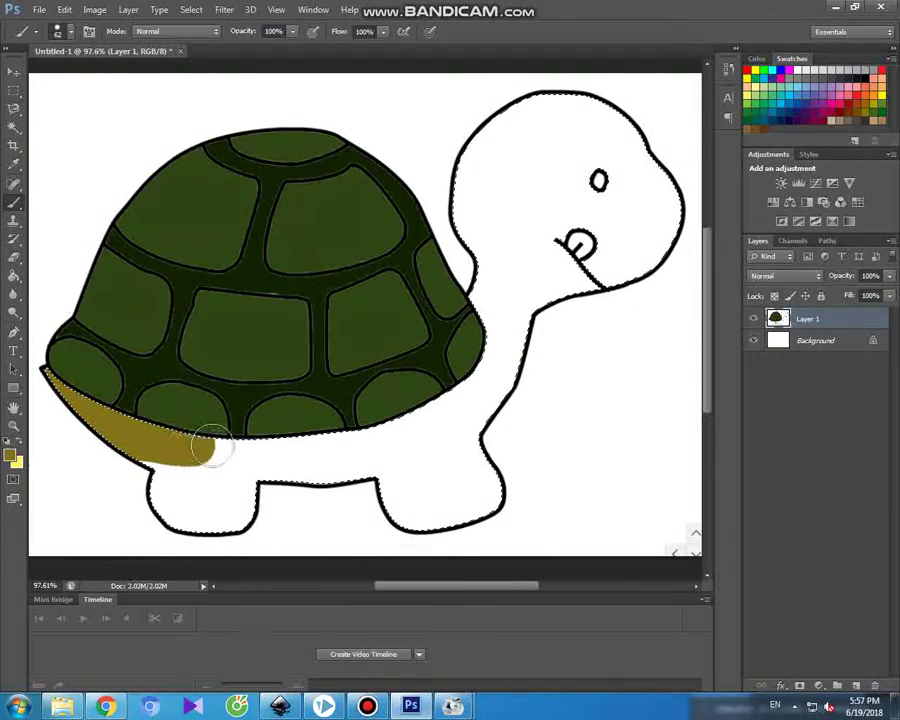
mouse_move(182, 466)
mouse_down()
mouse_move(279, 484)
mouse_move(158, 495)
mouse_move(183, 517)
mouse_move(257, 523)
mouse_move(274, 497)
mouse_move(391, 459)
mouse_move(335, 457)
mouse_move(385, 428)
mouse_move(475, 408)
mouse_move(488, 418)
mouse_move(436, 445)
mouse_move(390, 447)
mouse_move(495, 458)
mouse_move(505, 472)
mouse_move(372, 480)
mouse_move(495, 493)
mouse_move(462, 518)
mouse_move(384, 515)
mouse_move(457, 440)
mouse_move(514, 342)
mouse_move(467, 393)
mouse_move(454, 393)
mouse_move(506, 325)
mouse_move(494, 302)
mouse_move(470, 306)
mouse_move(488, 268)
mouse_move(463, 188)
mouse_move(468, 156)
mouse_move(522, 111)
mouse_move(617, 103)
mouse_move(660, 176)
mouse_move(665, 240)
mouse_move(652, 266)
mouse_move(585, 298)
mouse_move(530, 310)
mouse_move(518, 298)
mouse_move(500, 192)
mouse_move(510, 156)
mouse_move(559, 136)
mouse_move(598, 139)
mouse_move(630, 166)
mouse_move(618, 230)
mouse_move(588, 260)
mouse_move(548, 232)
mouse_move(535, 177)
mouse_move(530, 205)
mouse_move(530, 185)
mouse_move(573, 262)
mouse_move(639, 193)
mouse_move(584, 176)
mouse_move(569, 216)
mouse_move(615, 193)
mouse_up()
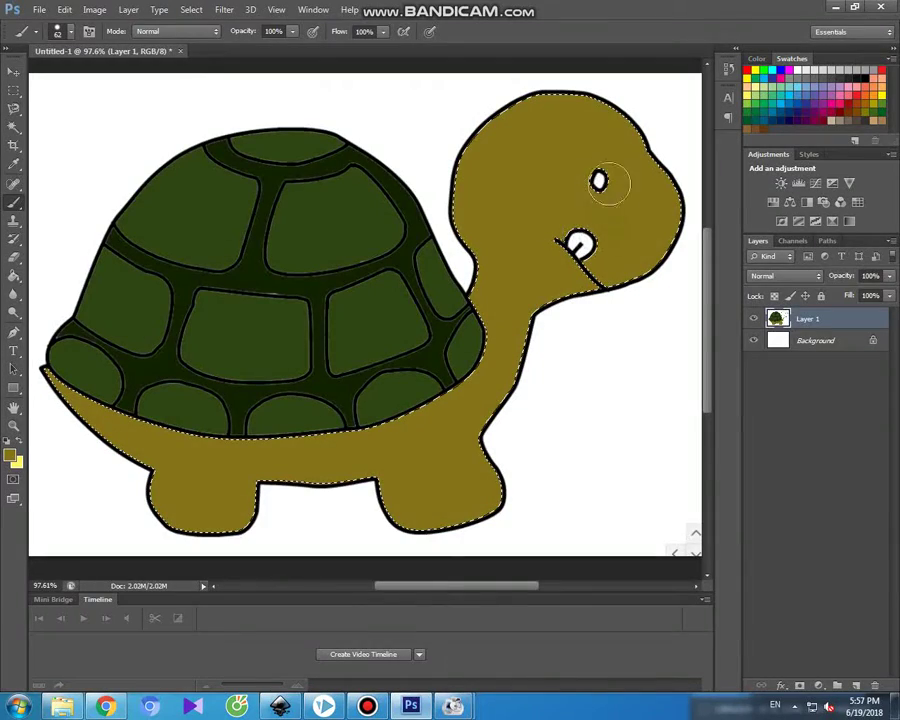
Set the foreground color to near-black (#040404), select the inside of the turtle's eye with the Magic Wand and paint it
click(11, 455)
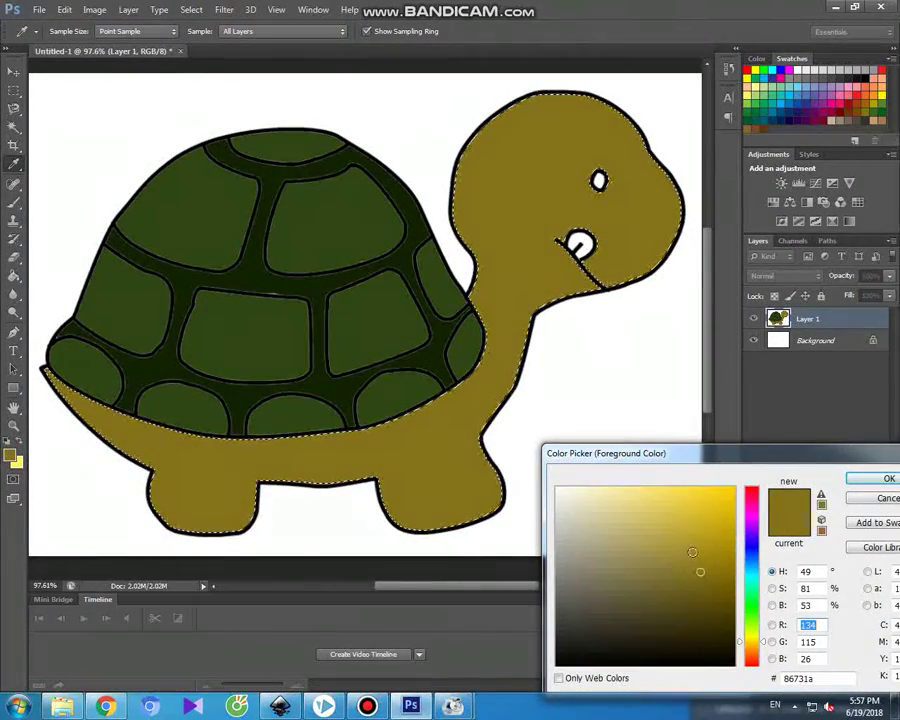
click(557, 662)
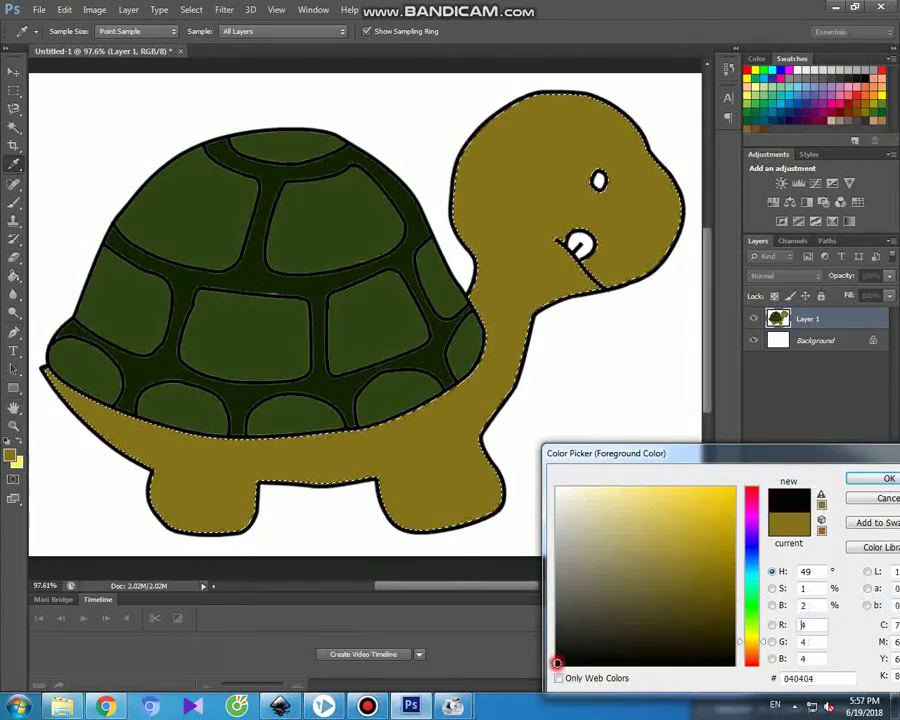
click(887, 479)
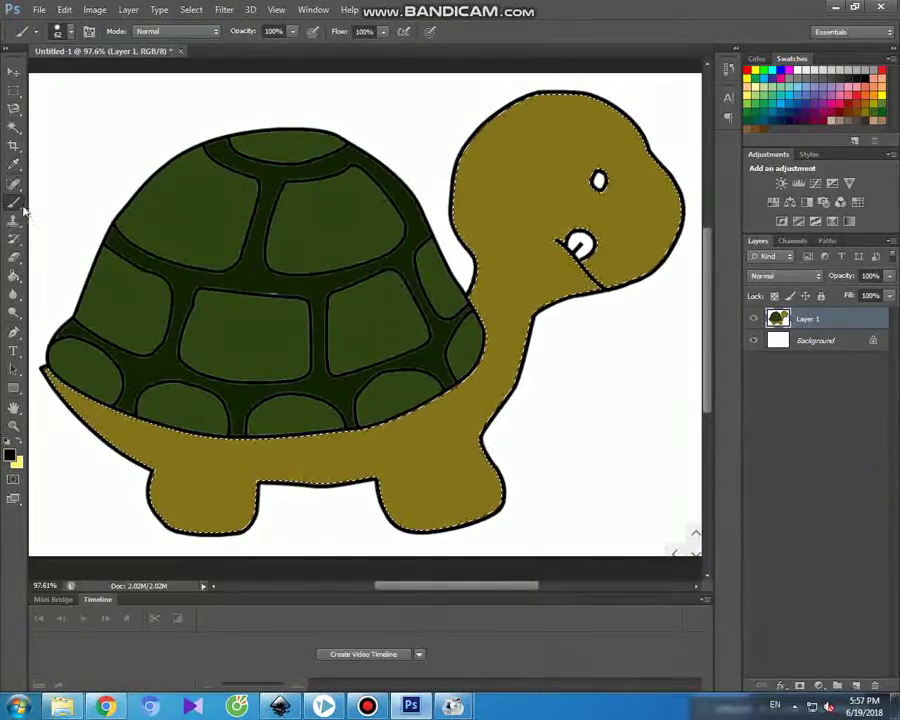
click(14, 127)
click(598, 181)
click(13, 204)
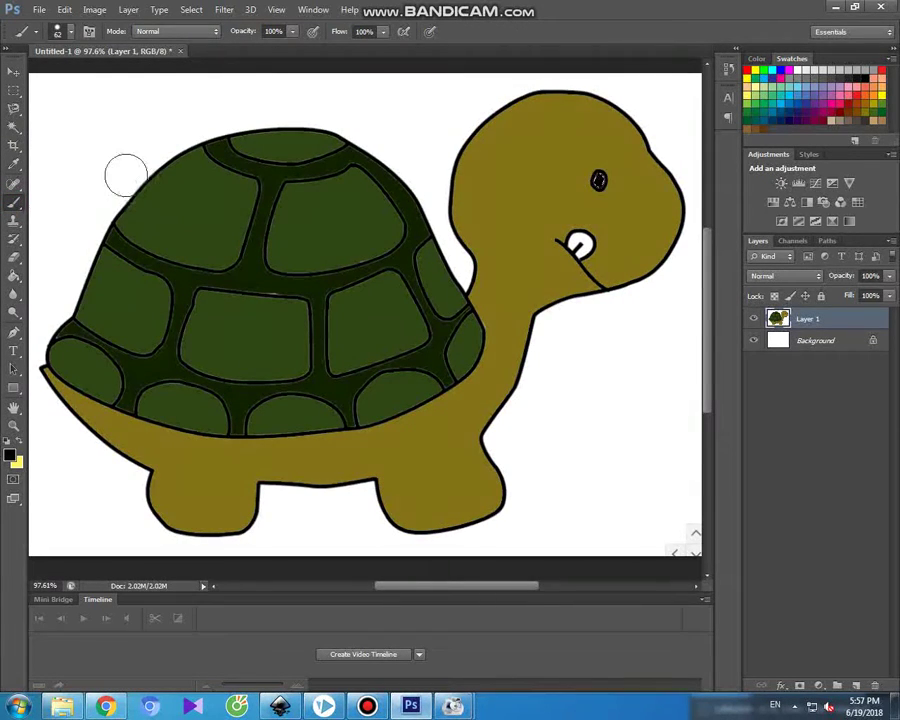
click(15, 72)
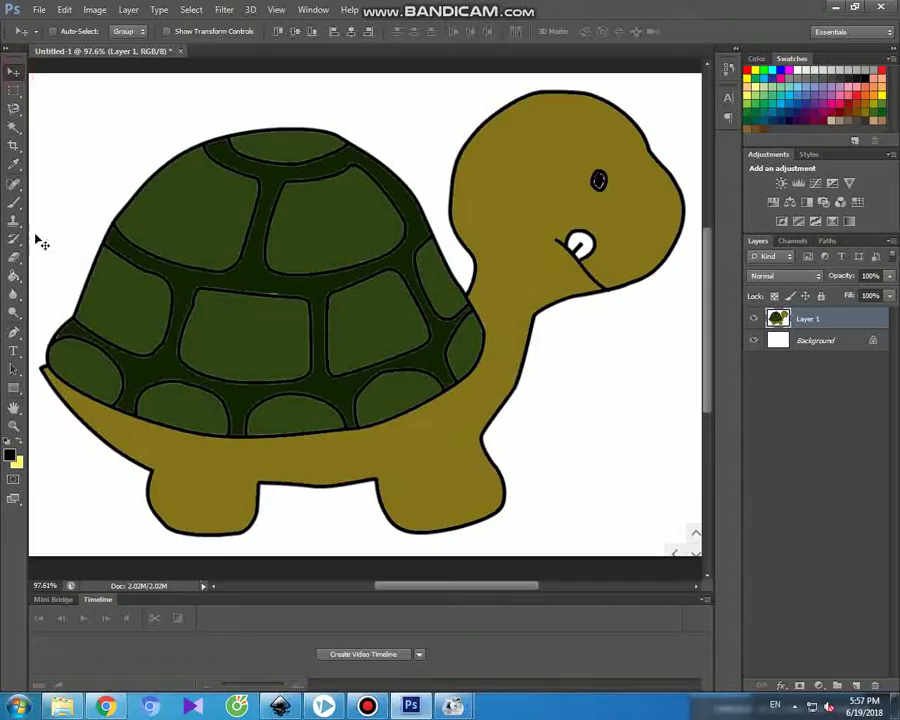
Select the small round area at the turtle's mouth with the Magic Wand and paint it orange (#dd971c) with the brush
click(14, 128)
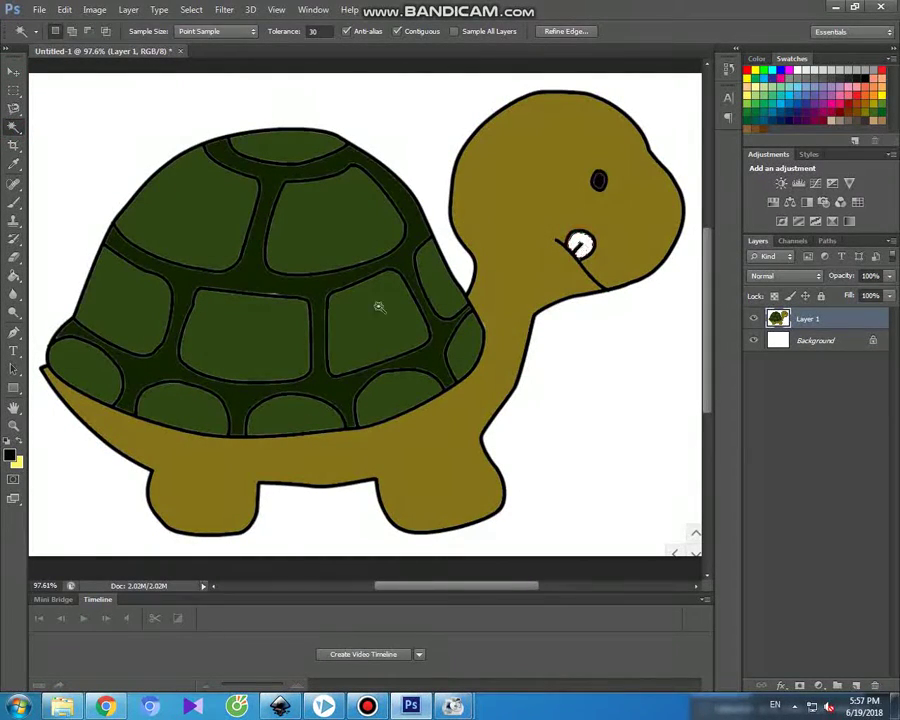
click(12, 457)
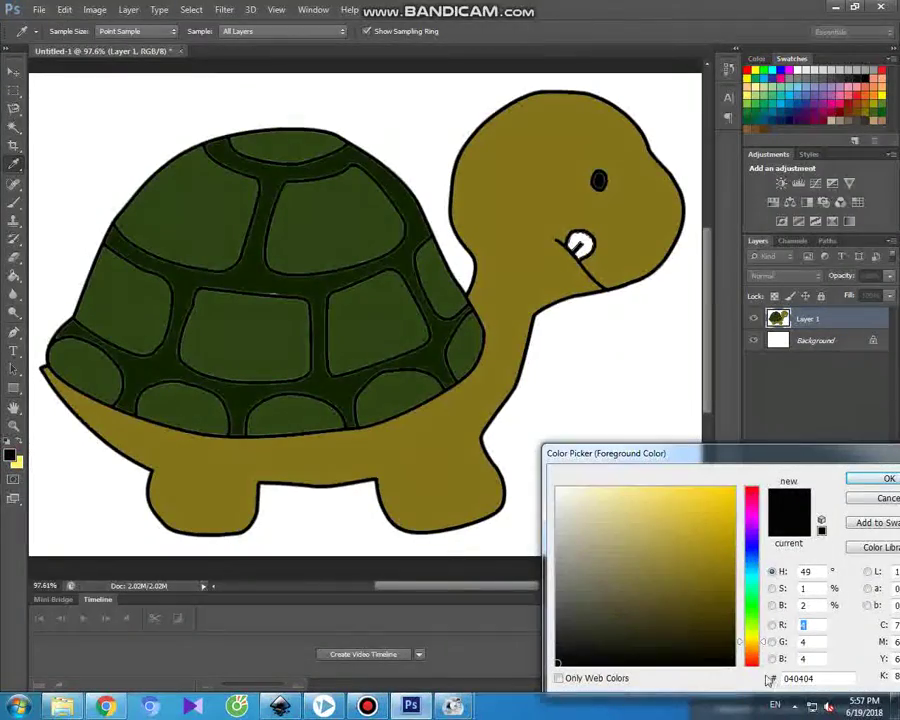
drag(755, 653, 754, 645)
click(695, 556)
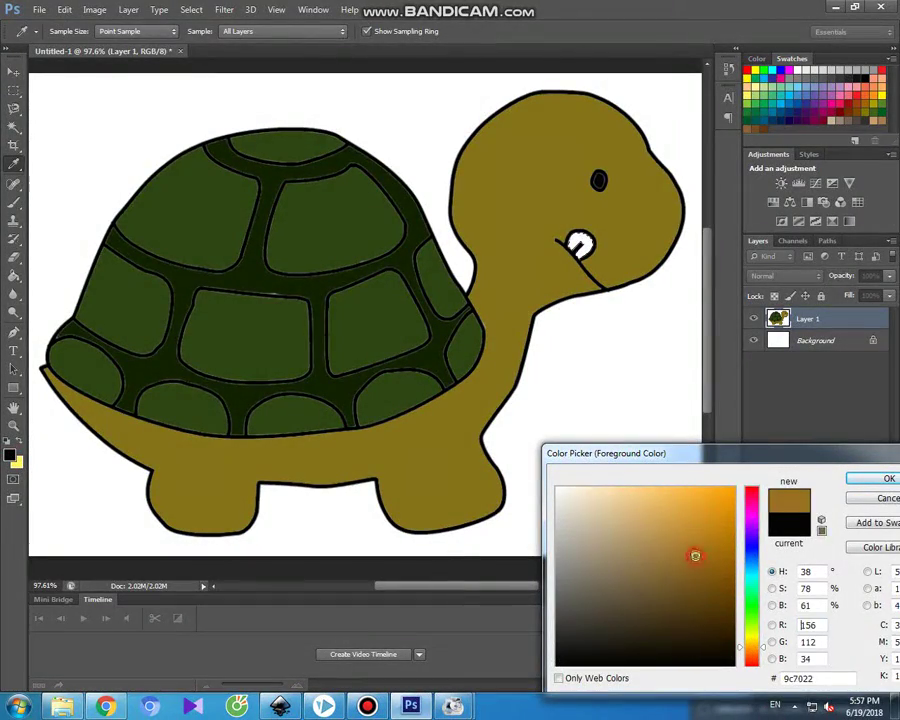
click(862, 479)
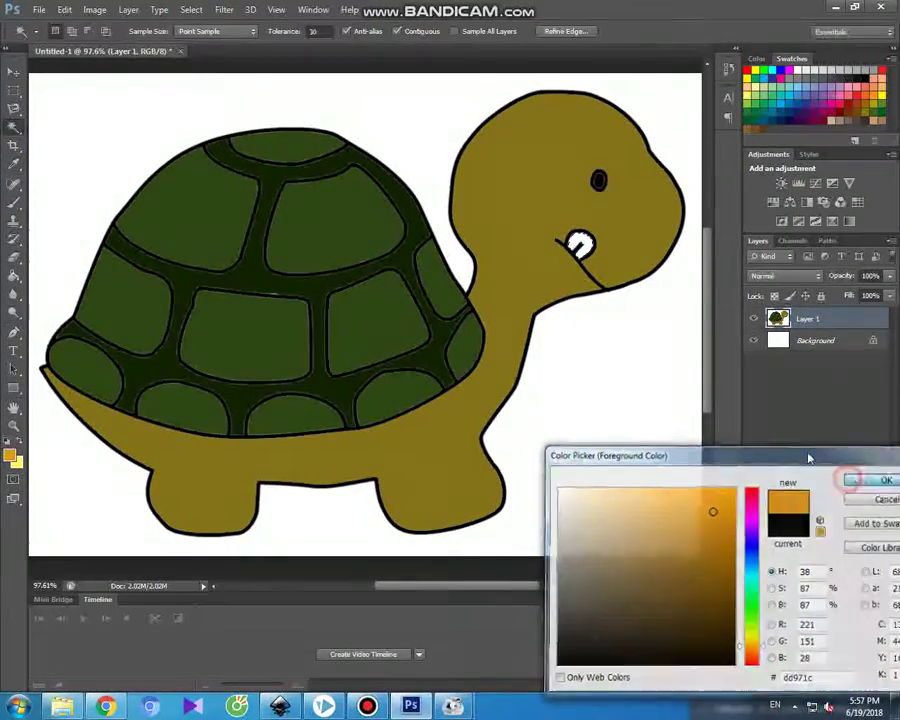
click(12, 203)
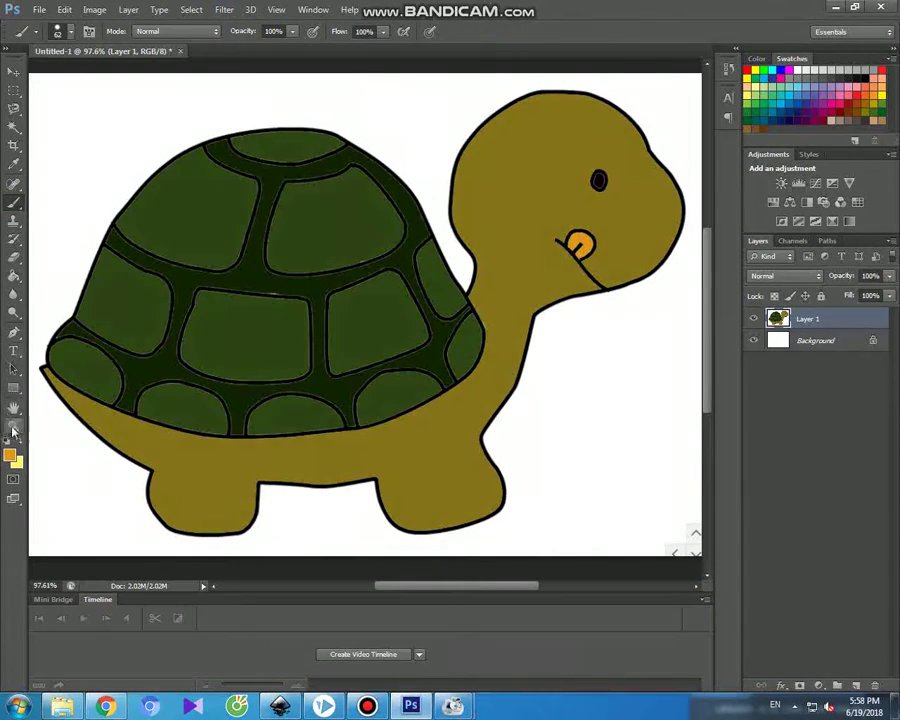
Select the white background around the turtle with the Magic Wand and paint a dark brown (#593c0a) ground strip behind its legs
click(13, 128)
click(81, 155)
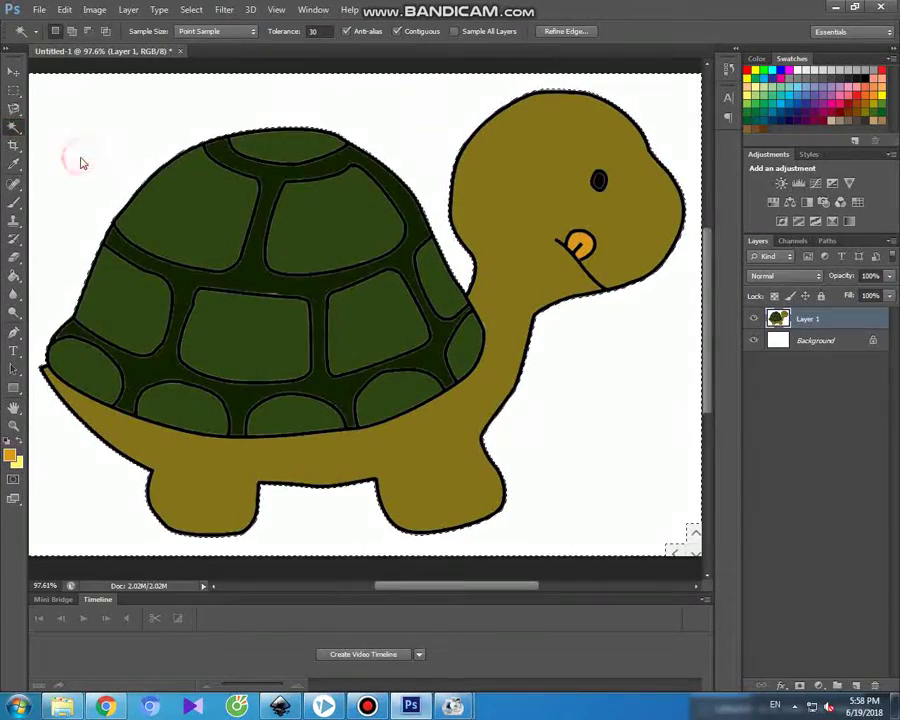
click(11, 456)
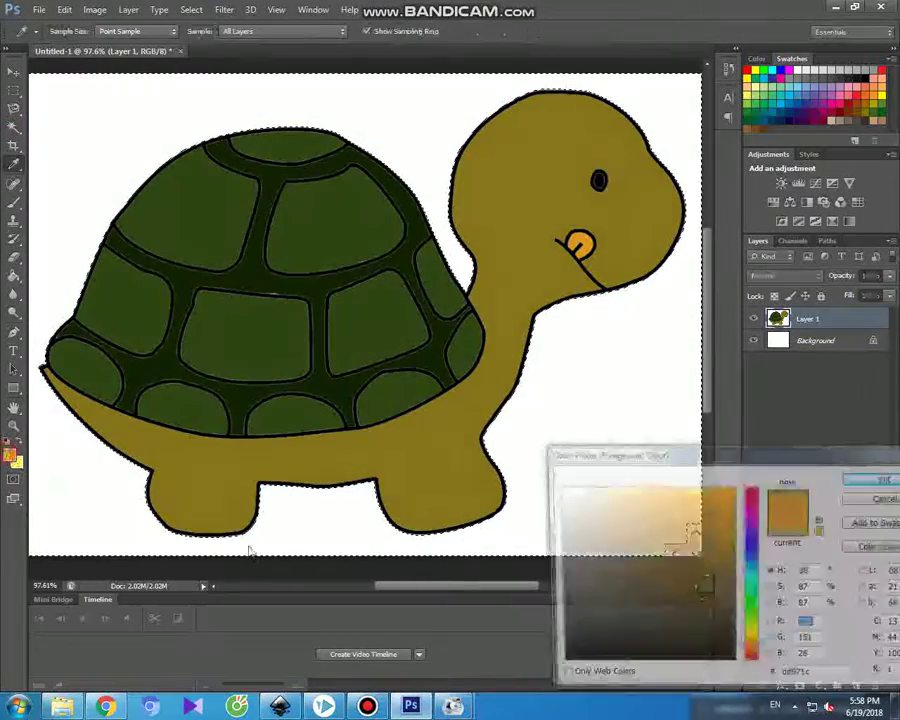
mouse_move(718, 604)
mouse_down()
mouse_move(686, 610)
mouse_move(672, 588)
mouse_move(714, 603)
mouse_up()
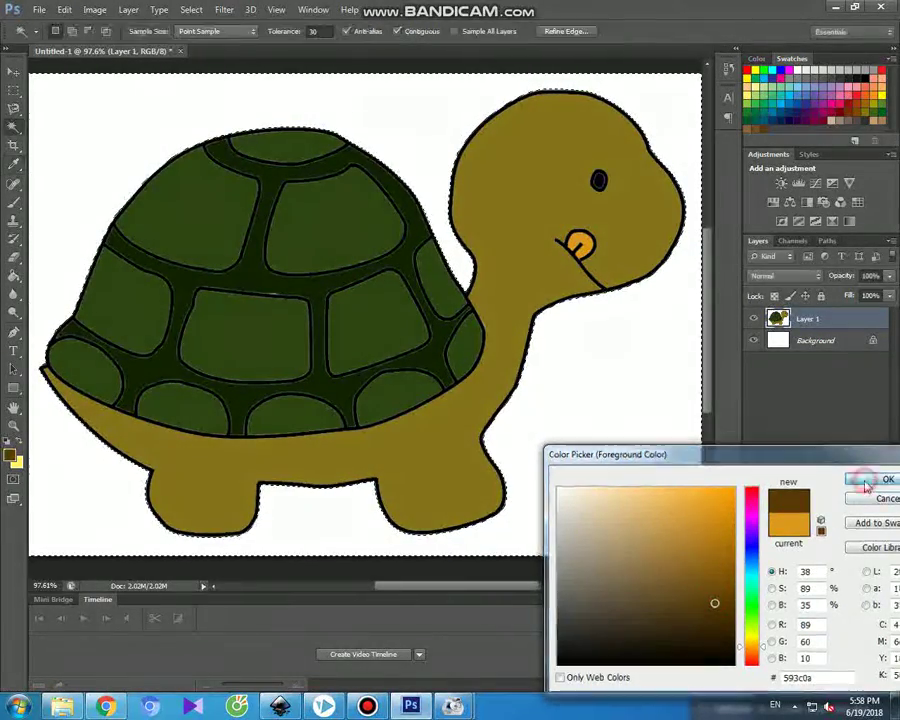
click(875, 479)
click(14, 203)
mouse_move(196, 518)
mouse_down()
mouse_move(40, 510)
mouse_move(18, 517)
mouse_move(42, 532)
mouse_move(208, 555)
mouse_up()
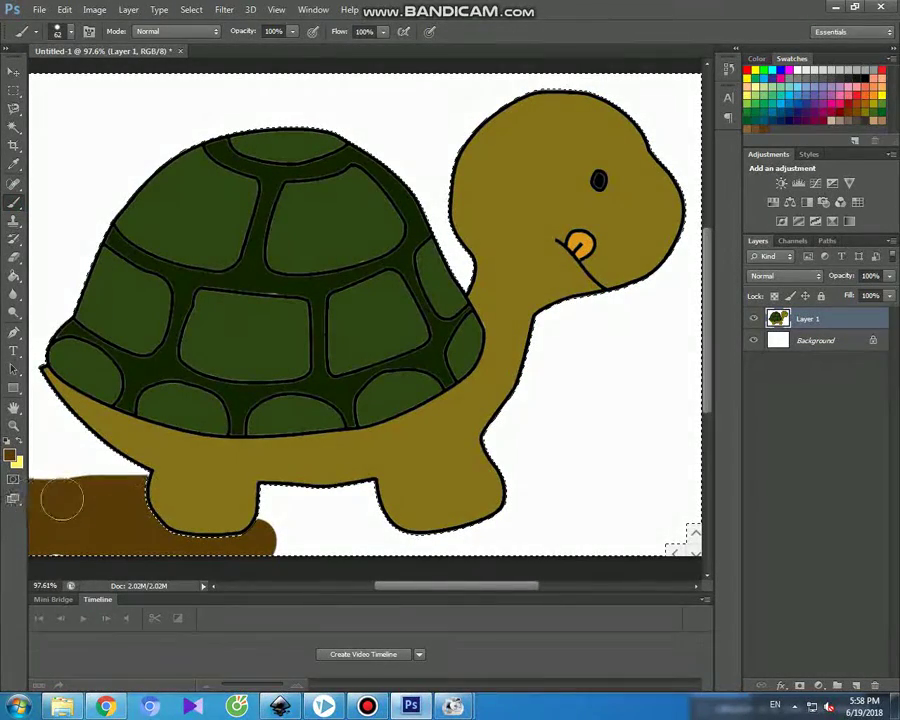
mouse_move(482, 493)
mouse_down()
mouse_move(709, 500)
mouse_move(571, 520)
mouse_move(428, 517)
mouse_up()
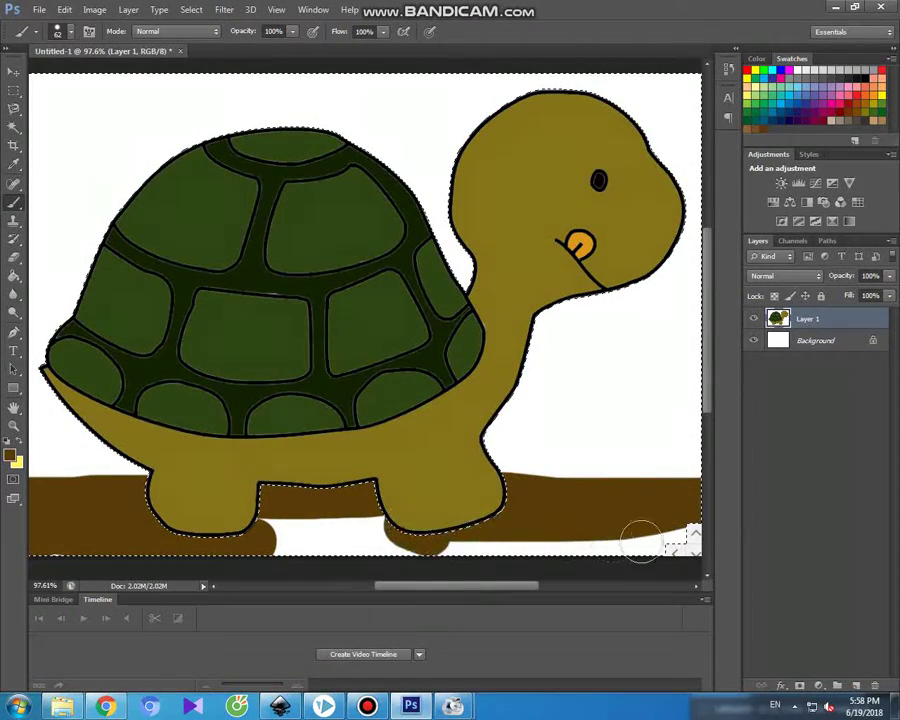
drag(640, 540, 722, 540)
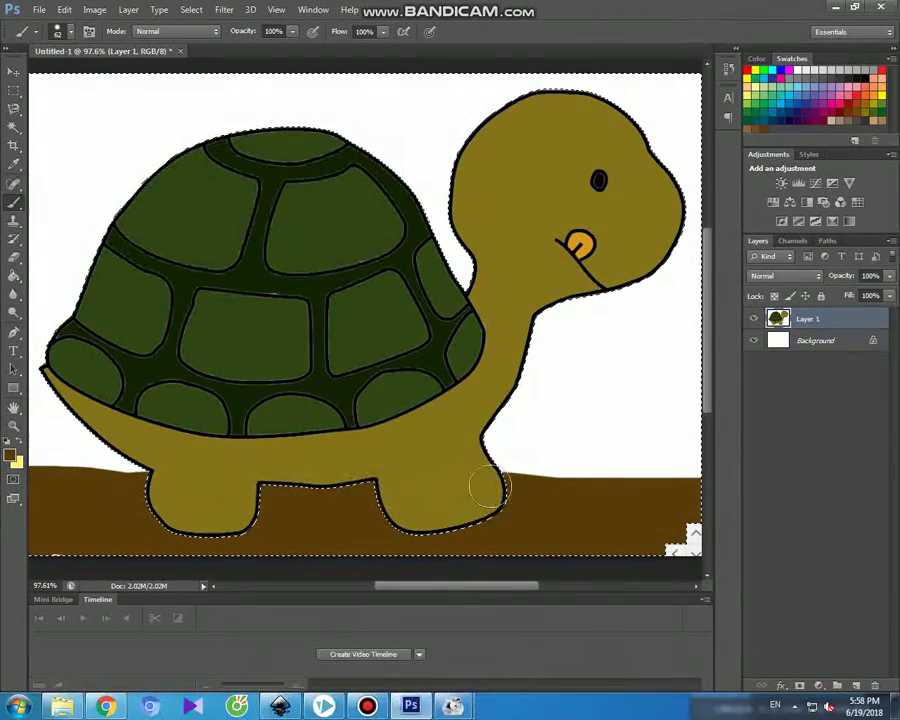
mouse_move(598, 487)
mouse_down()
mouse_move(713, 476)
mouse_move(131, 492)
mouse_move(44, 478)
mouse_up()
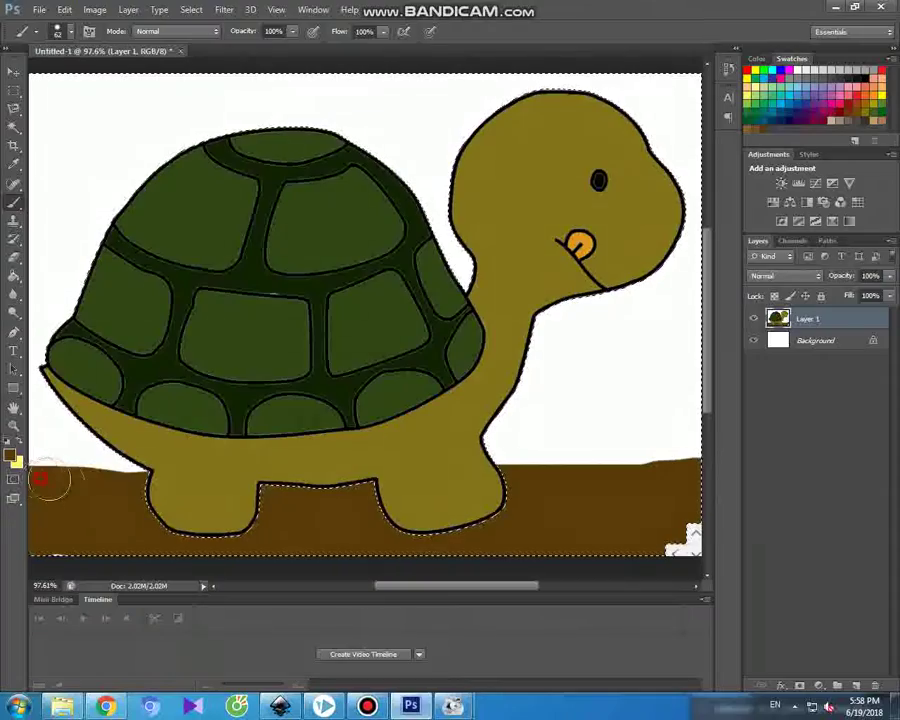
Set the foreground color to light blue (#92e3fd) and paint the sky along the image's upper edge and in front of the turtle's head and neck
click(11, 456)
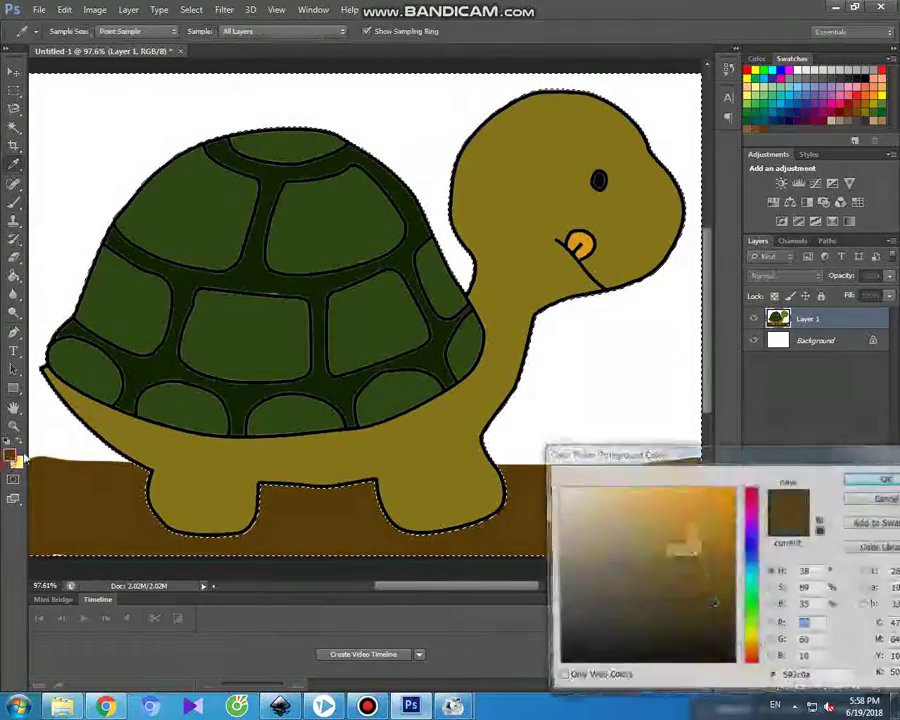
click(751, 569)
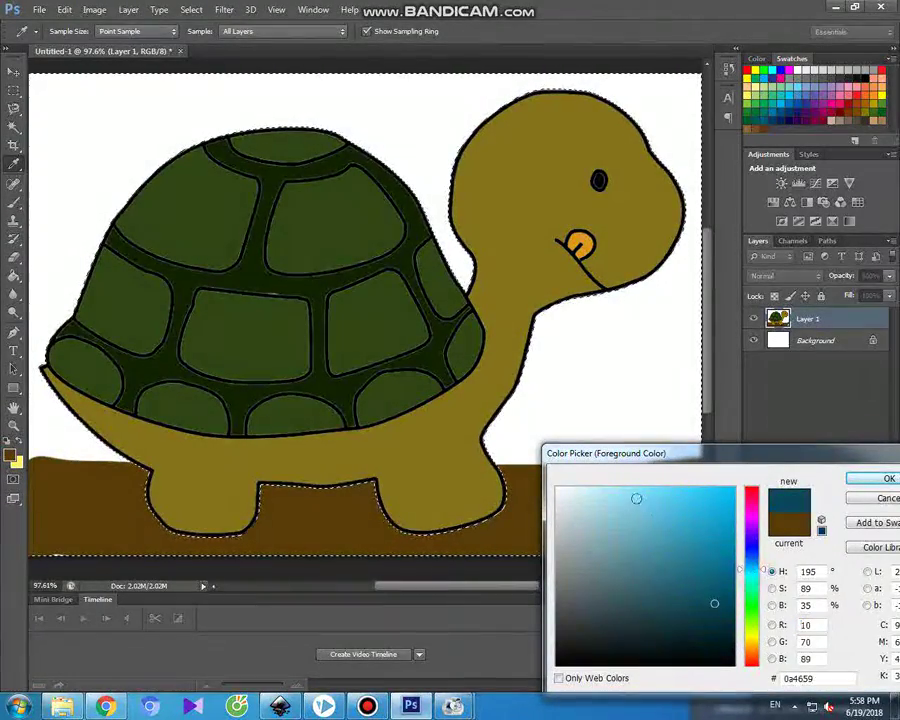
click(635, 493)
click(630, 487)
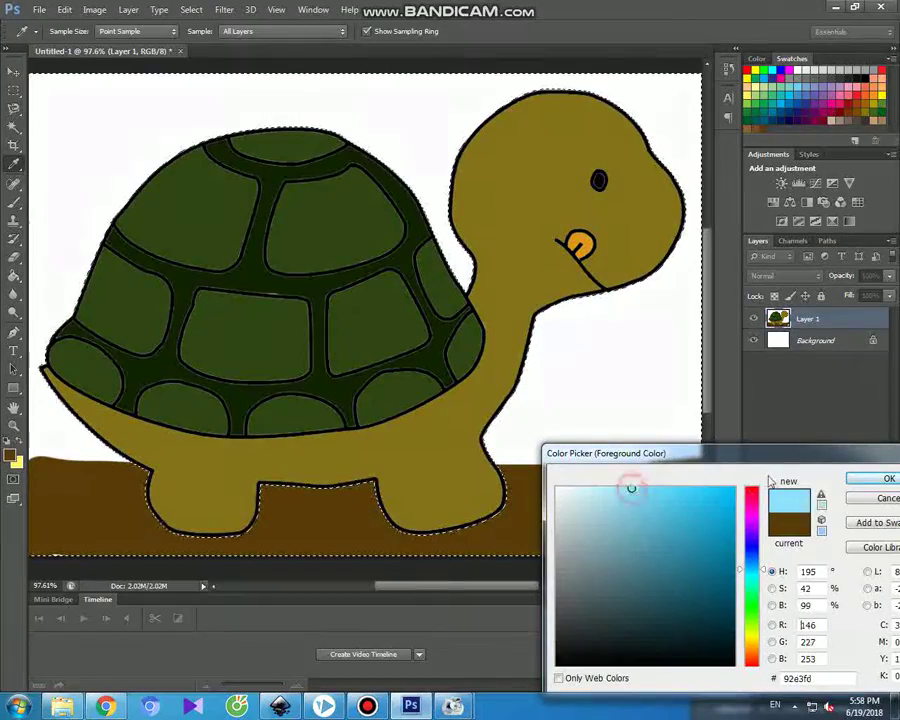
click(852, 479)
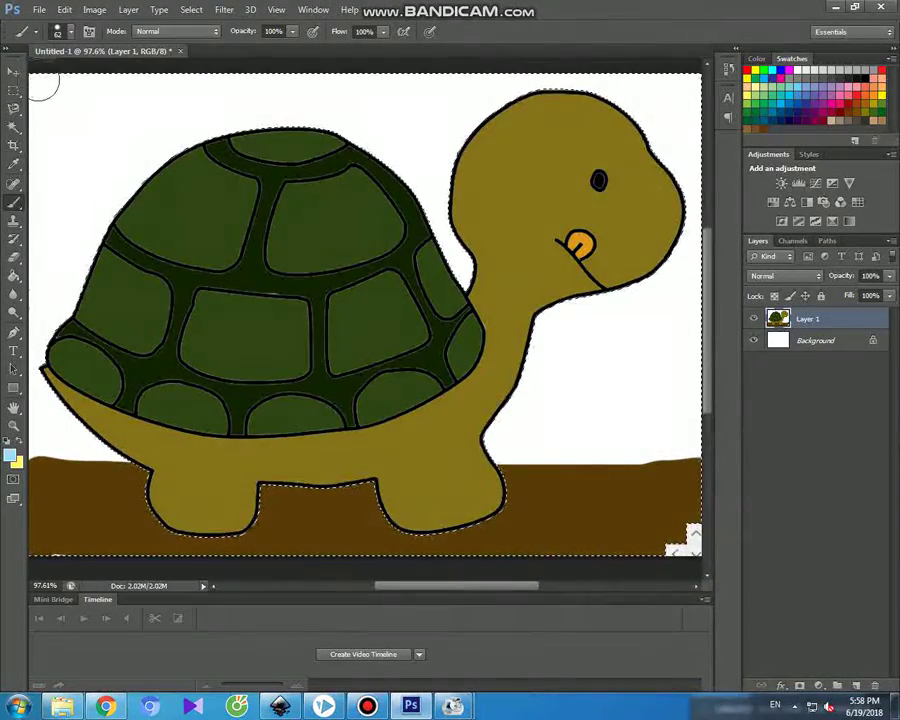
drag(40, 82, 64, 88)
mouse_move(143, 89)
mouse_down()
mouse_move(418, 82)
mouse_move(708, 95)
mouse_move(682, 118)
mouse_move(649, 110)
mouse_move(685, 157)
mouse_up()
mouse_move(688, 291)
mouse_down()
mouse_move(528, 317)
mouse_move(542, 337)
mouse_move(496, 453)
mouse_move(690, 447)
mouse_up()
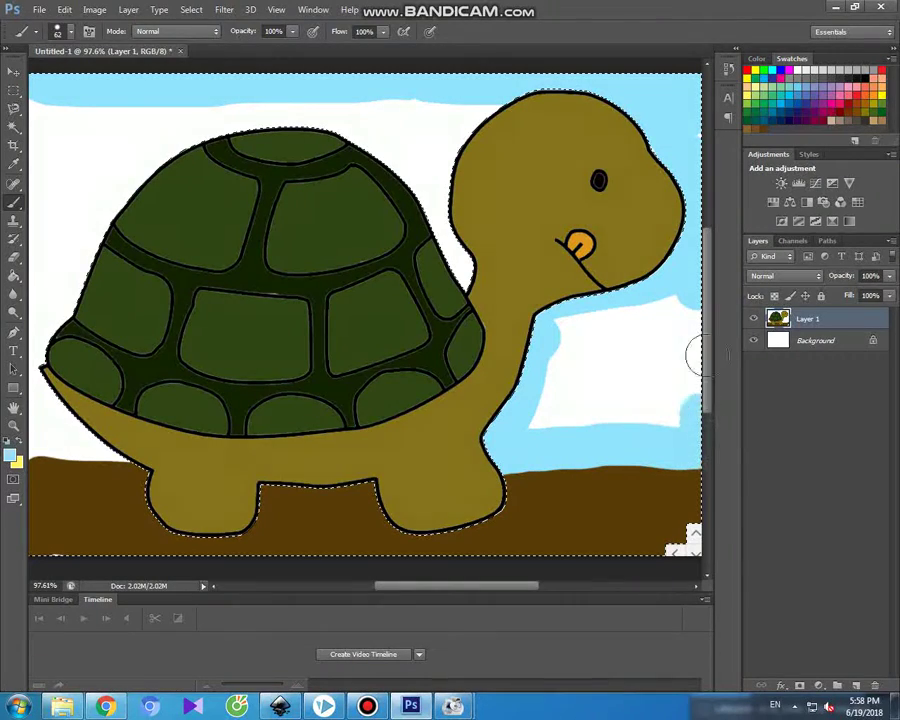
mouse_move(683, 306)
mouse_down()
mouse_move(616, 308)
mouse_move(554, 335)
mouse_move(691, 348)
mouse_move(681, 339)
mouse_move(552, 364)
mouse_move(555, 377)
mouse_move(659, 376)
mouse_move(691, 386)
mouse_move(658, 383)
mouse_move(530, 409)
mouse_move(684, 416)
mouse_up()
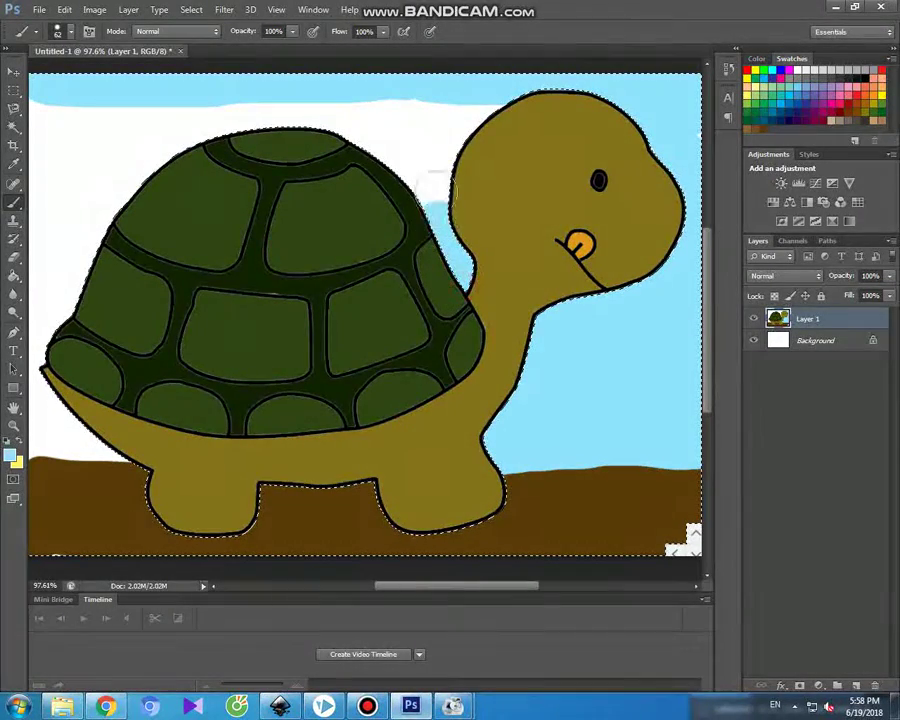
Paint the remaining white sky between the head and shell, around the shell and behind the tail light blue with the brush
mouse_move(436, 182)
mouse_down()
mouse_move(453, 145)
mouse_move(478, 128)
mouse_up()
mouse_move(415, 185)
mouse_down()
mouse_move(364, 143)
mouse_move(290, 133)
mouse_move(187, 152)
mouse_move(133, 180)
mouse_move(75, 280)
mouse_move(57, 348)
mouse_move(38, 373)
mouse_move(37, 390)
mouse_move(101, 409)
mouse_move(25, 420)
mouse_move(150, 450)
mouse_up()
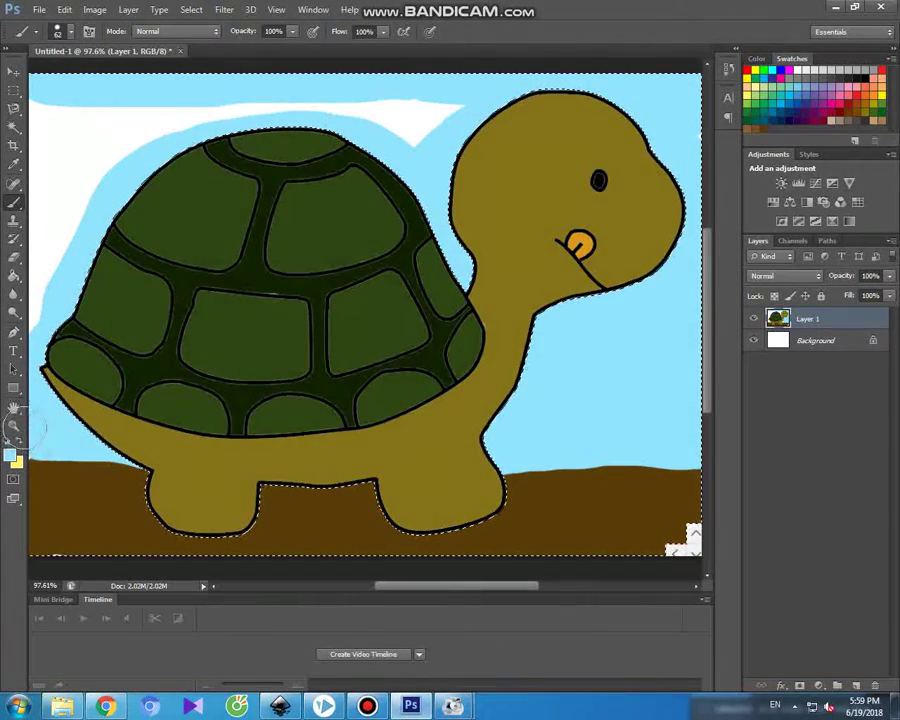
mouse_move(55, 183)
mouse_down()
mouse_move(38, 90)
mouse_move(73, 131)
mouse_up()
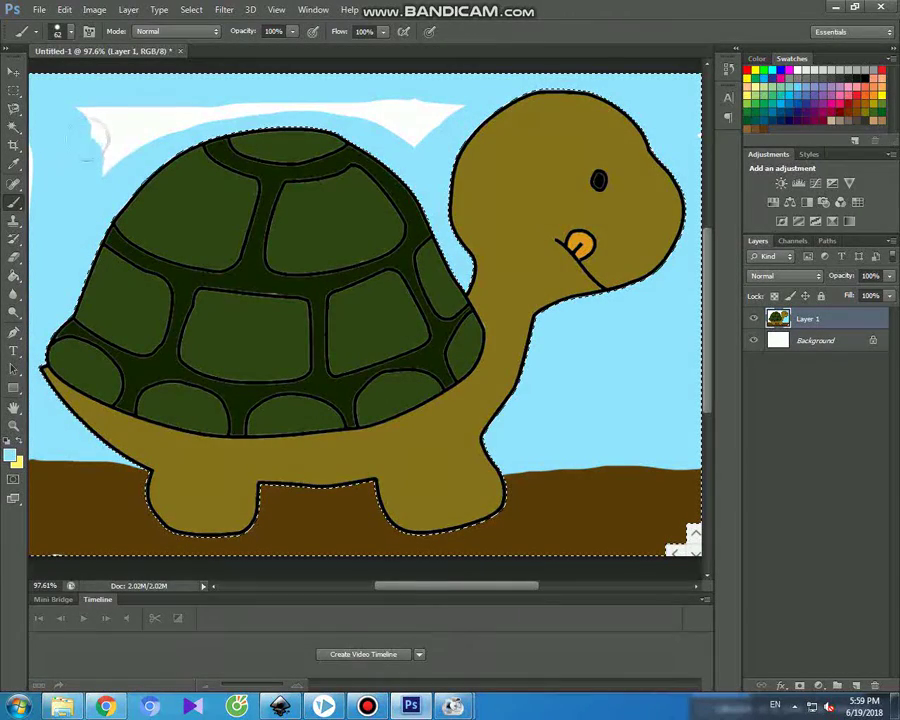
drag(93, 125, 160, 122)
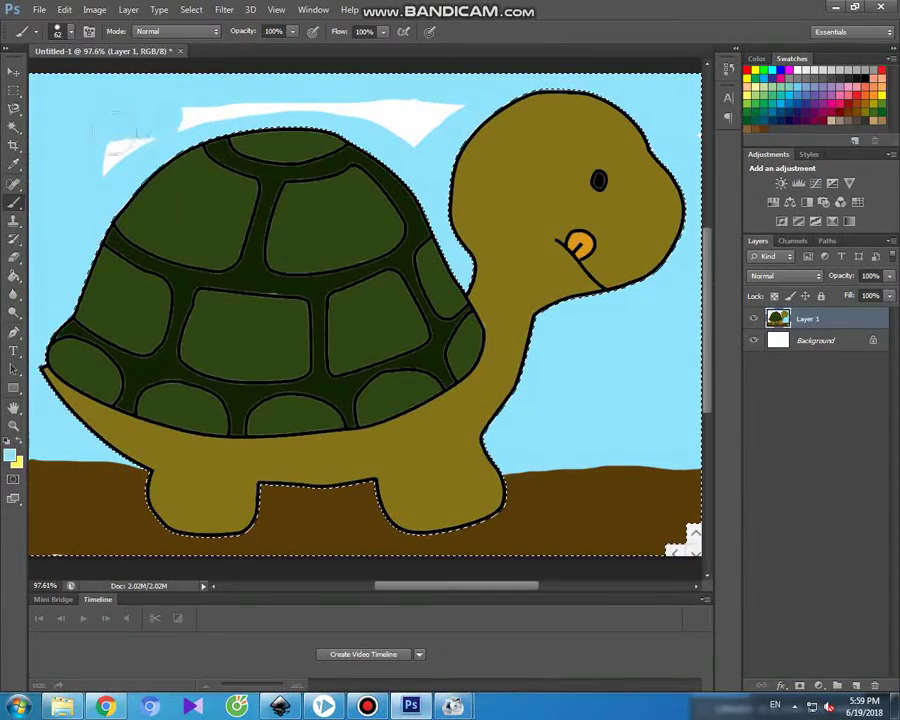
drag(367, 103, 455, 108)
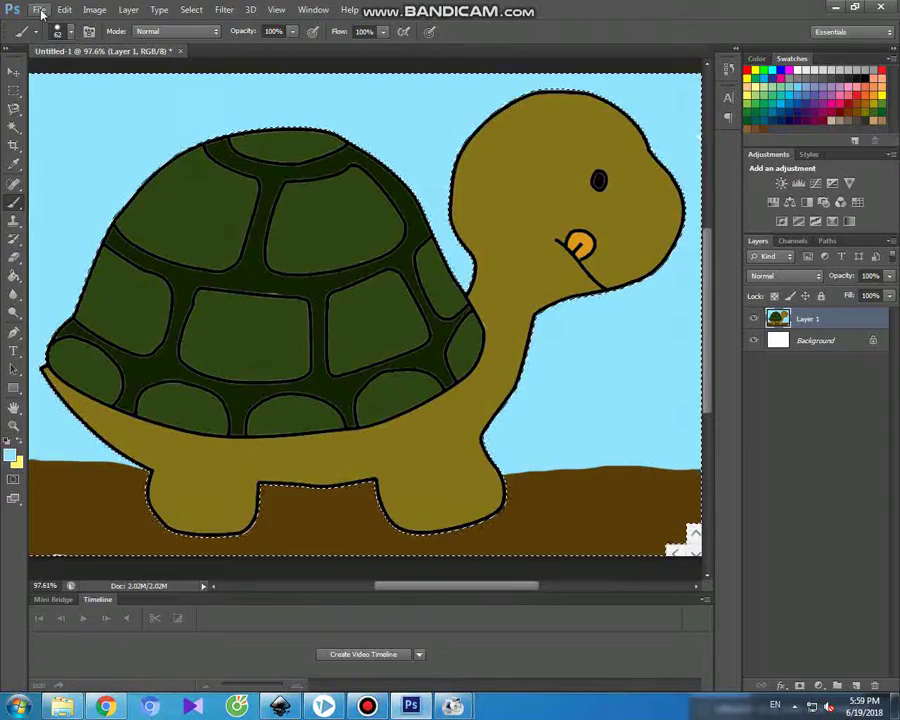
click(384, 705)
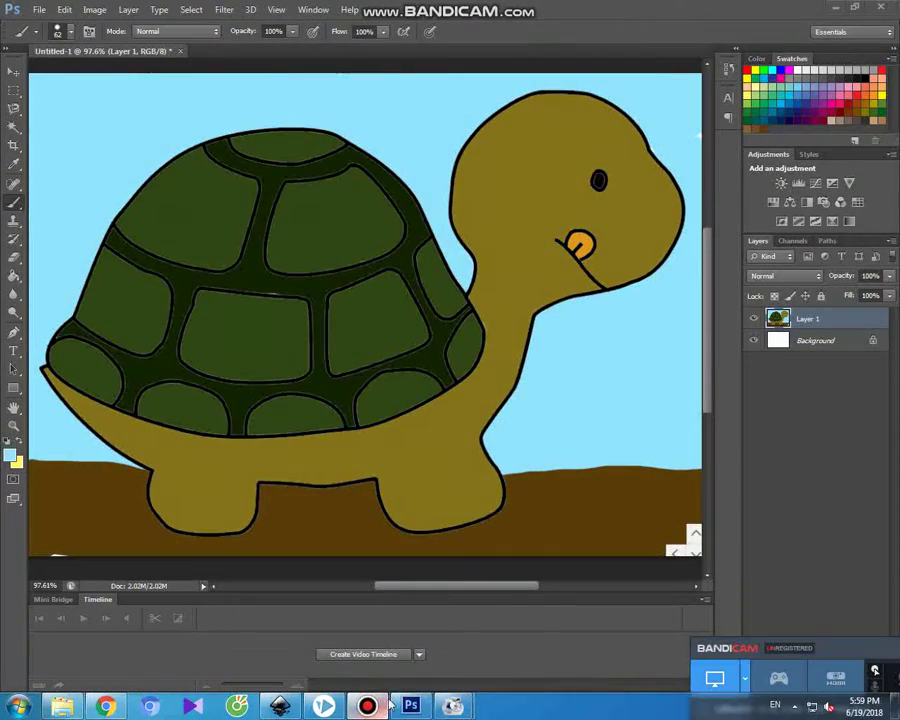